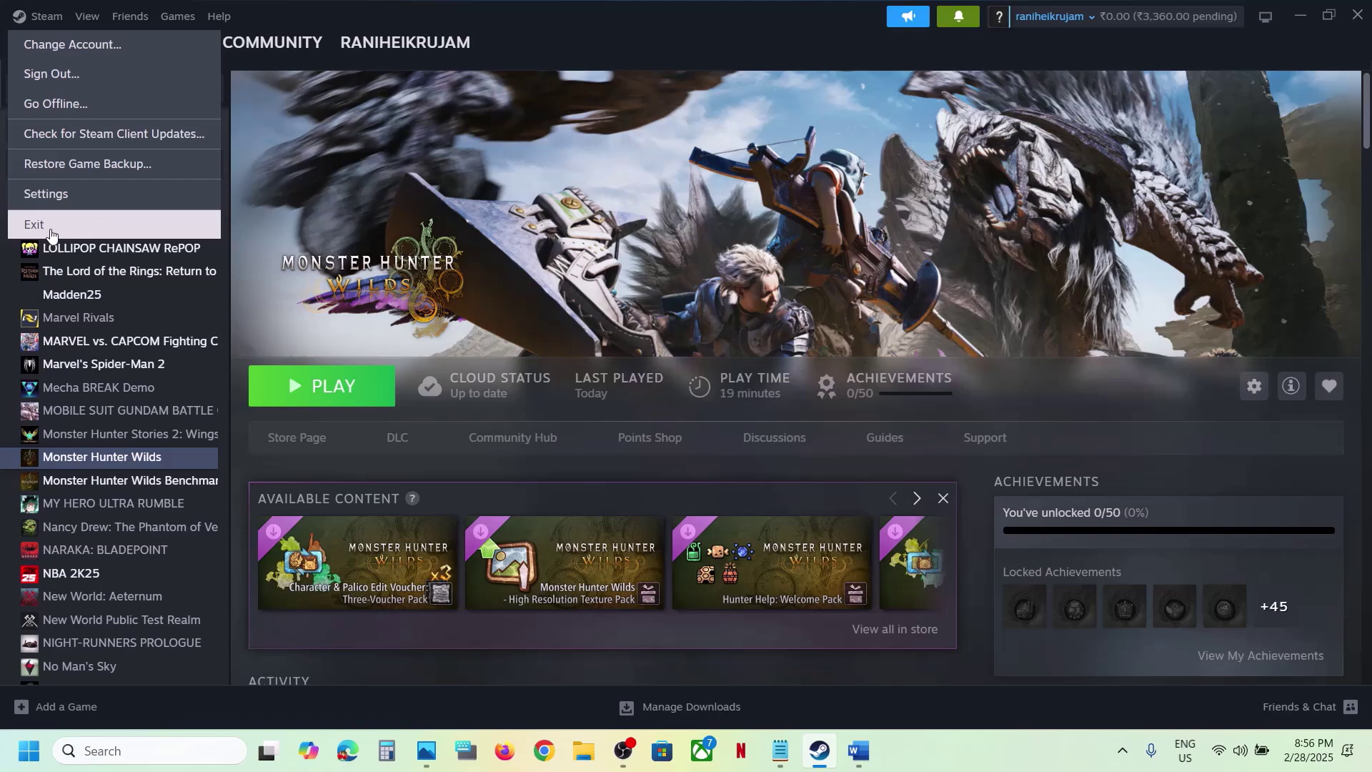
left_click(125, 747)
type("team")
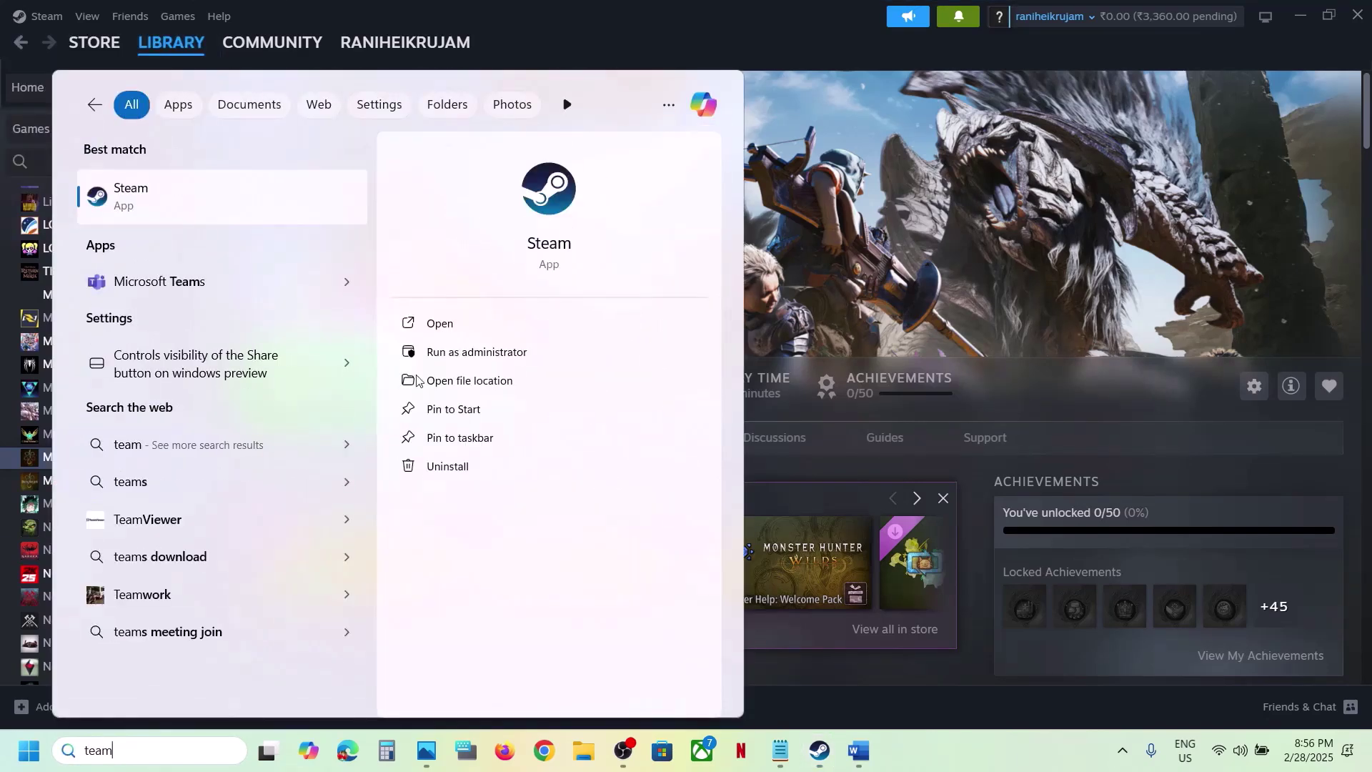
left_click(917, 207)
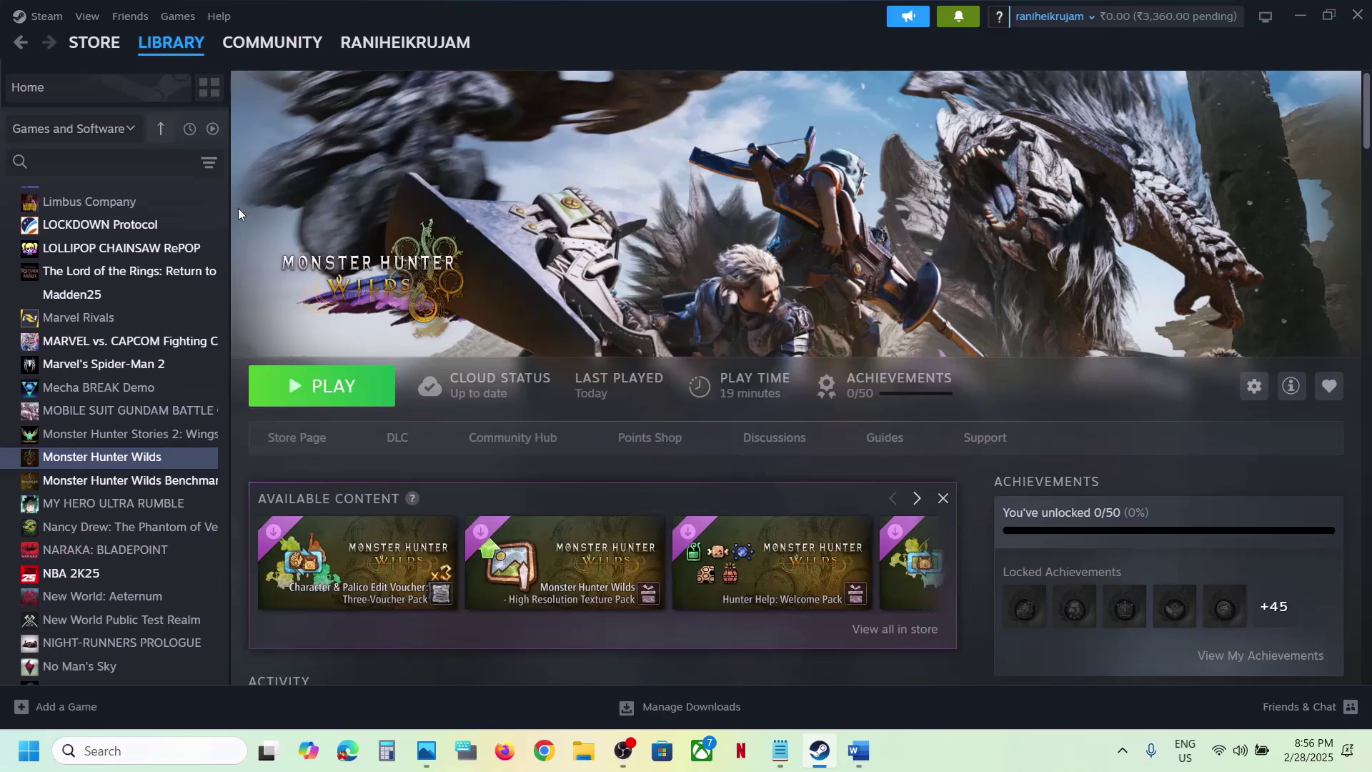
left_click(46, 16)
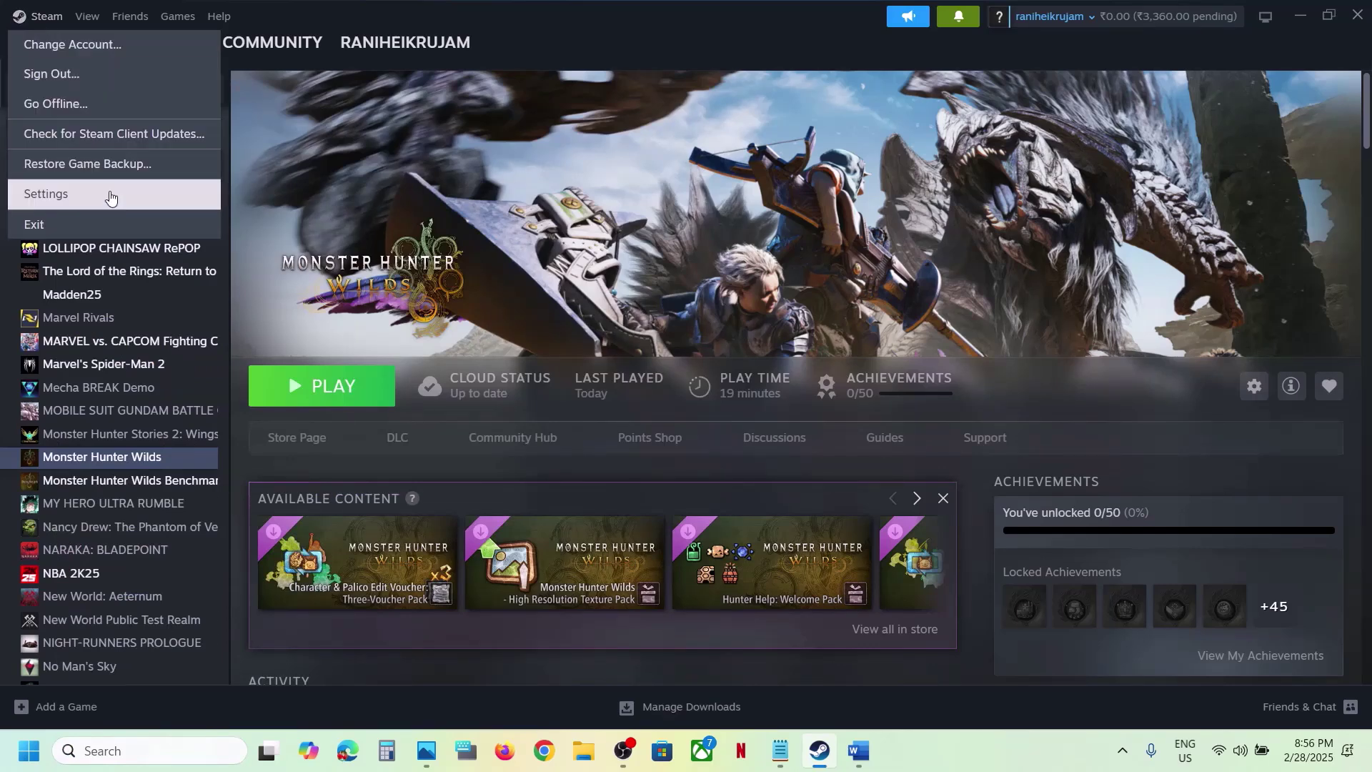
left_click(398, 238)
Search Windows for "steam" and run the Steam app as administrator
left_click(120, 748)
type("steam")
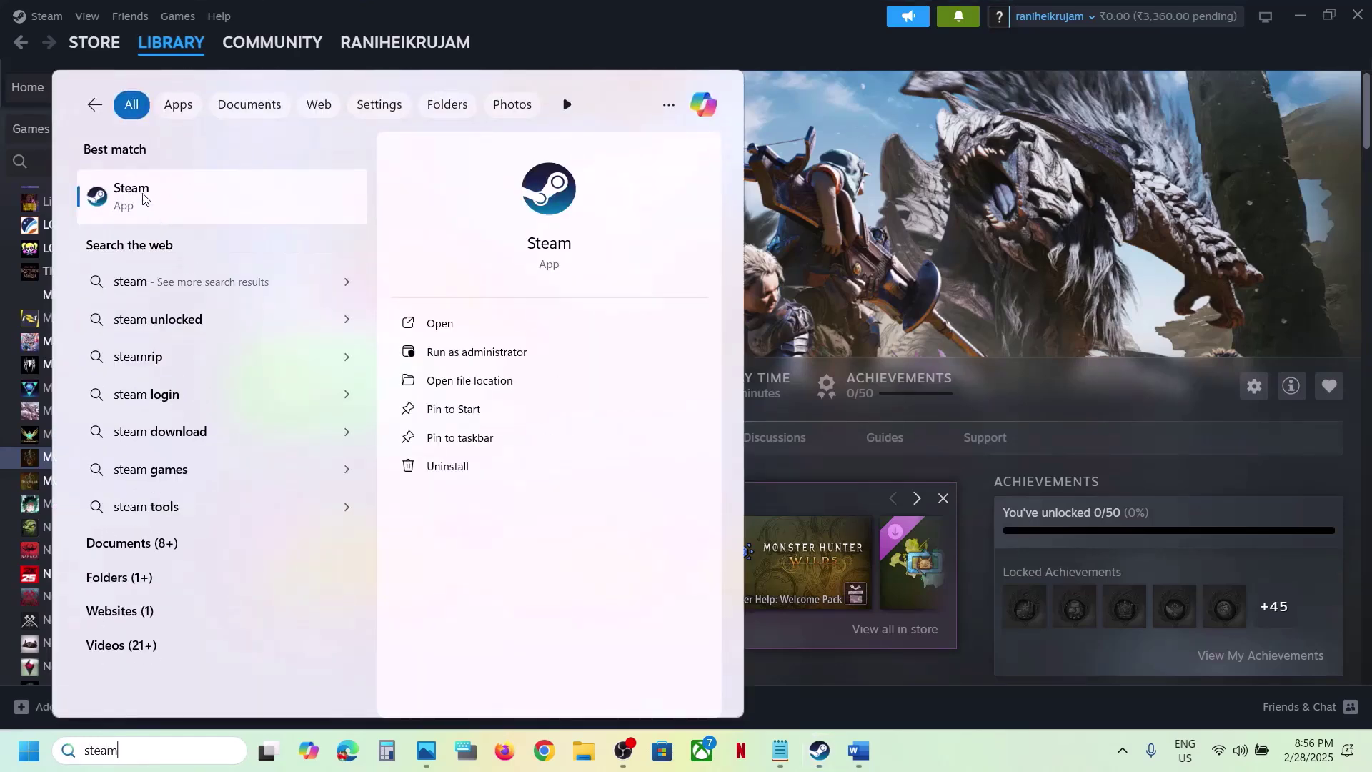
right_click(146, 199)
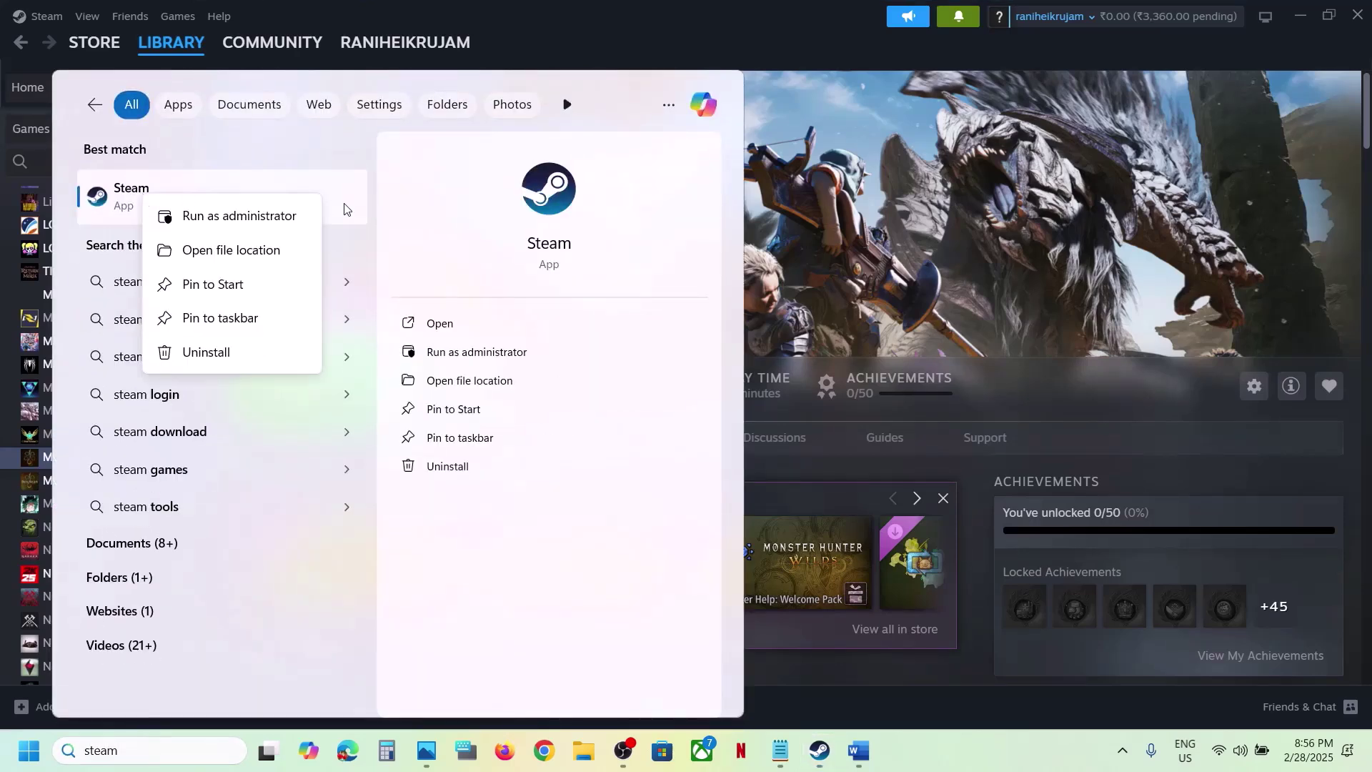
left_click(249, 216)
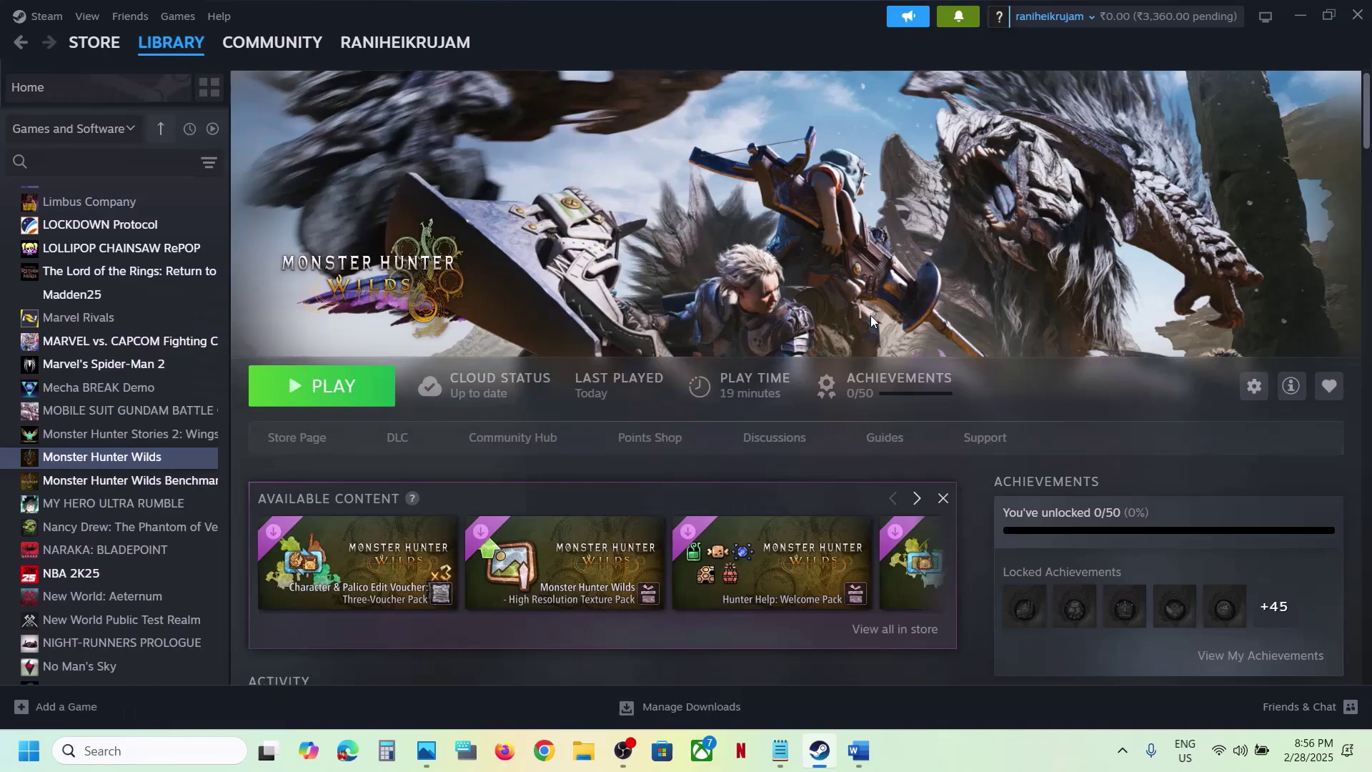
Switch to the Word document, highlight "restart your PC" in Step 1, and show the Windows power options
left_click(859, 752)
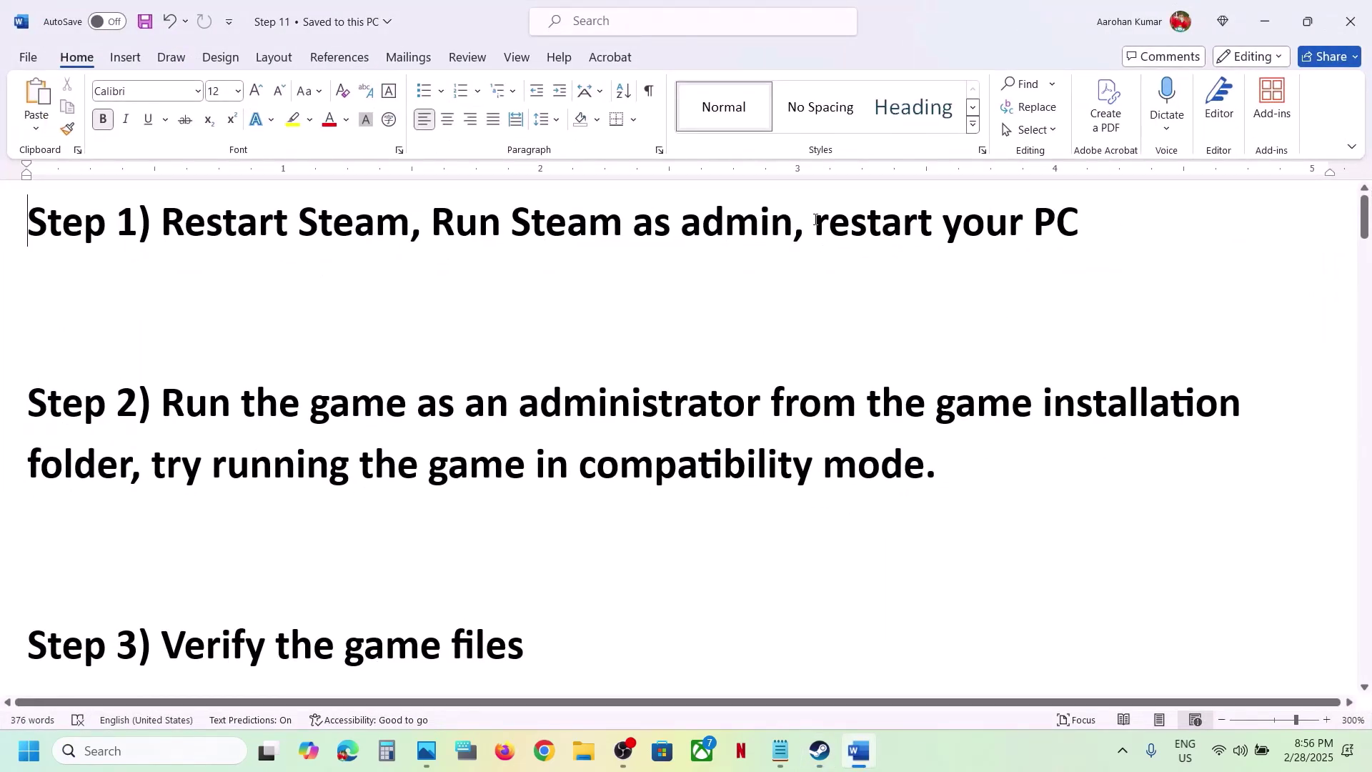
left_click_drag(815, 220, 1100, 236)
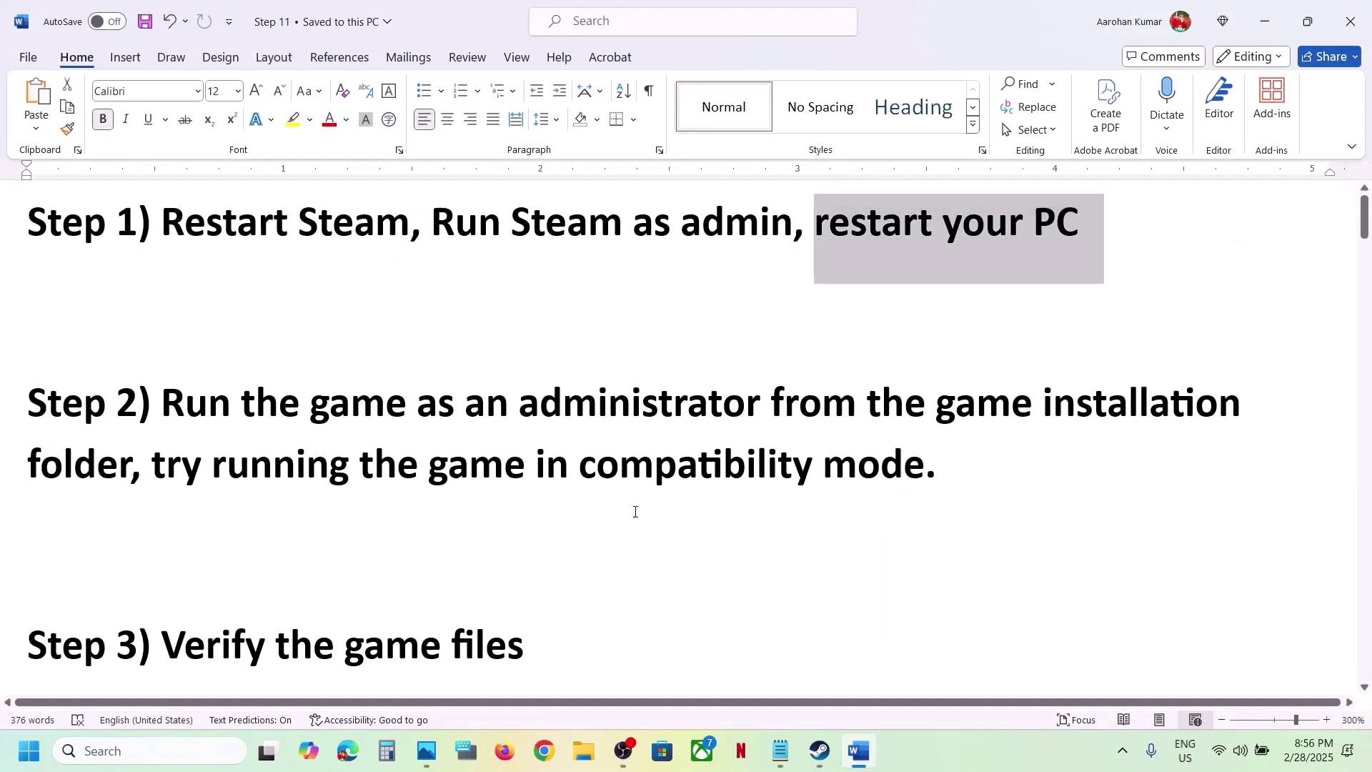
left_click(16, 766)
left_click(520, 692)
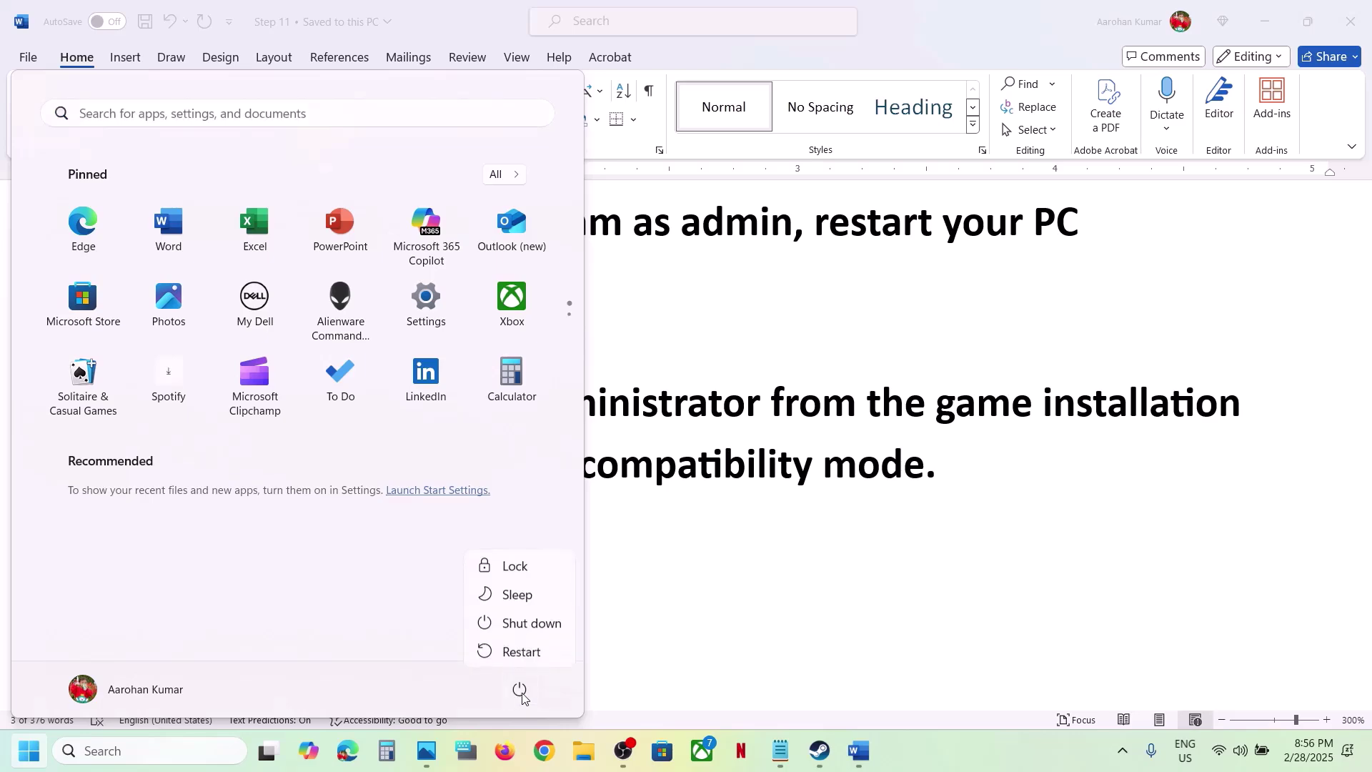
Return to the Word document and highlight the Step 2 text about running the game as administrator and in compatibility mode
left_click(820, 758)
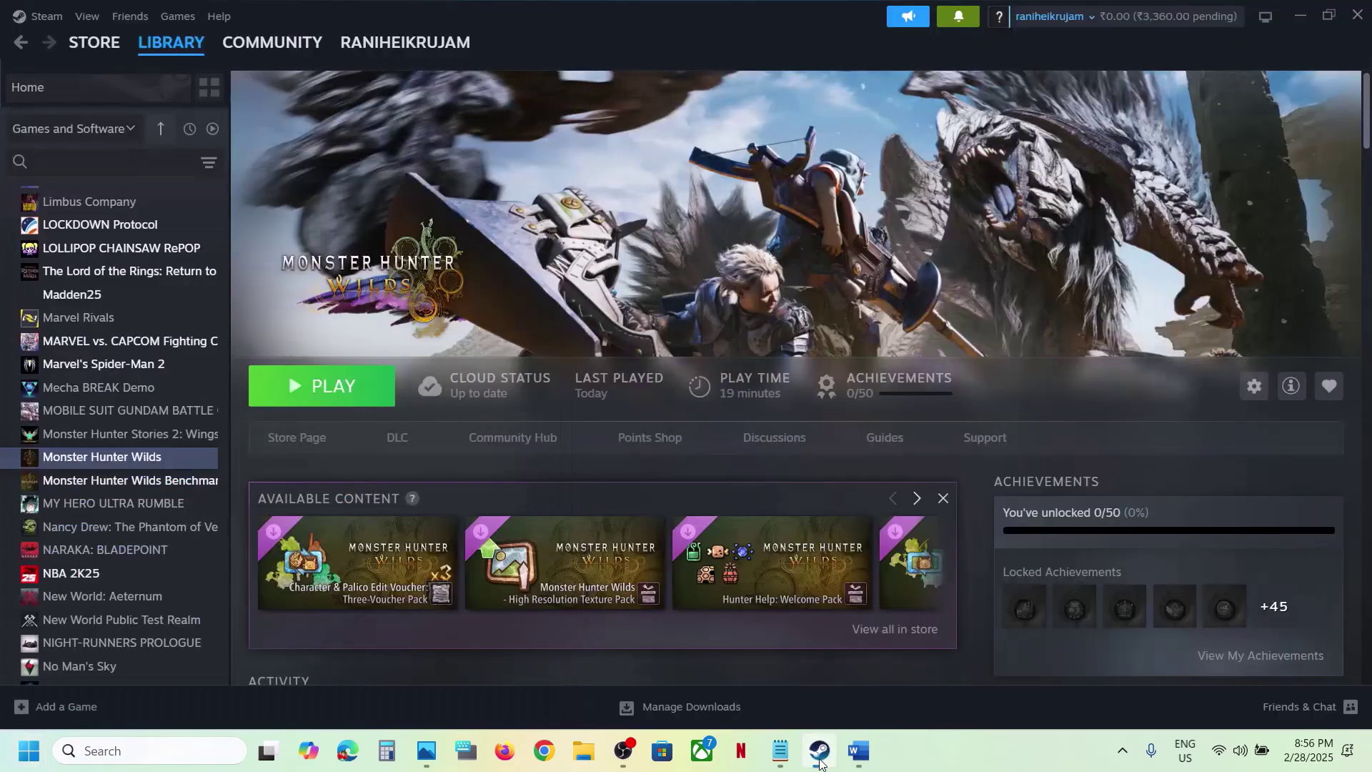
left_click(862, 737)
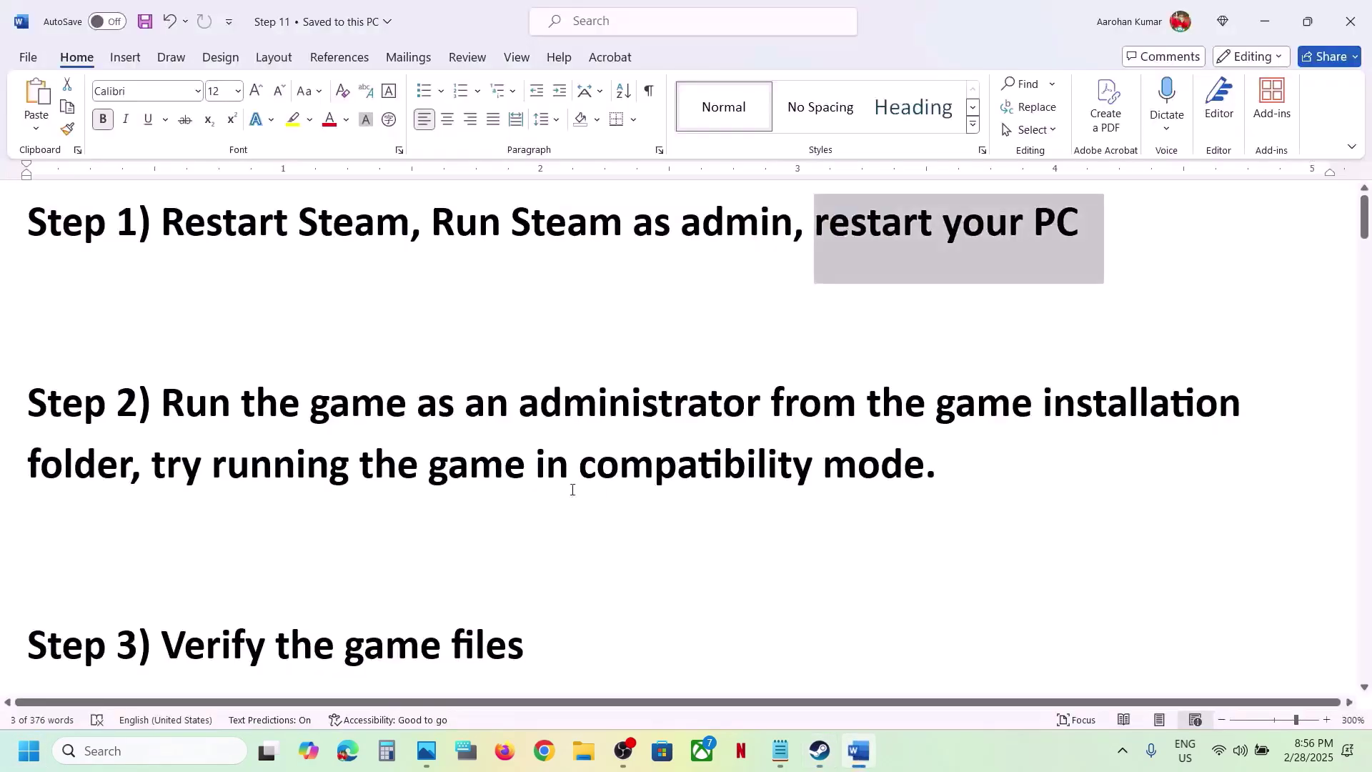
left_click_drag(191, 409, 131, 491)
Switch to Steam and browse the local installation files of Monster Hunter Wilds
left_click(820, 750)
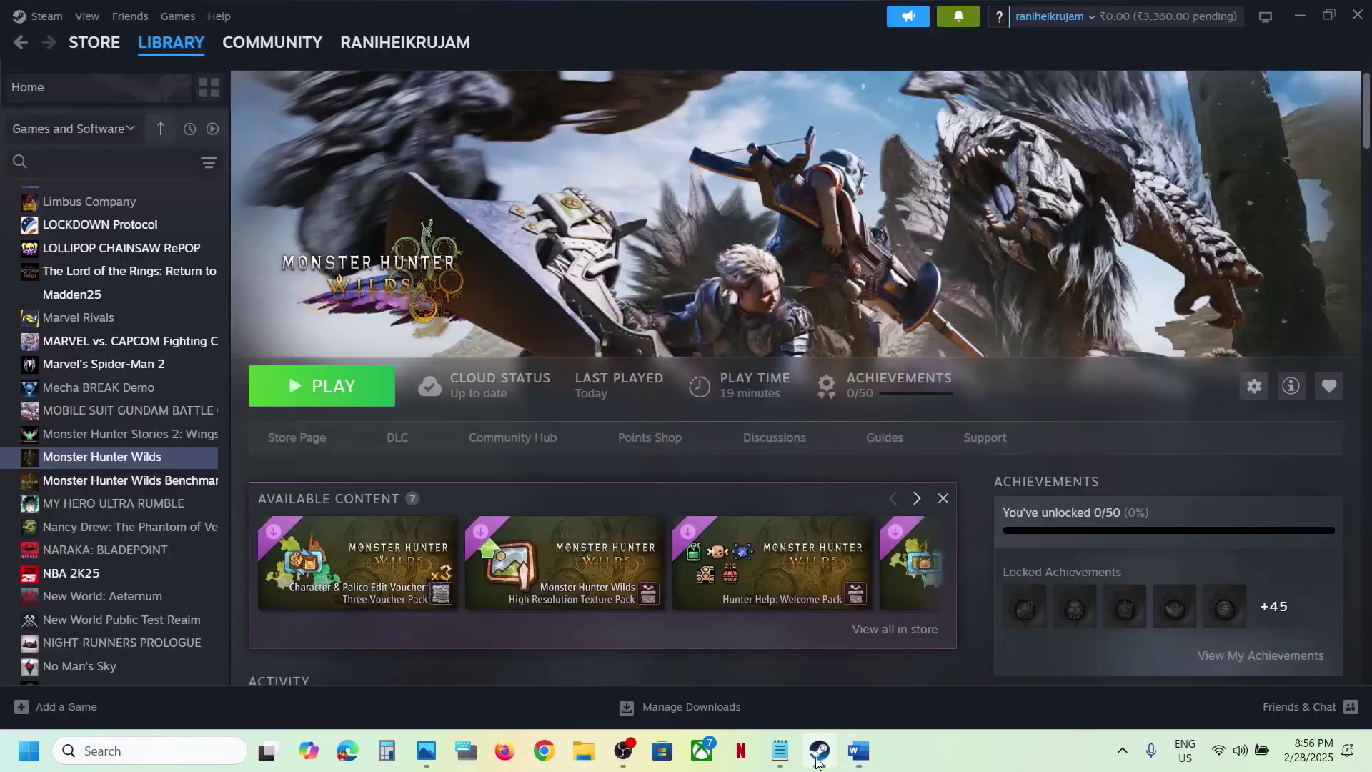
right_click(105, 461)
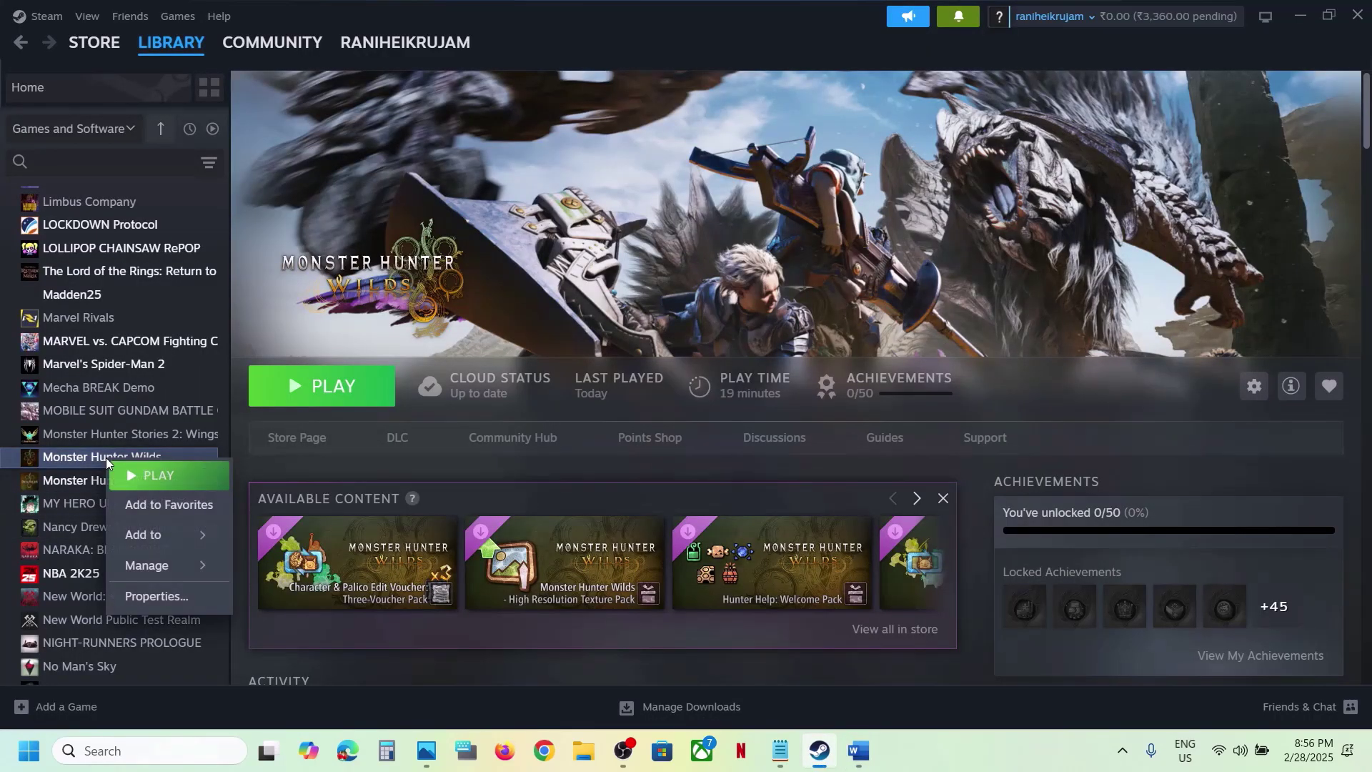
mouse_move(154, 564)
left_click(289, 446)
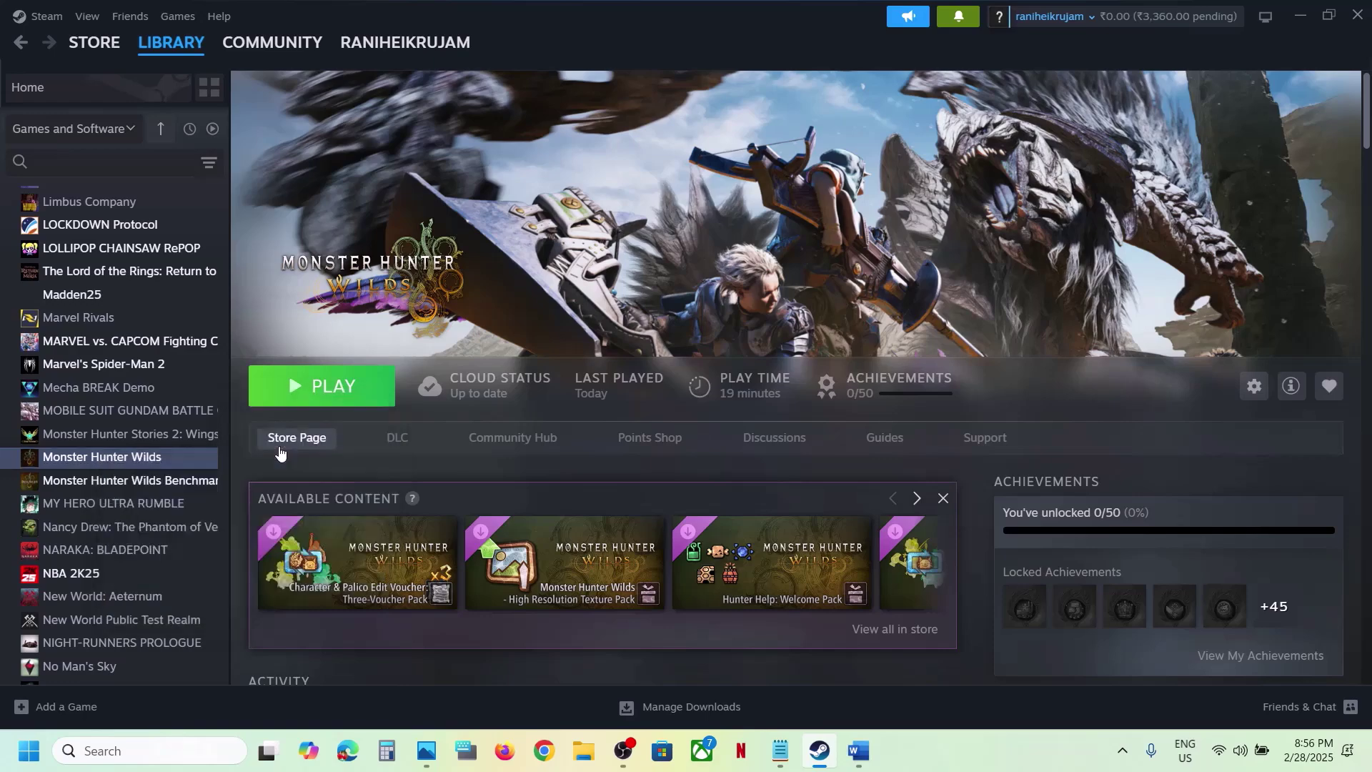
scroll(269, 478, "down", 3)
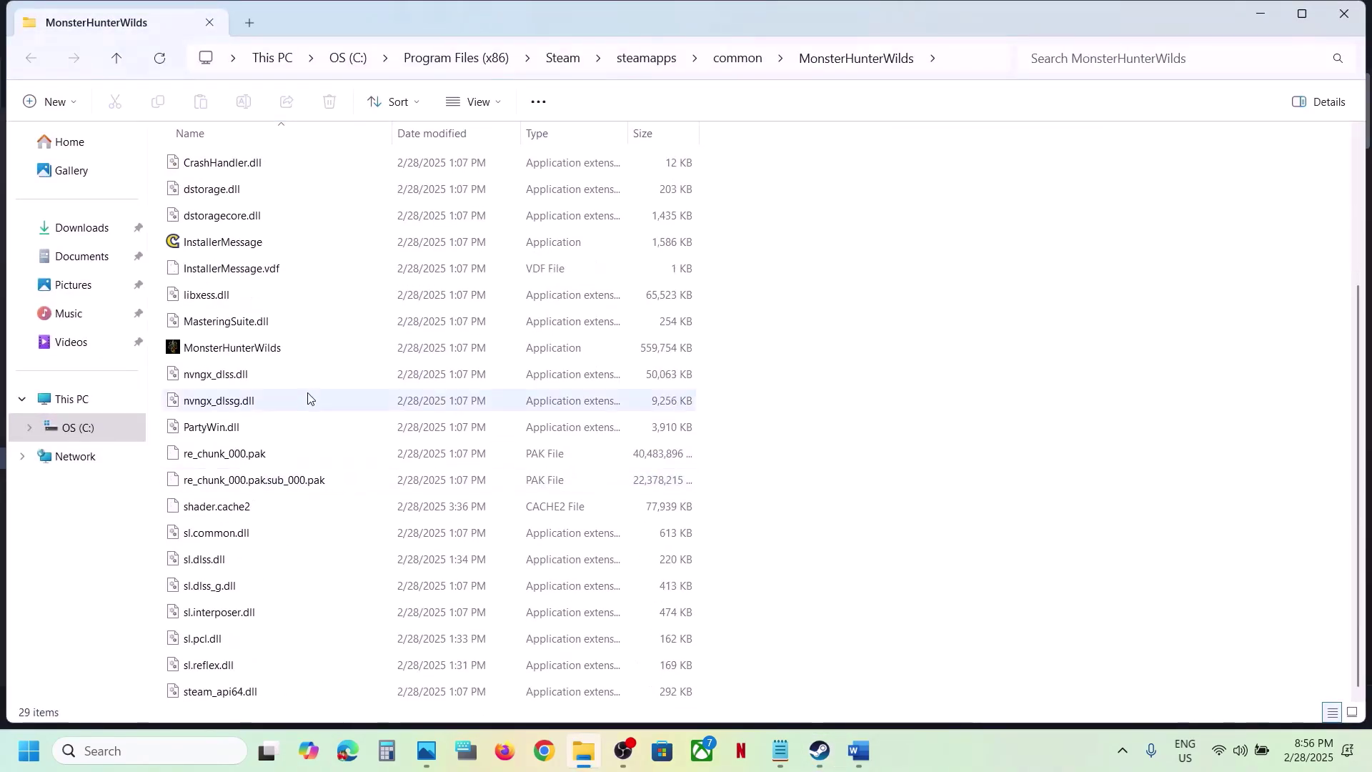
Set the MonsterHunterWilds application to run as an administrator in its compatibility properties
mouse_move(268, 354)
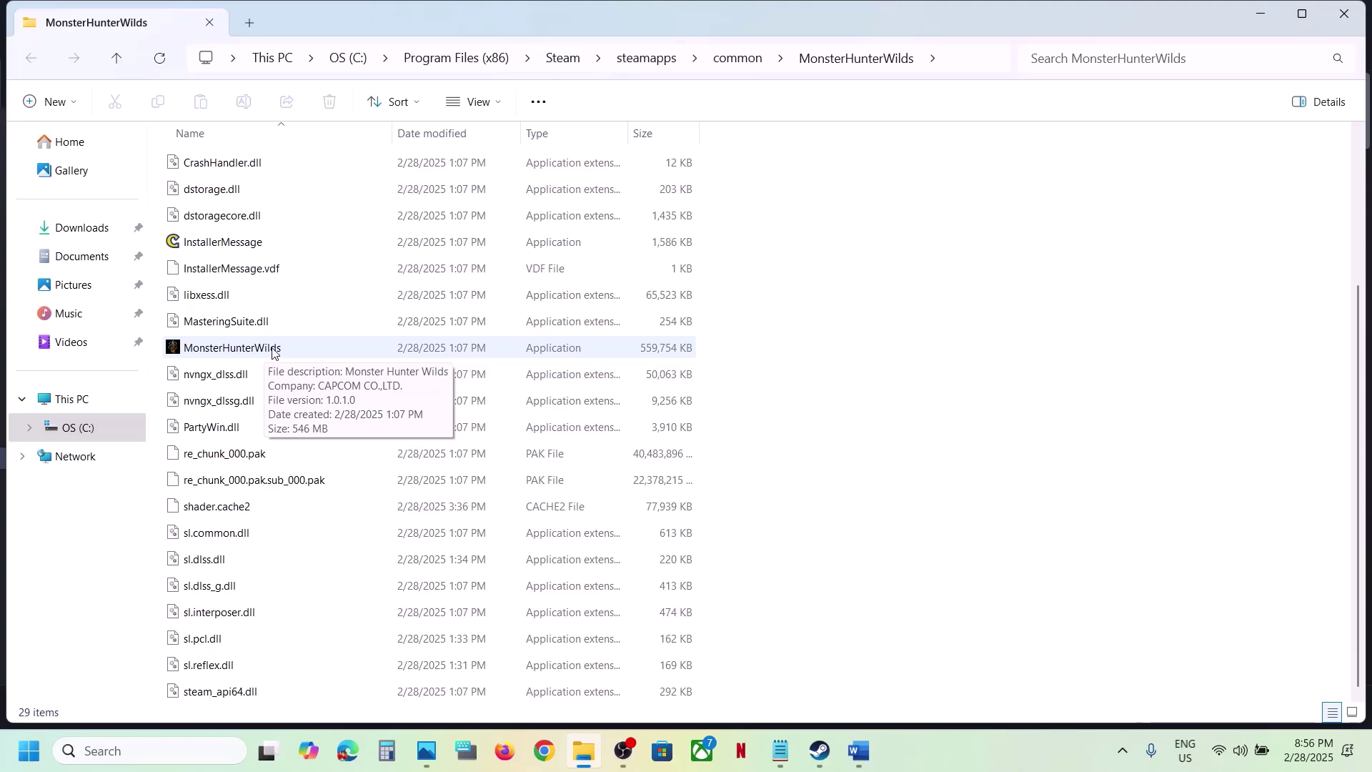
left_click(273, 350)
right_click(273, 350)
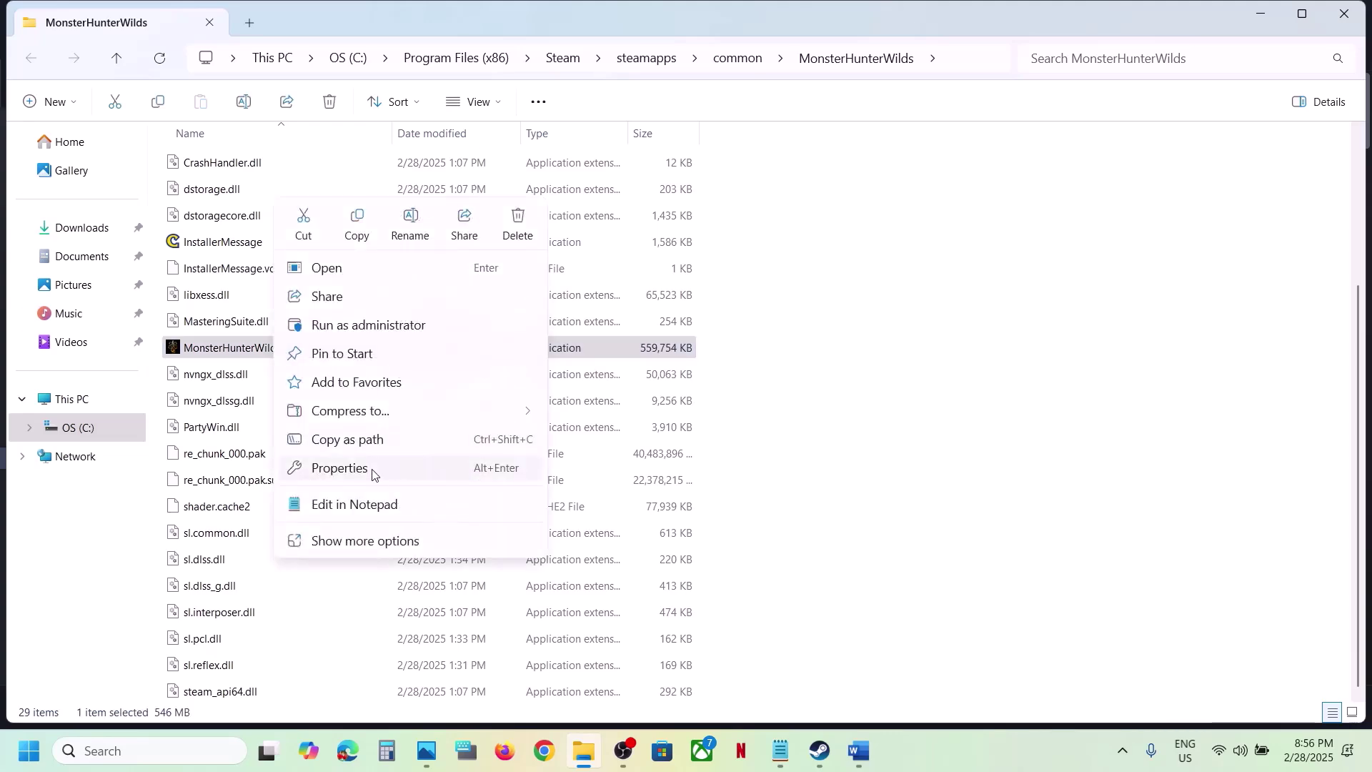
left_click(374, 469)
left_click(451, 283)
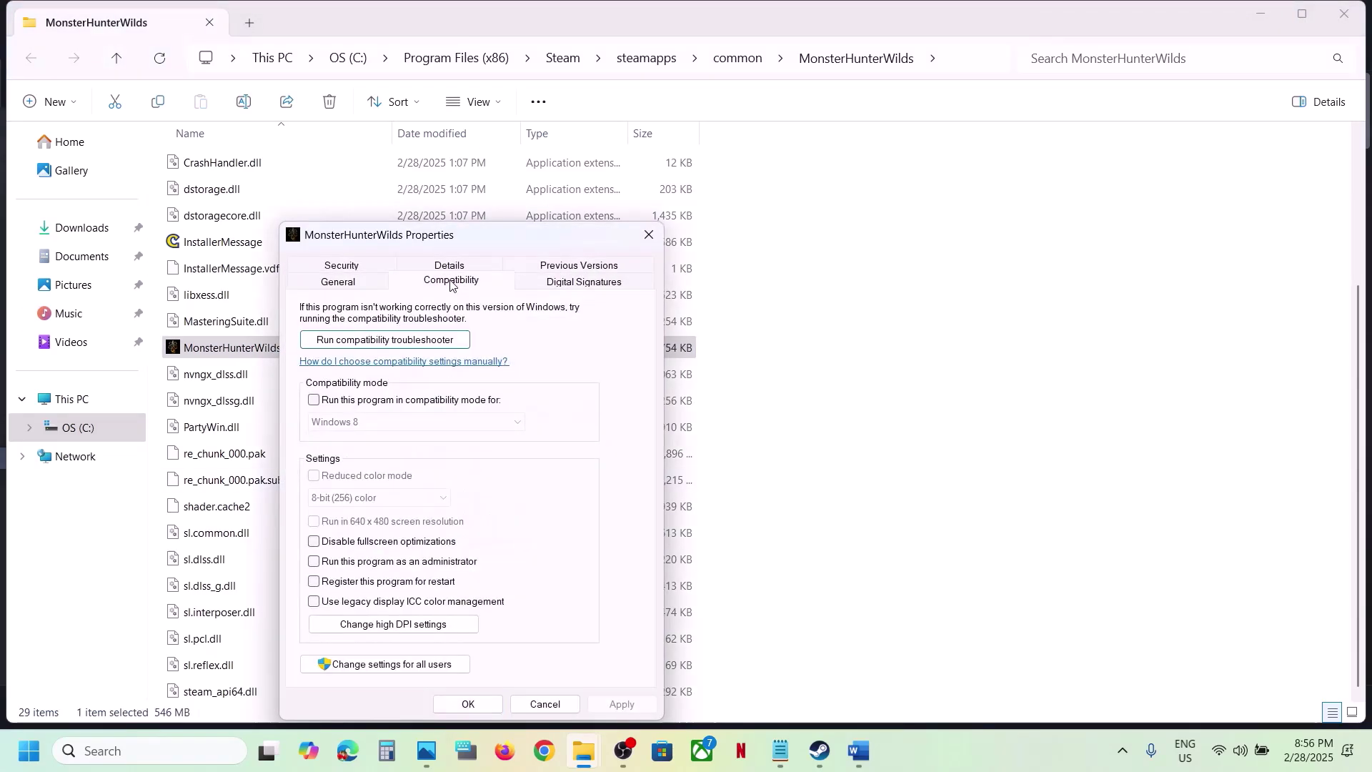
left_click(315, 562)
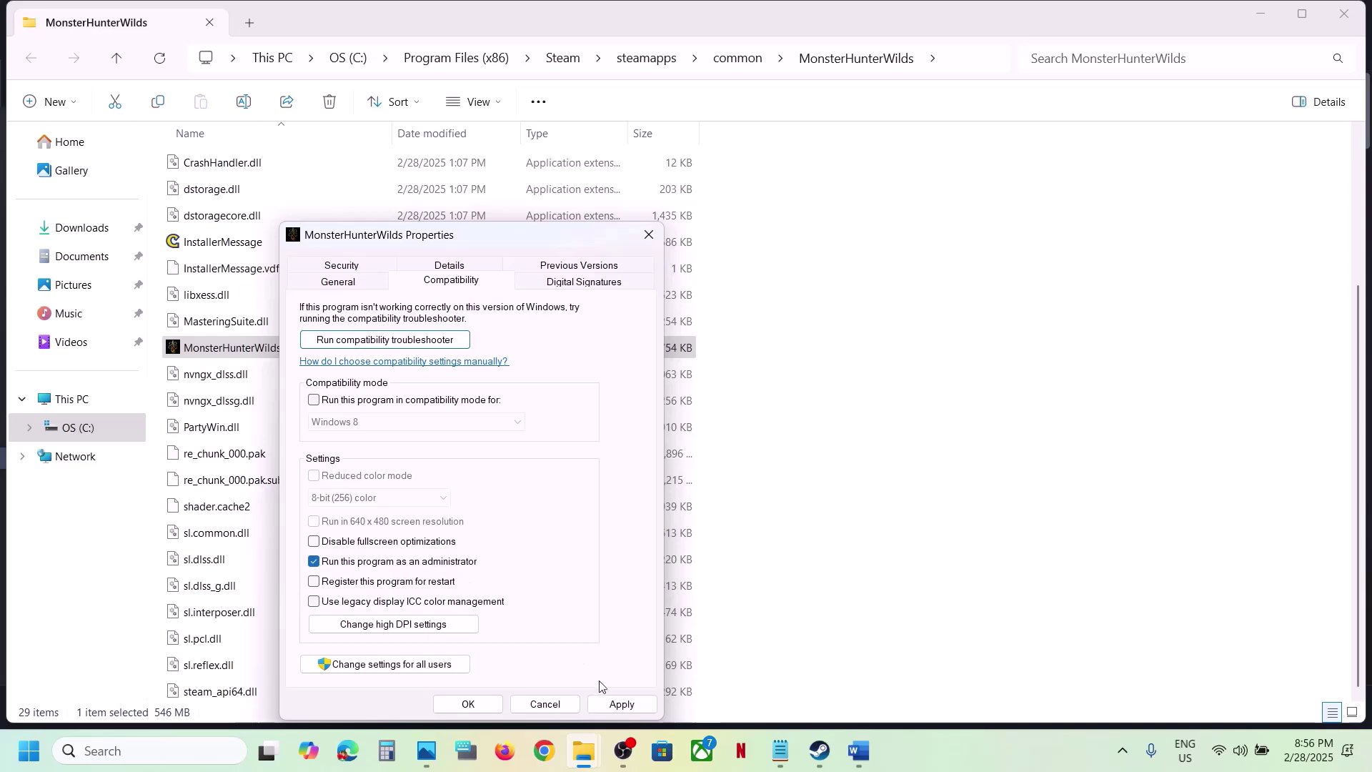
left_click(621, 704)
left_click(473, 704)
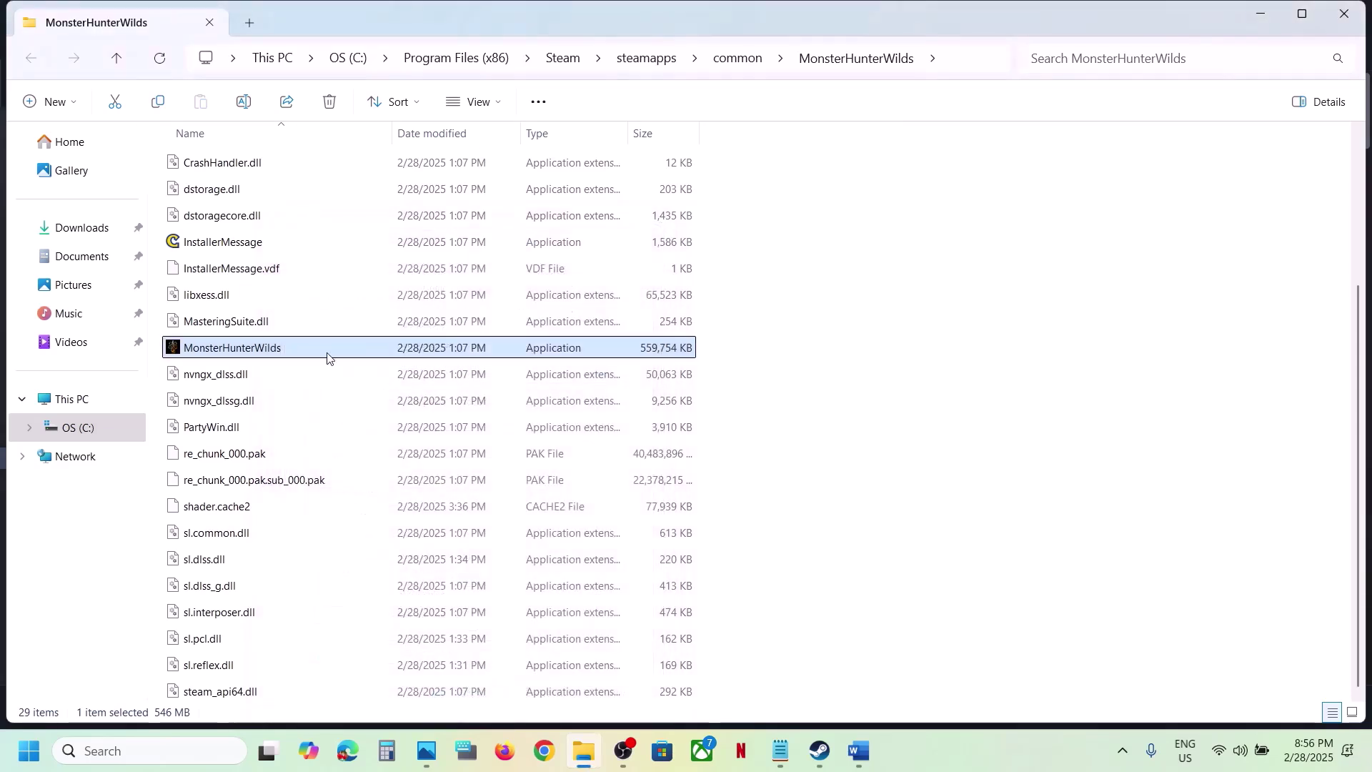
Enable compatibility mode for Windows 8 on the MonsterHunterWilds application
right_click(308, 353)
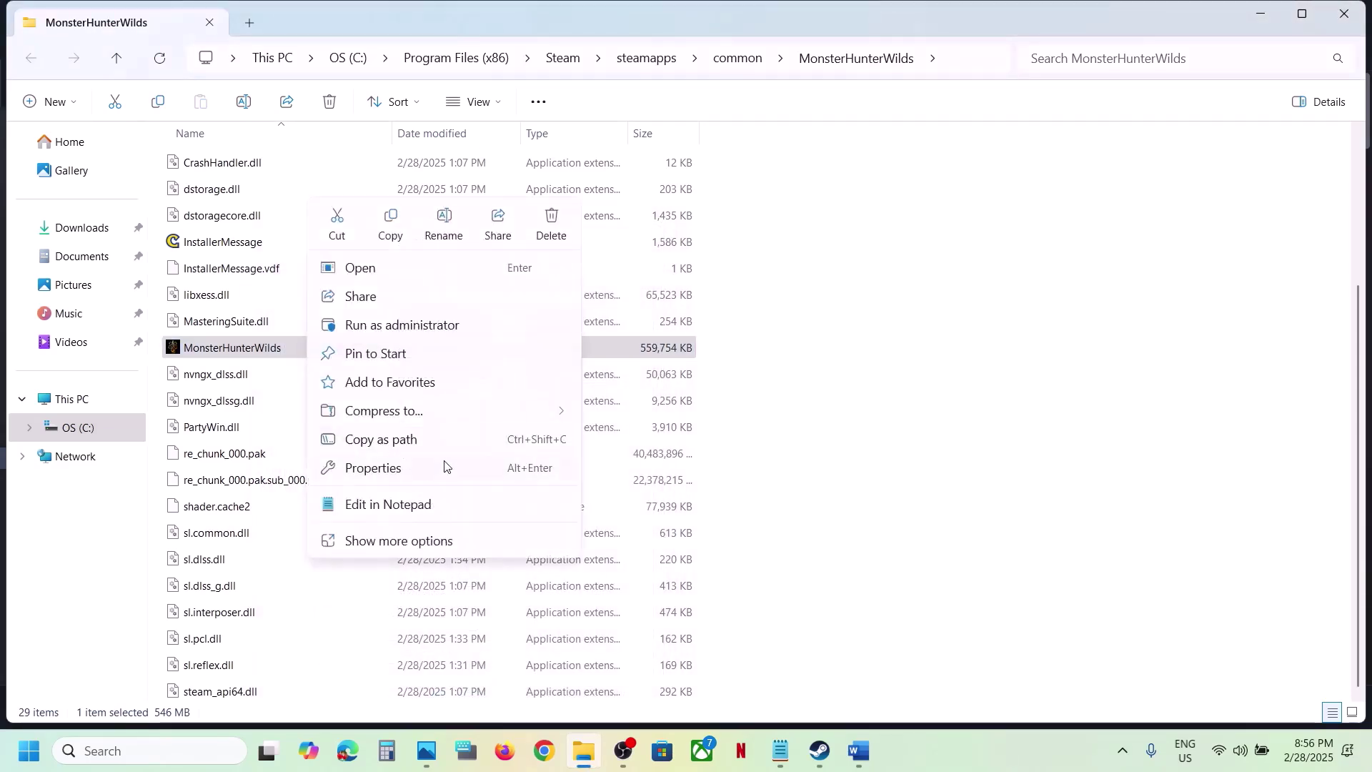
left_click(413, 471)
left_click(448, 287)
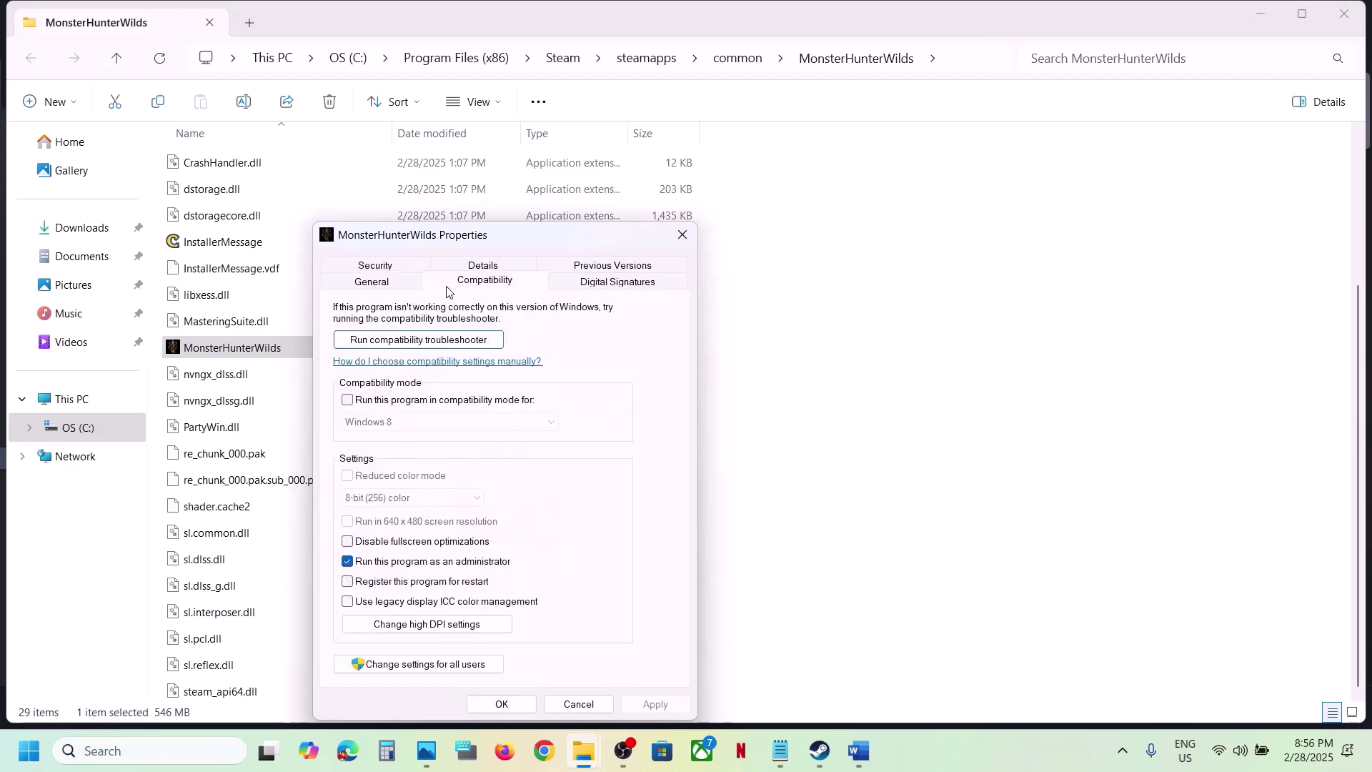
left_click(347, 401)
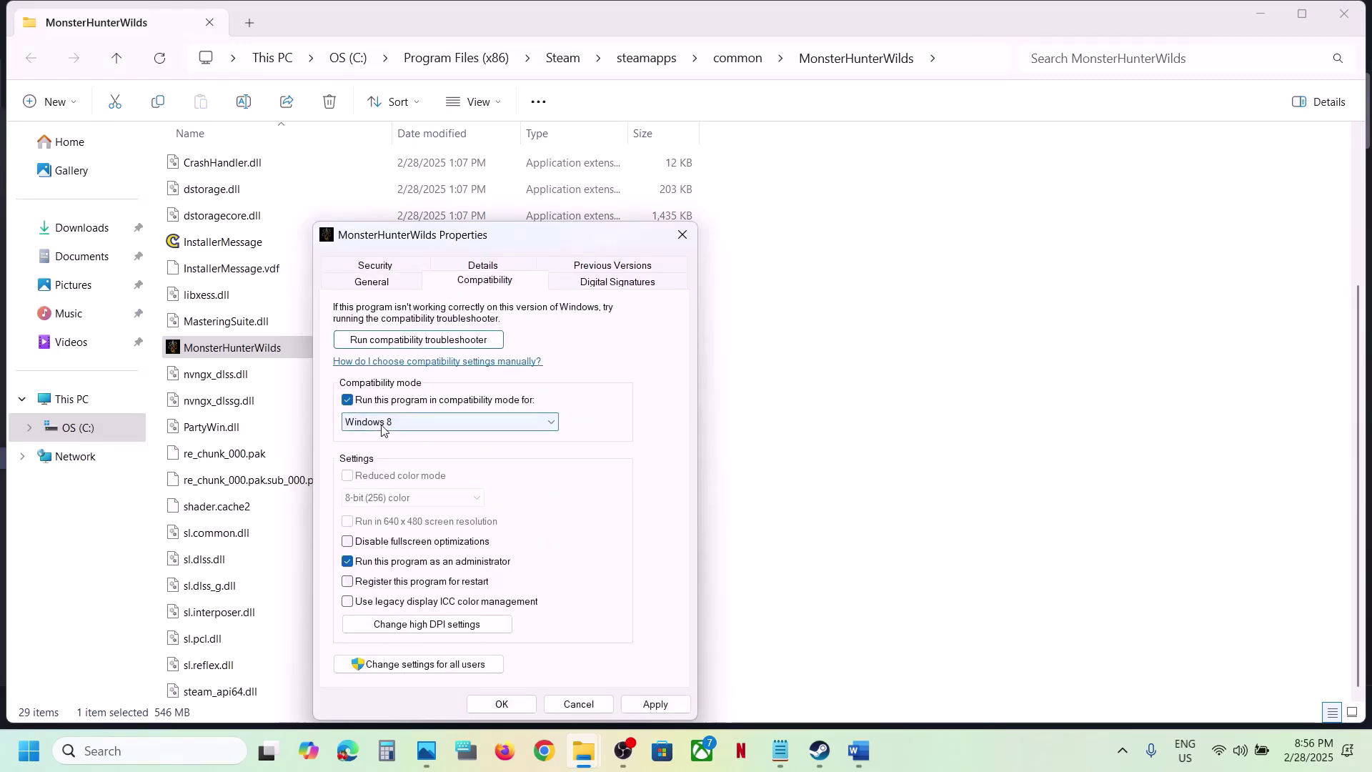
left_click(637, 704)
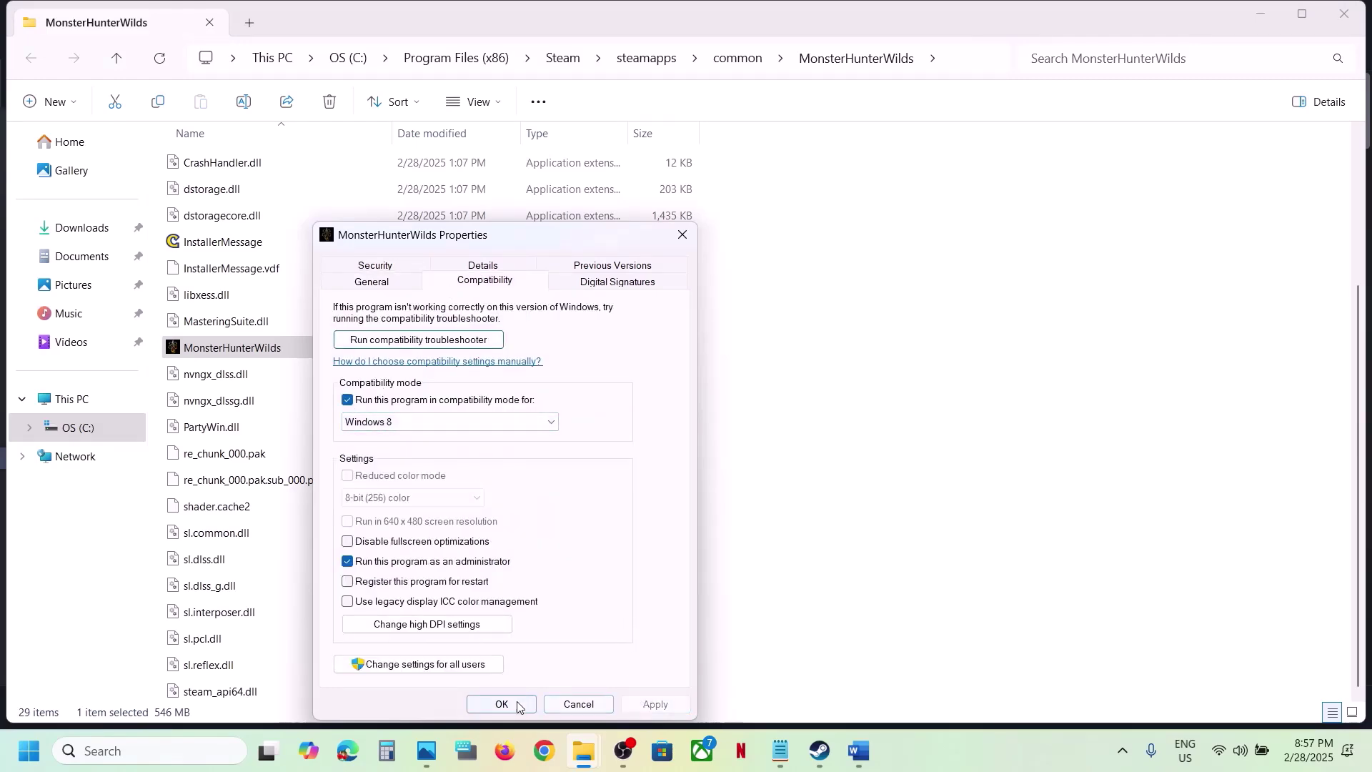
left_click(500, 704)
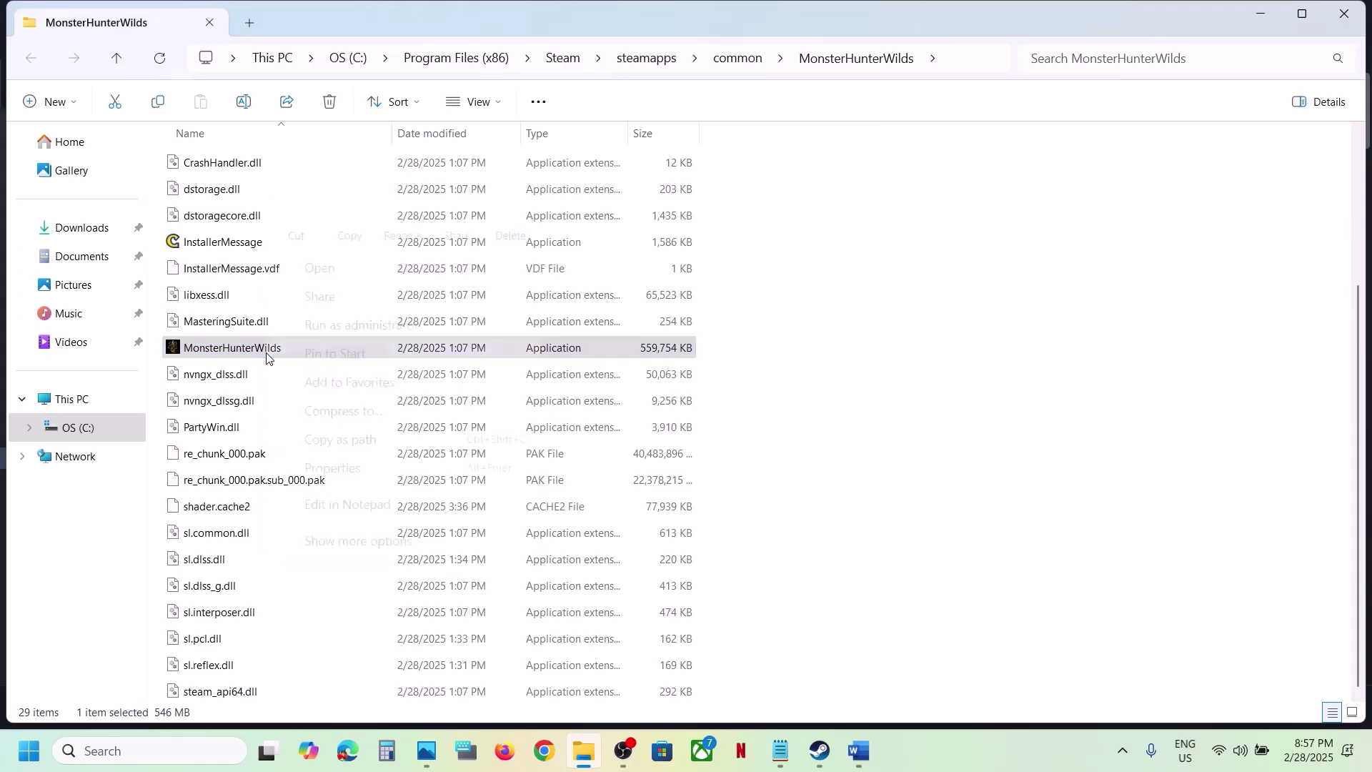
Change the MonsterHunterWilds compatibility mode to Windows 7 and disable fullscreen optimizations
right_click(269, 351)
left_click(332, 468)
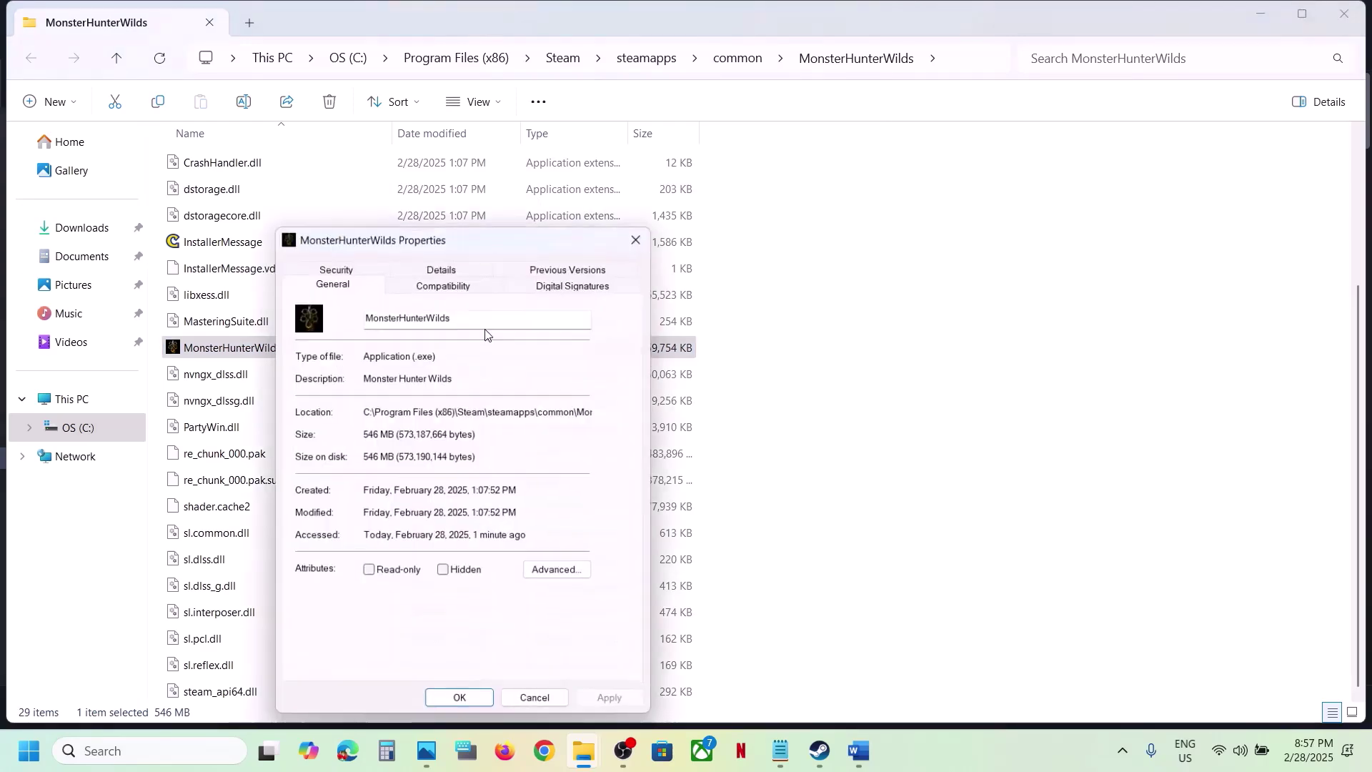
left_click(464, 284)
left_click(348, 426)
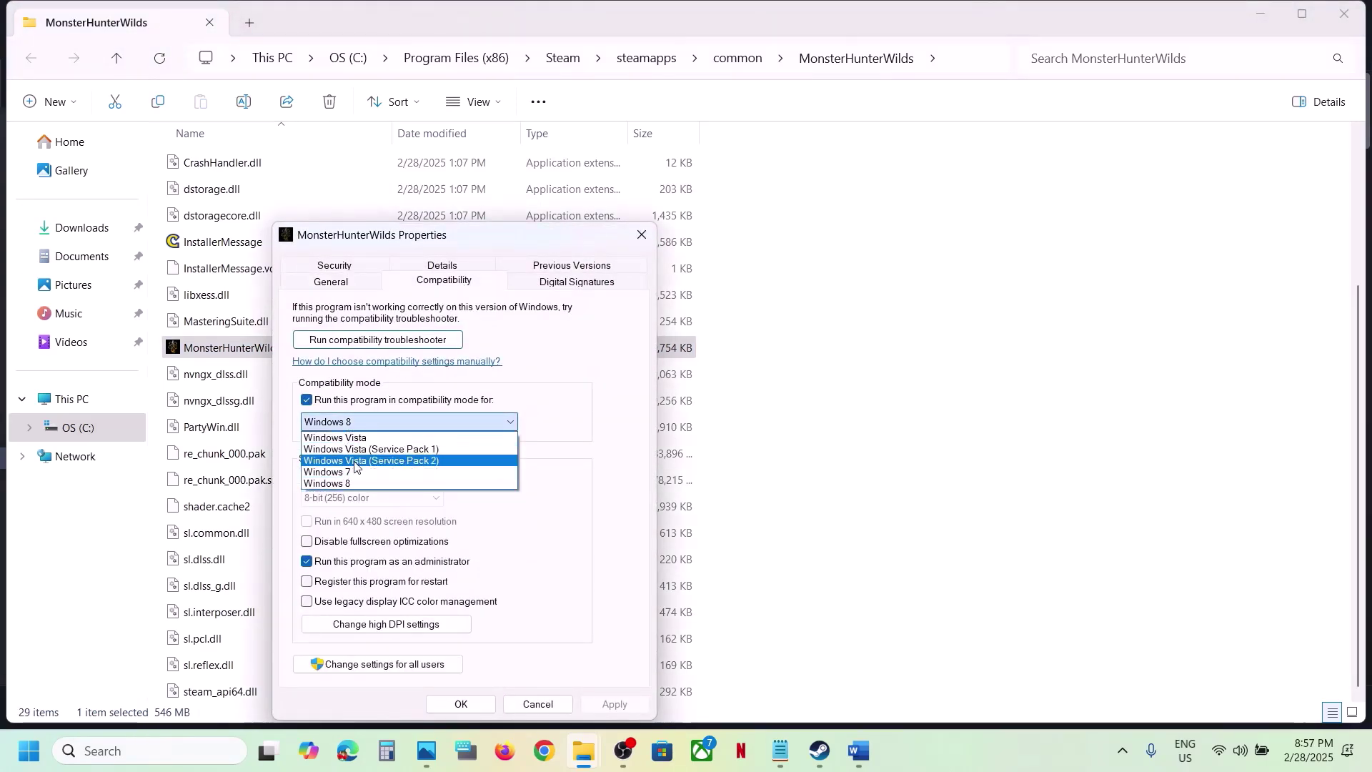
left_click(336, 472)
left_click(621, 709)
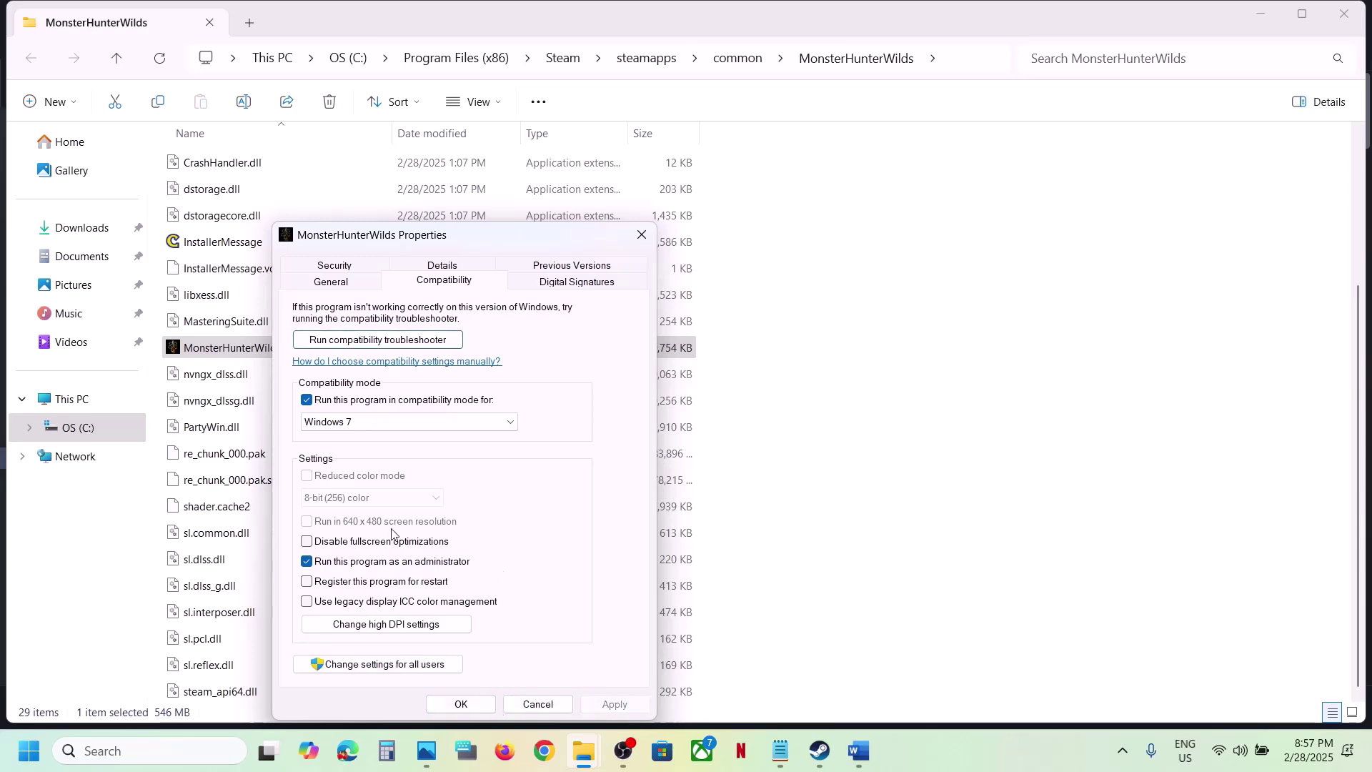
left_click(306, 543)
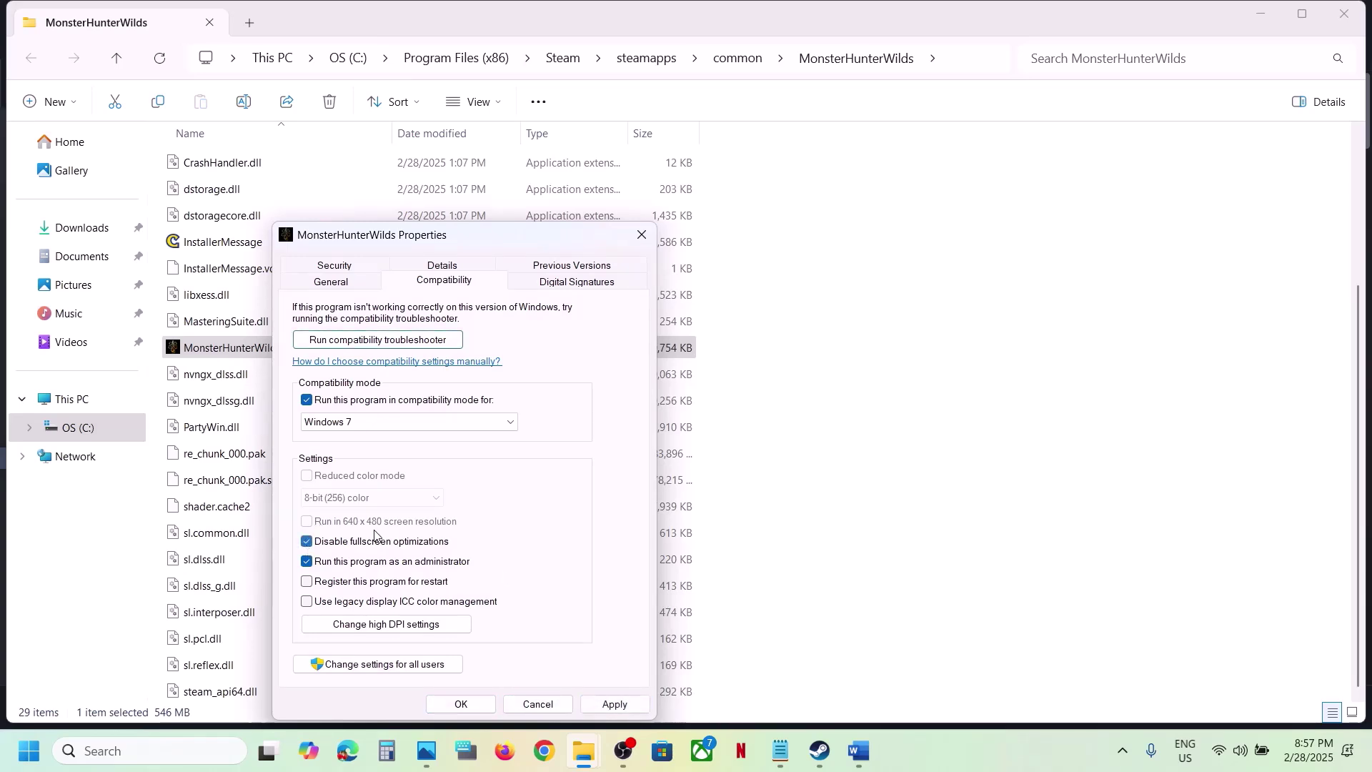
left_click(473, 703)
Turn off compatibility mode, disabled fullscreen optimizations and run as administrator for MonsterHunterWilds, and close its installation folder
right_click(309, 353)
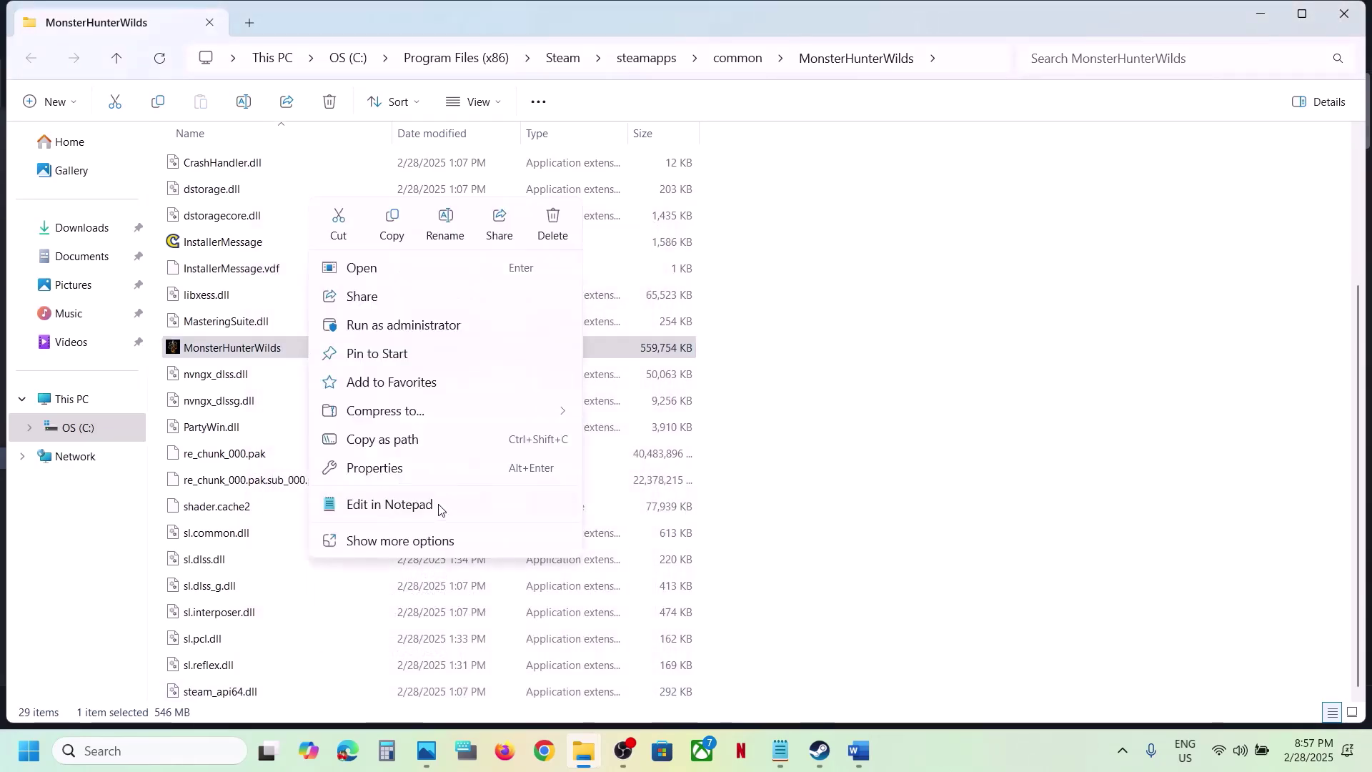
left_click(392, 469)
left_click(475, 281)
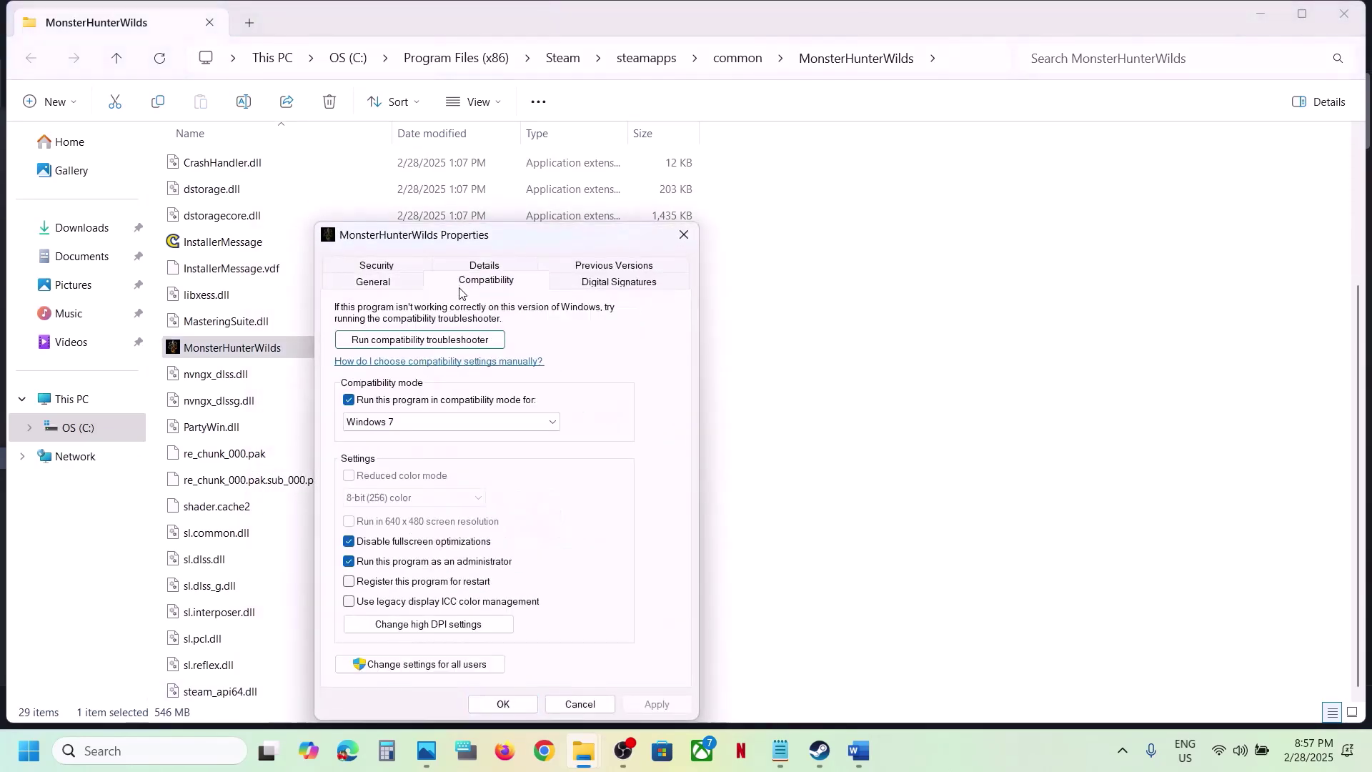
left_click(347, 401)
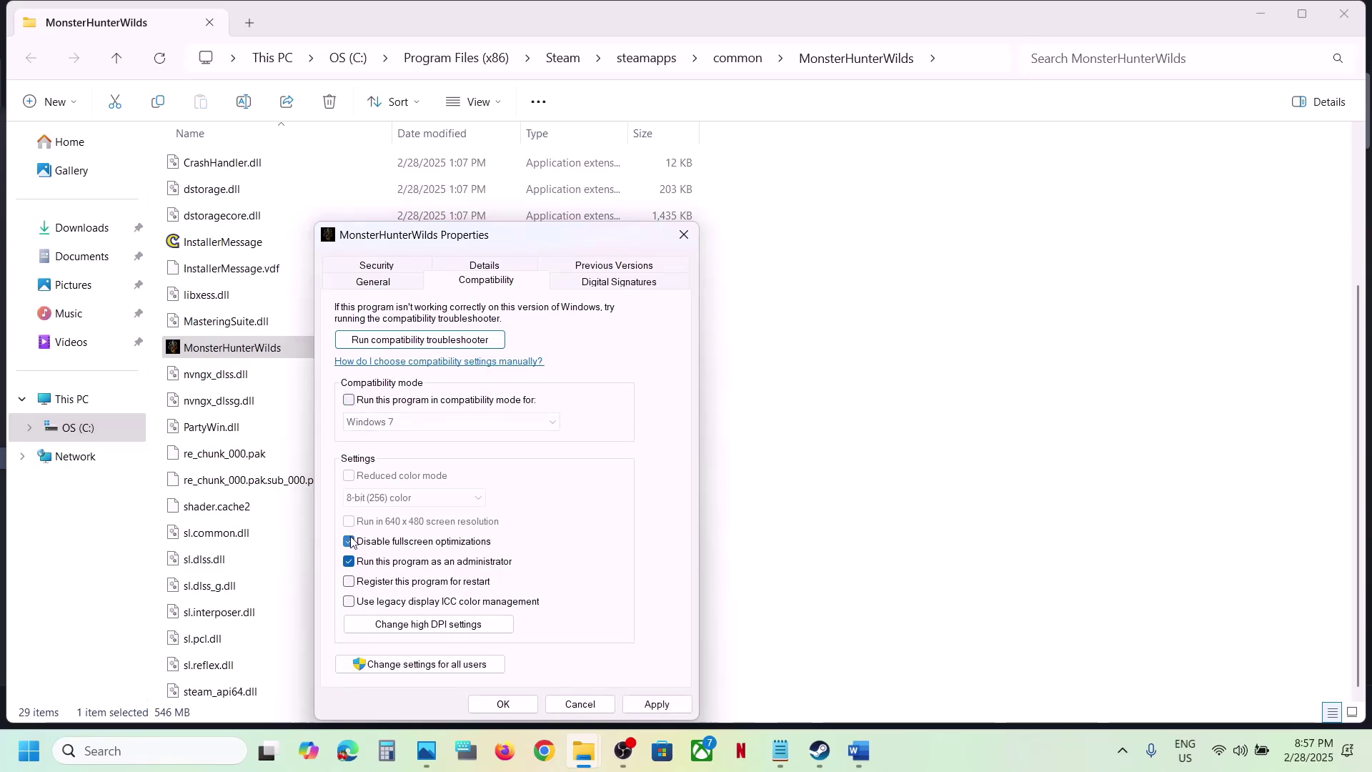
left_click(350, 541)
left_click(350, 562)
left_click(657, 704)
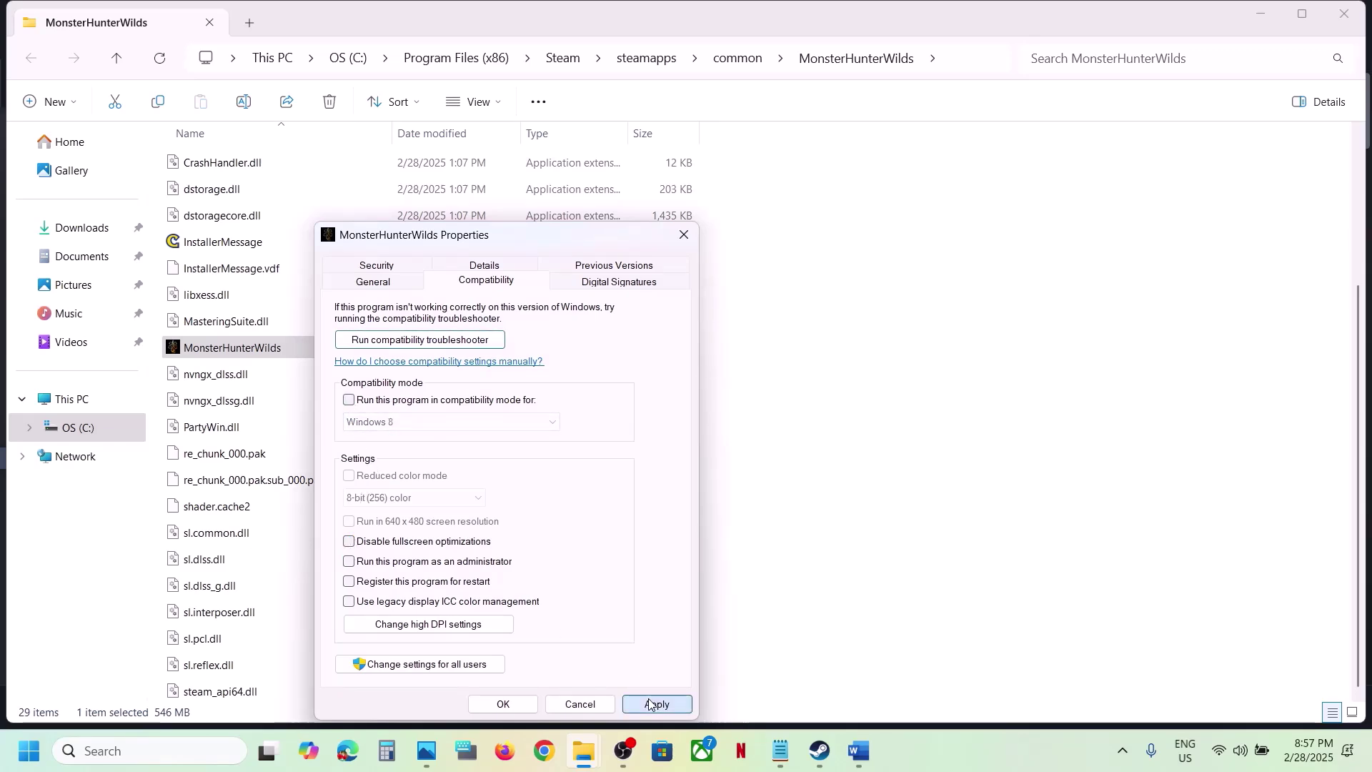
left_click(504, 705)
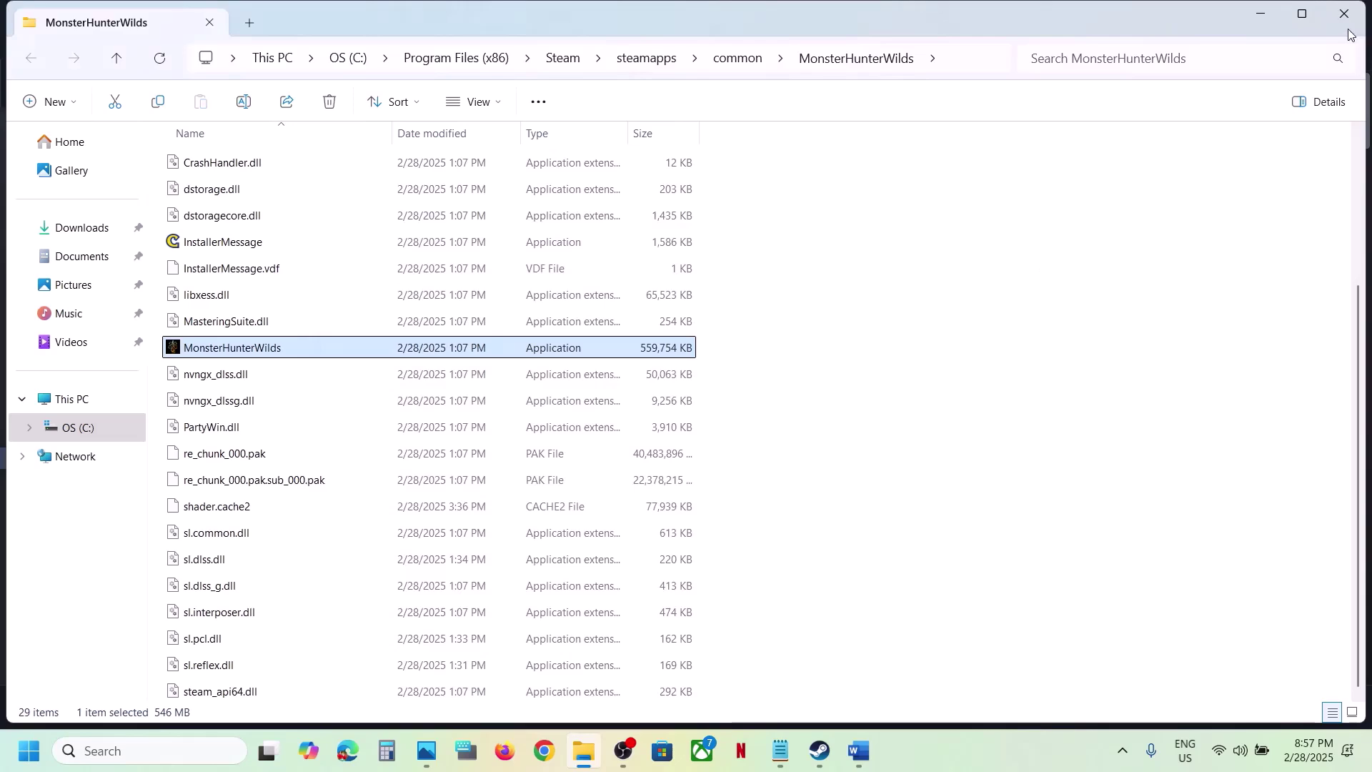
left_click(1345, 14)
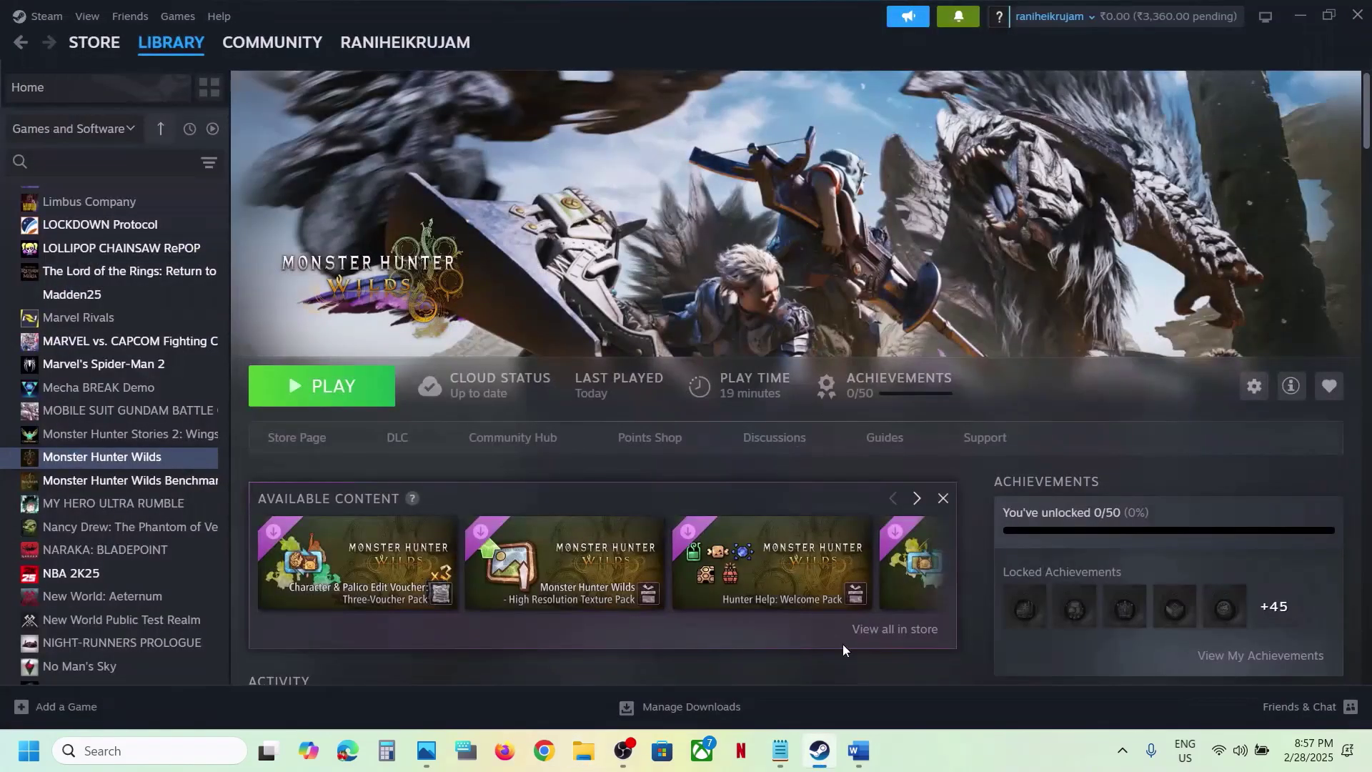
Switch to the Word document and highlight the Step 3 heading about verifying the game files
left_click(857, 750)
scroll(359, 552, "down", 2)
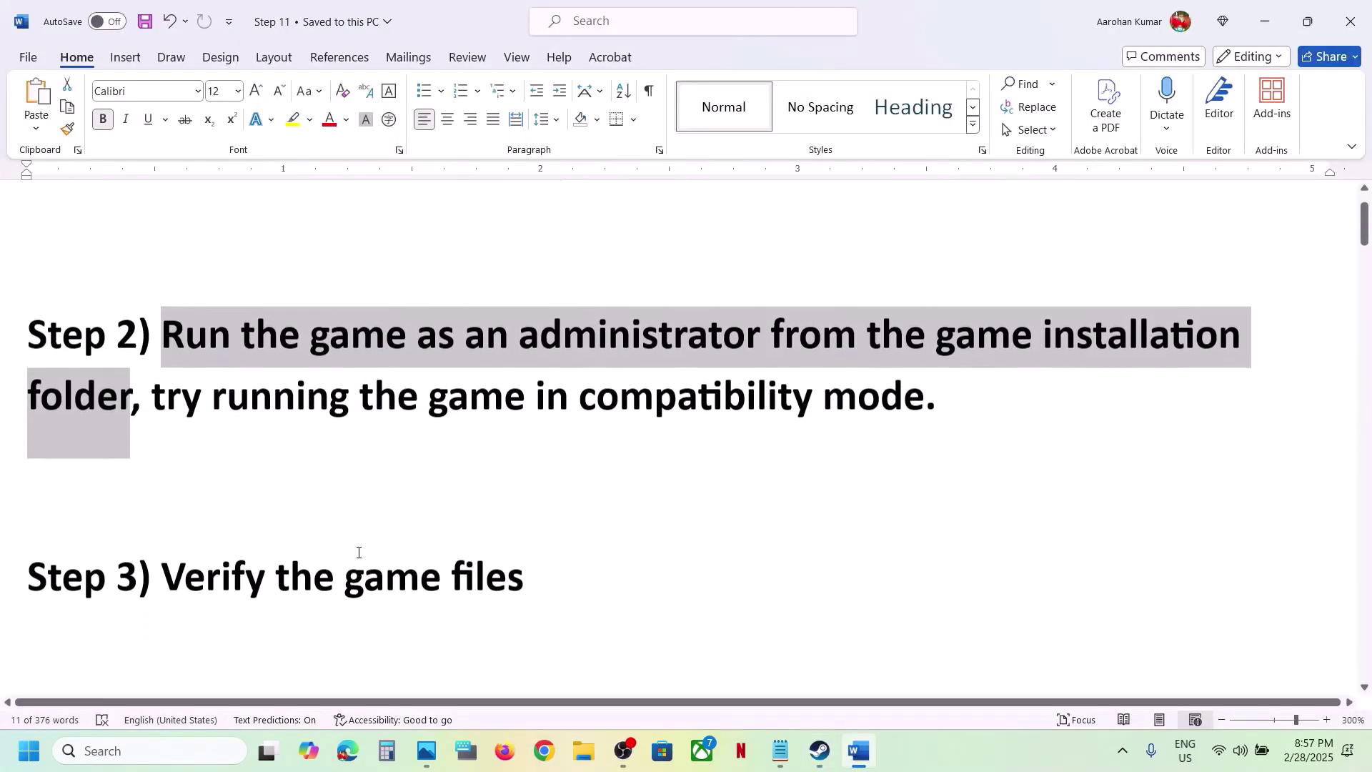
left_click_drag(28, 486, 276, 561)
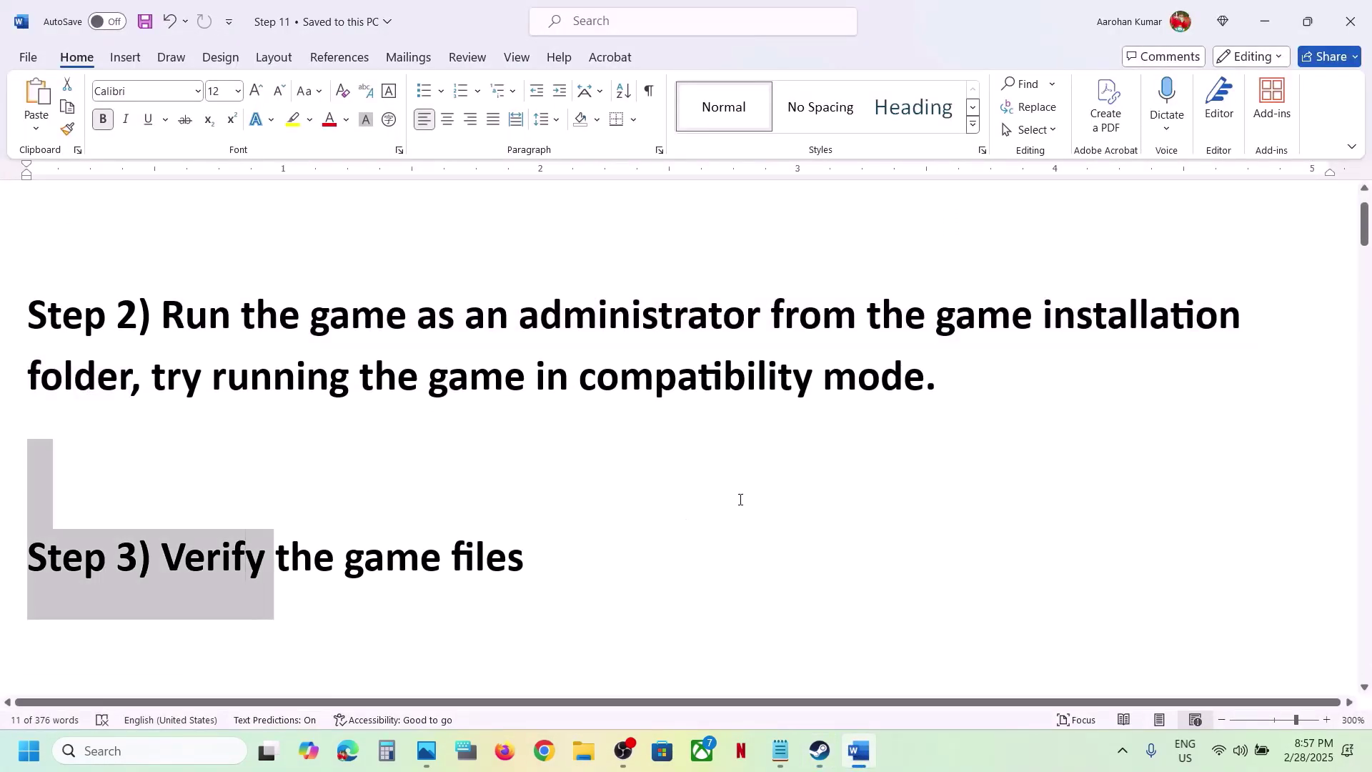
Show the file integrity verification option in the Installed Files properties of Monster Hunter Wilds in Steam, and close the properties
left_click(1265, 22)
right_click(195, 464)
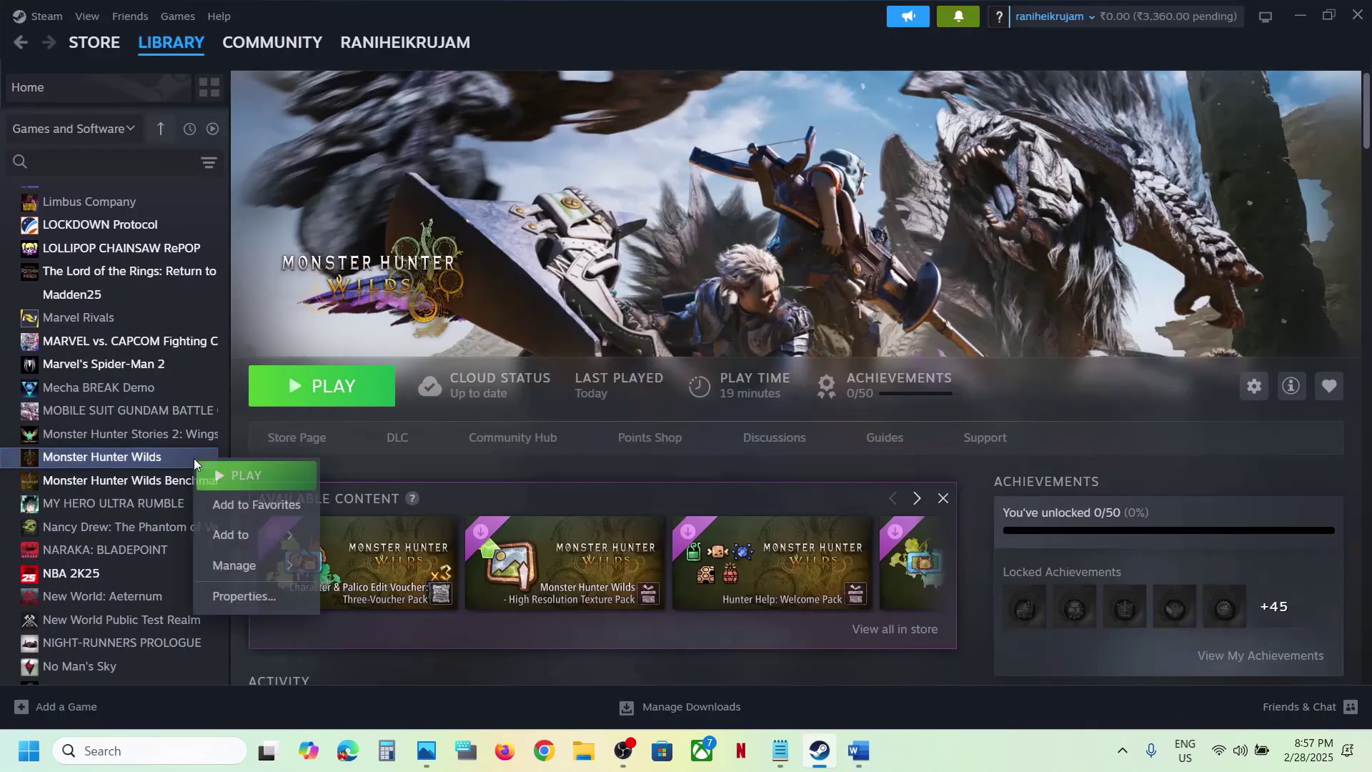
left_click(252, 597)
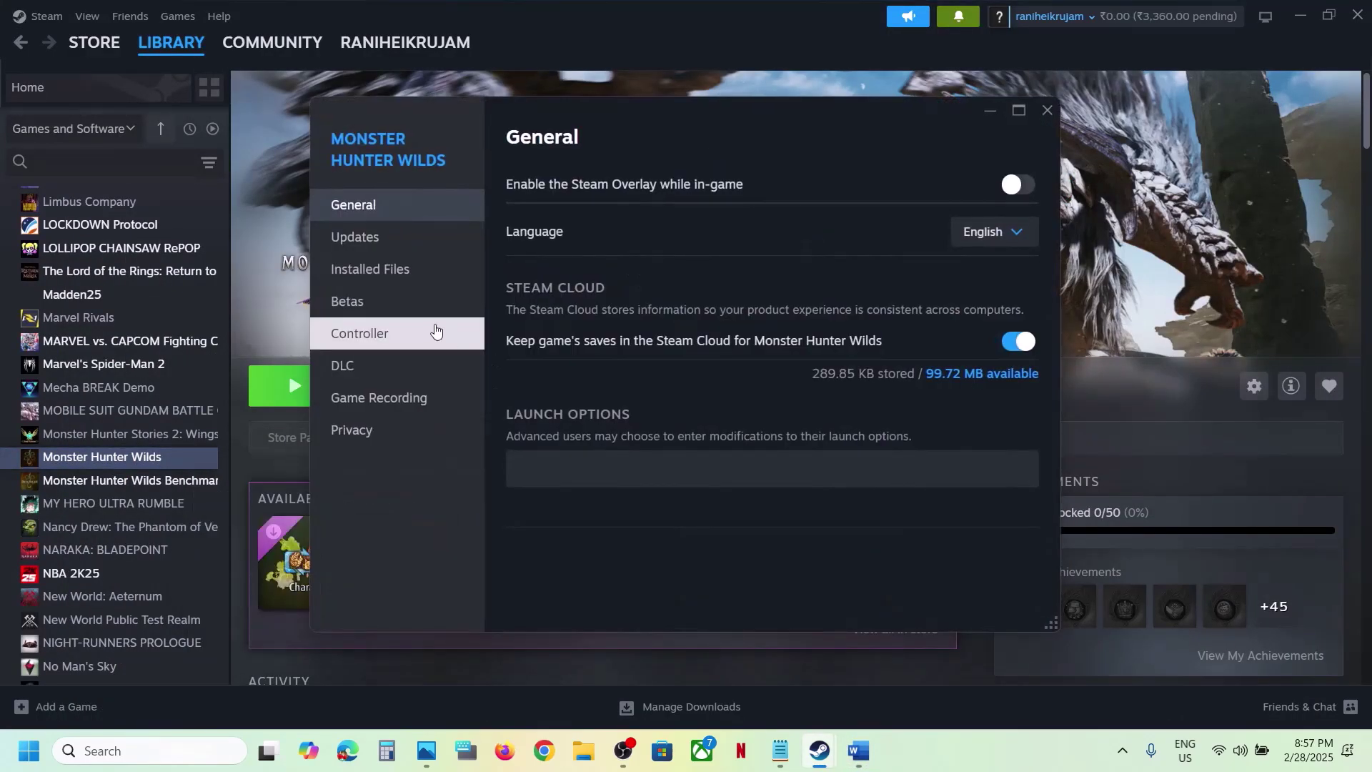
left_click(375, 275)
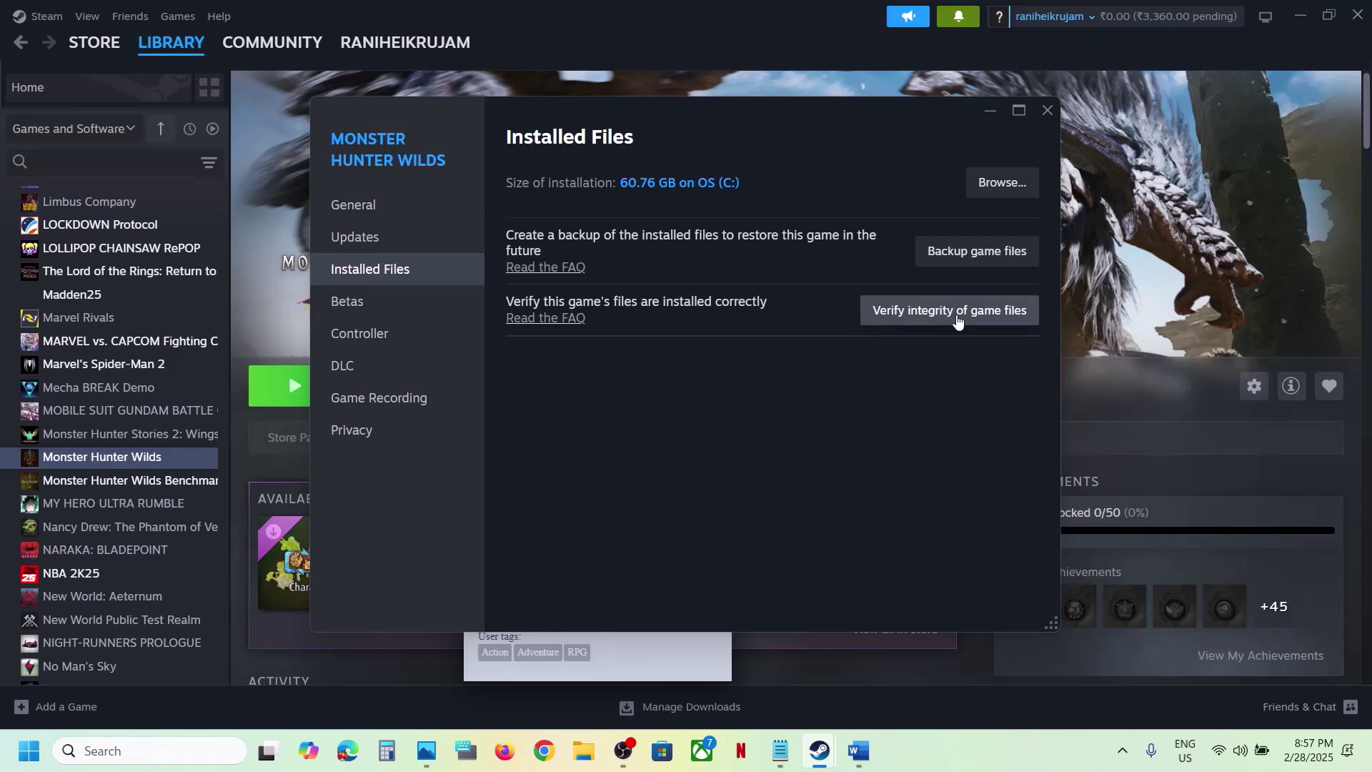
left_click(1049, 111)
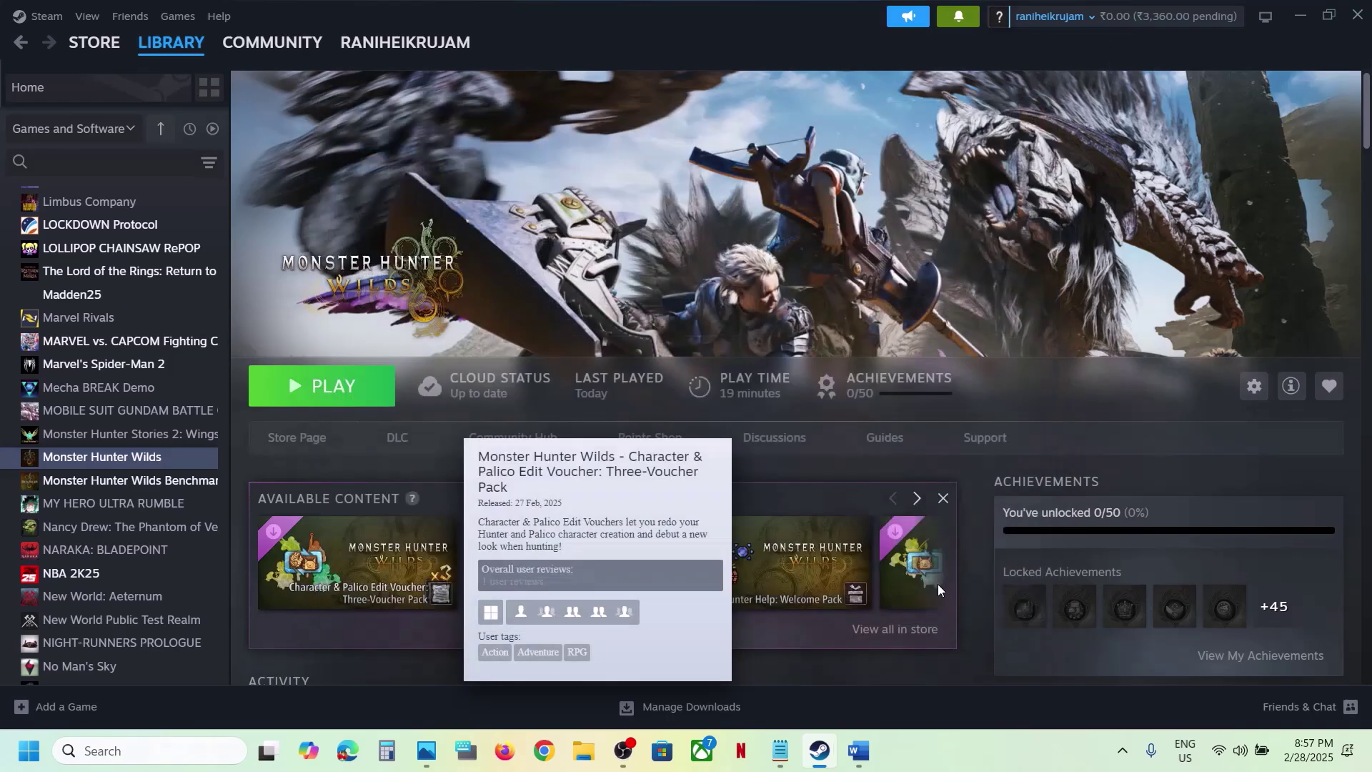
Return to the Word document and highlight the Step 4 advice on the Anti-Tamper/something went wrong error and retrying
left_click(864, 753)
scroll(568, 478, "down", 5)
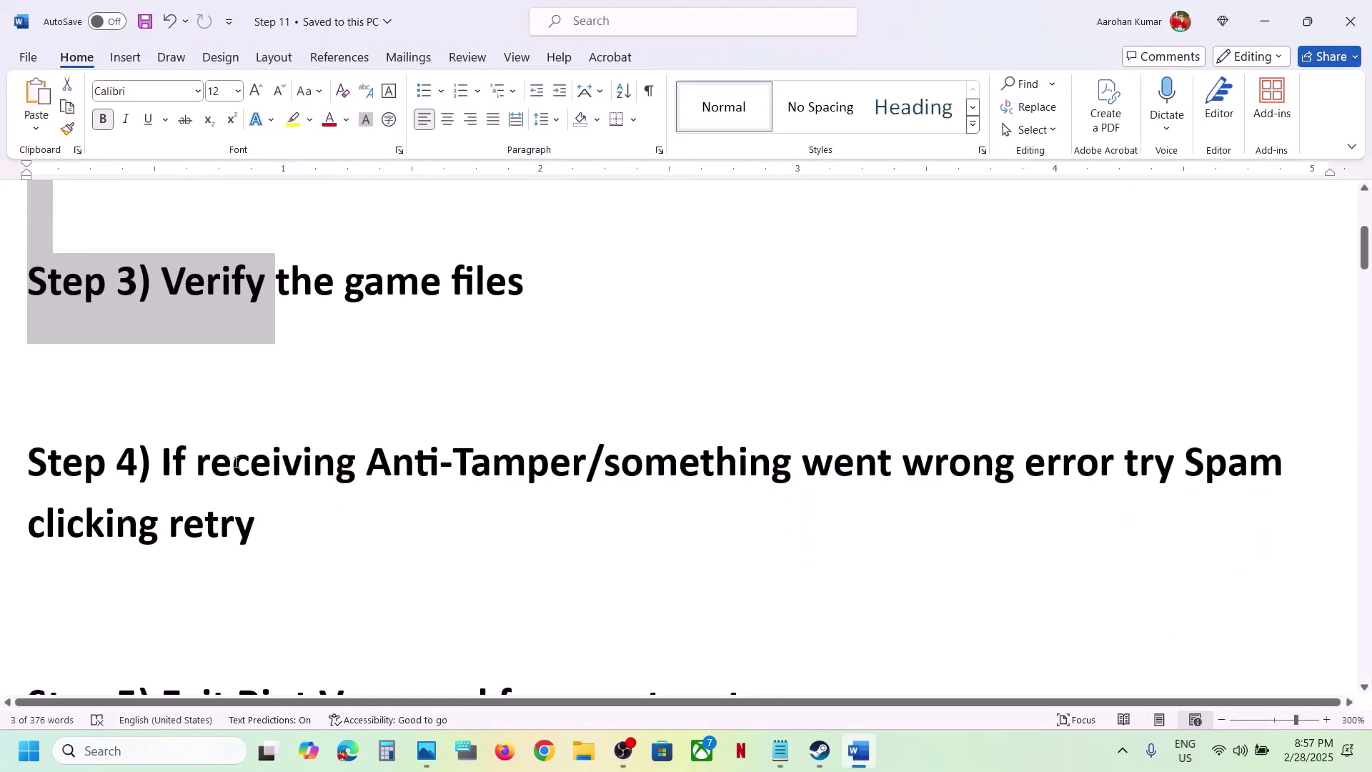
left_click_drag(376, 460, 260, 527)
left_click(259, 526)
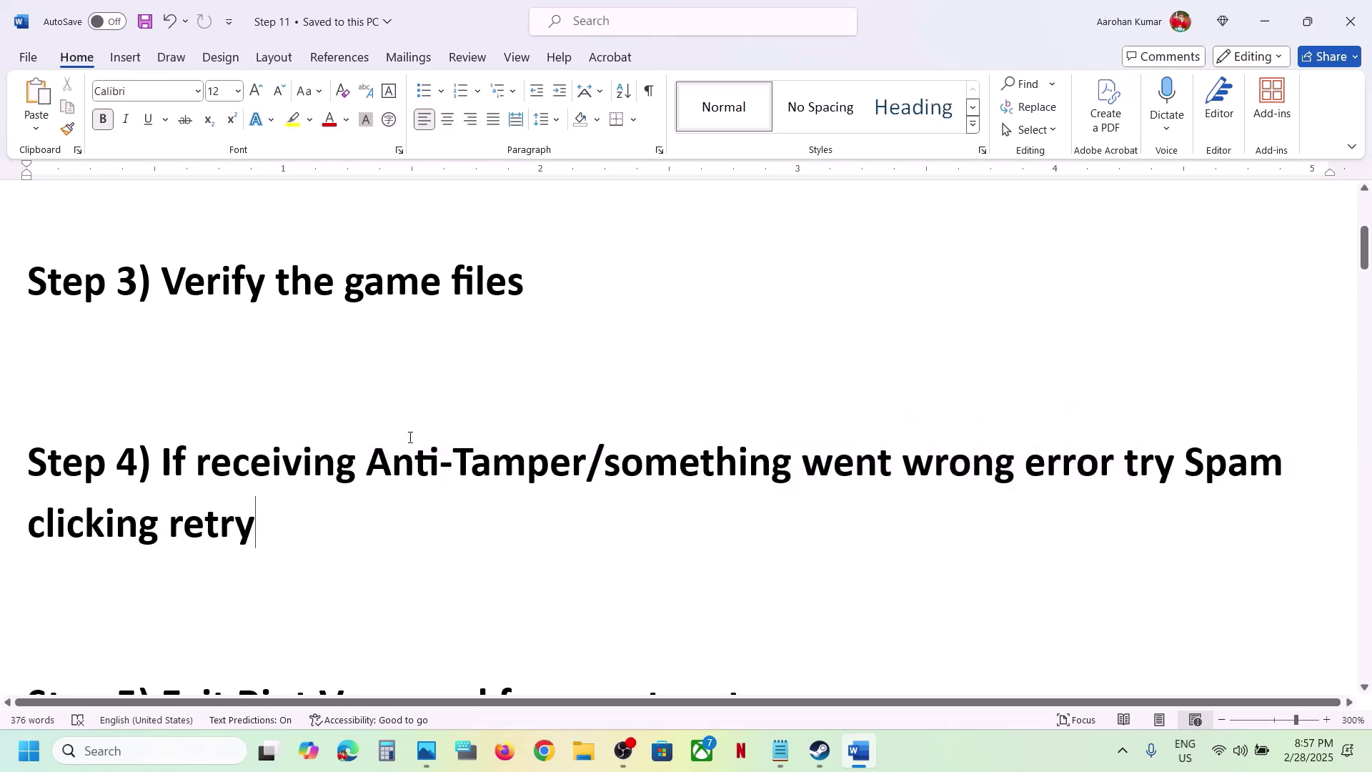
left_click_drag(381, 461, 902, 461)
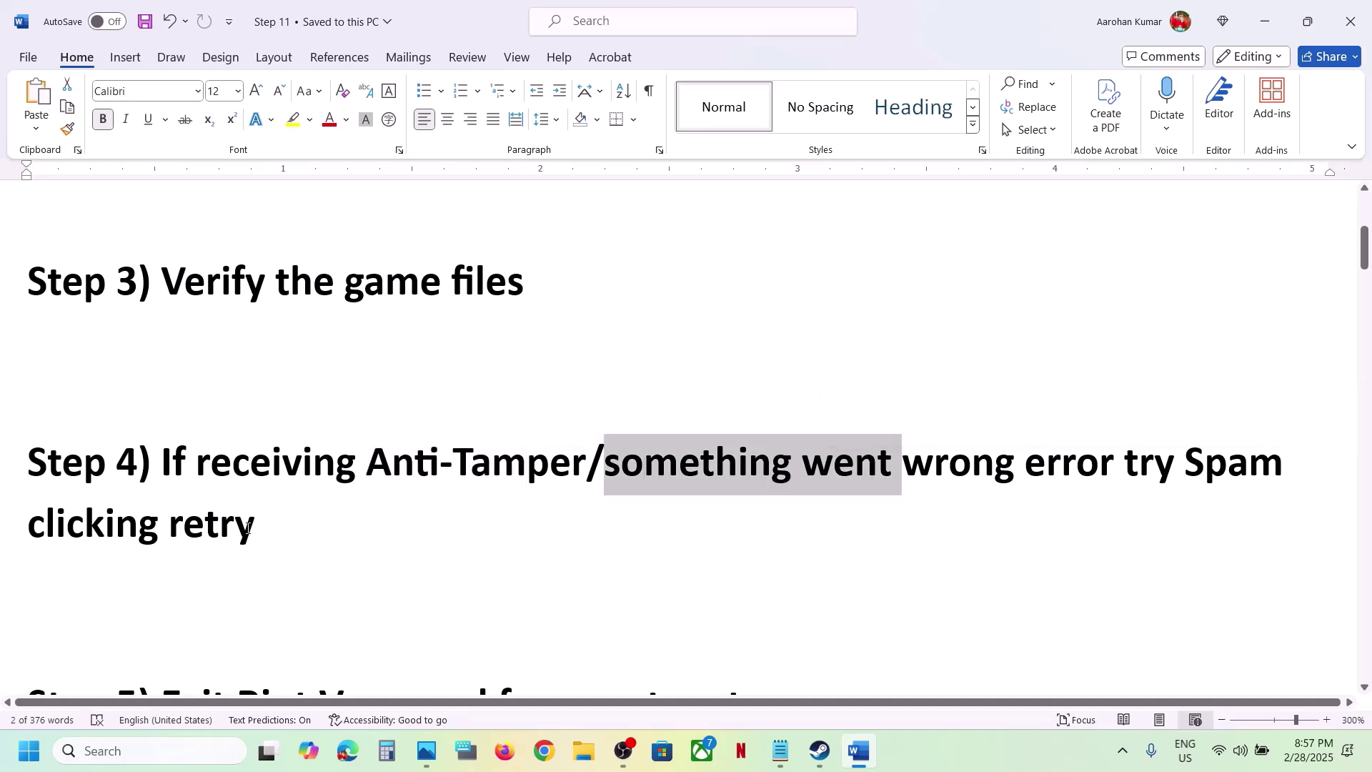
left_click_drag(185, 518, 260, 517)
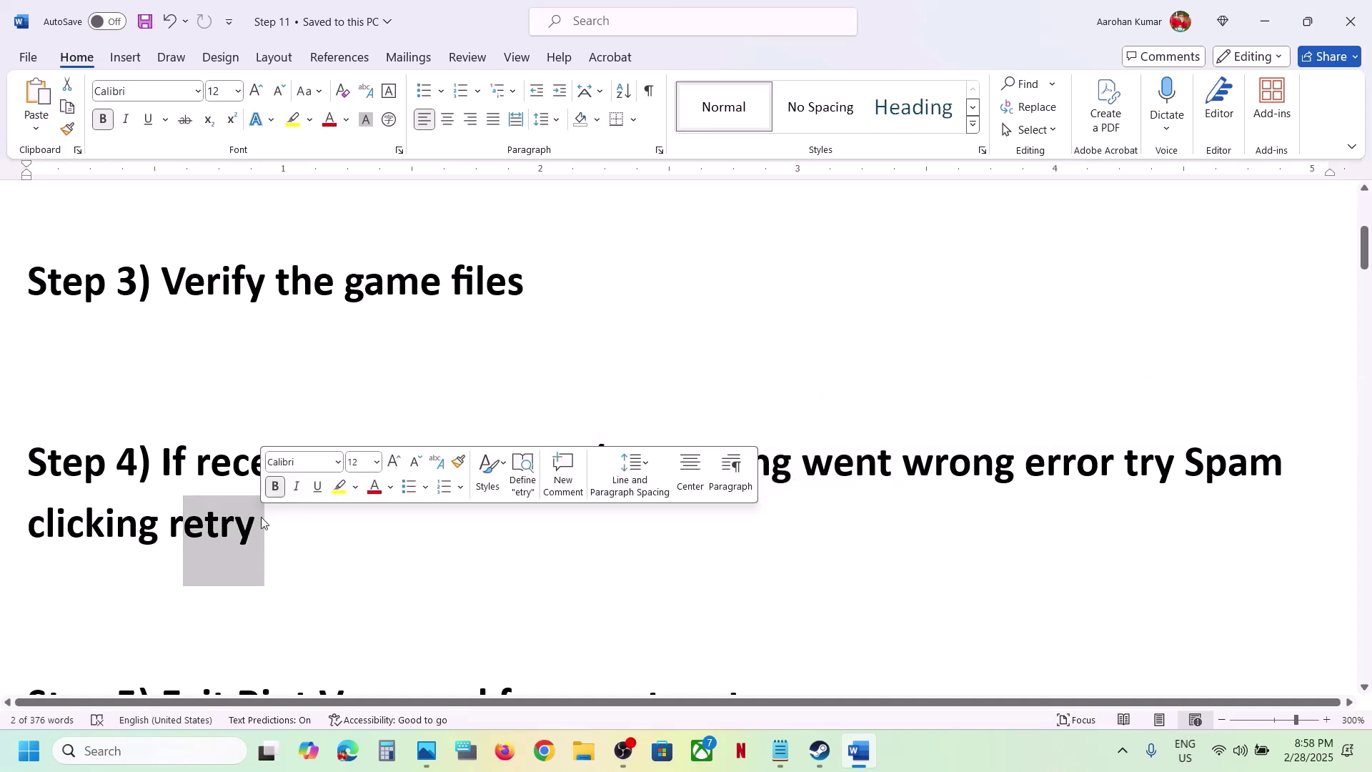
left_click(260, 517)
left_click_drag(169, 525, 267, 516)
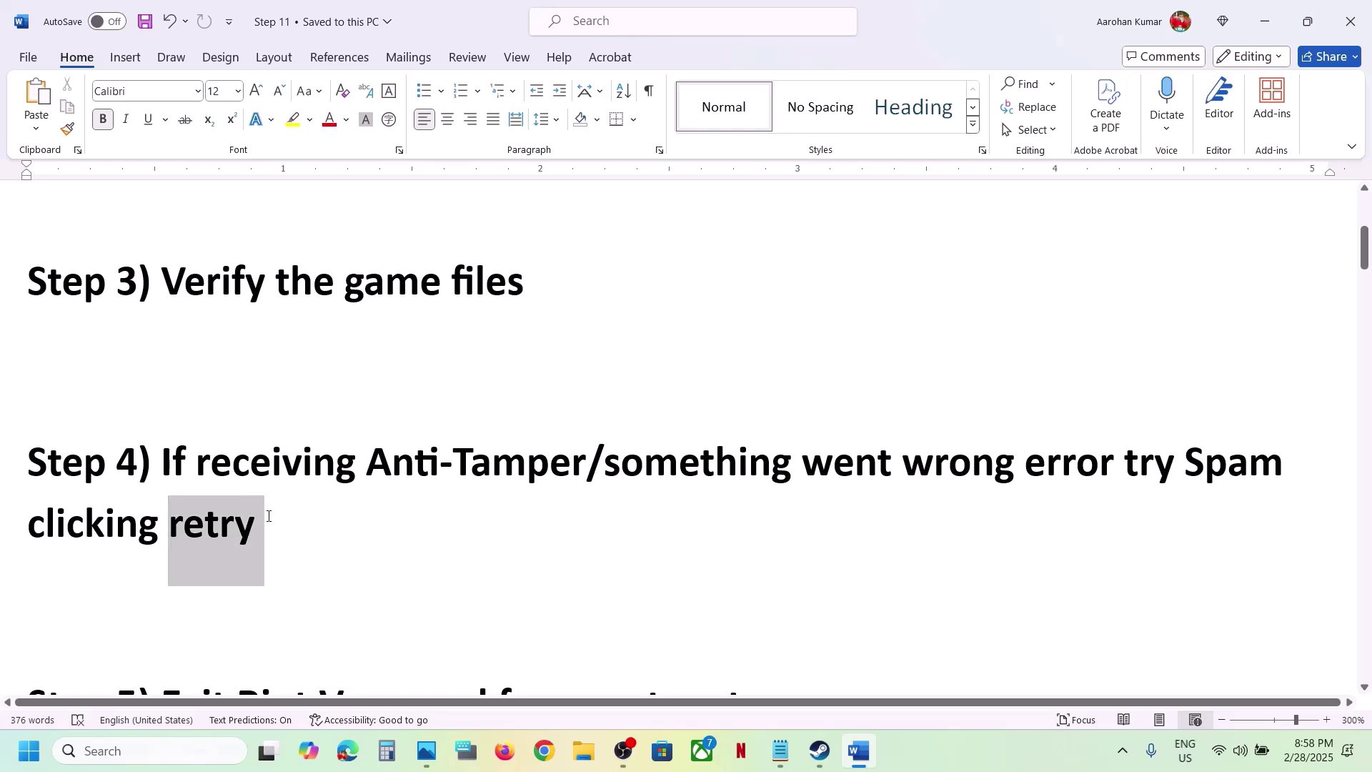
left_click(266, 515)
Highlight the Step 5 instruction about exiting Riot Vanguard and check the hidden system tray icons
scroll(269, 516, "down", 2)
scroll(269, 516, "down", 1)
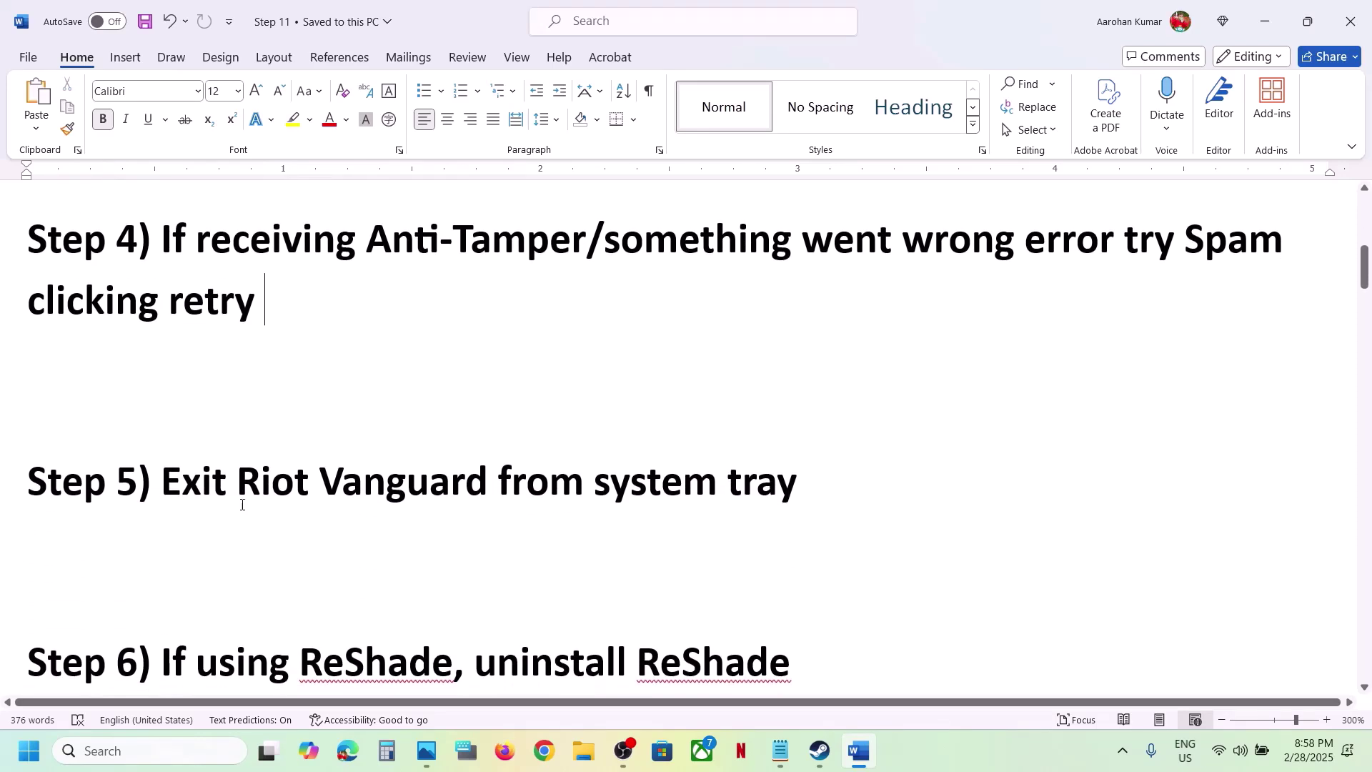
left_click_drag(204, 486, 757, 478)
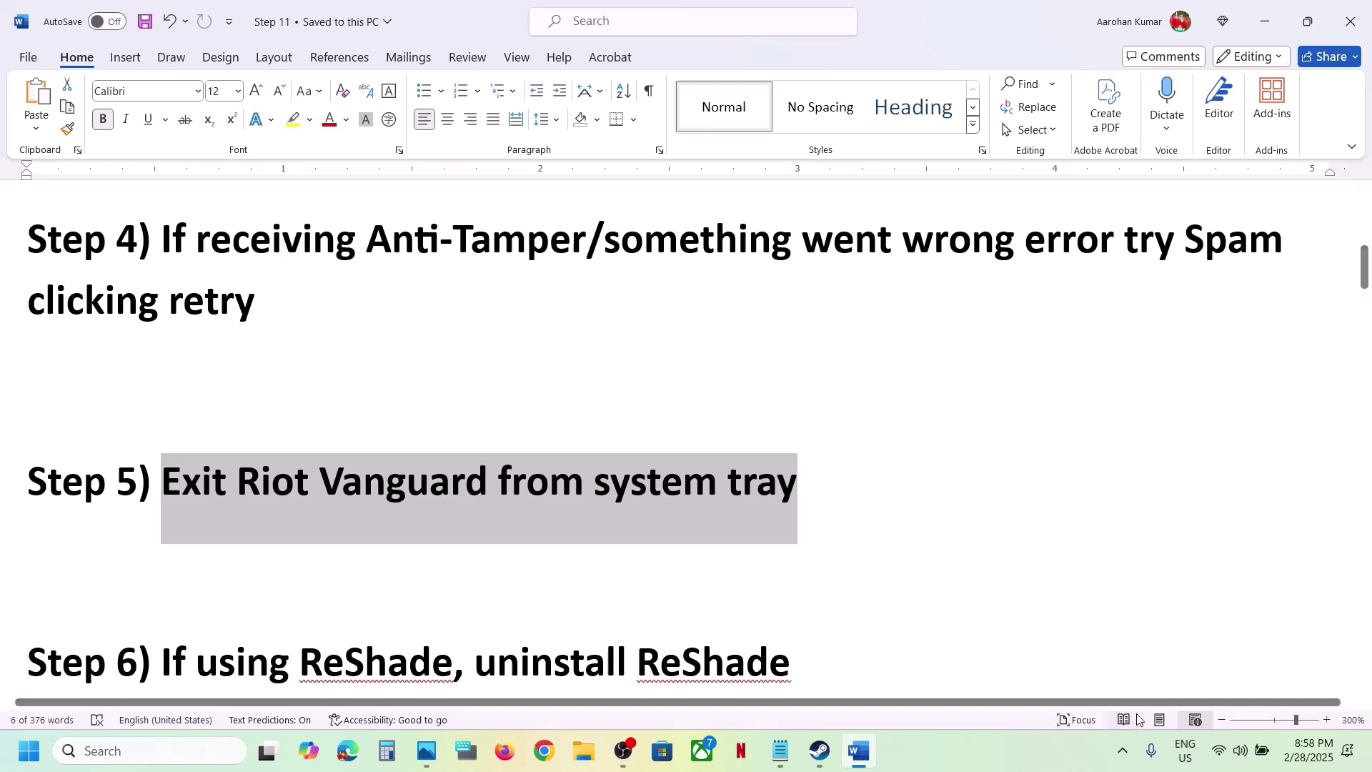
left_click(1123, 752)
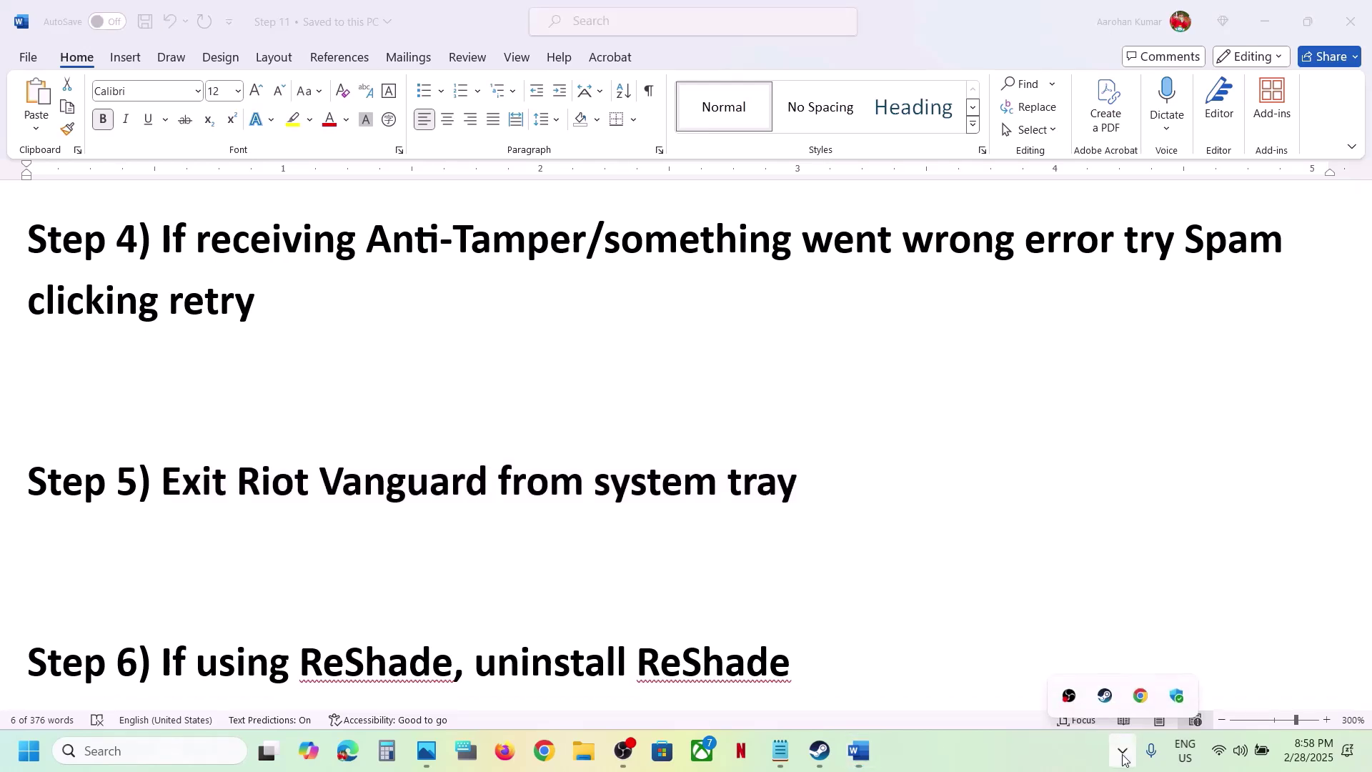
right_click(1132, 700)
left_click(1195, 619)
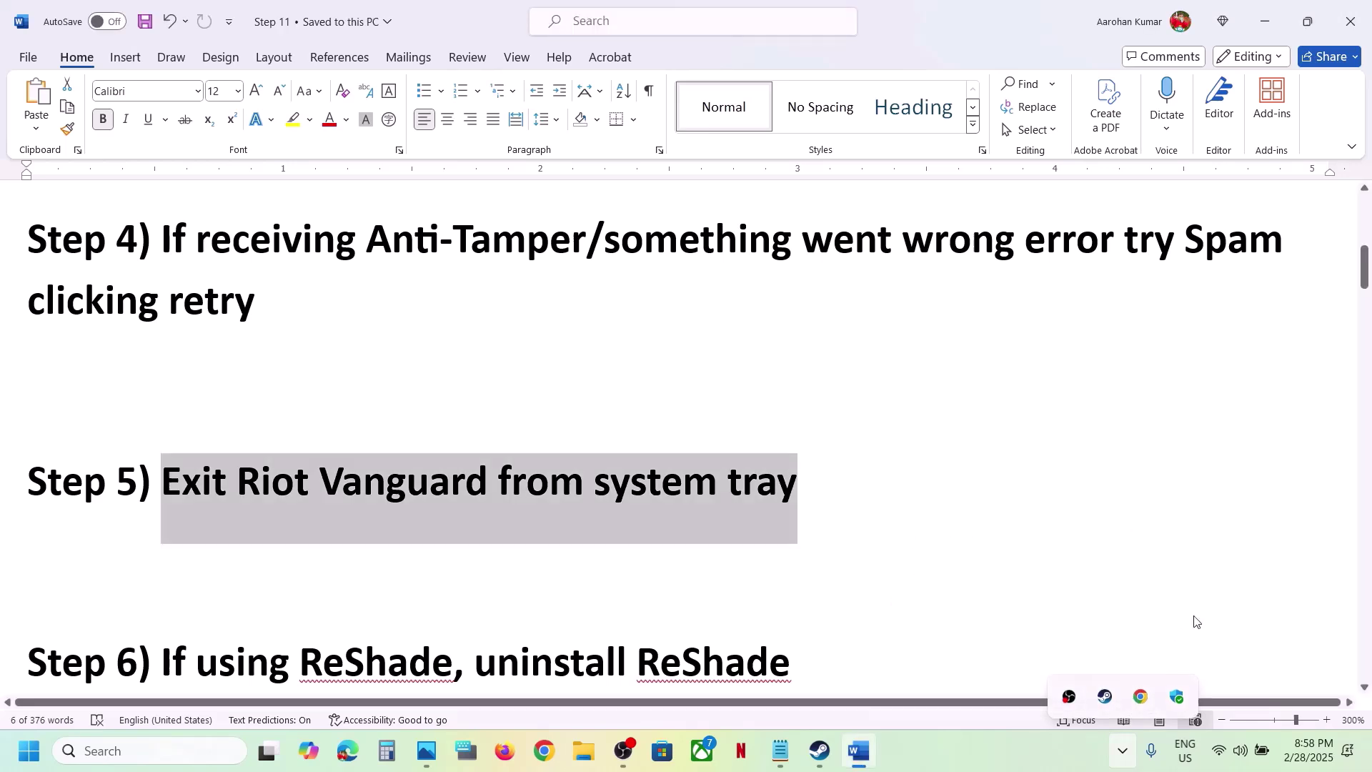
left_click(729, 564)
Copy the word "ReShade" from the Step 6 line, search Windows for it and launch ReShade Setup
scroll(729, 563, "down", 1)
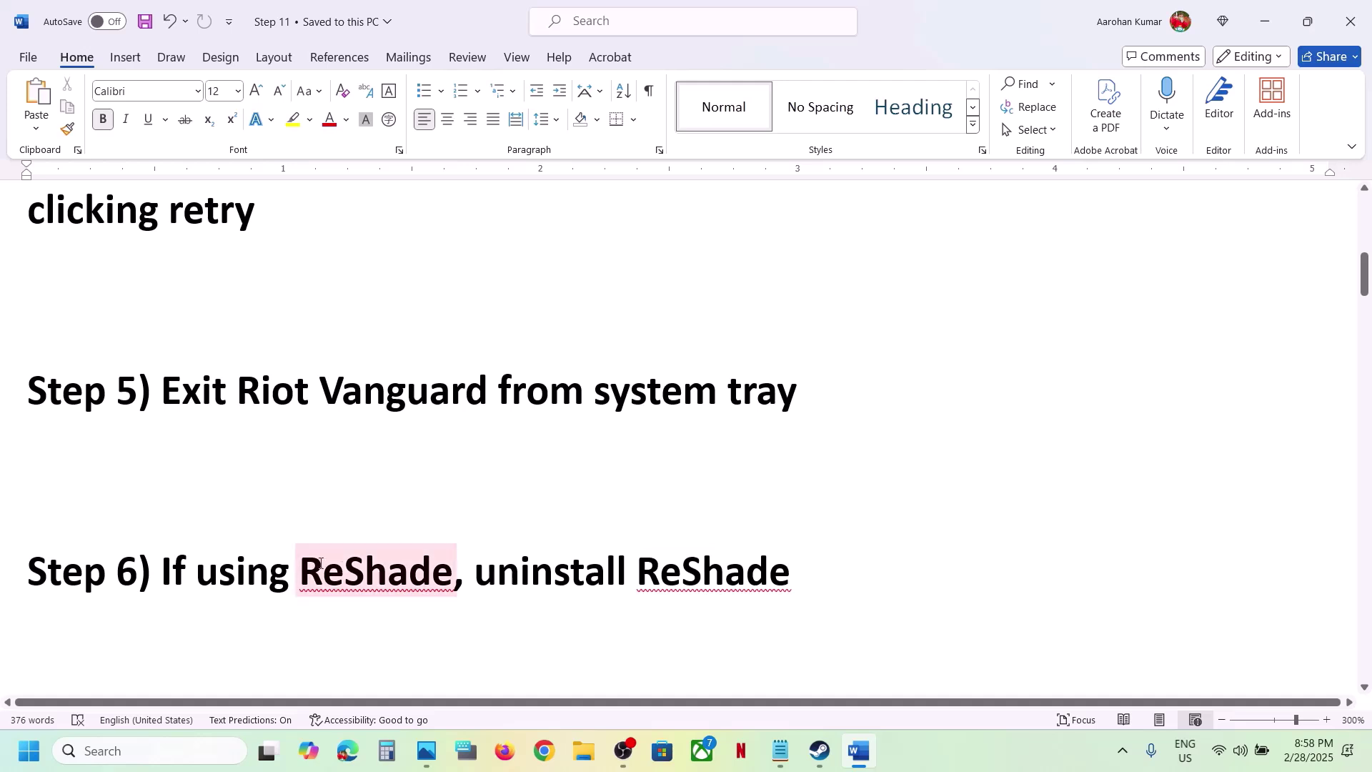
double_click(375, 571)
key("ctrl+c")
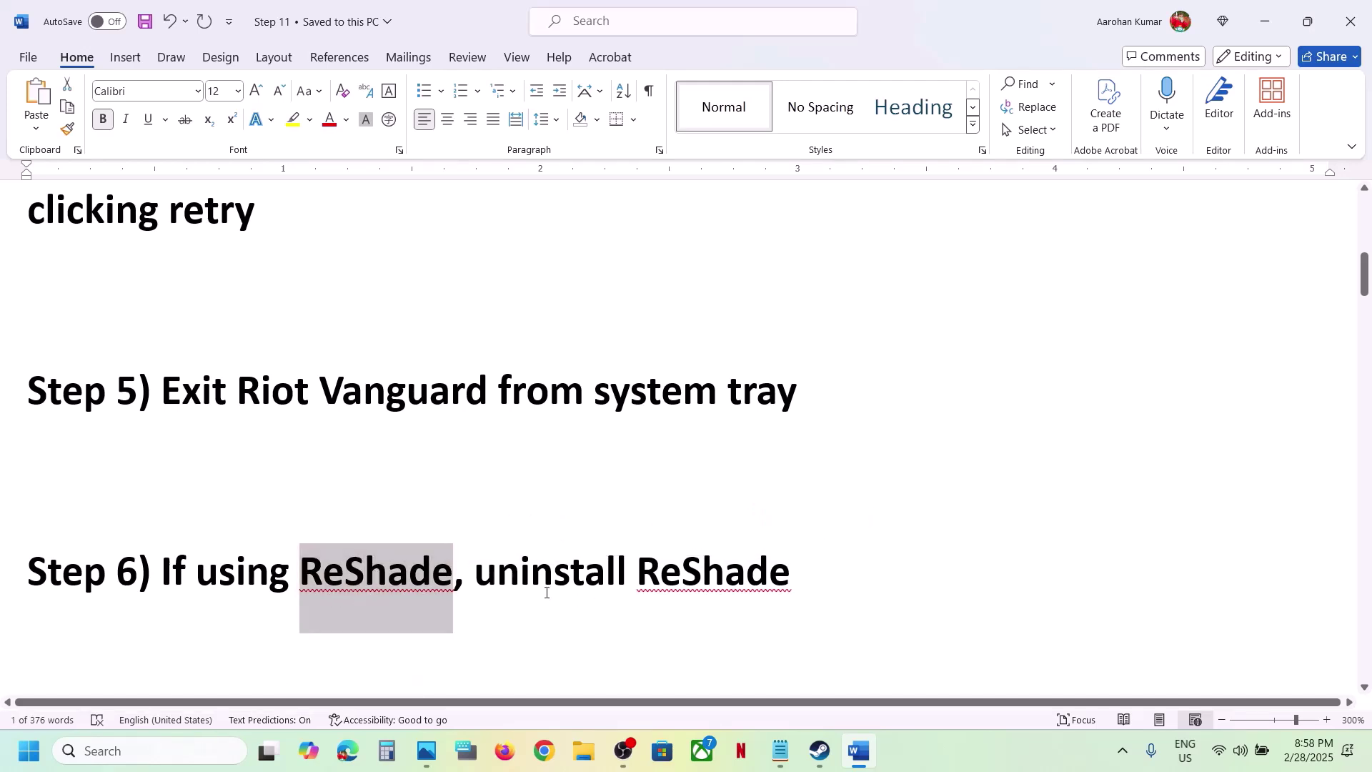
left_click(958, 761)
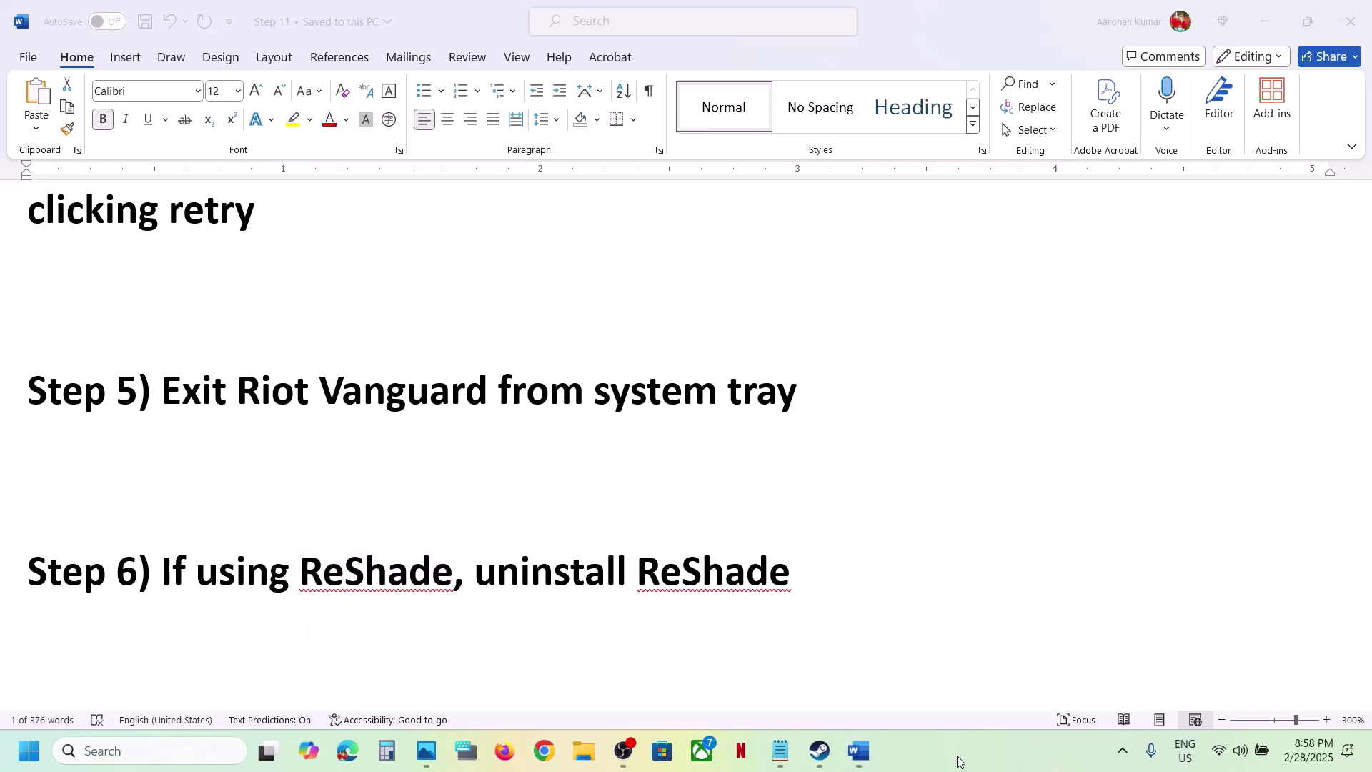
left_click(102, 743)
key("ctrl+v")
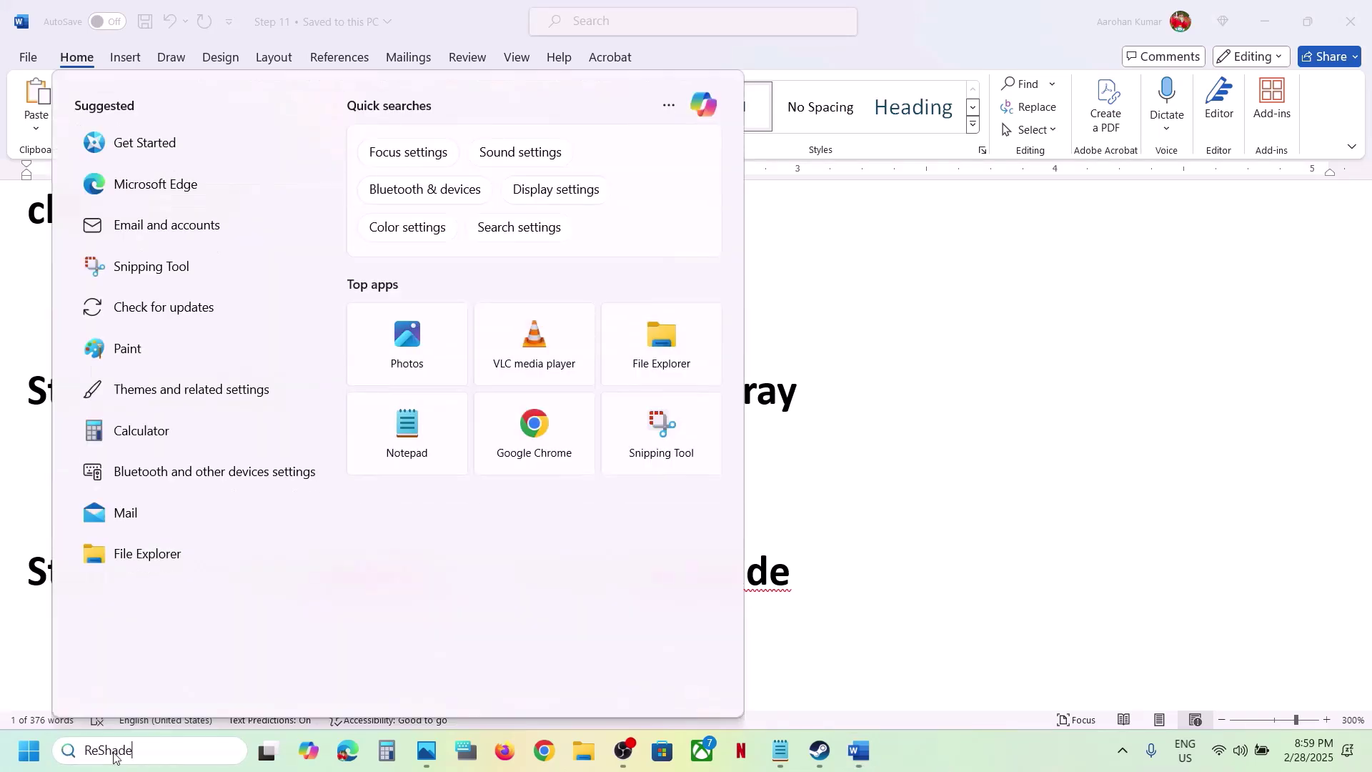
key("Return")
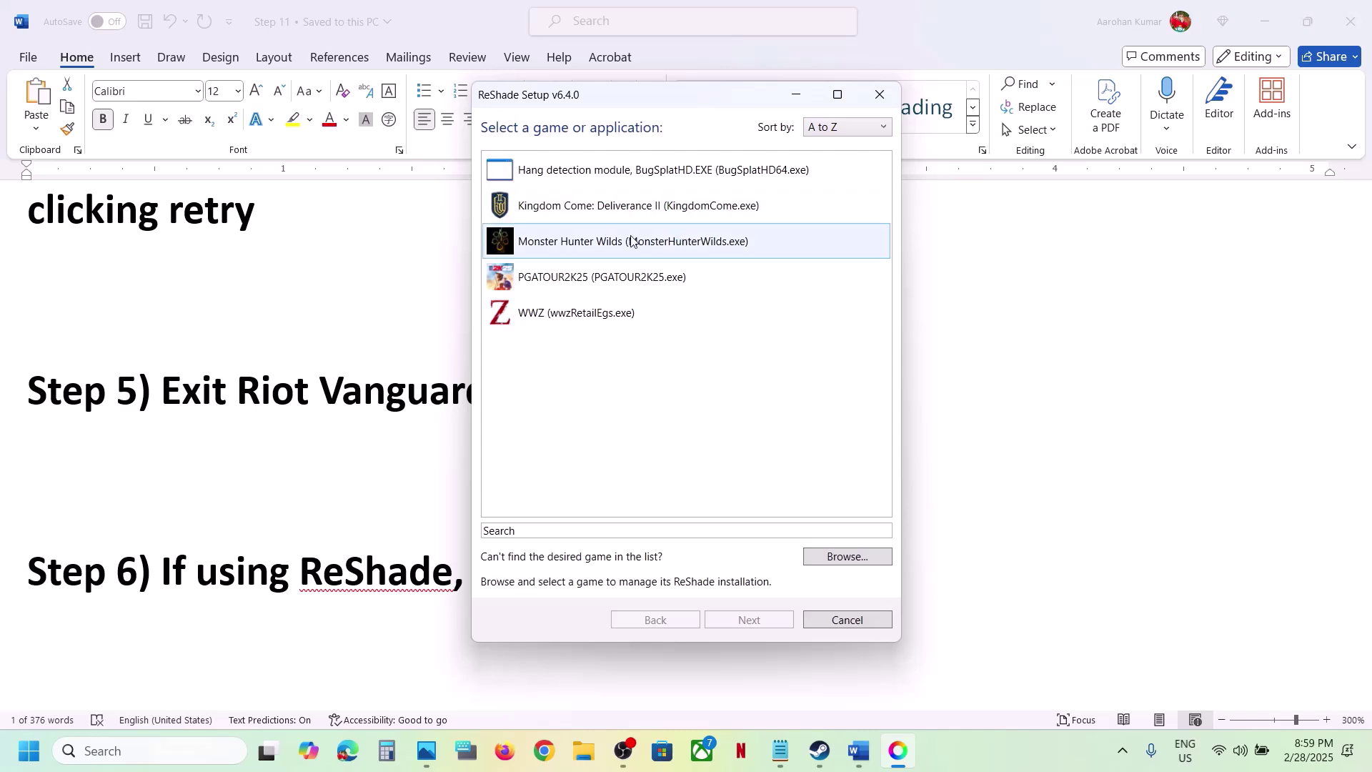
Uninstall ReShade and its effects from WWZ (wwzRetailEgs.exe) and finish the setup
left_click(584, 245)
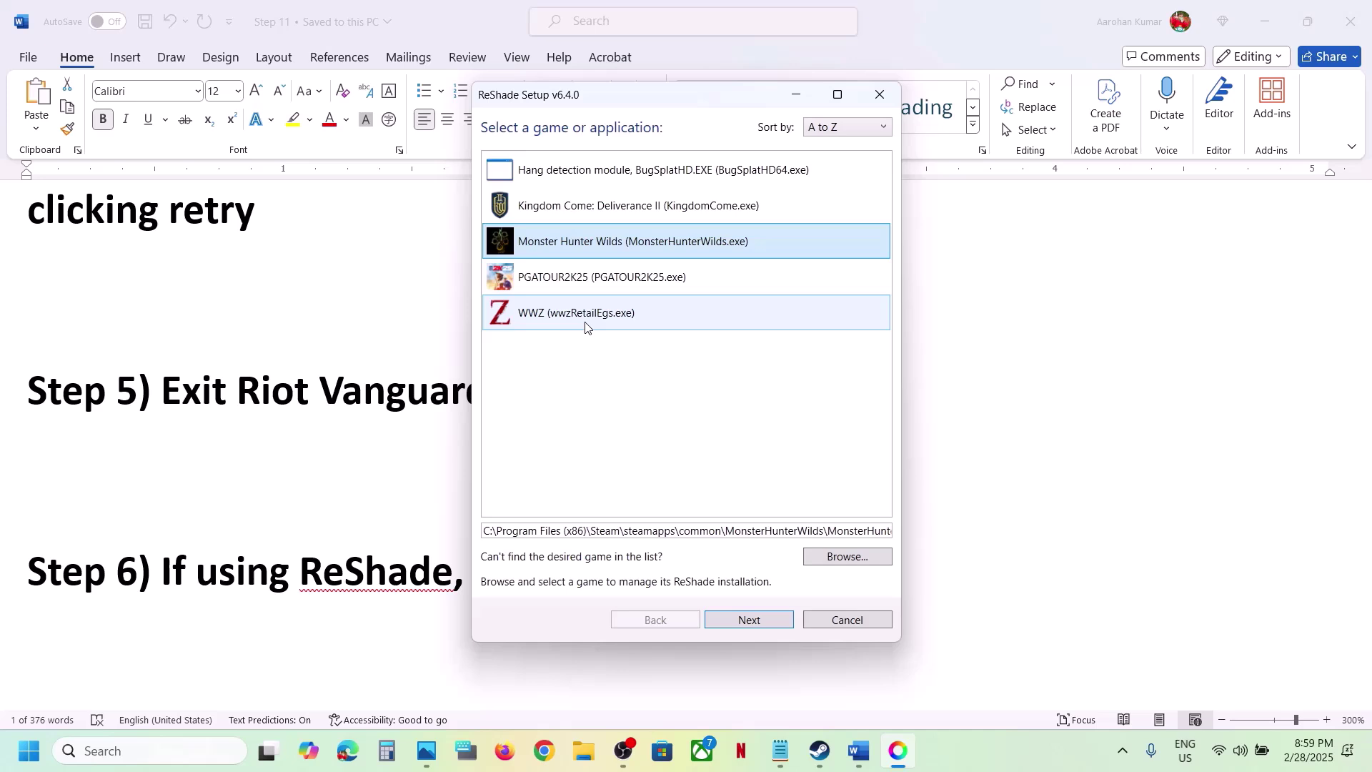
left_click(611, 320)
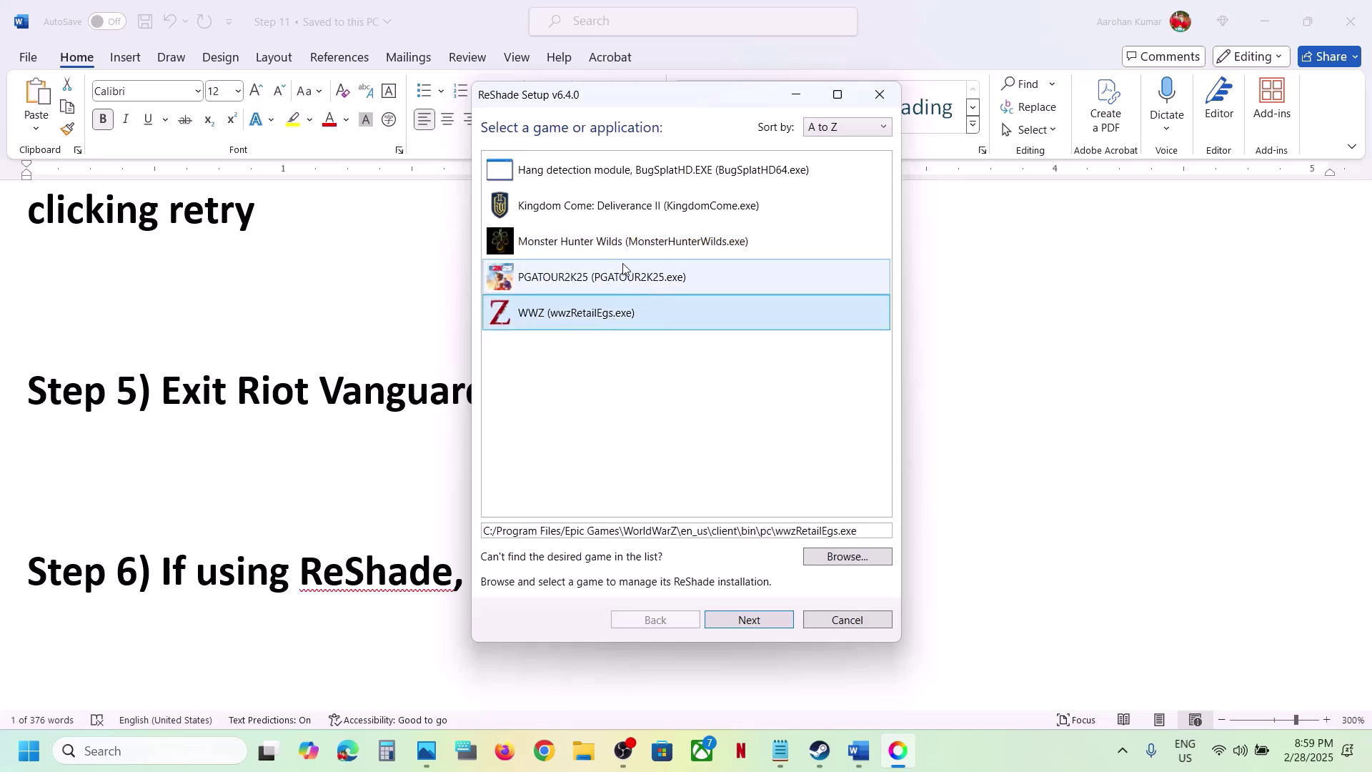
left_click(750, 619)
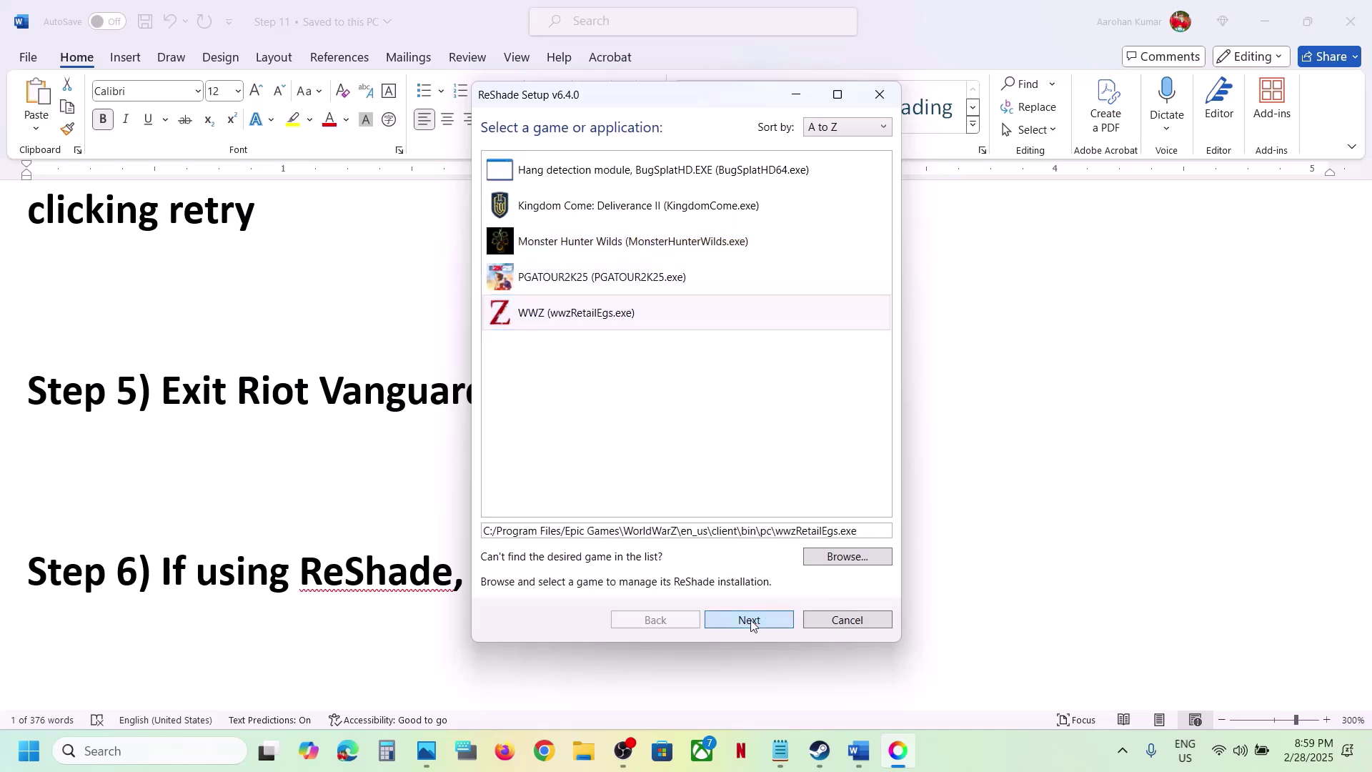
left_click(750, 620)
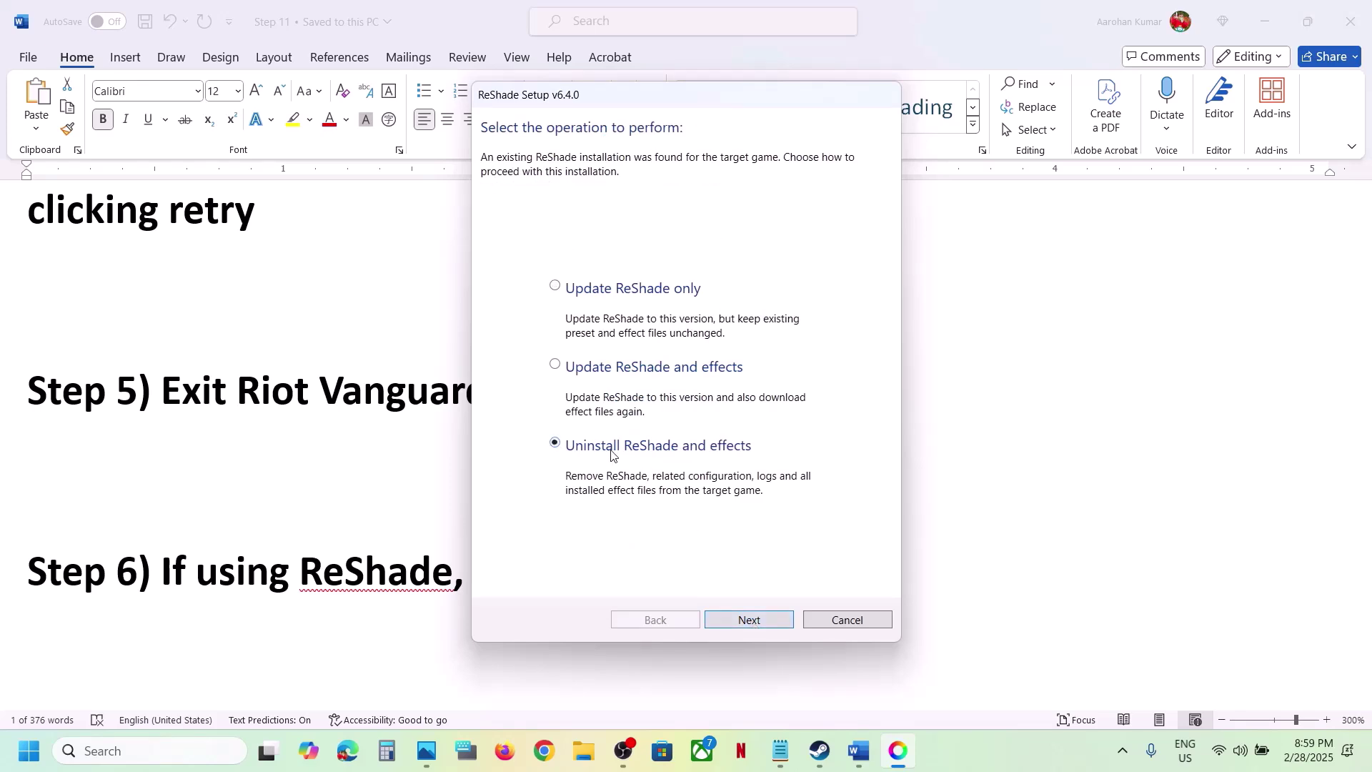
left_click(756, 620)
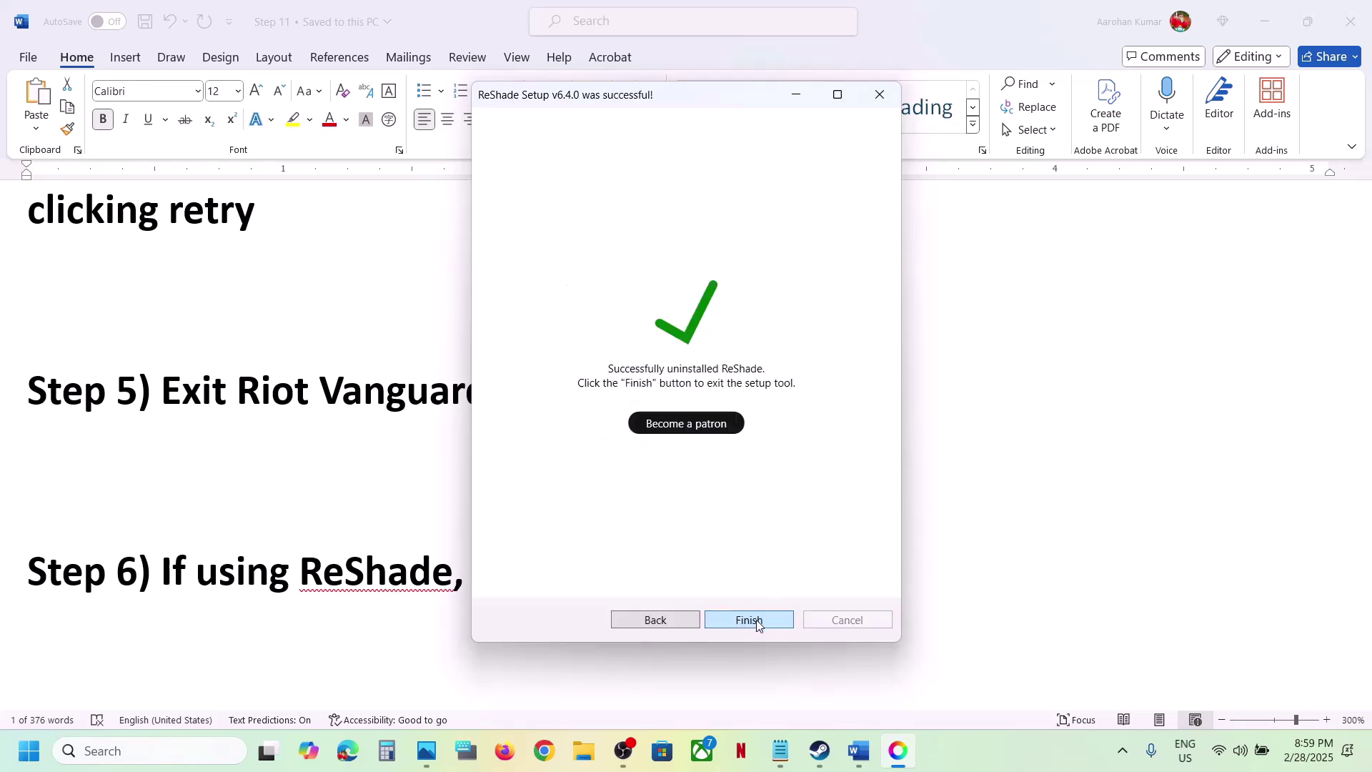
left_click(756, 620)
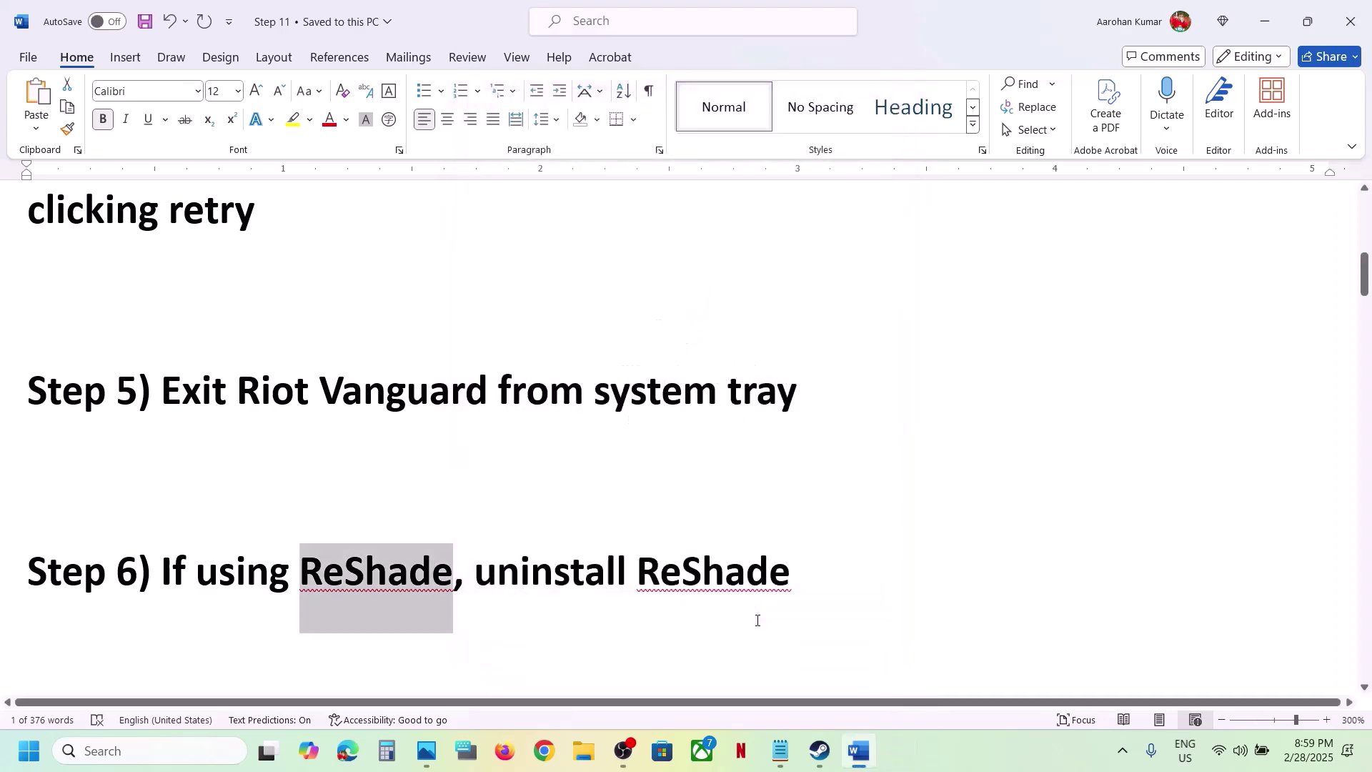
Highlight the CrashReportDll.dll file name and the backup note in the Step 7 instruction
scroll(757, 586, "down", 3)
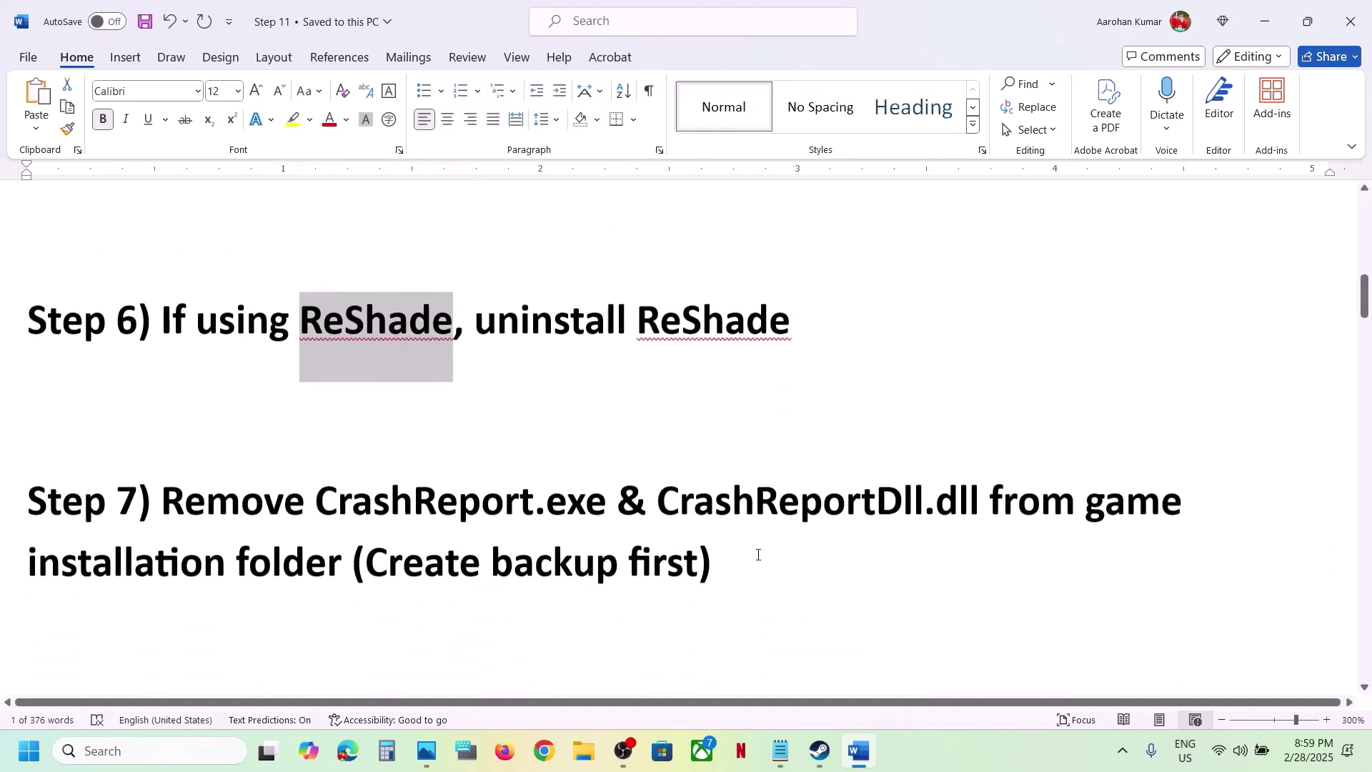
left_click_drag(321, 493, 988, 497)
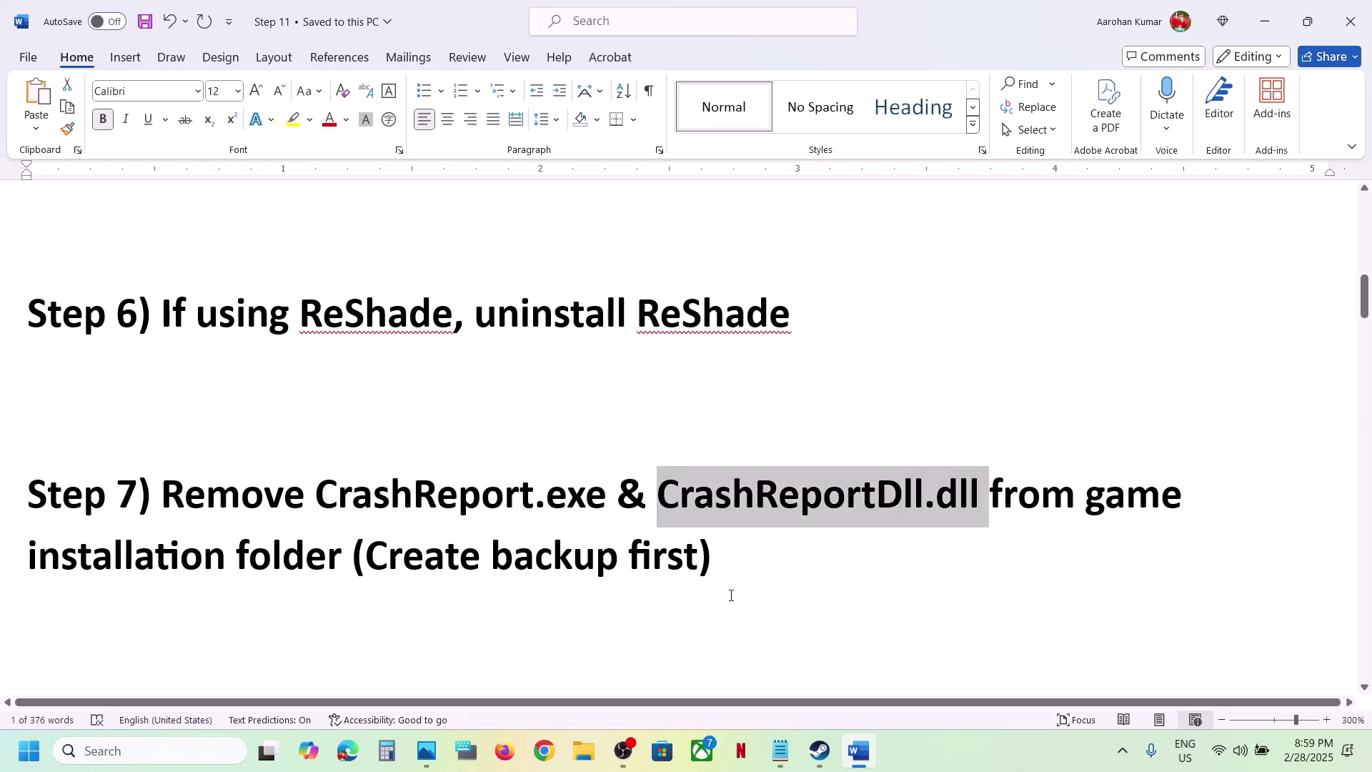
left_click_drag(744, 551, 372, 558)
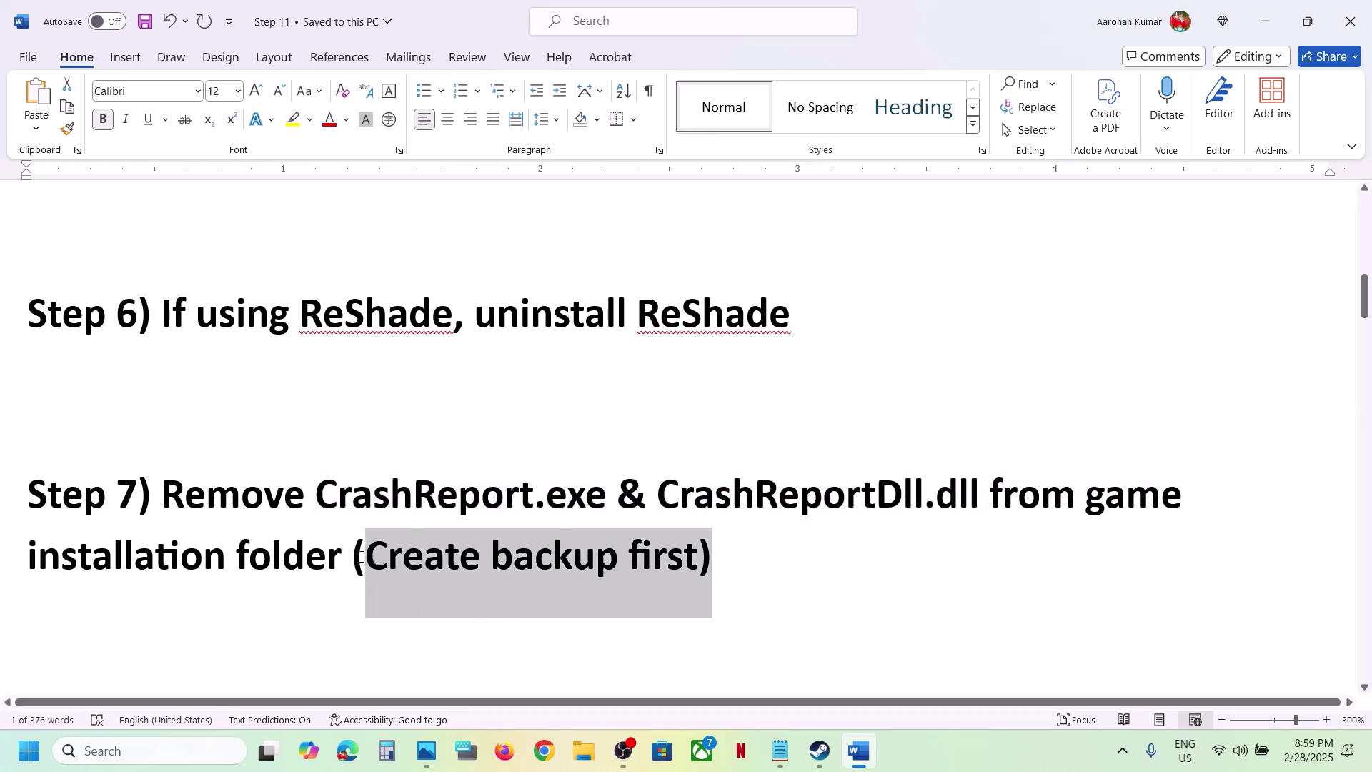
Switch to Steam and browse the local files of Monster Hunter Wilds
left_click(936, 746)
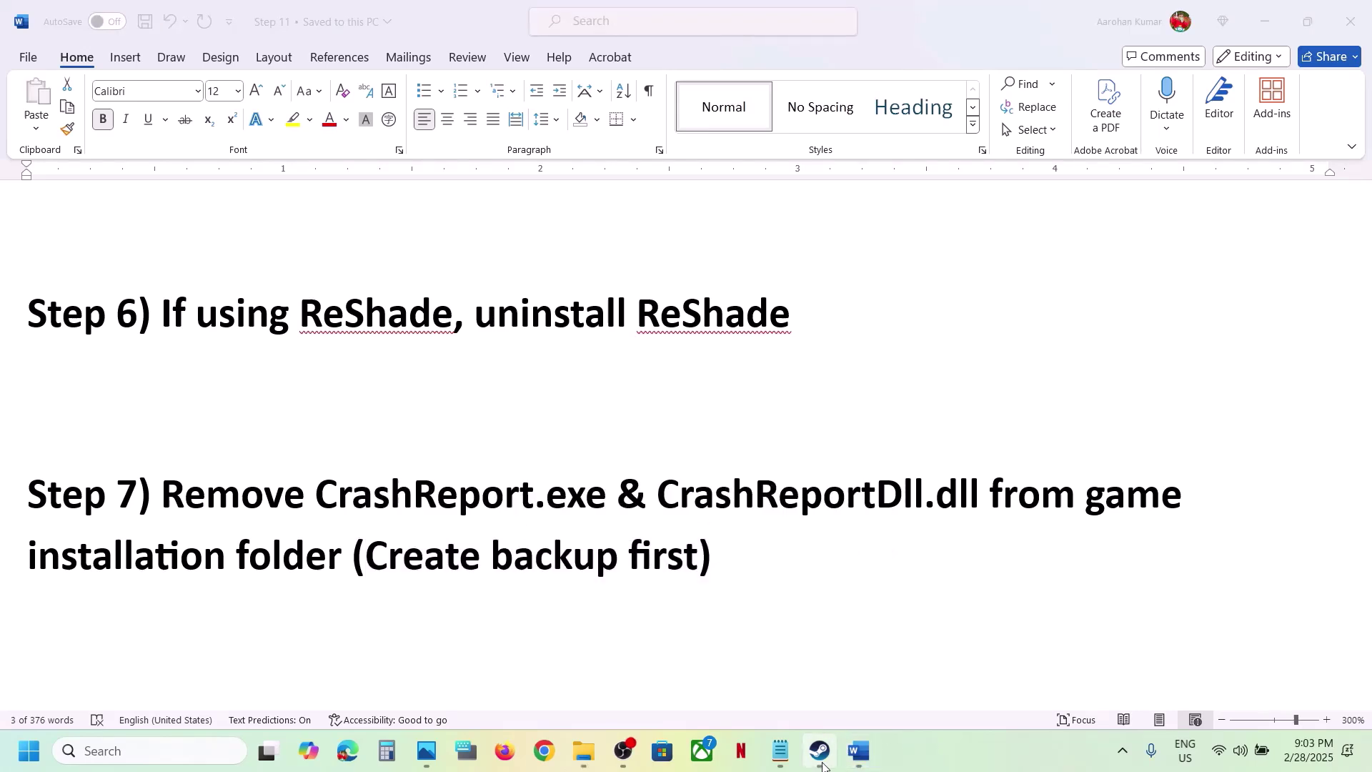
left_click(821, 758)
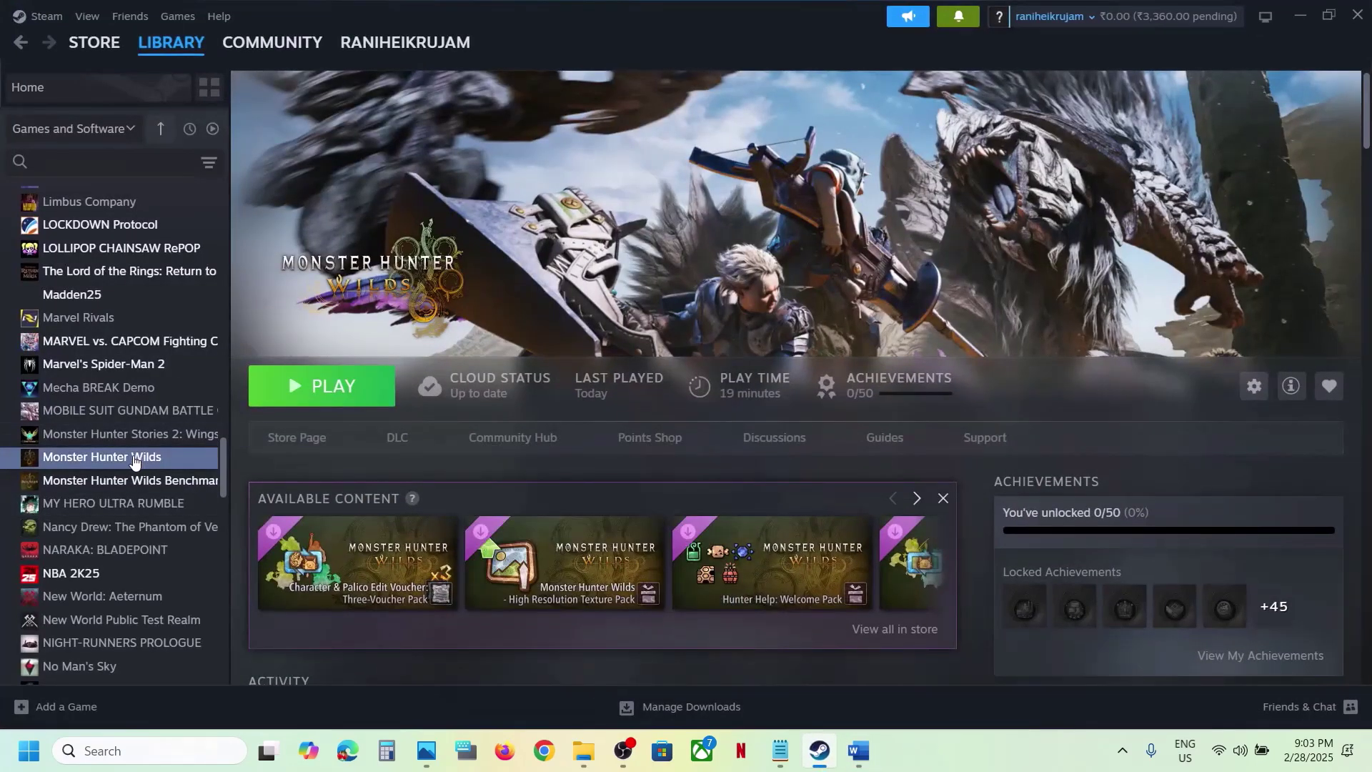
right_click(132, 457)
mouse_move(197, 563)
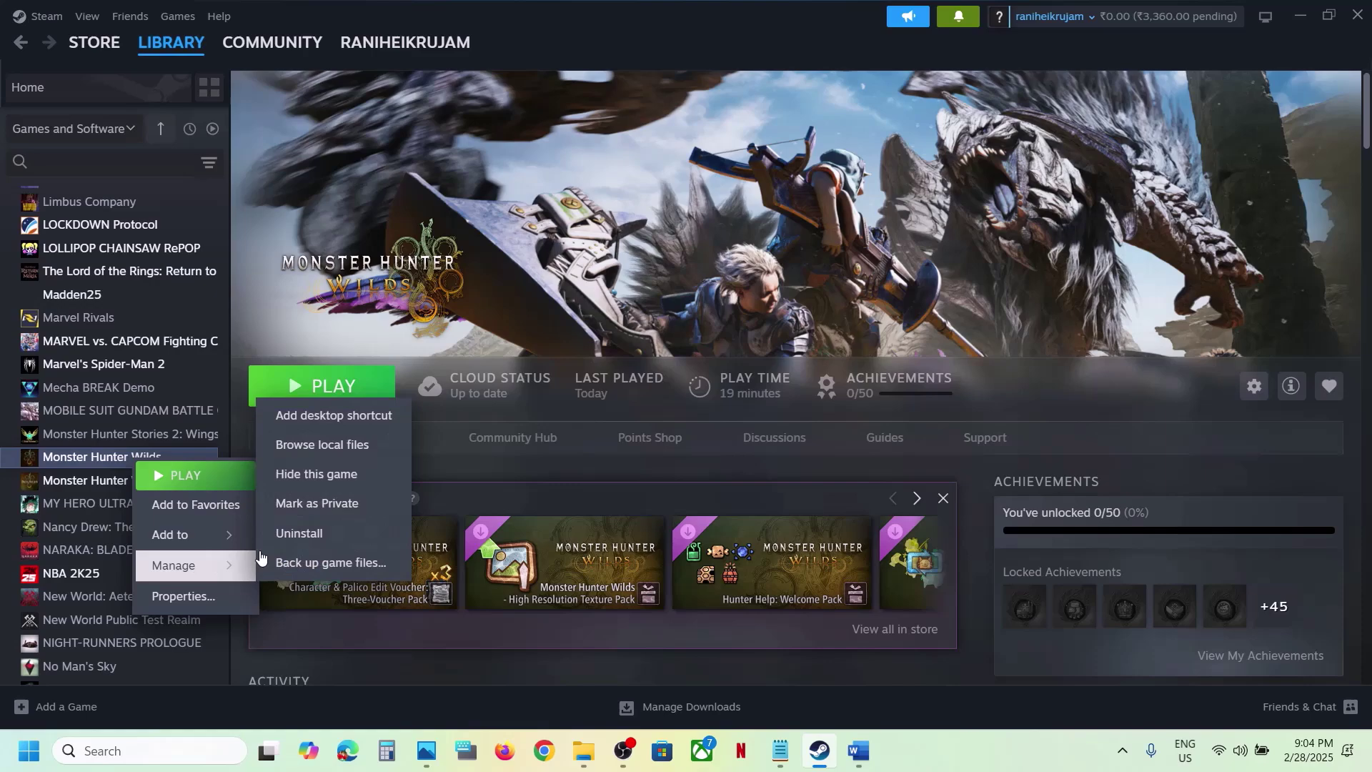
left_click(353, 446)
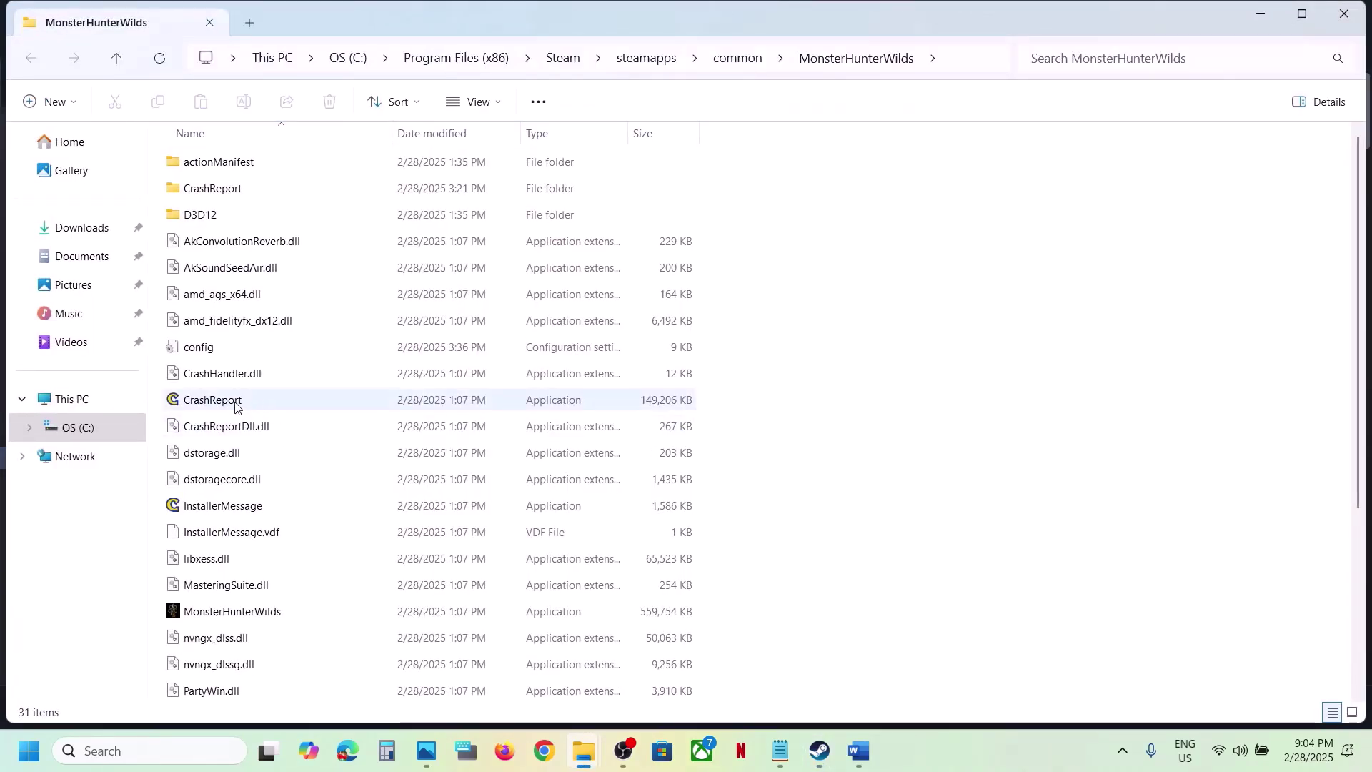
Copy the CrashReport application and CrashReportDll.dll from the MonsterHunterWilds folder to the desktop as a backup
left_click(221, 401)
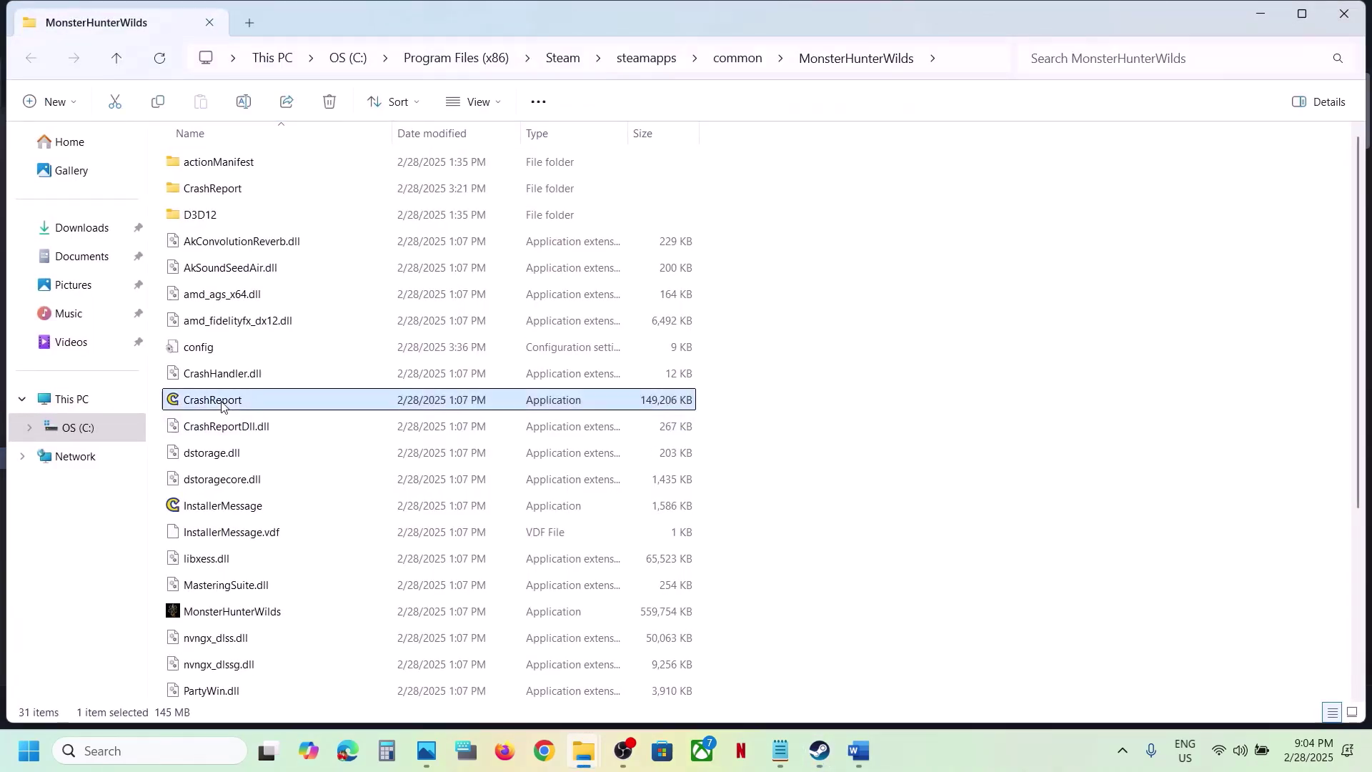
left_click(245, 433)
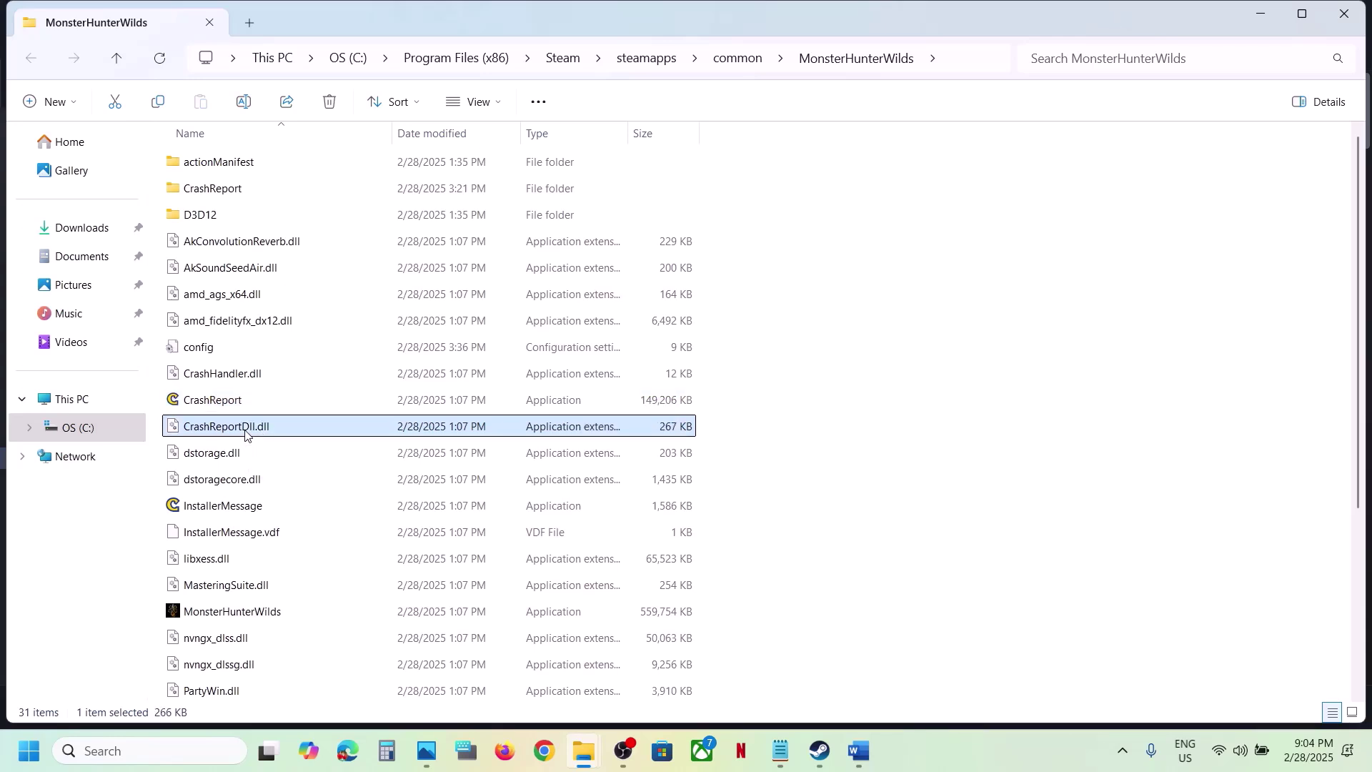
left_click(226, 405)
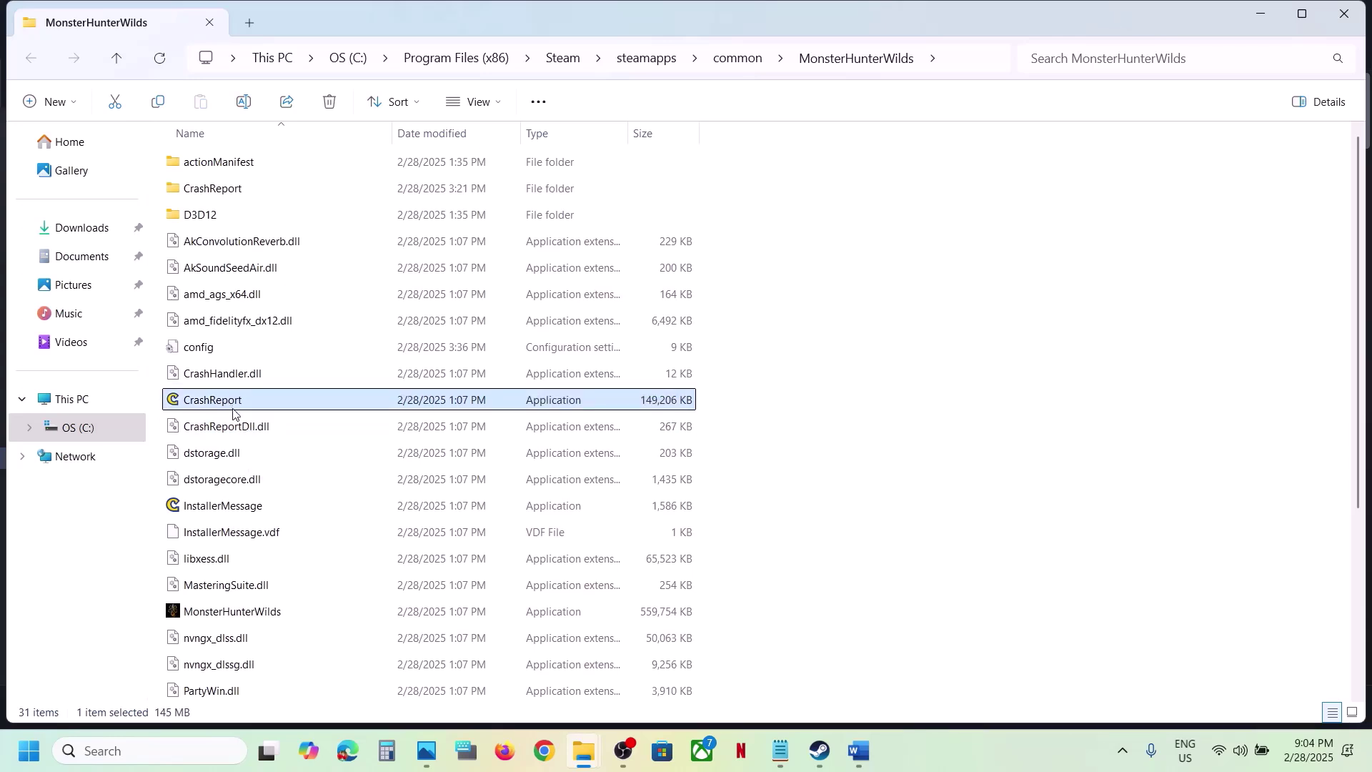
left_click(220, 431, "ctrl")
right_click(220, 430)
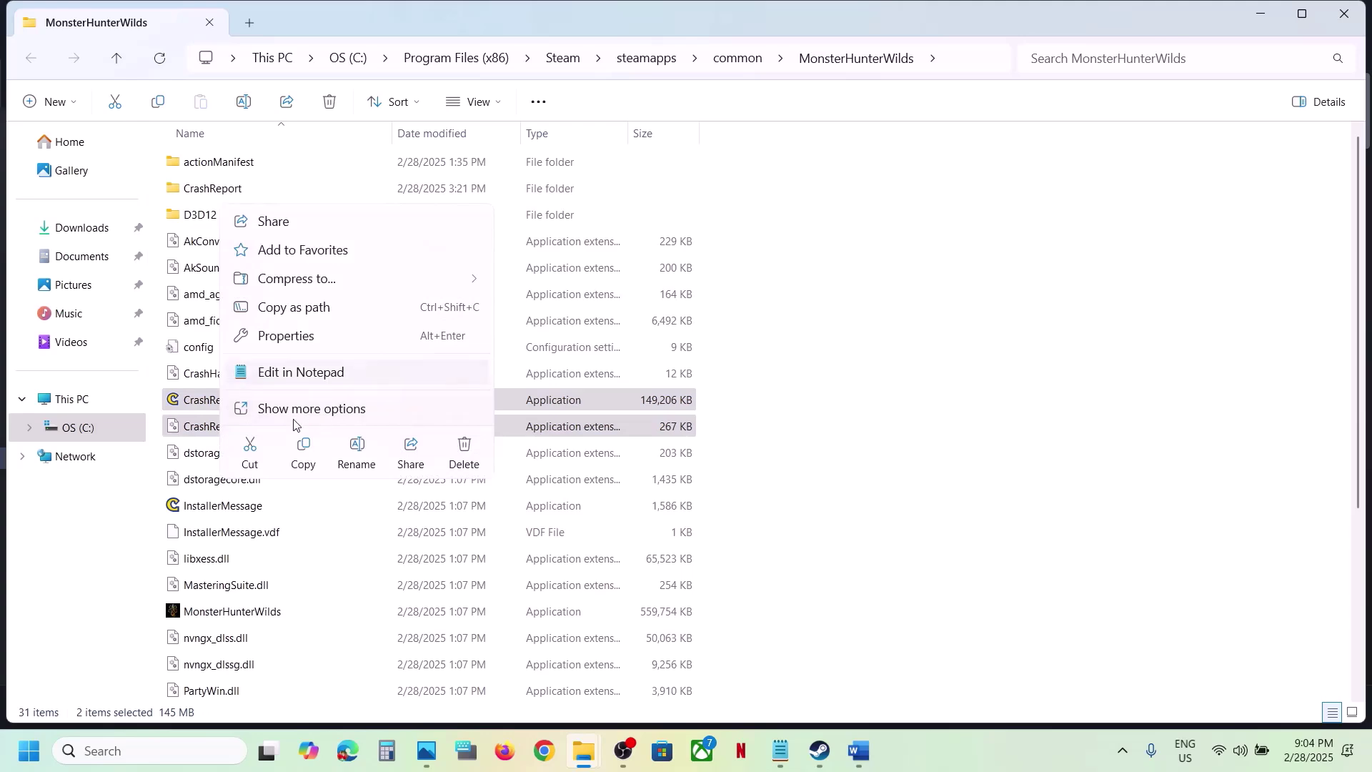
left_click(303, 451)
key("super+d")
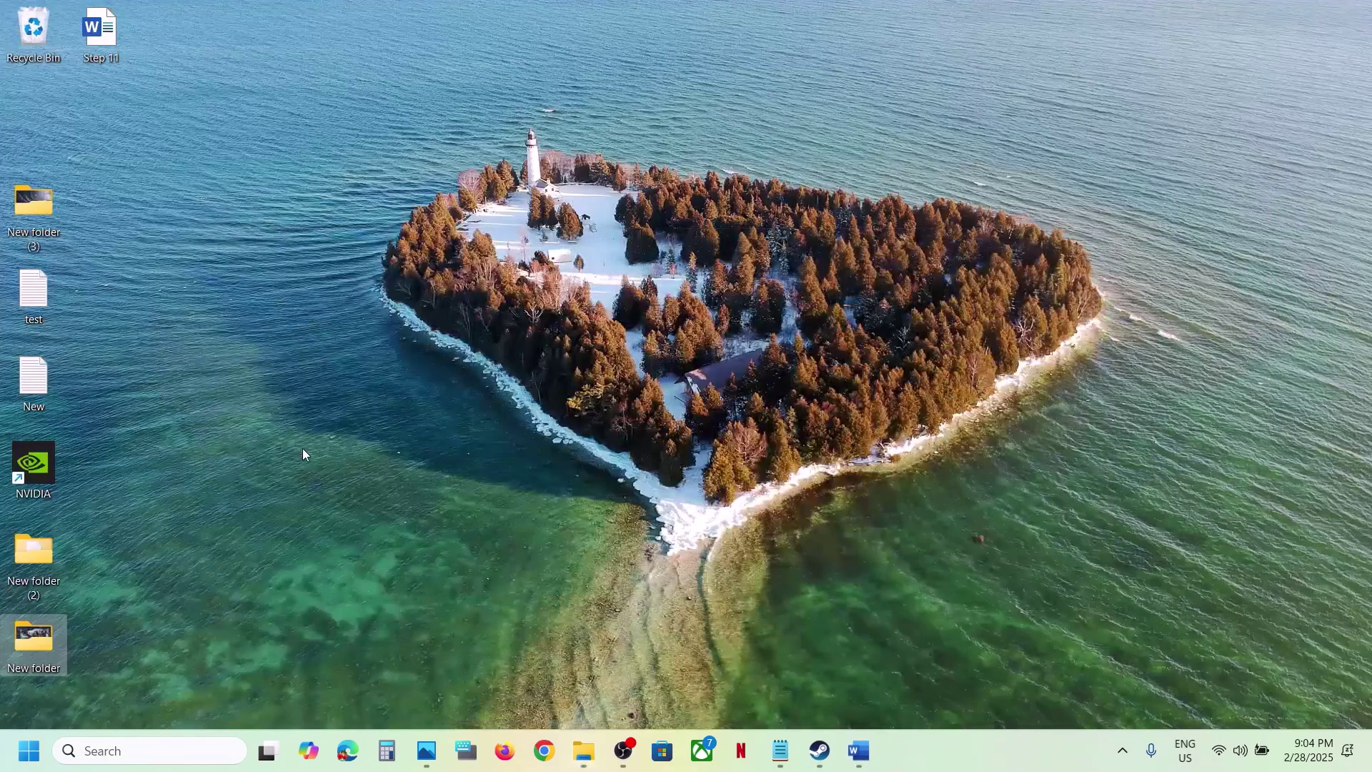
key("ctrl+v")
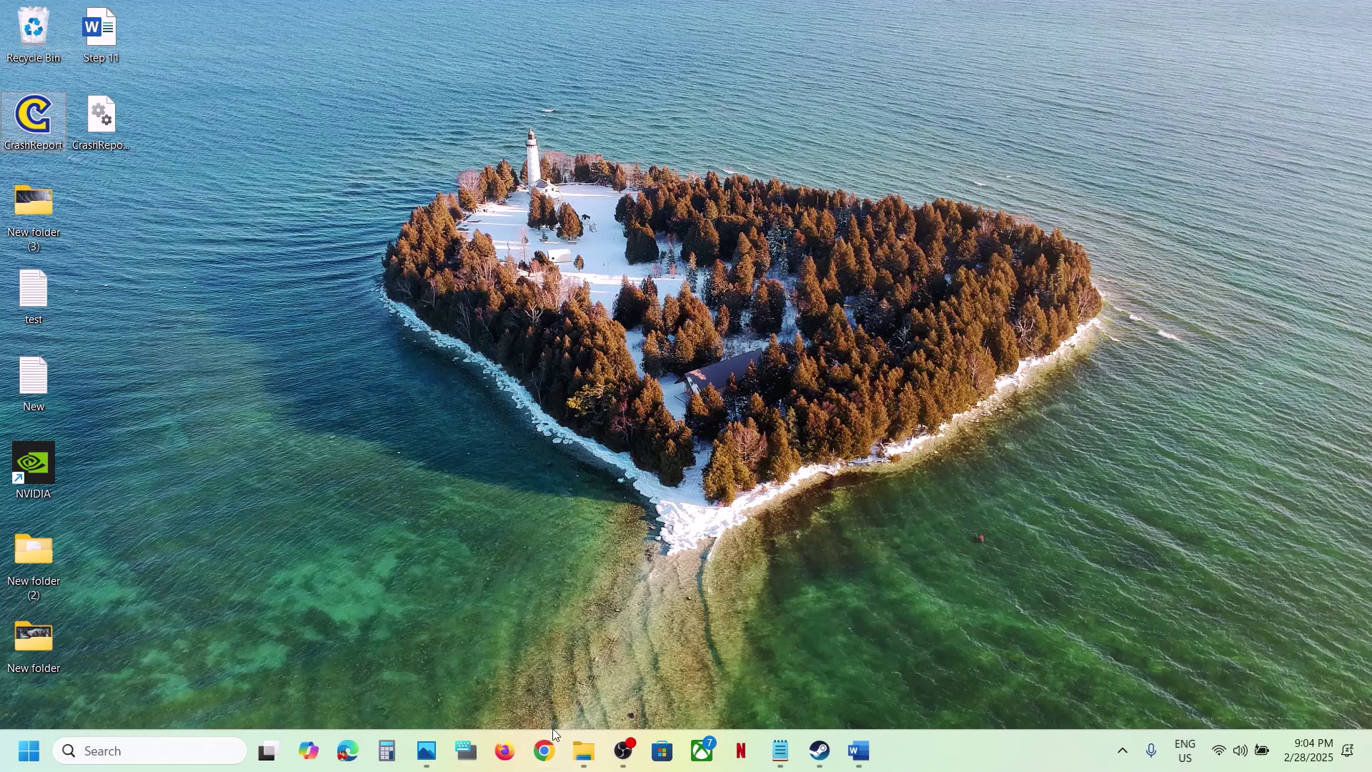
Delete the CrashReport application and CrashReportDll.dll from the MonsterHunterWilds folder
mouse_move(584, 751)
left_click(671, 647)
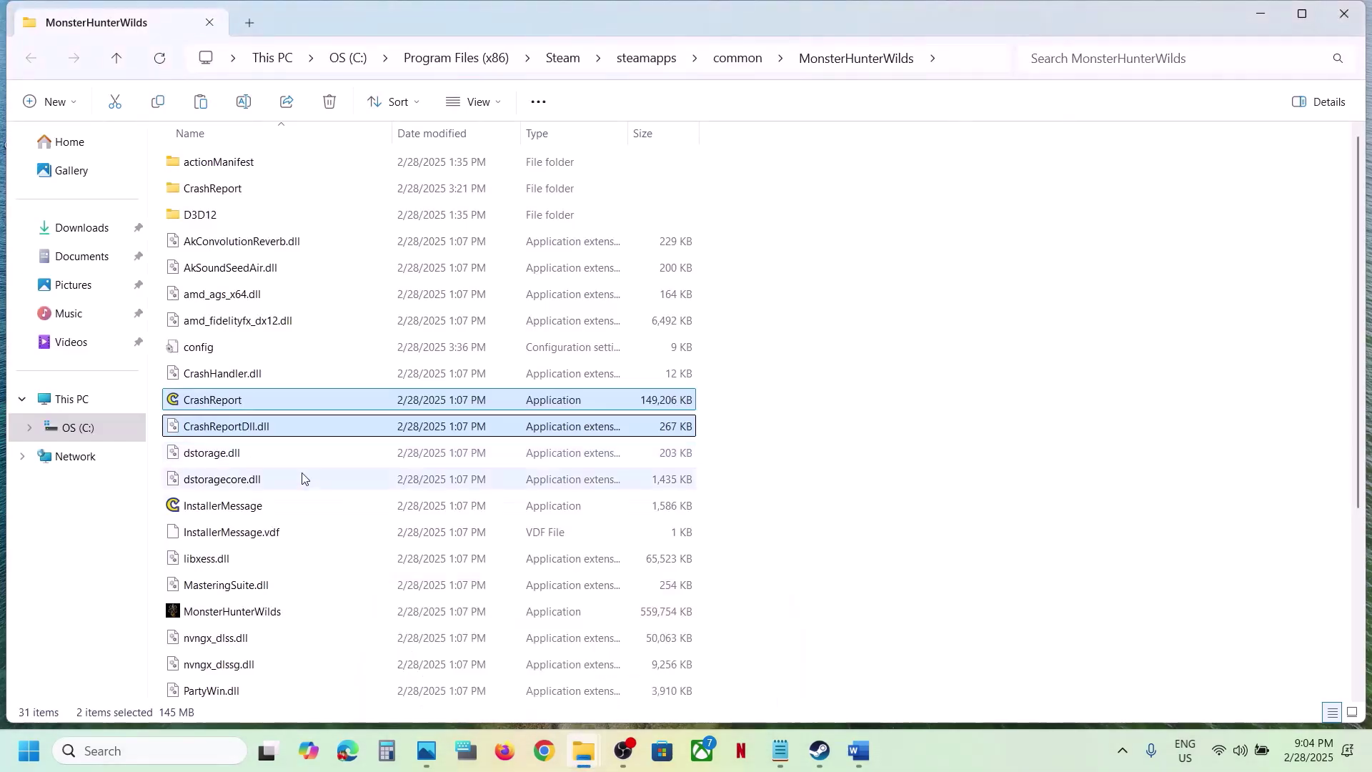
right_click(242, 405)
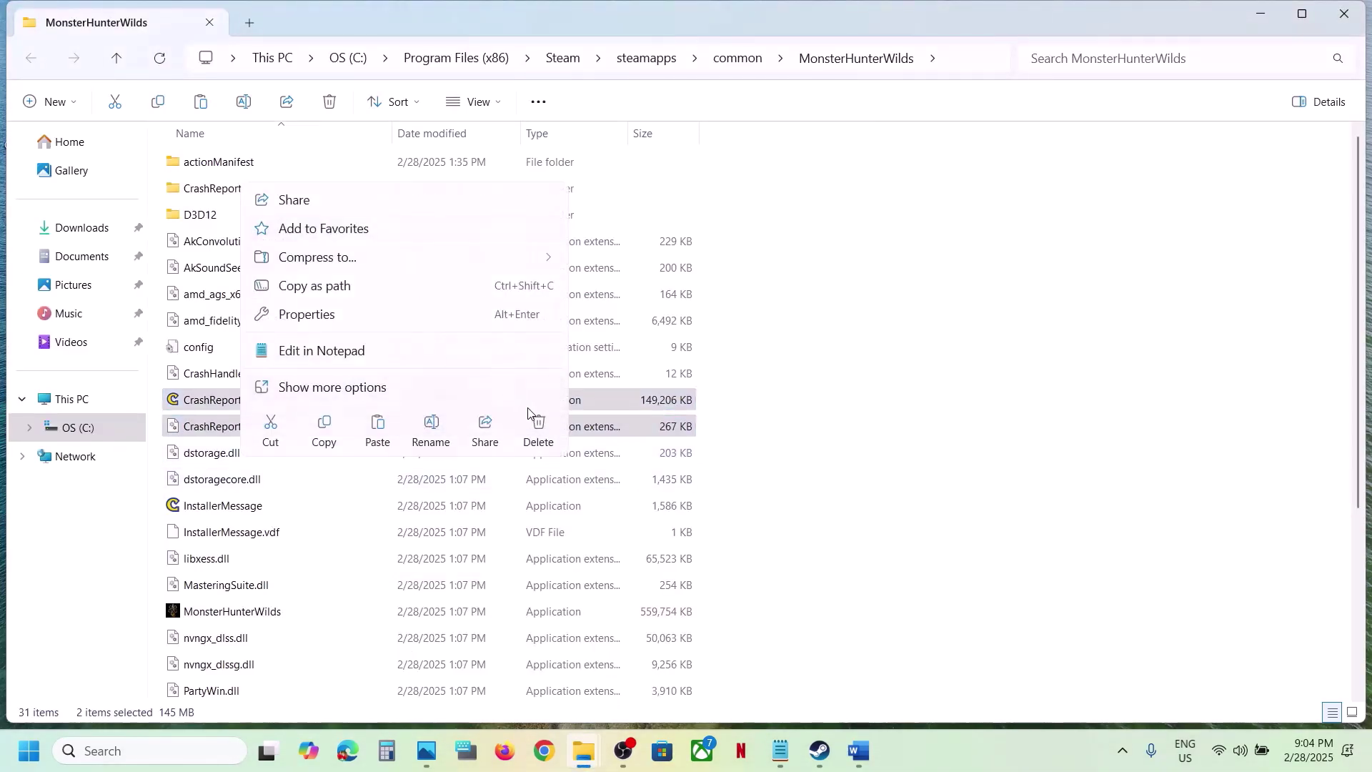
left_click(539, 431)
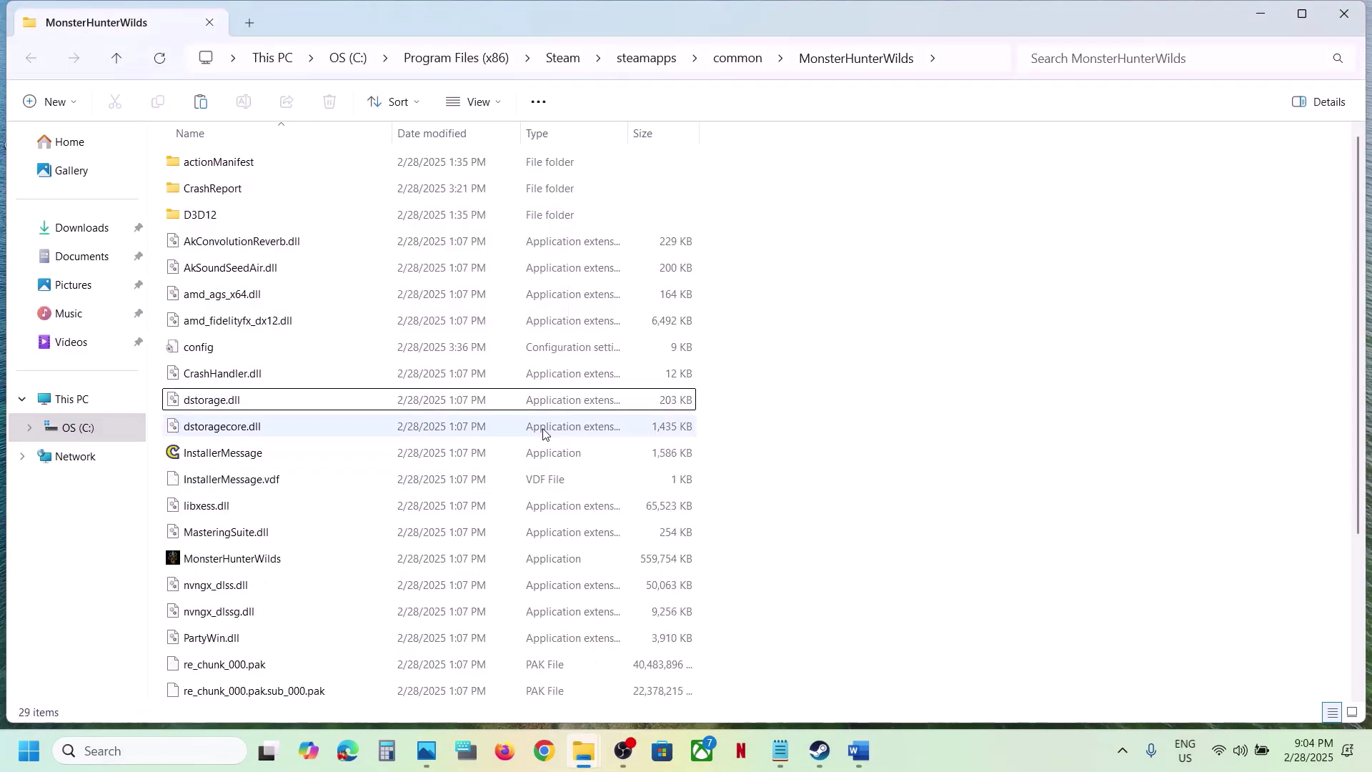
Highlight "Close Steam, go to Steam folder" in the Word document's Step 8, and display the Exit option in Steam
left_click(858, 751)
scroll(564, 511, "down", 4)
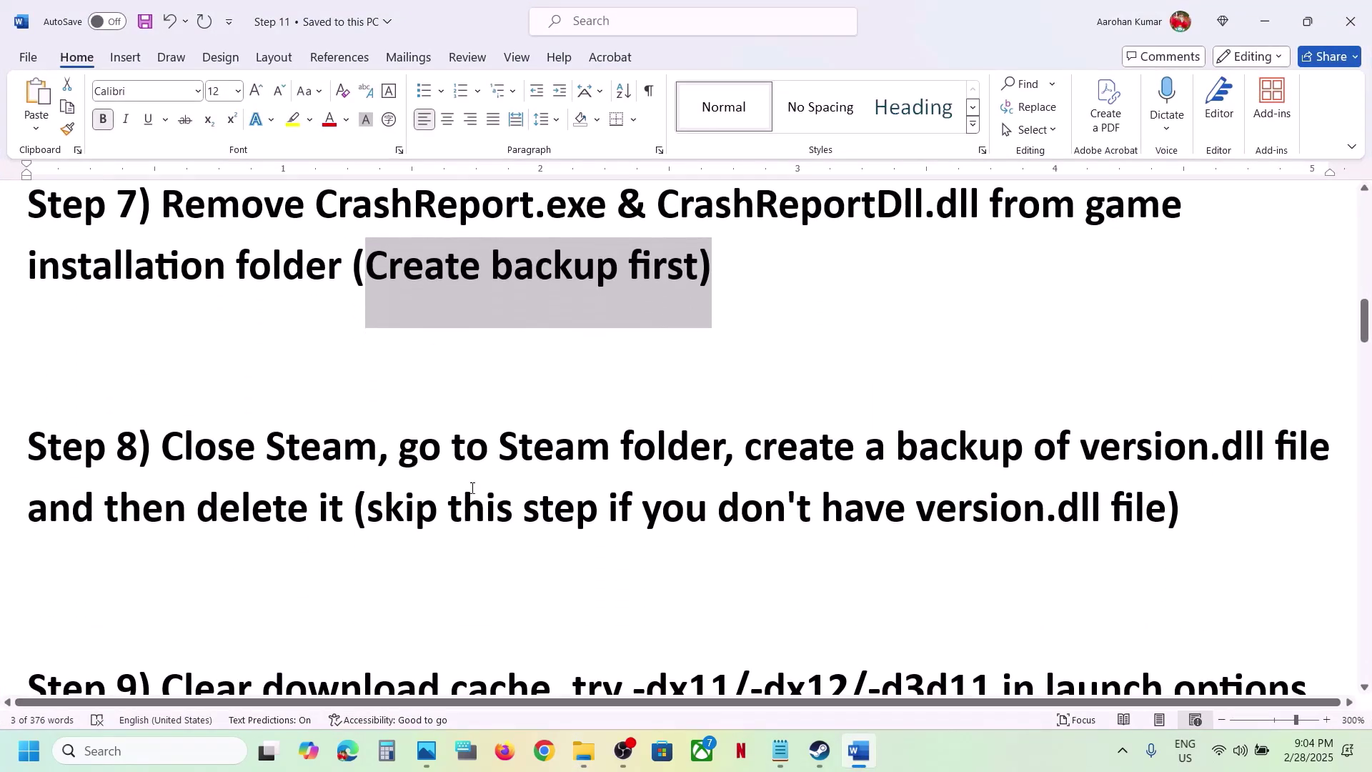
scroll(229, 449, "up", 1)
left_click_drag(162, 480, 723, 480)
left_click(820, 750)
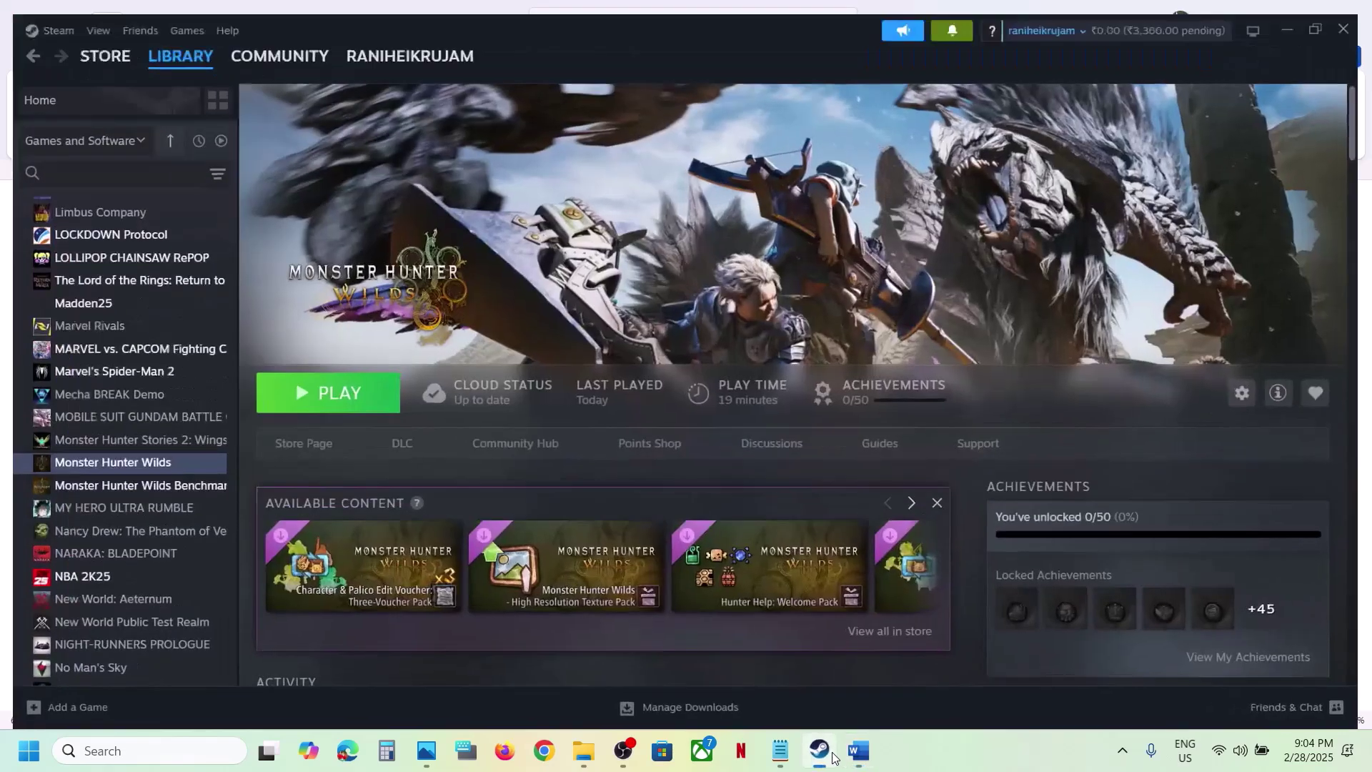
left_click(47, 16)
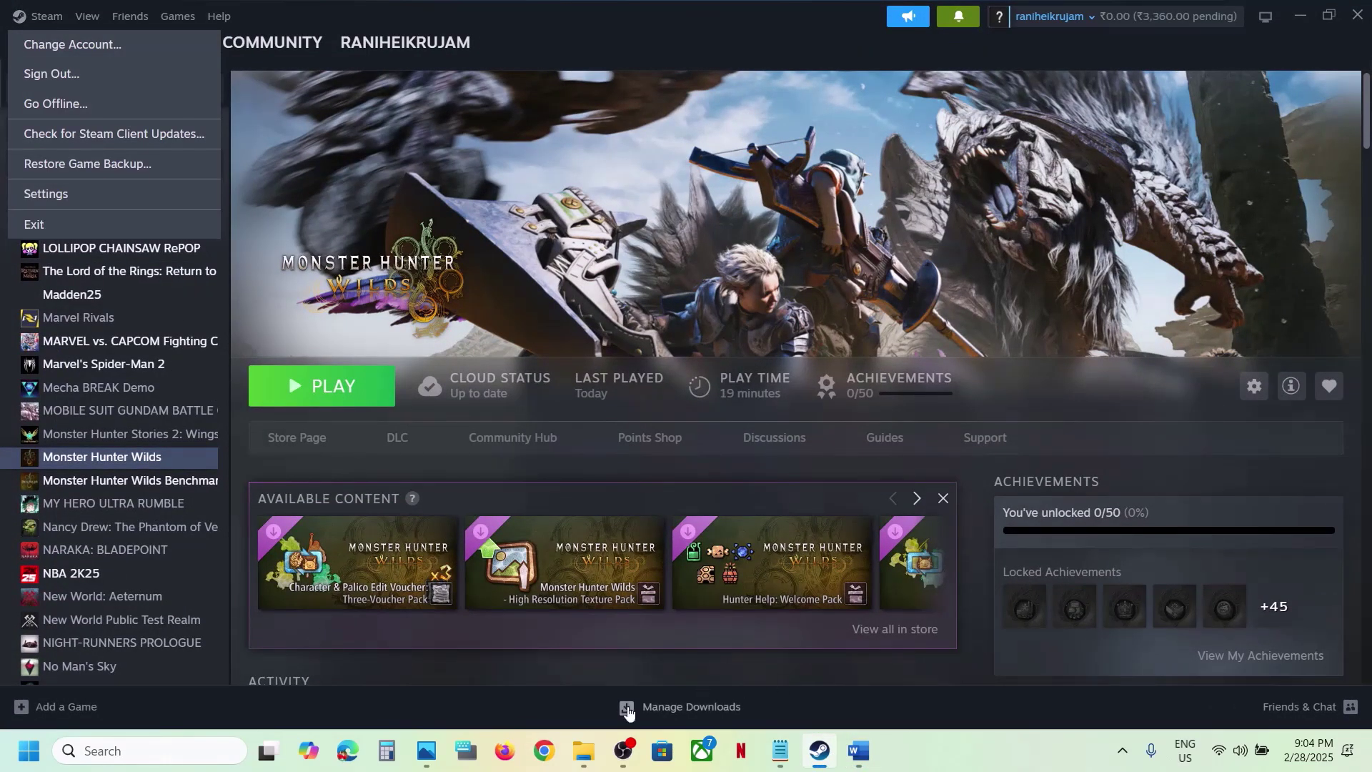
Switch to File Explorer and open the Steam folder under Program Files (x86) on the C: drive
mouse_move(594, 739)
left_click(682, 644)
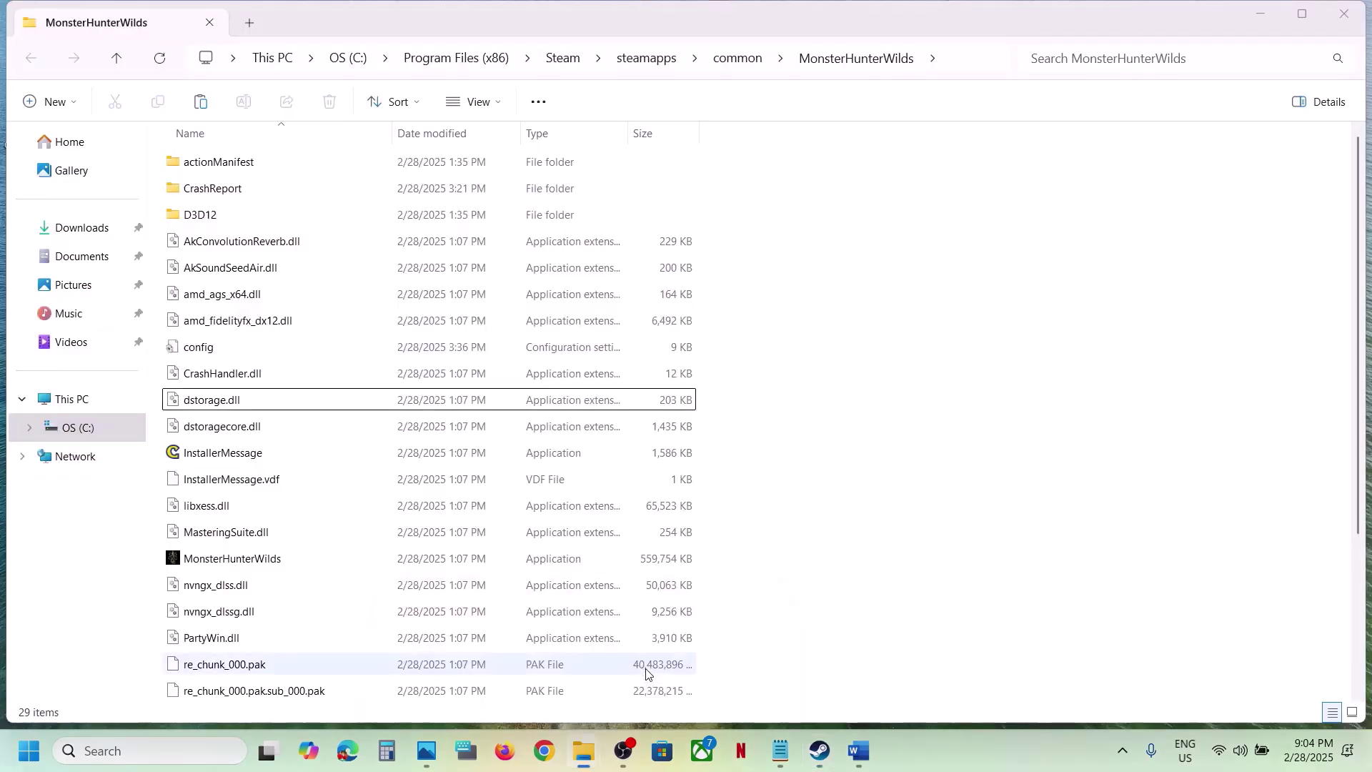
left_click(63, 399)
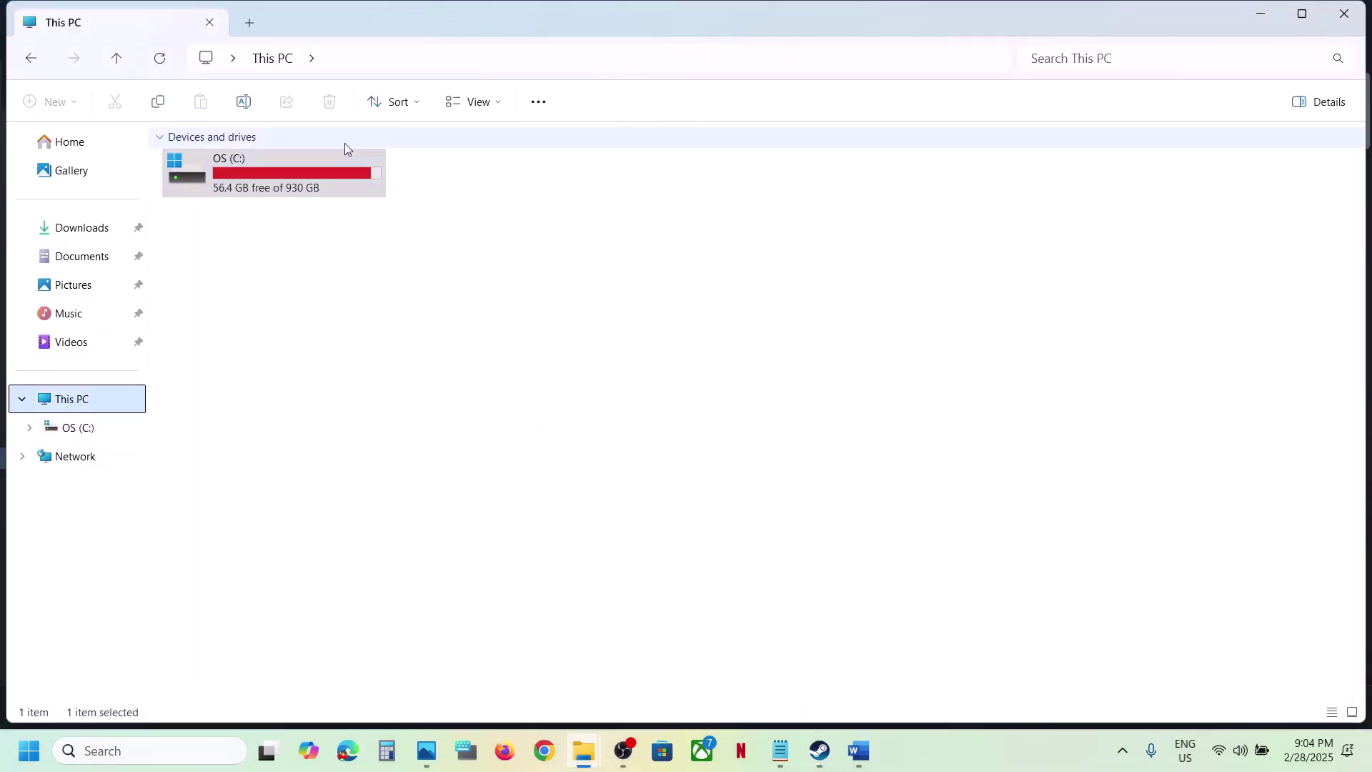
double_click(258, 175)
scroll(272, 286, "down", 3)
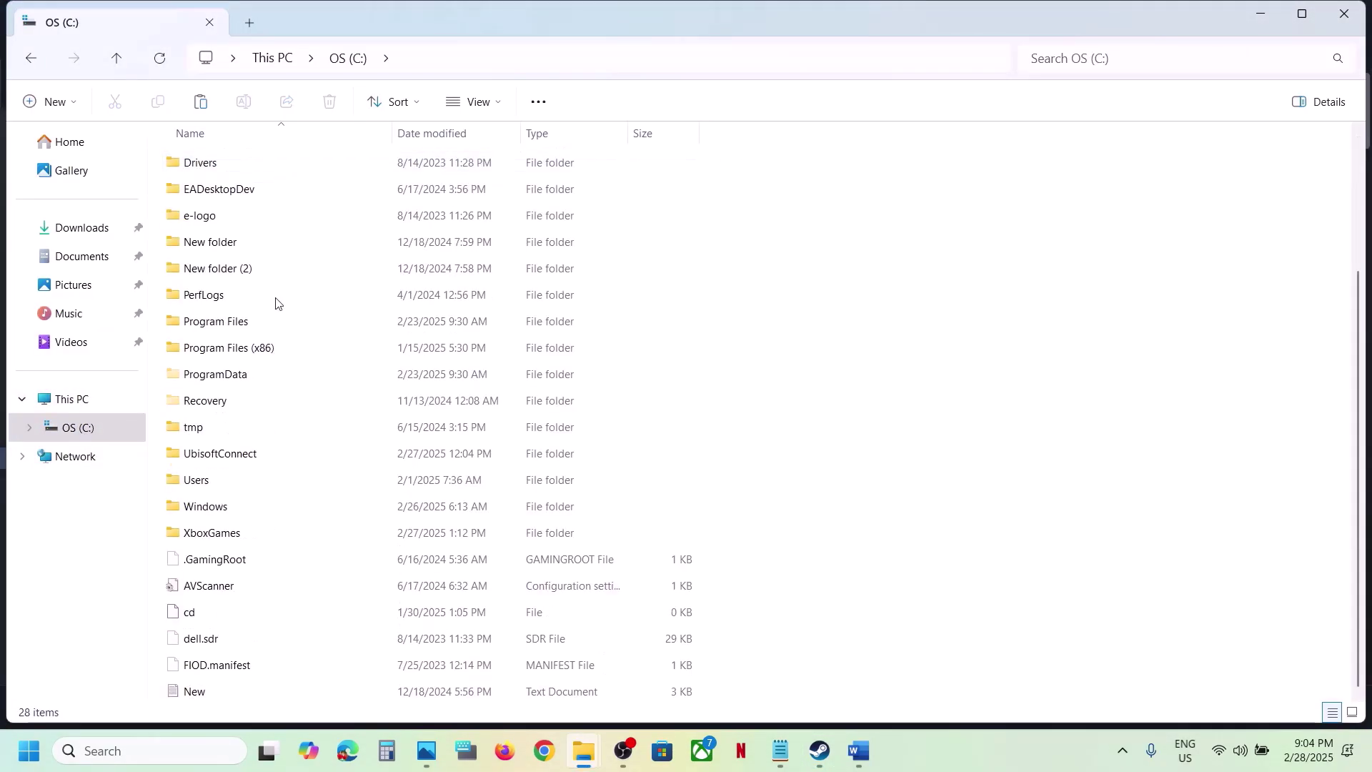
double_click(230, 350)
scroll(229, 352, "down", 3)
scroll(279, 444, "down", 3)
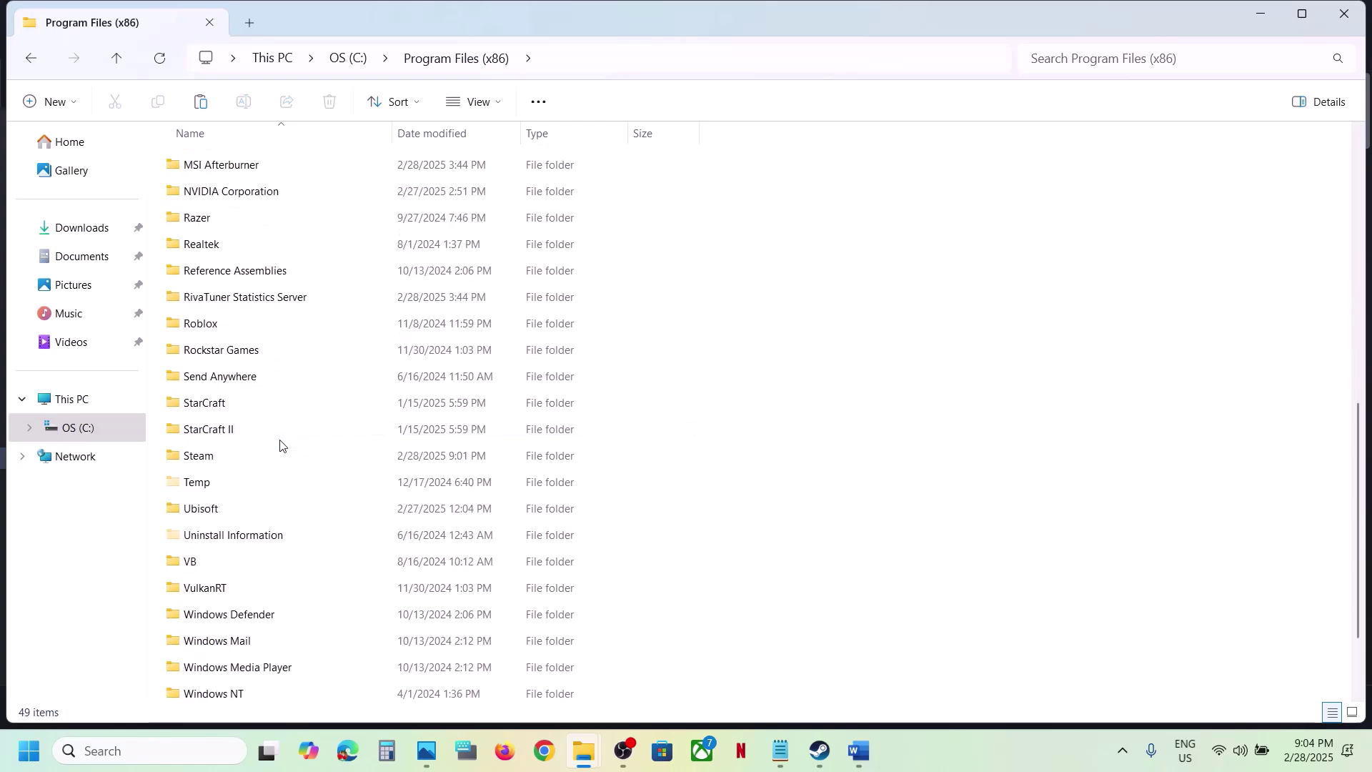
double_click(218, 463)
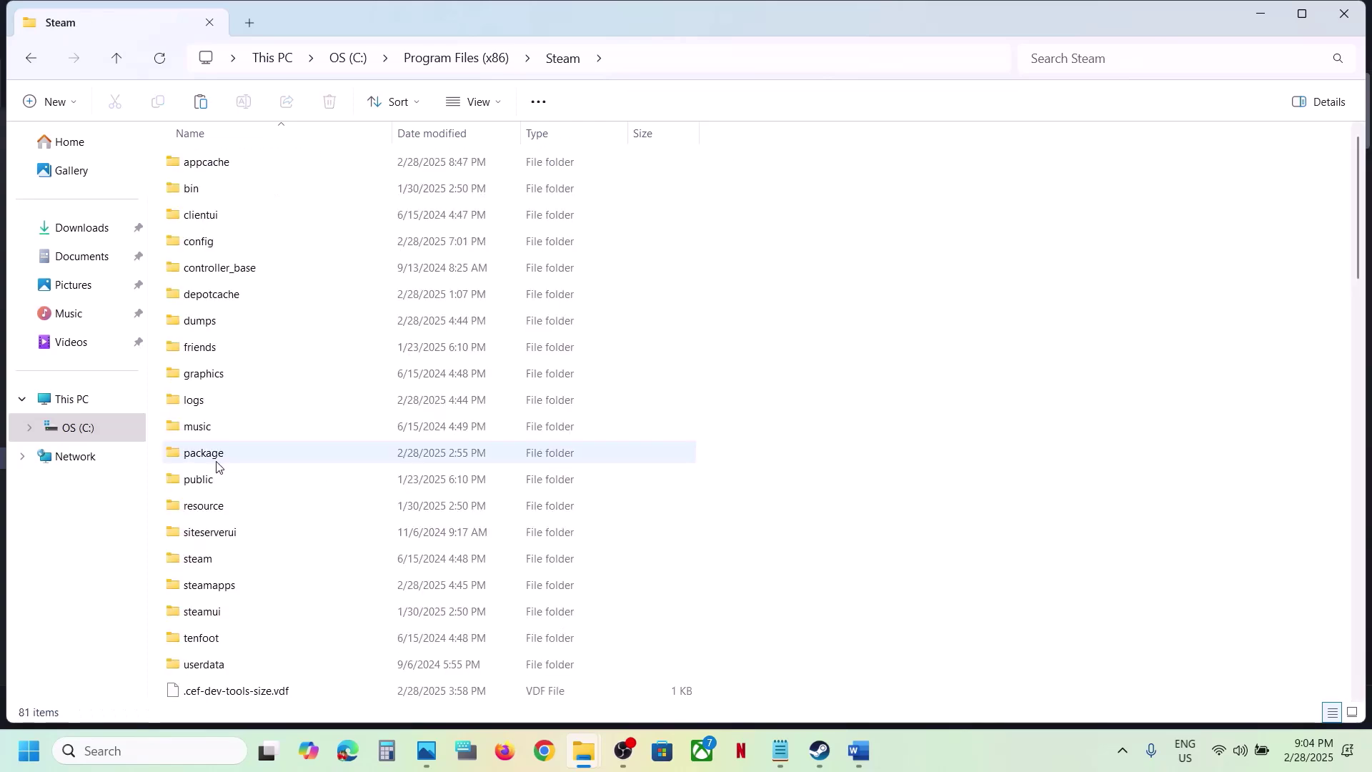
Highlight "create a backup of version.dll" in the Word document's Step 8, and select version.dll in the Steam folder
left_click(860, 750)
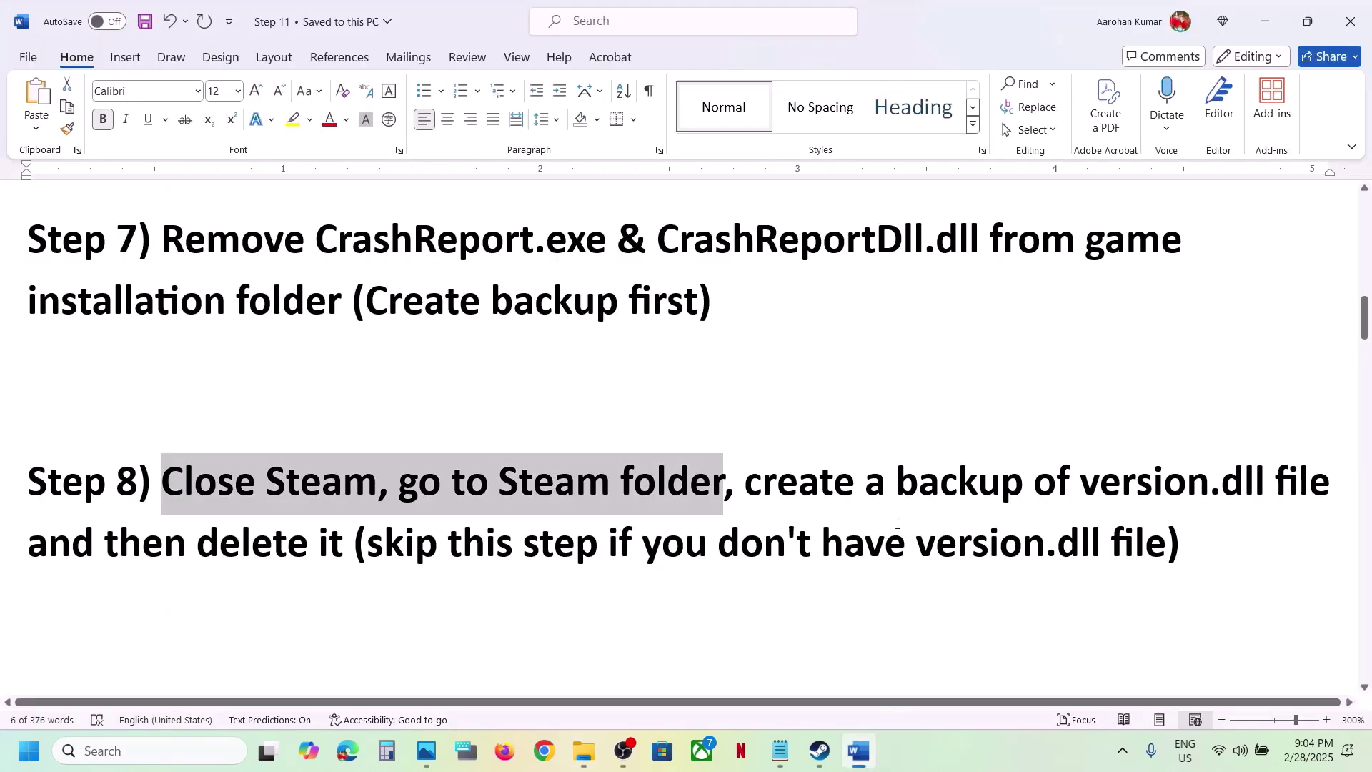
left_click_drag(778, 478, 1242, 469)
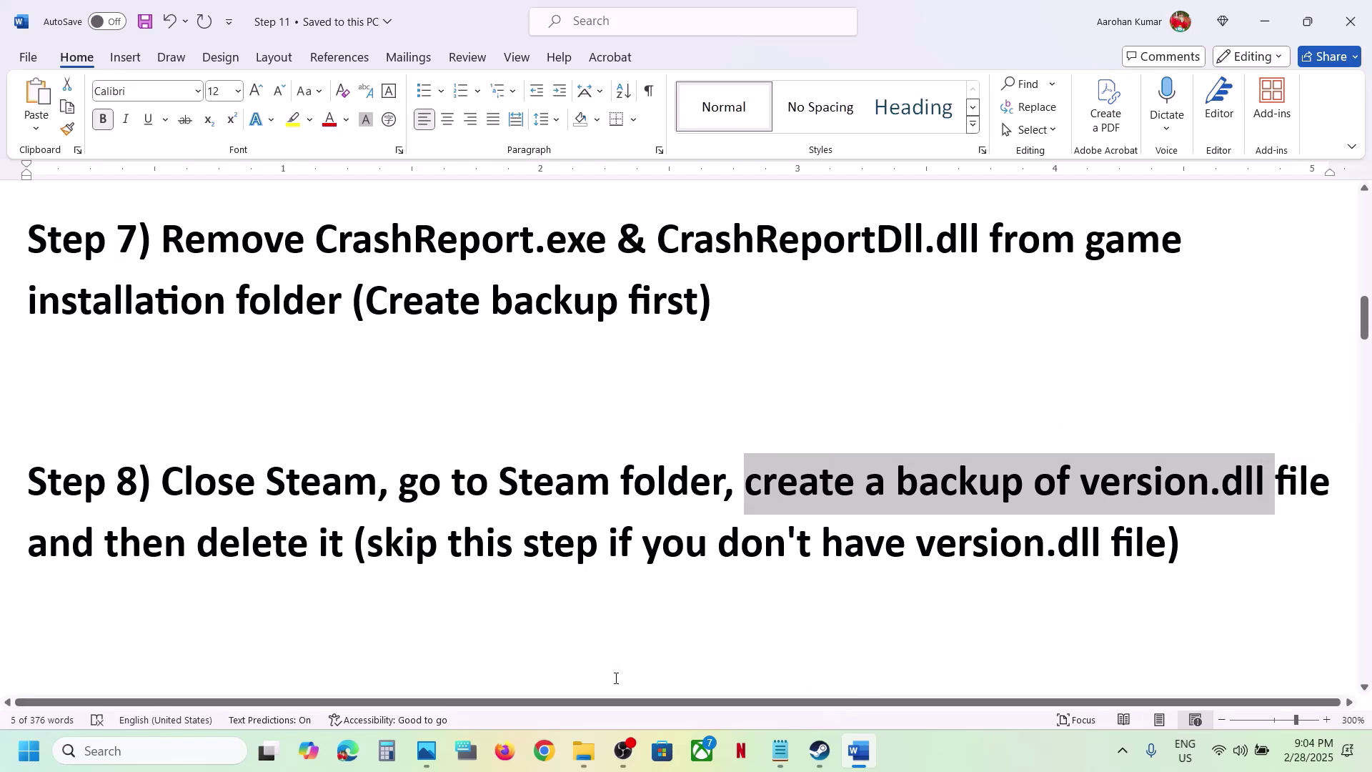
mouse_move(590, 763)
left_click(667, 693)
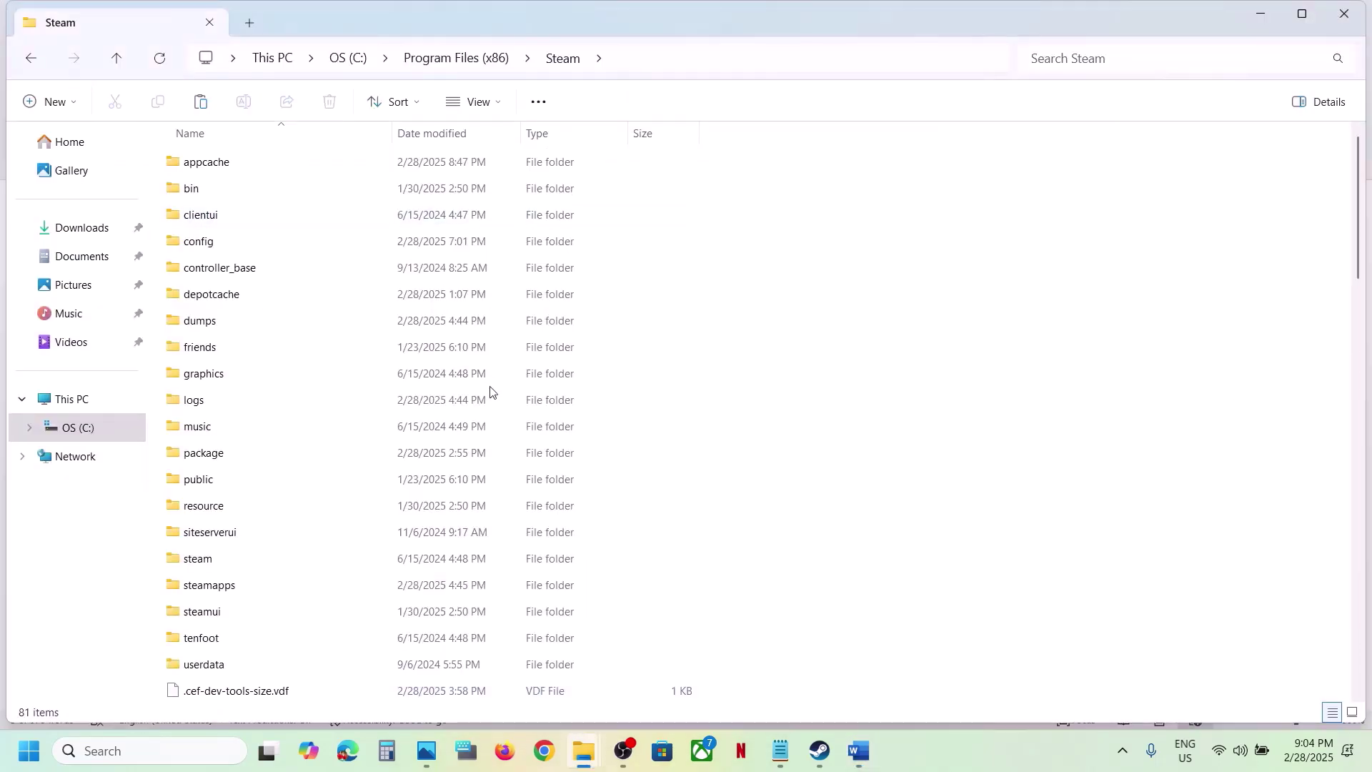
left_click(256, 529)
key("v")
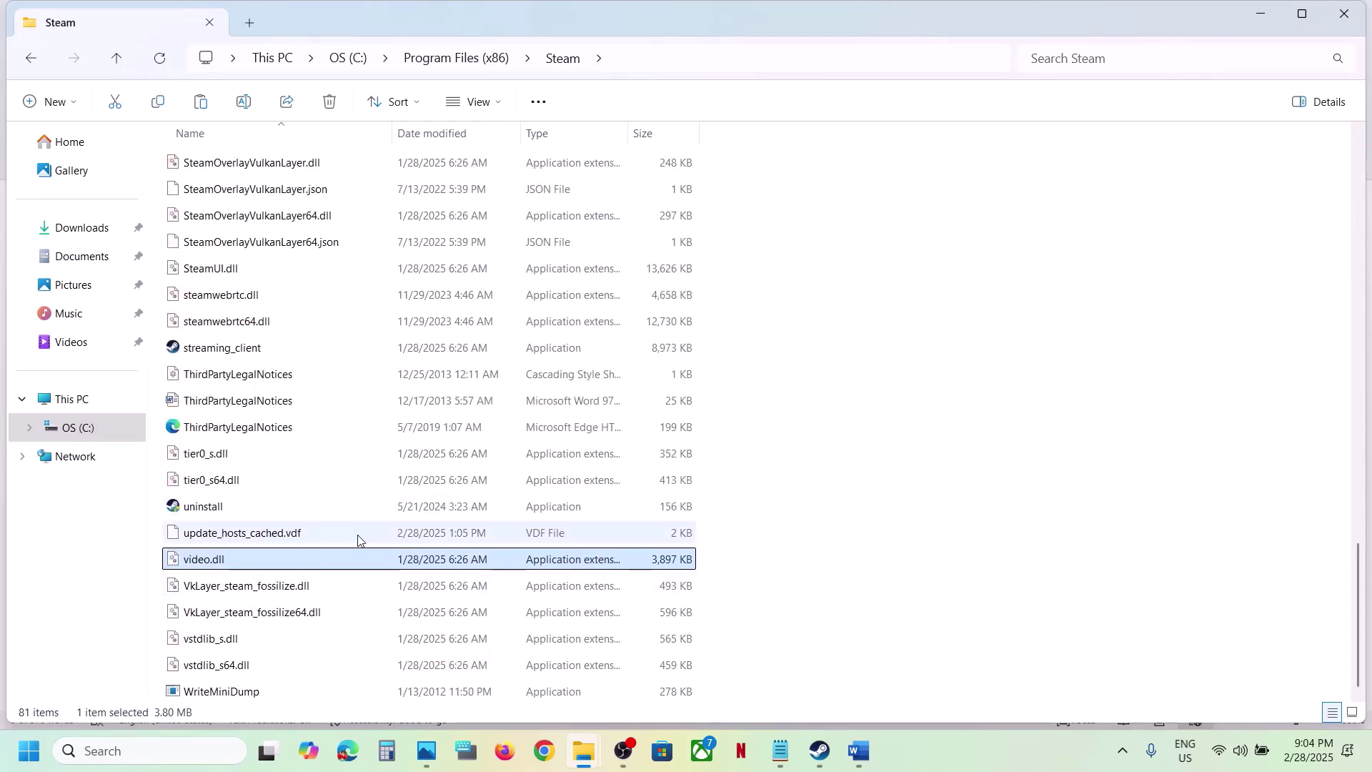
left_click(928, 743)
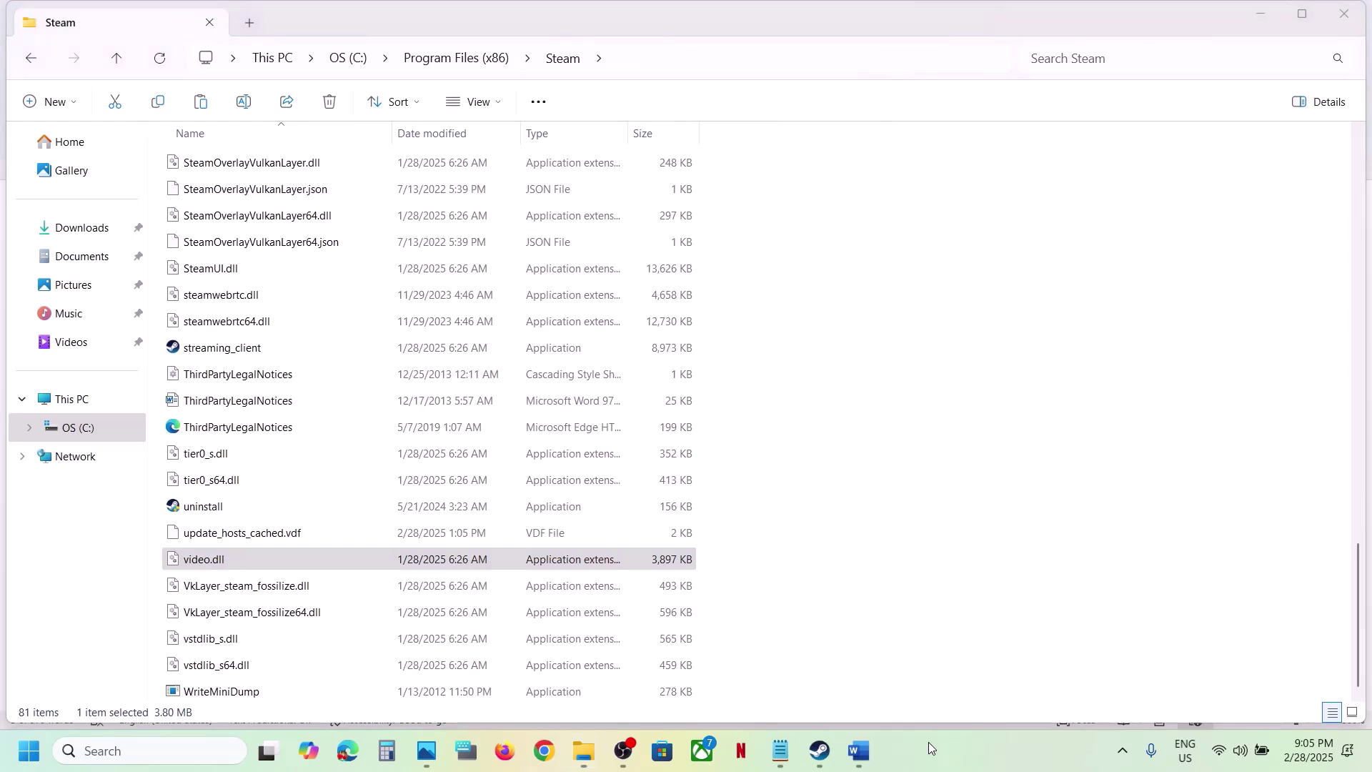
left_click(210, 533)
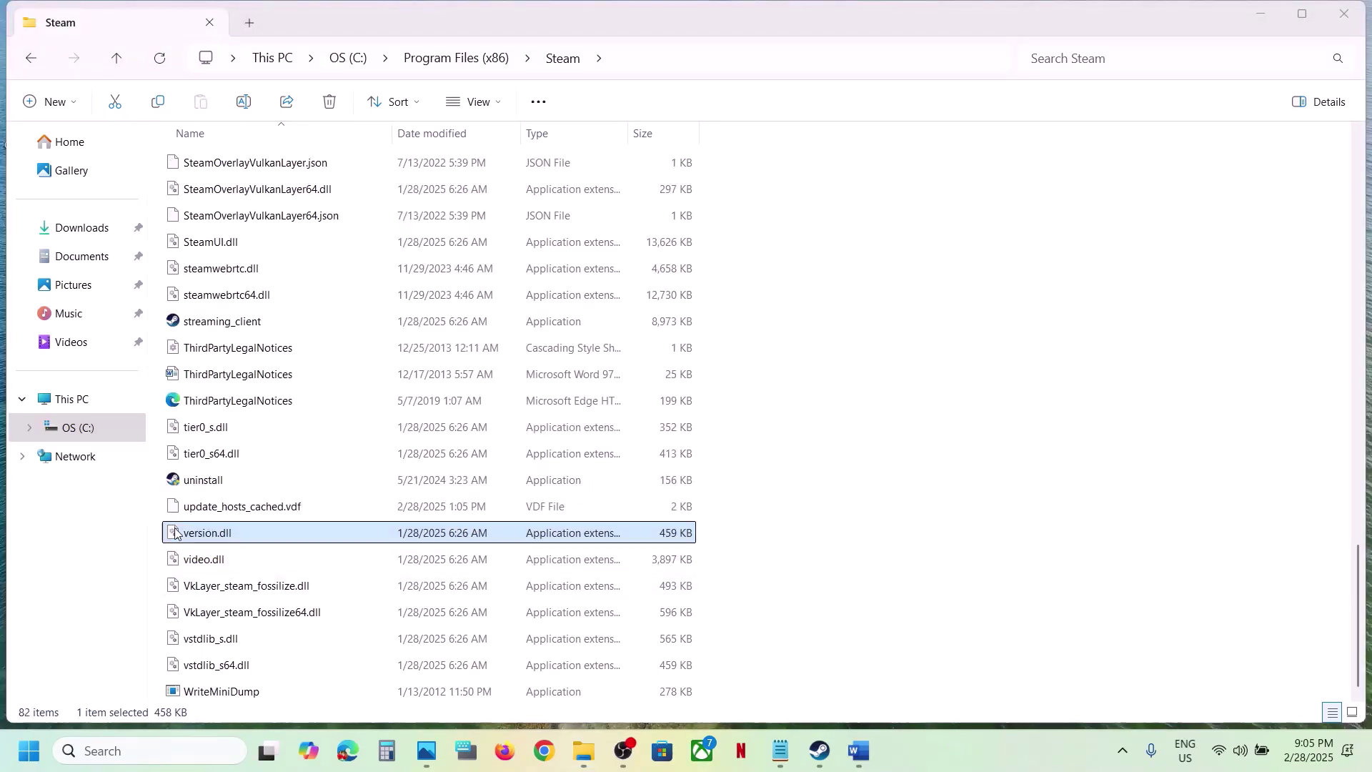
Copy version.dll from the Steam folder to the desktop as a backup
right_click(240, 539)
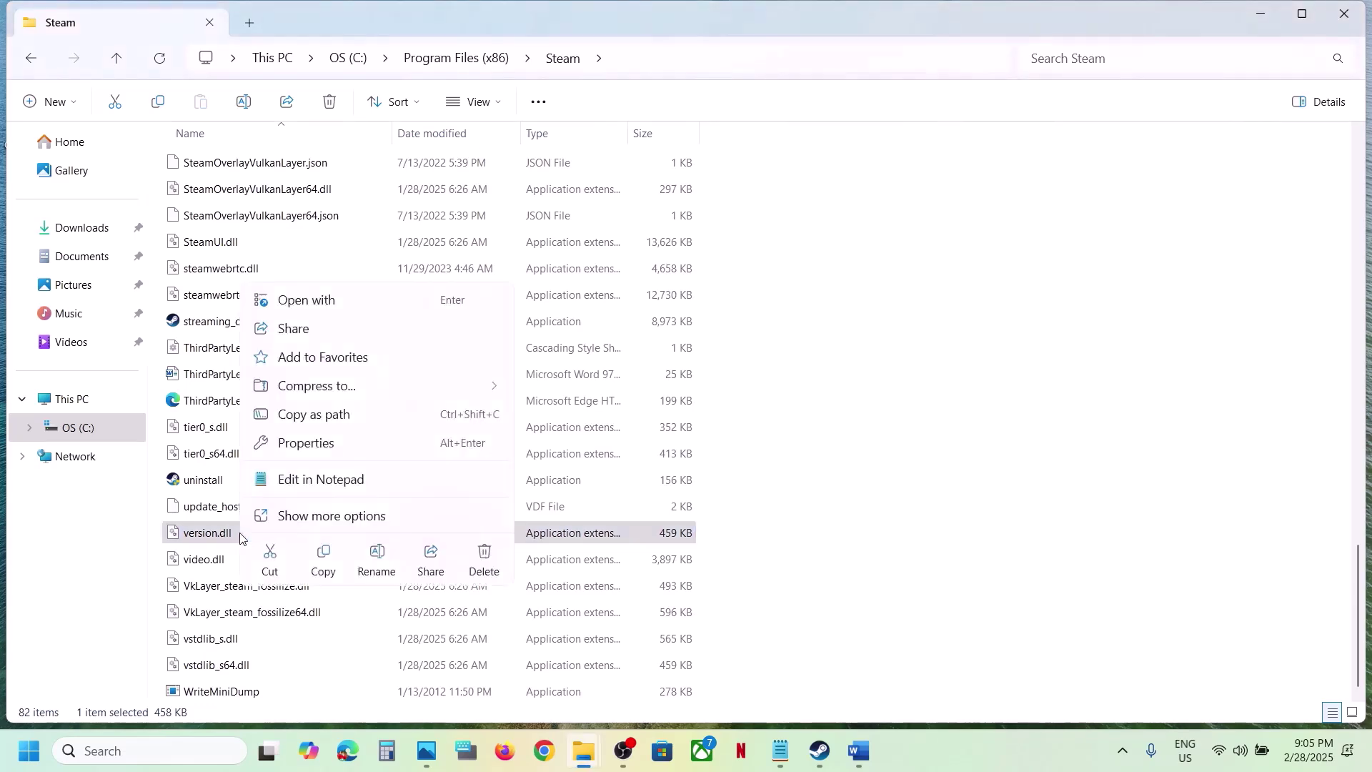
left_click(326, 556)
key("super+d")
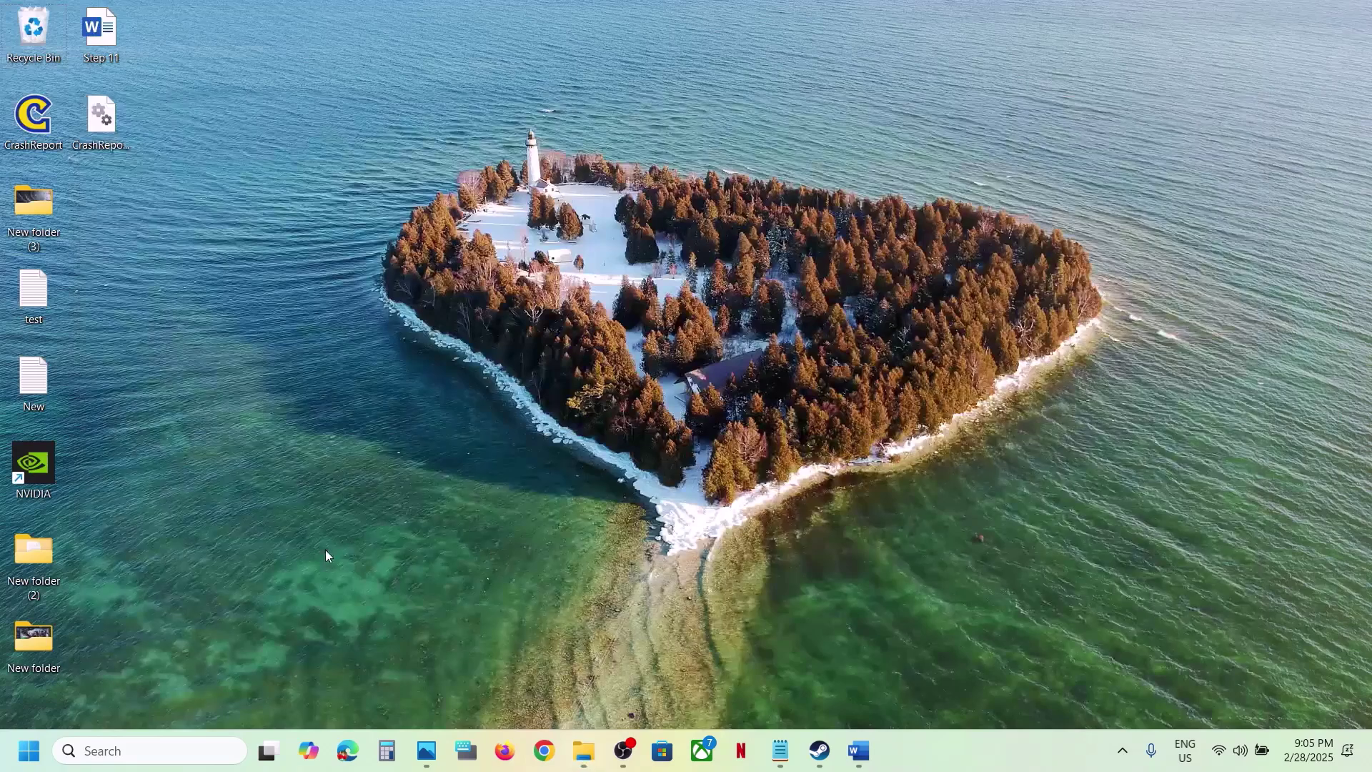
key("ctrl+v")
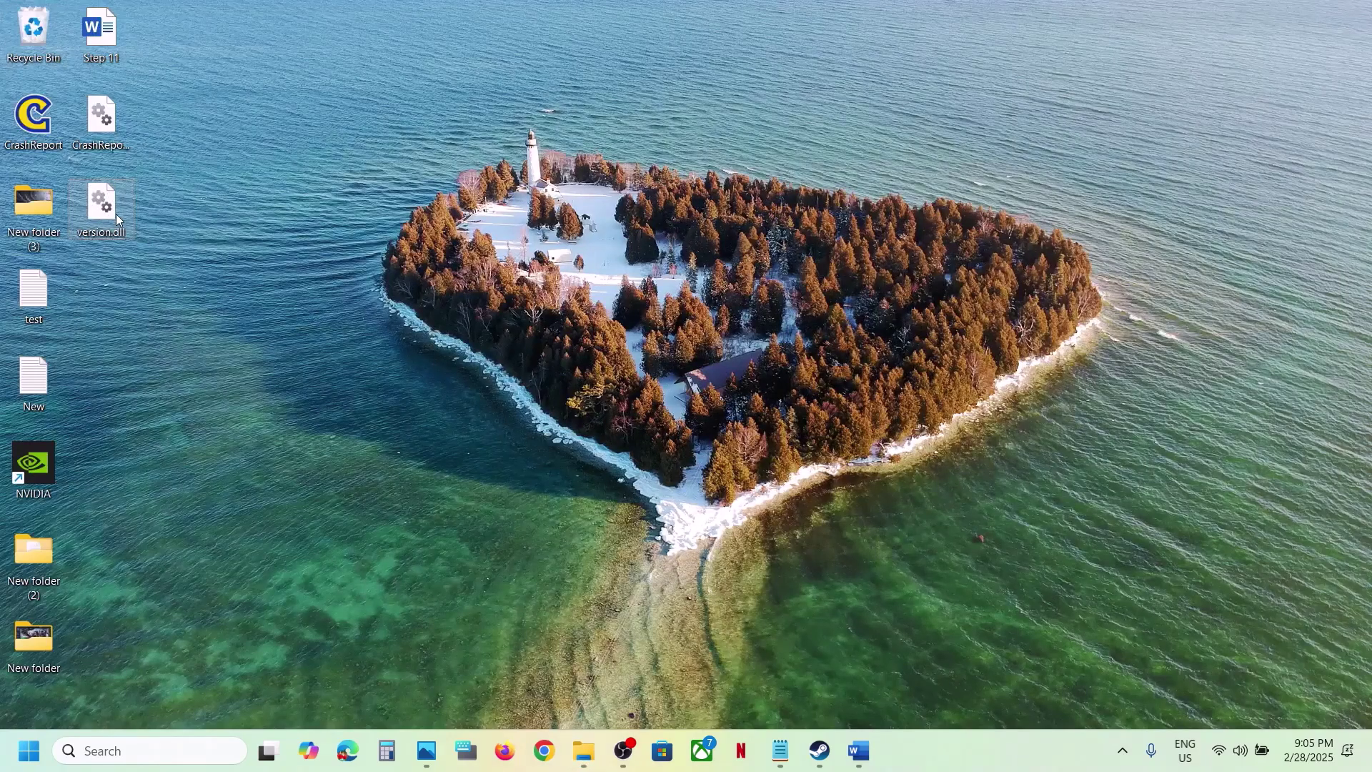
Return to the Steam folder and delete version.dll from it
left_click(582, 754)
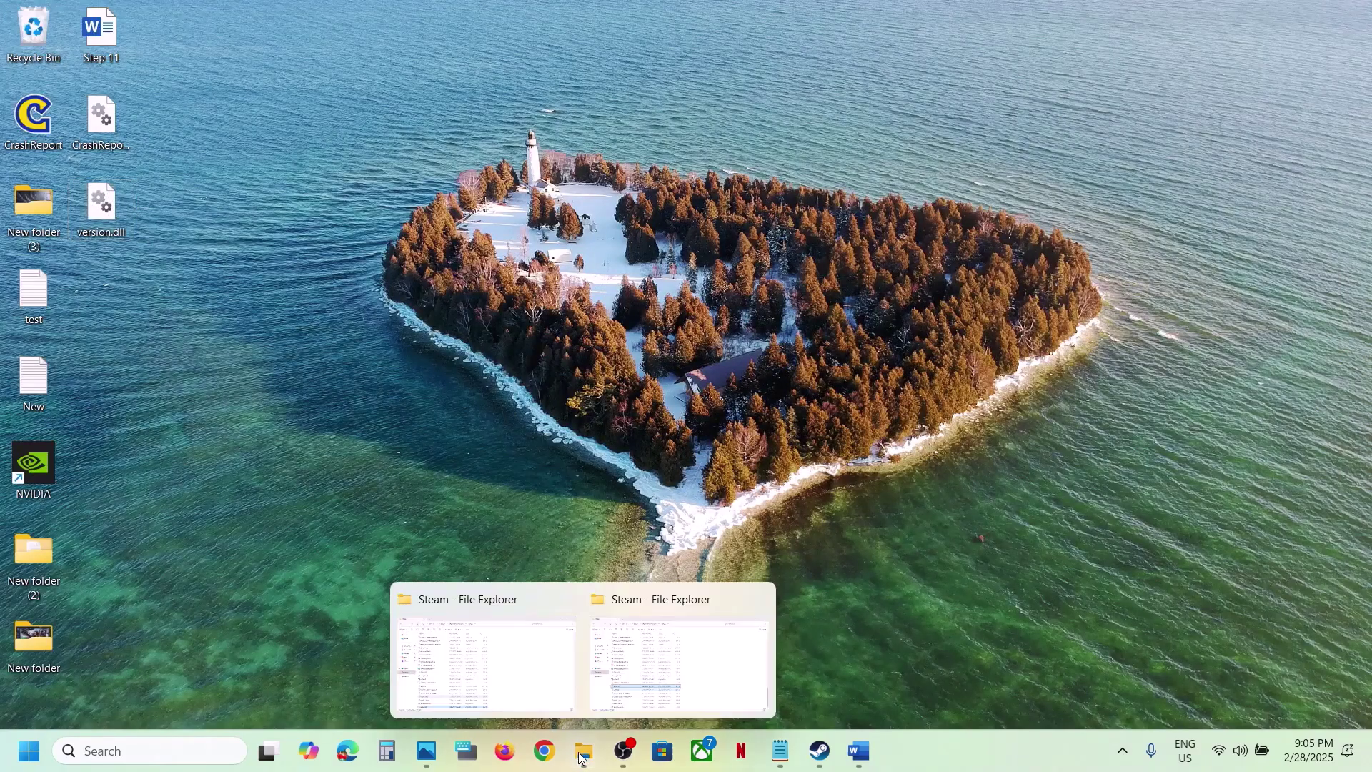
left_click(683, 666)
right_click(225, 541)
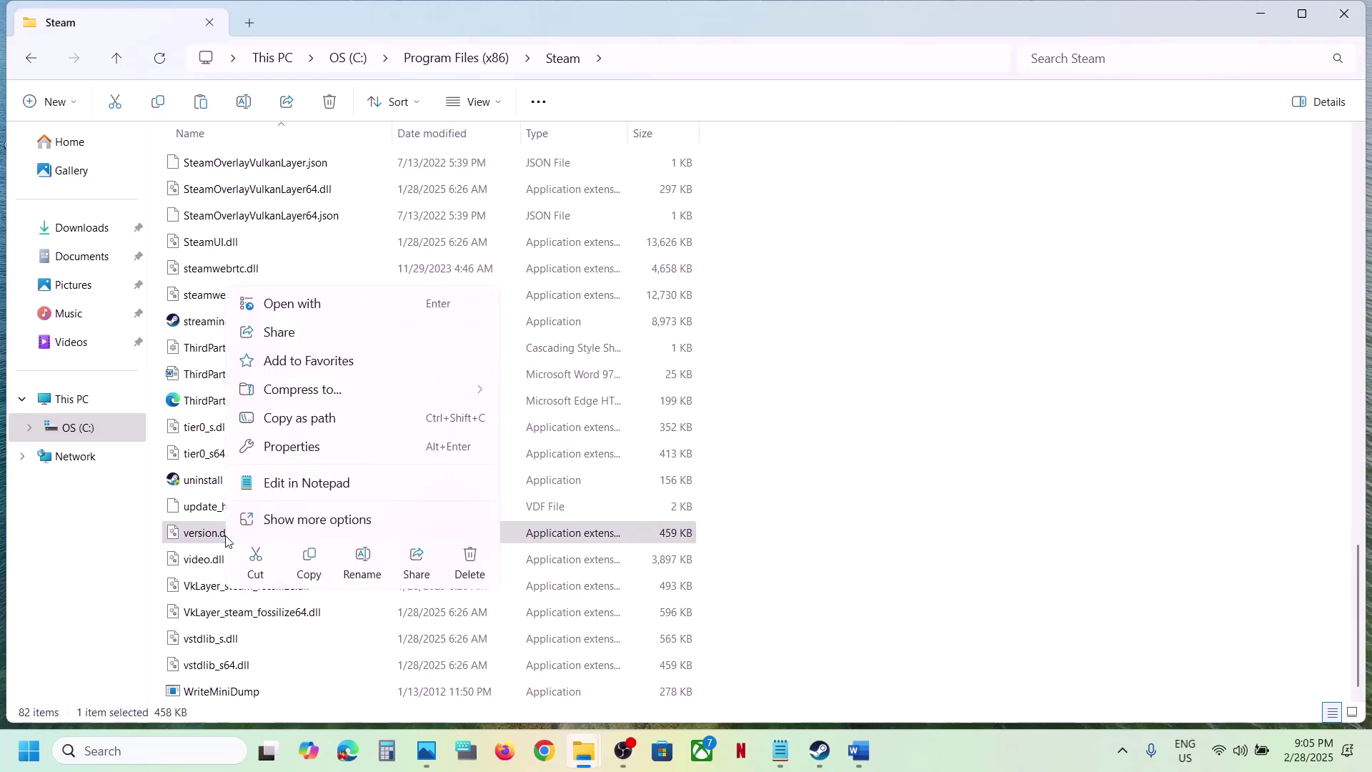
left_click(470, 558)
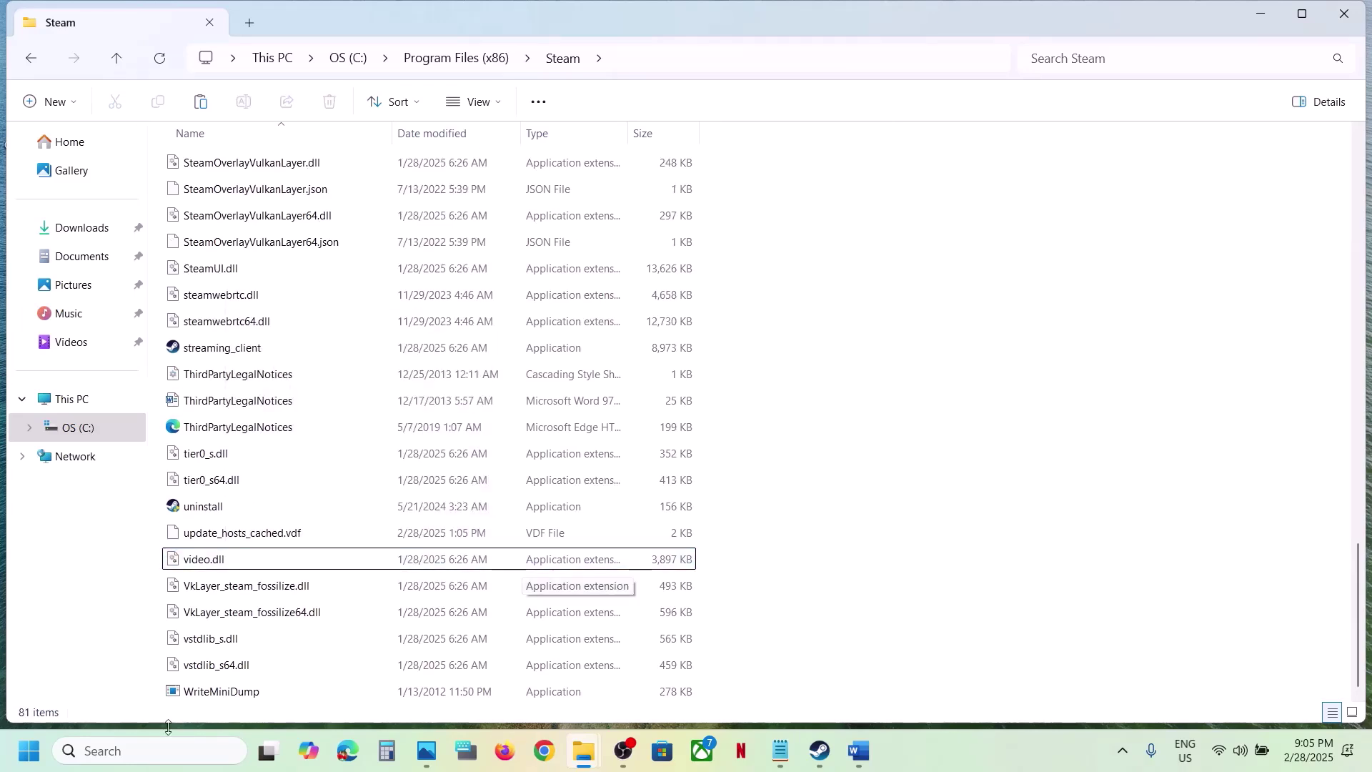
Search Windows for "steam" and run Steam as administrator
left_click(136, 750)
type("steam")
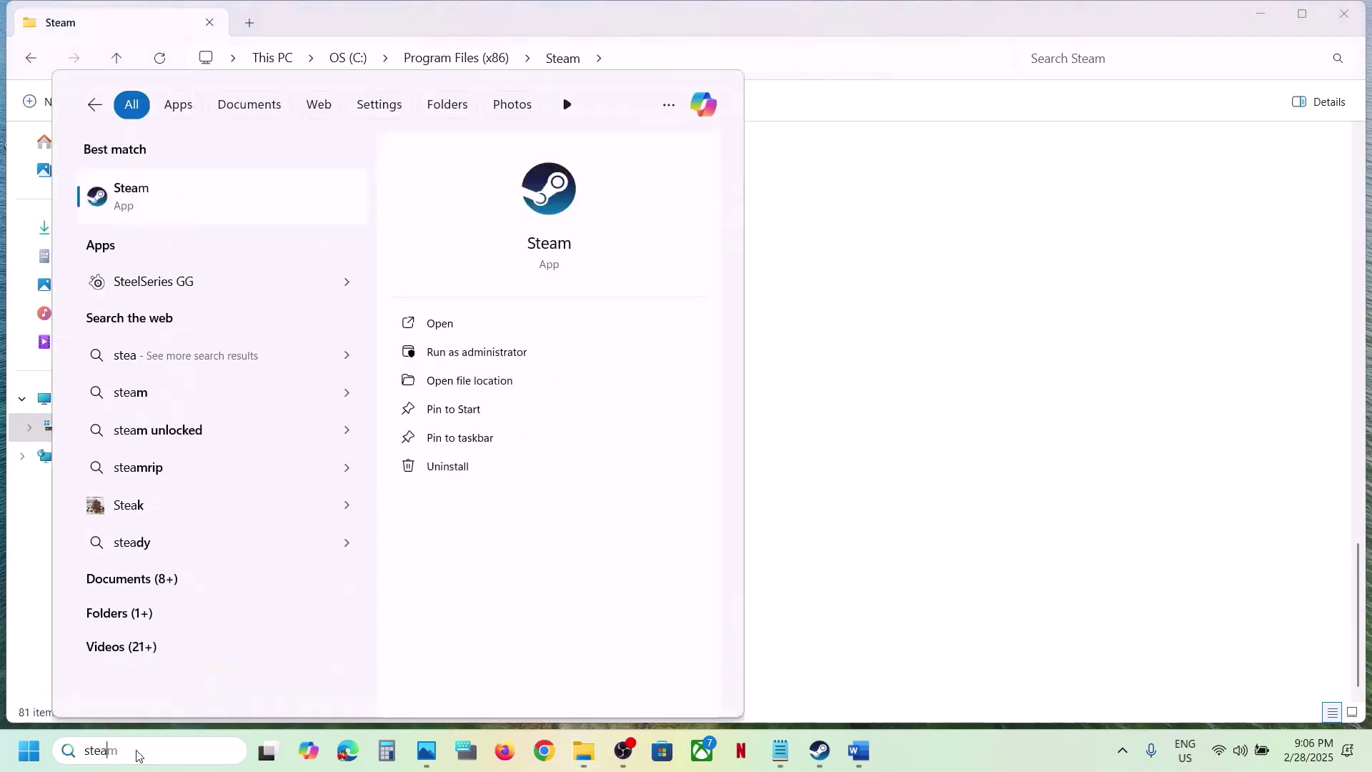
right_click(153, 202)
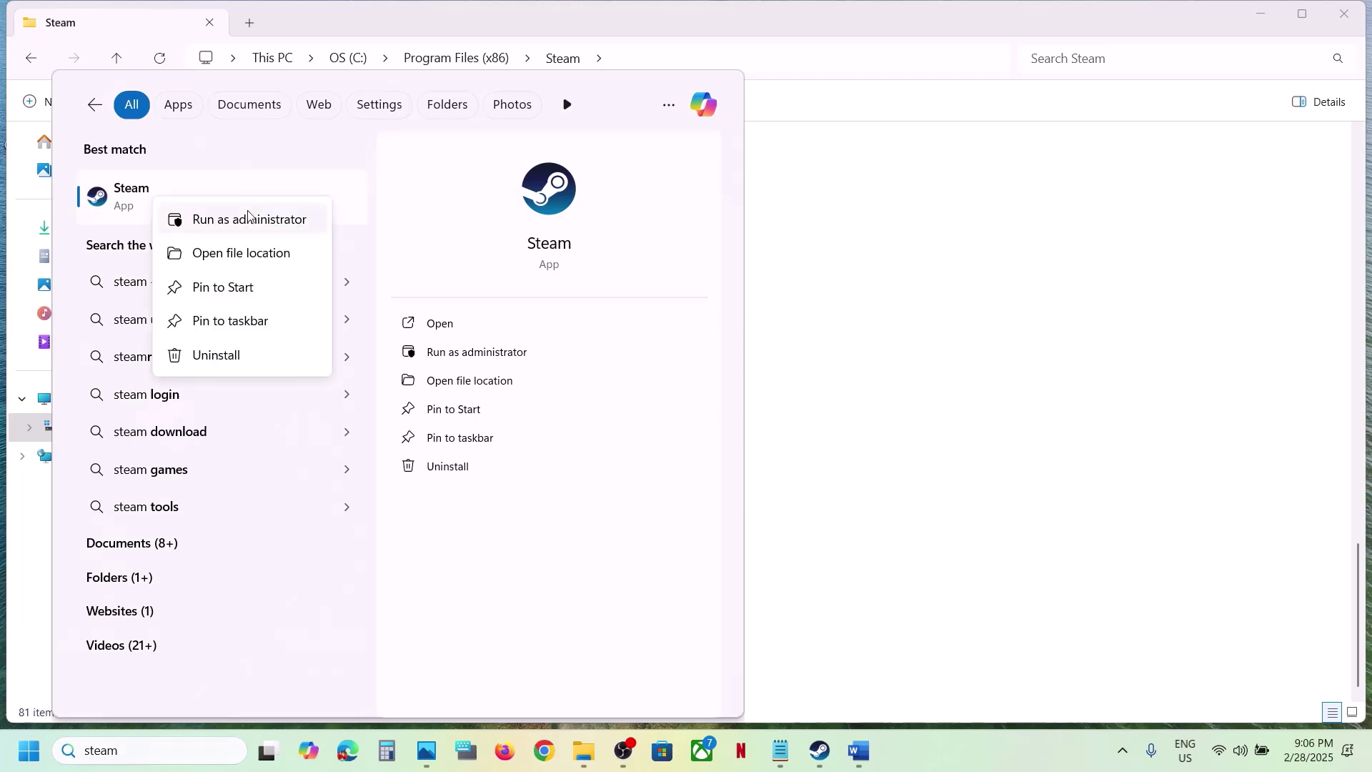
left_click(283, 221)
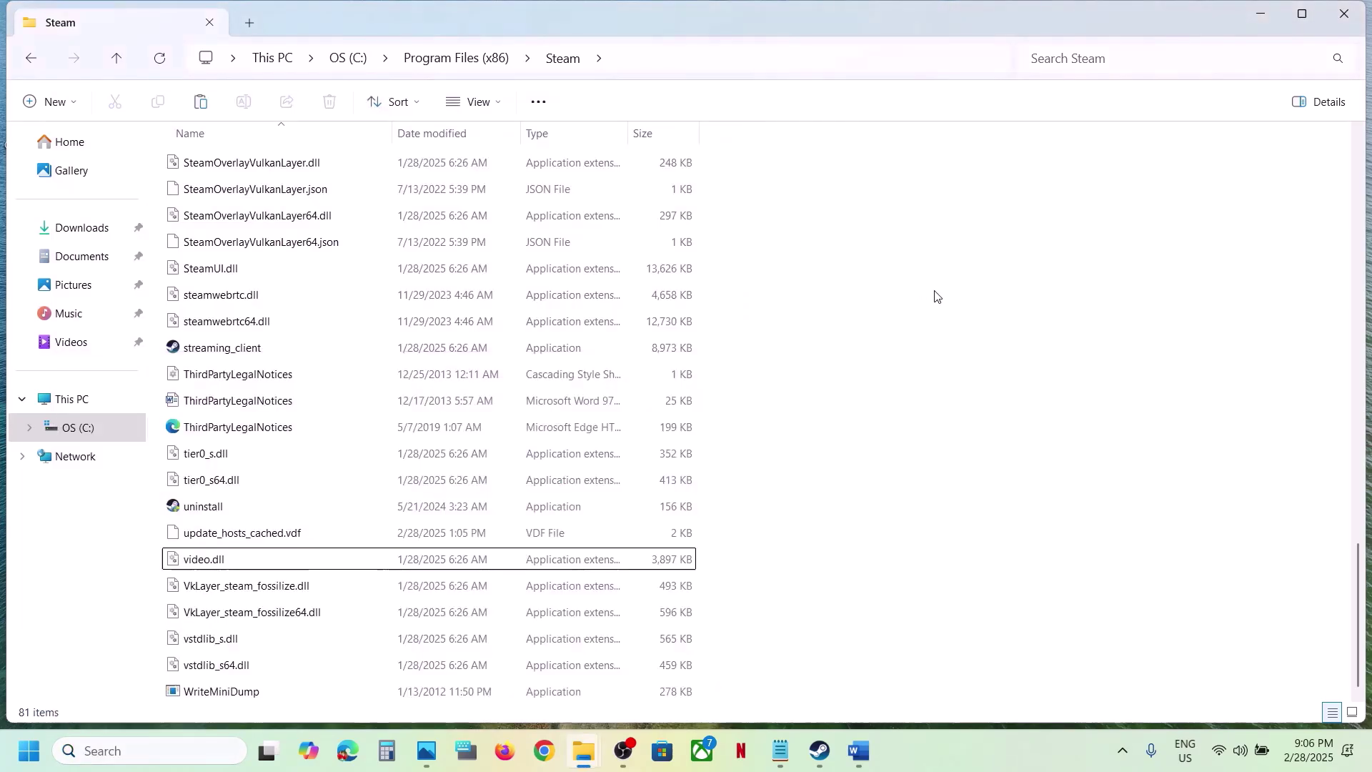
left_click(820, 759)
Highlight "Clear download cache" in the Word document's Step 9 line, and switch to Steam
left_click(860, 750)
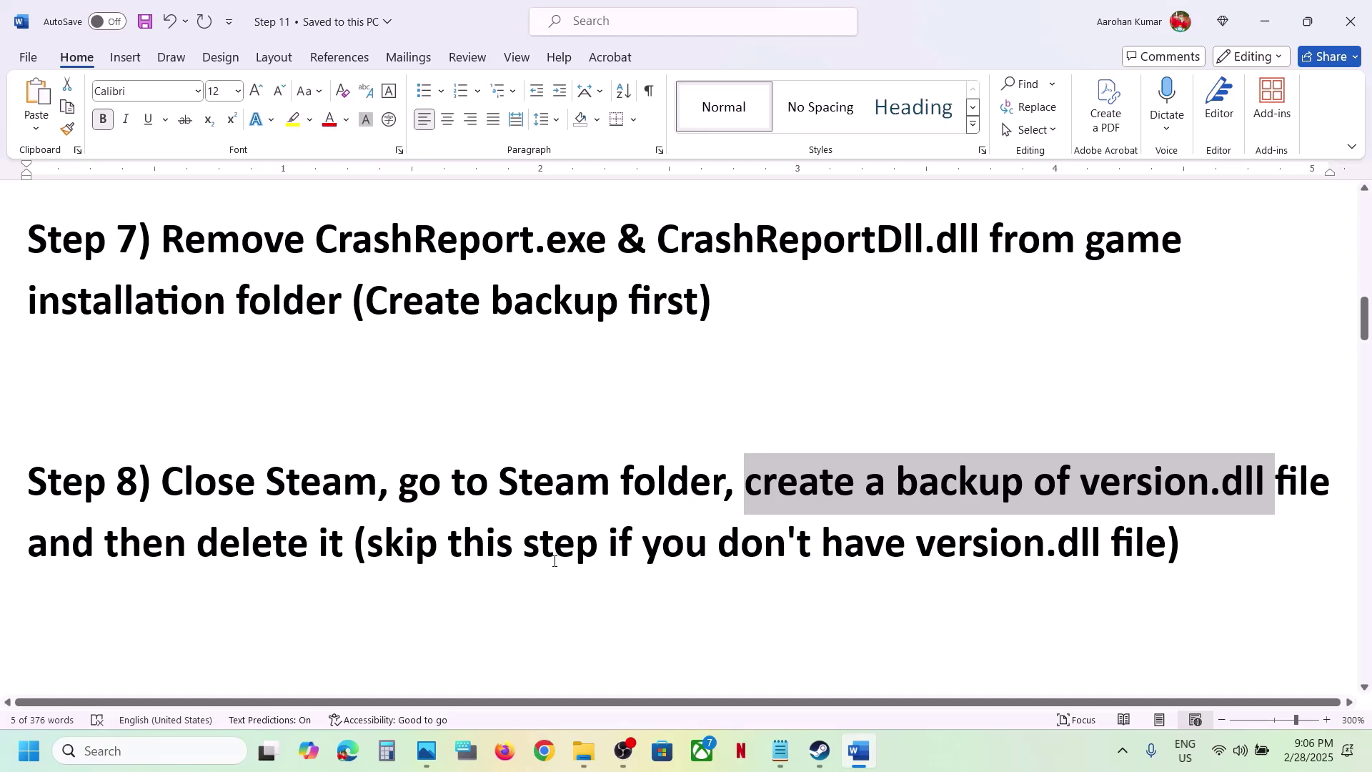
scroll(554, 561, "down", 3)
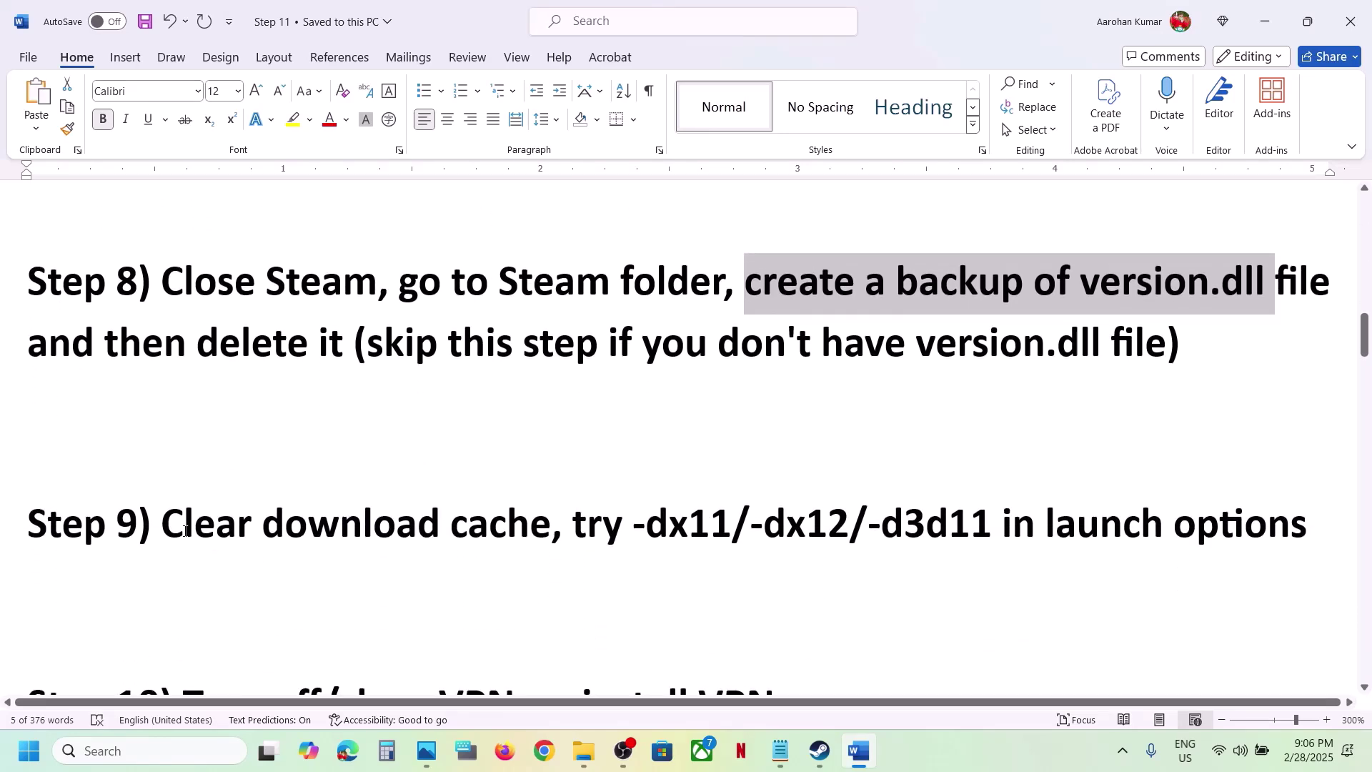
left_click_drag(185, 531, 551, 532)
left_click(822, 754)
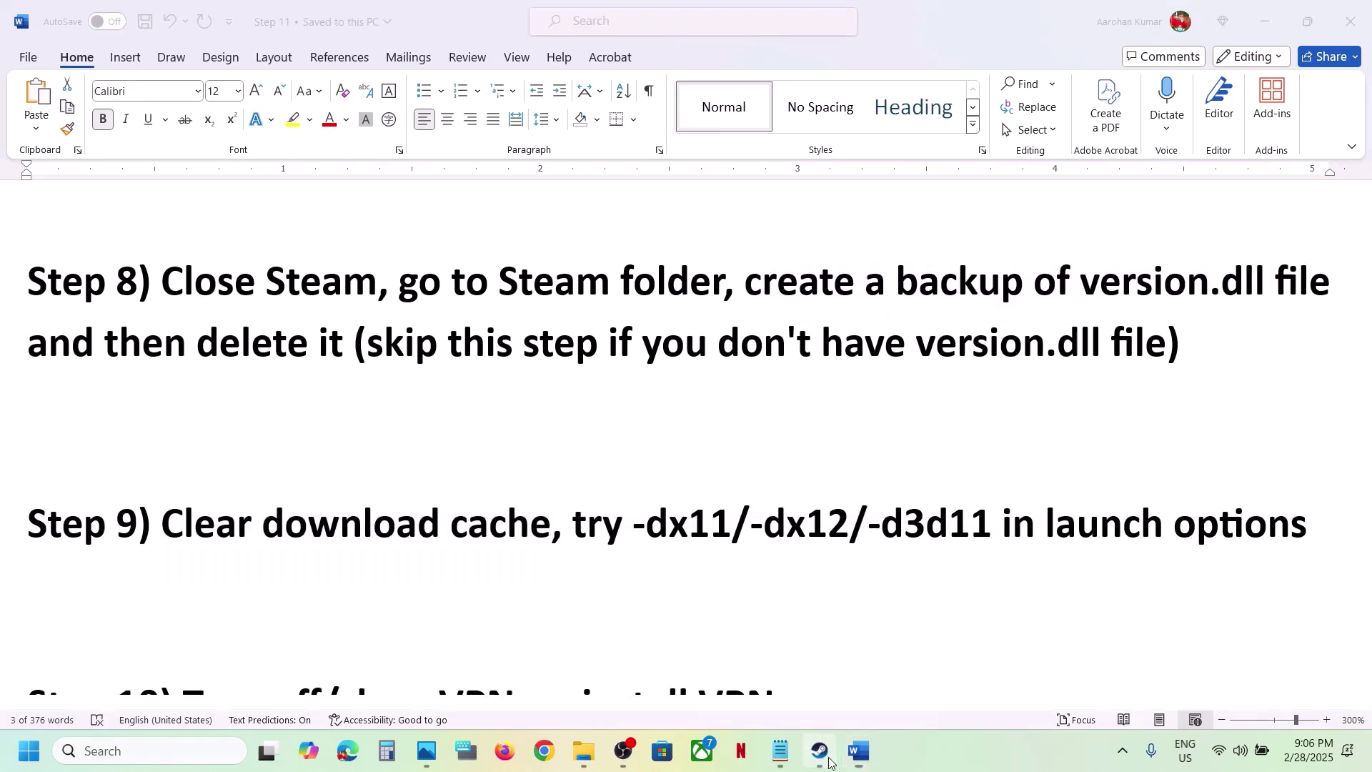
Open Steam's download settings and bring up the Clear Download Cache confirmation, dismissing it and the settings without confirming
right_click(135, 457)
mouse_move(242, 564)
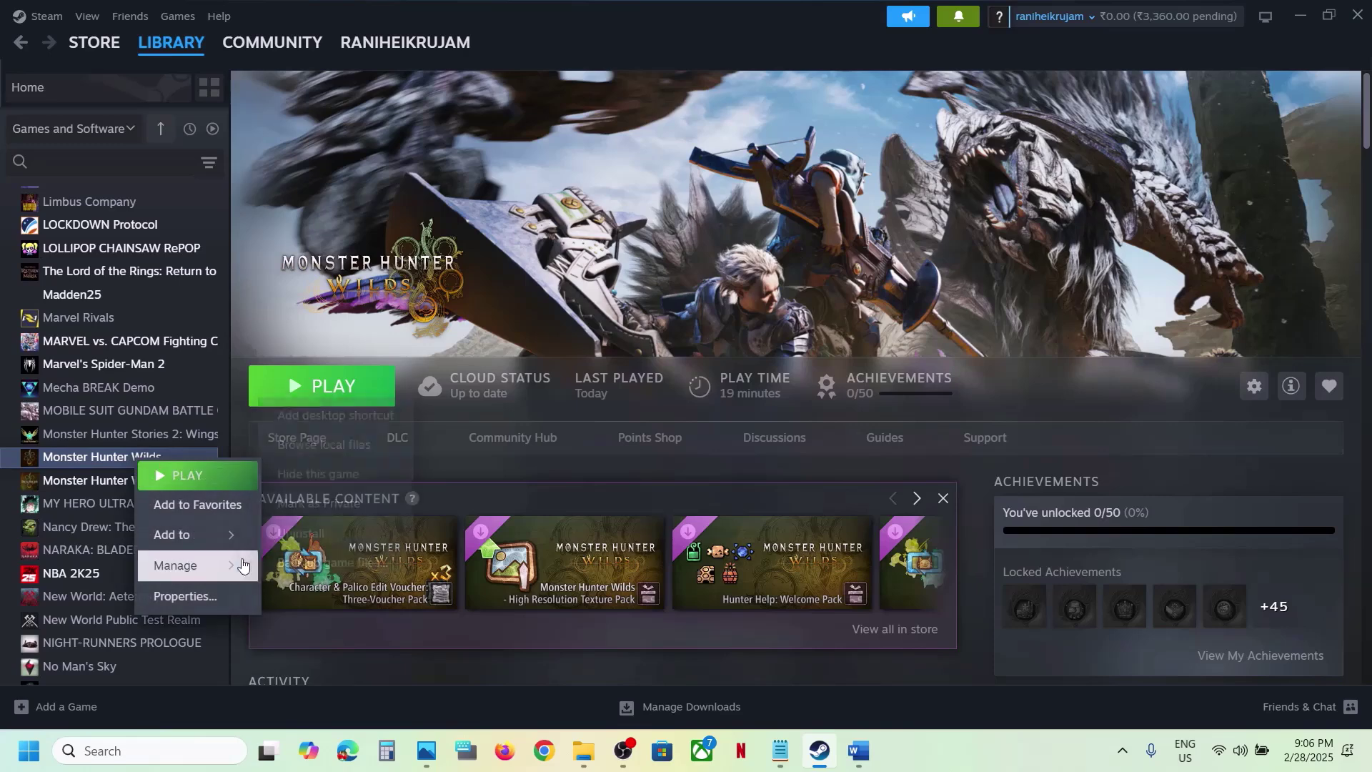
left_click(46, 21)
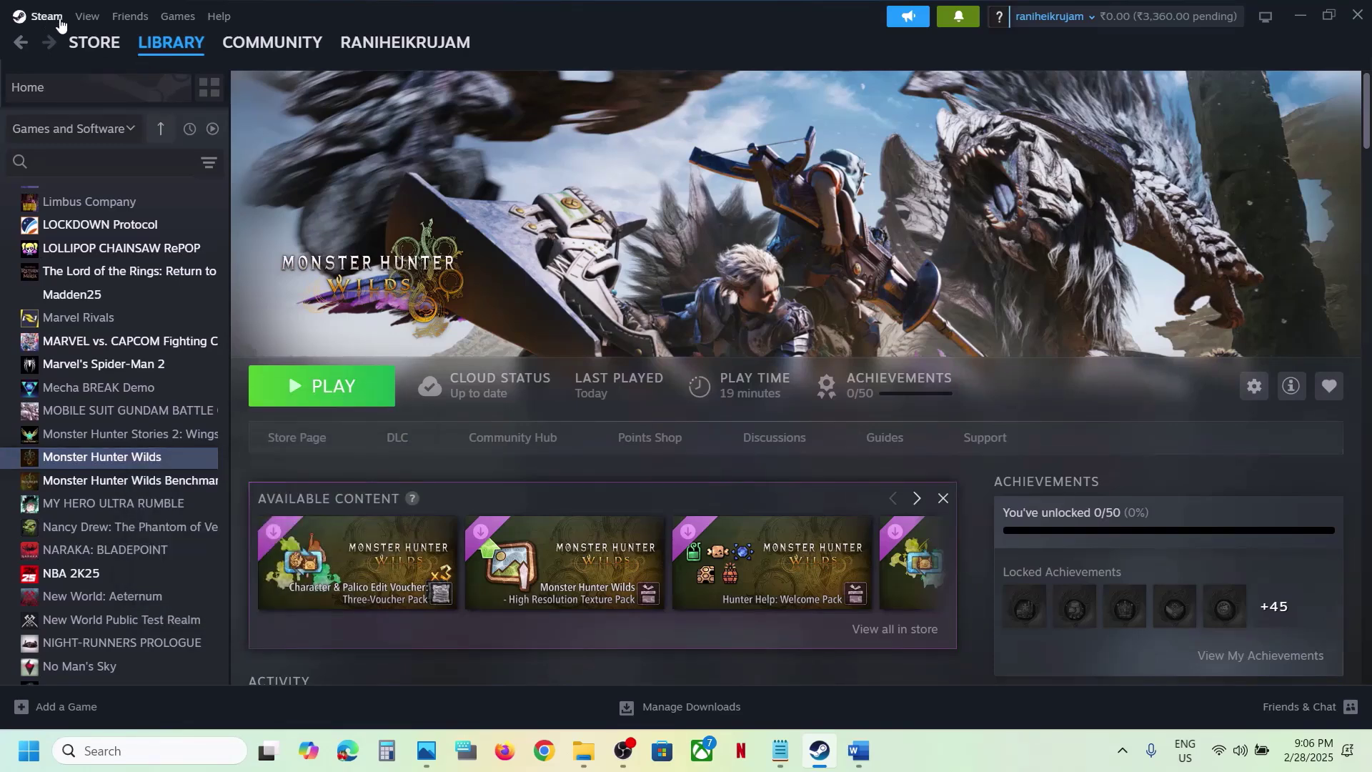
left_click(43, 22)
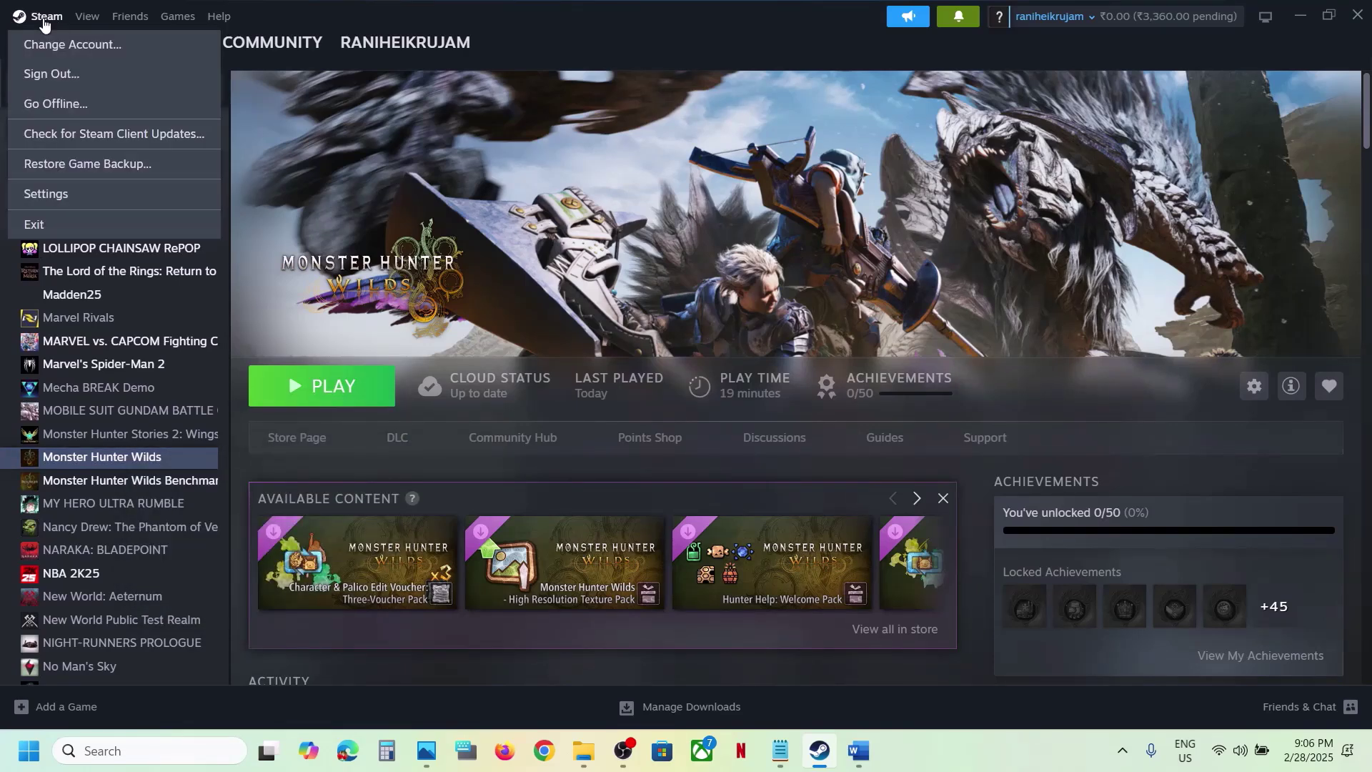
left_click(50, 190)
left_click(398, 380)
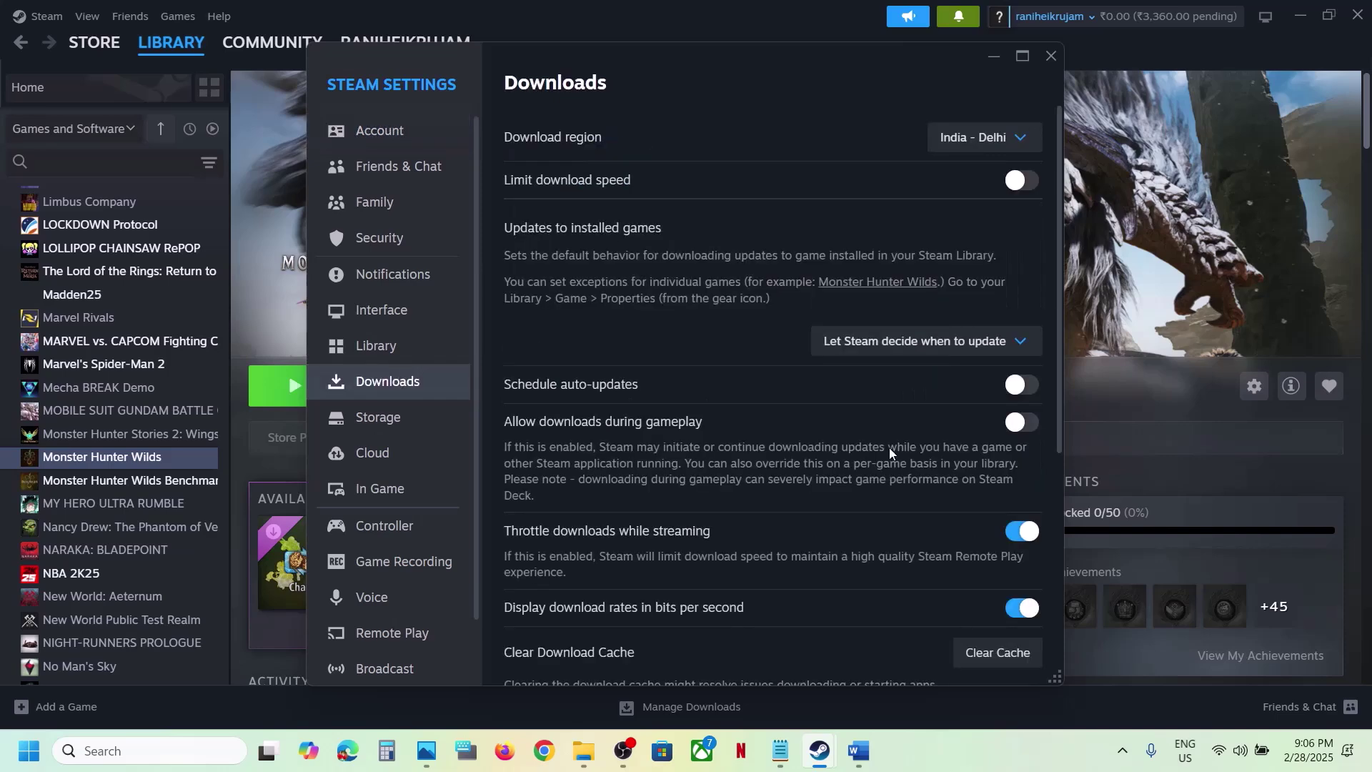
scroll(889, 448, "down", 3)
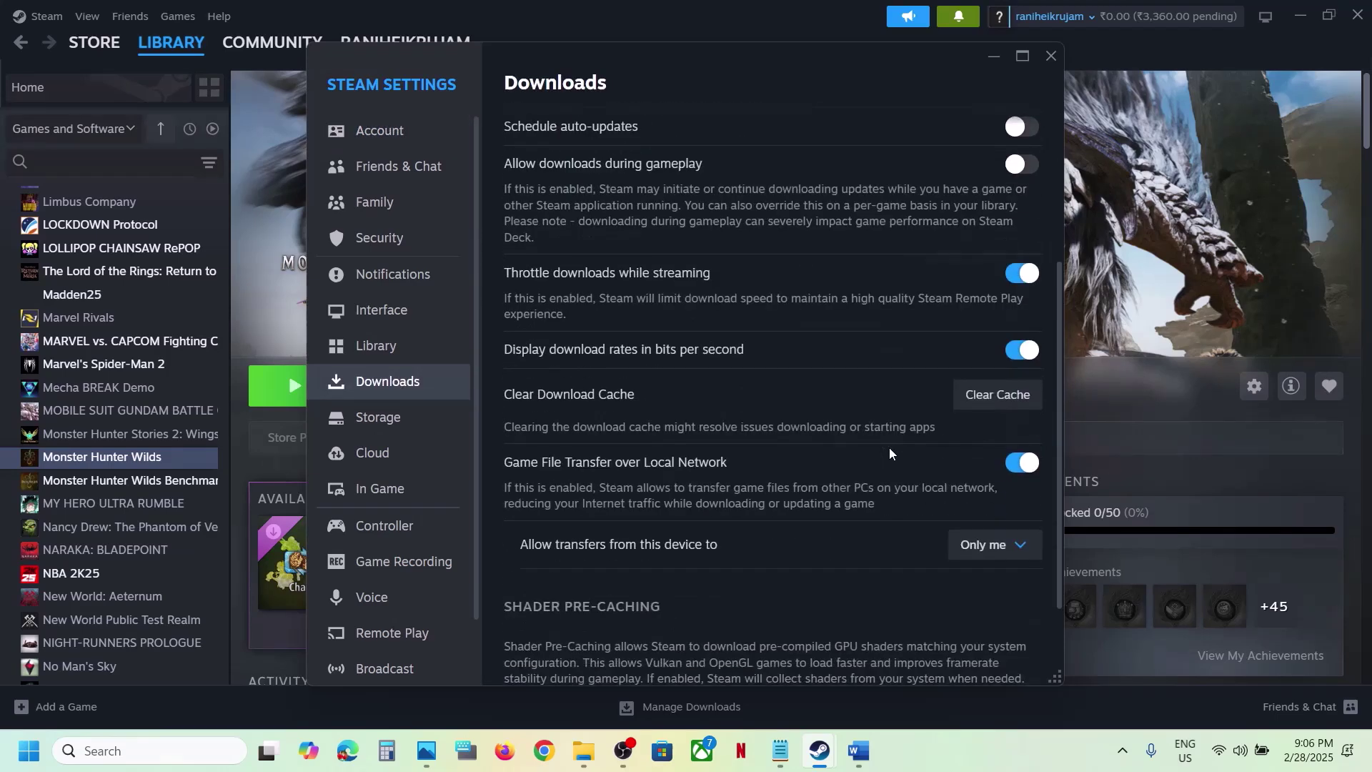
left_click(1013, 399)
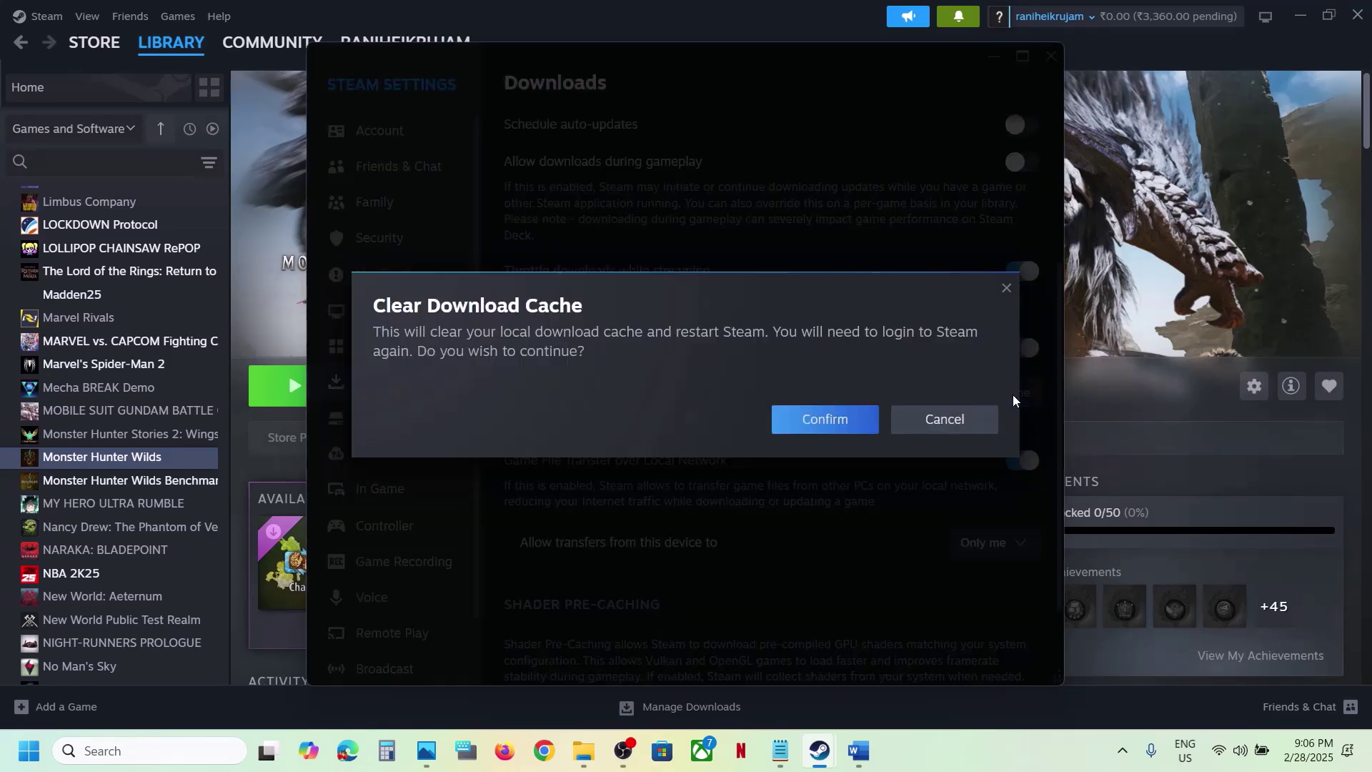
left_click(1006, 290)
left_click(1054, 58)
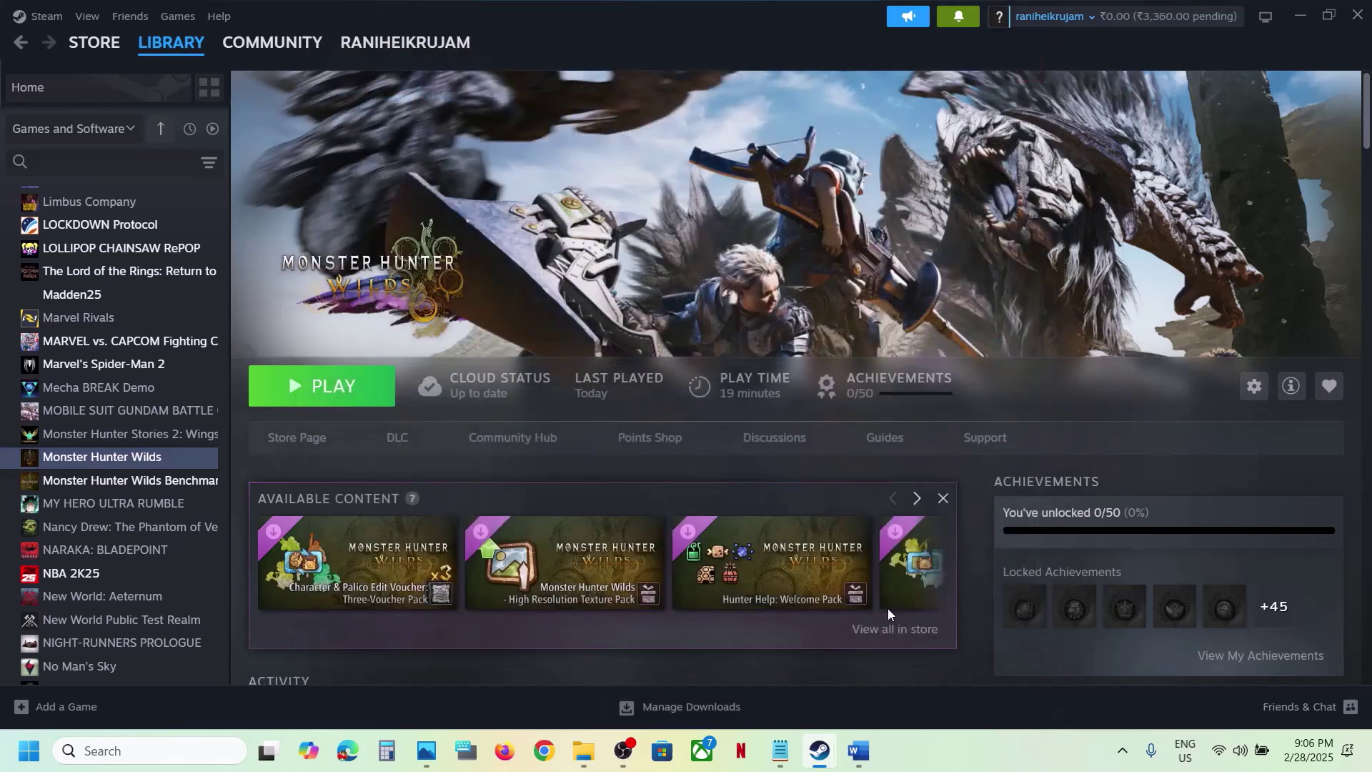
Return to the Word document and highlight "Turn off/close VPN" and "uninstall VPN" in the Step 10 line
left_click(858, 750)
scroll(276, 479, "down", 3)
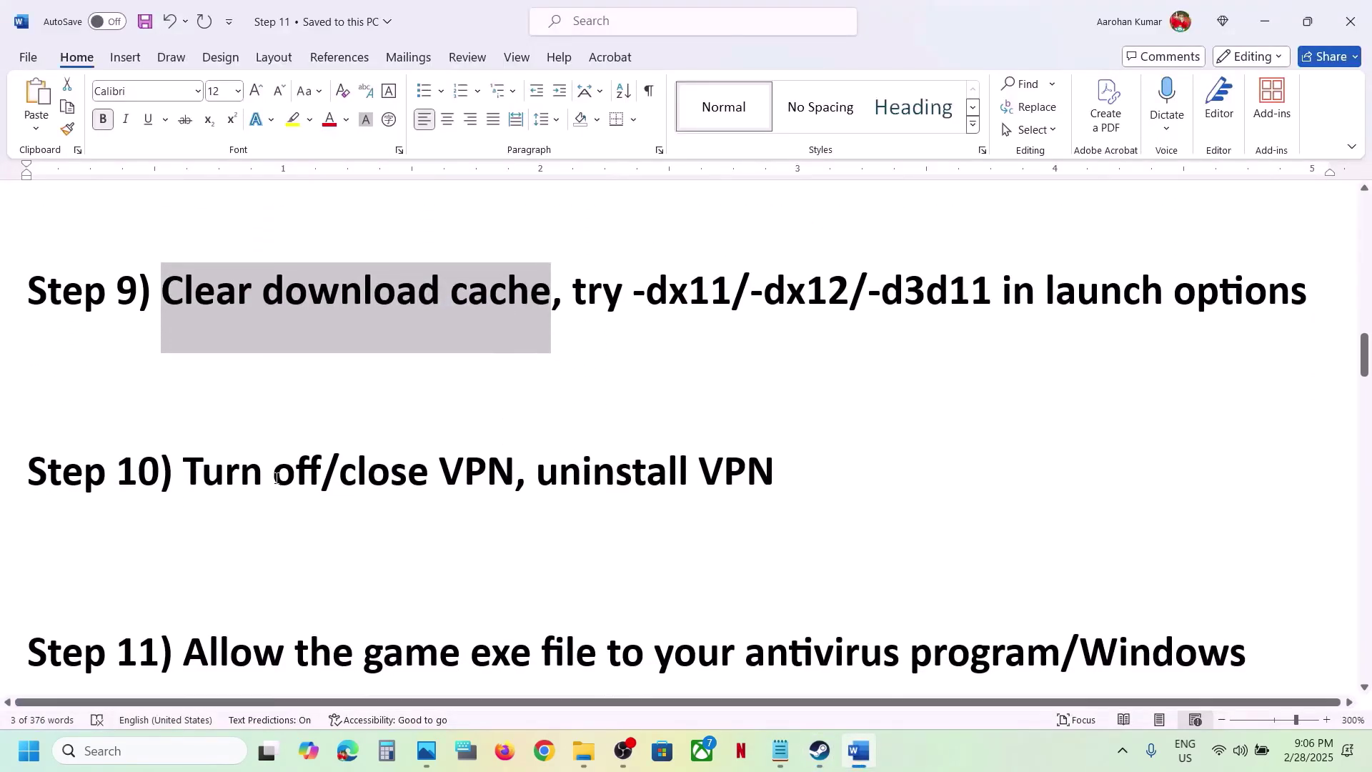
scroll(278, 478, "up", 1)
left_click_drag(201, 535, 485, 514)
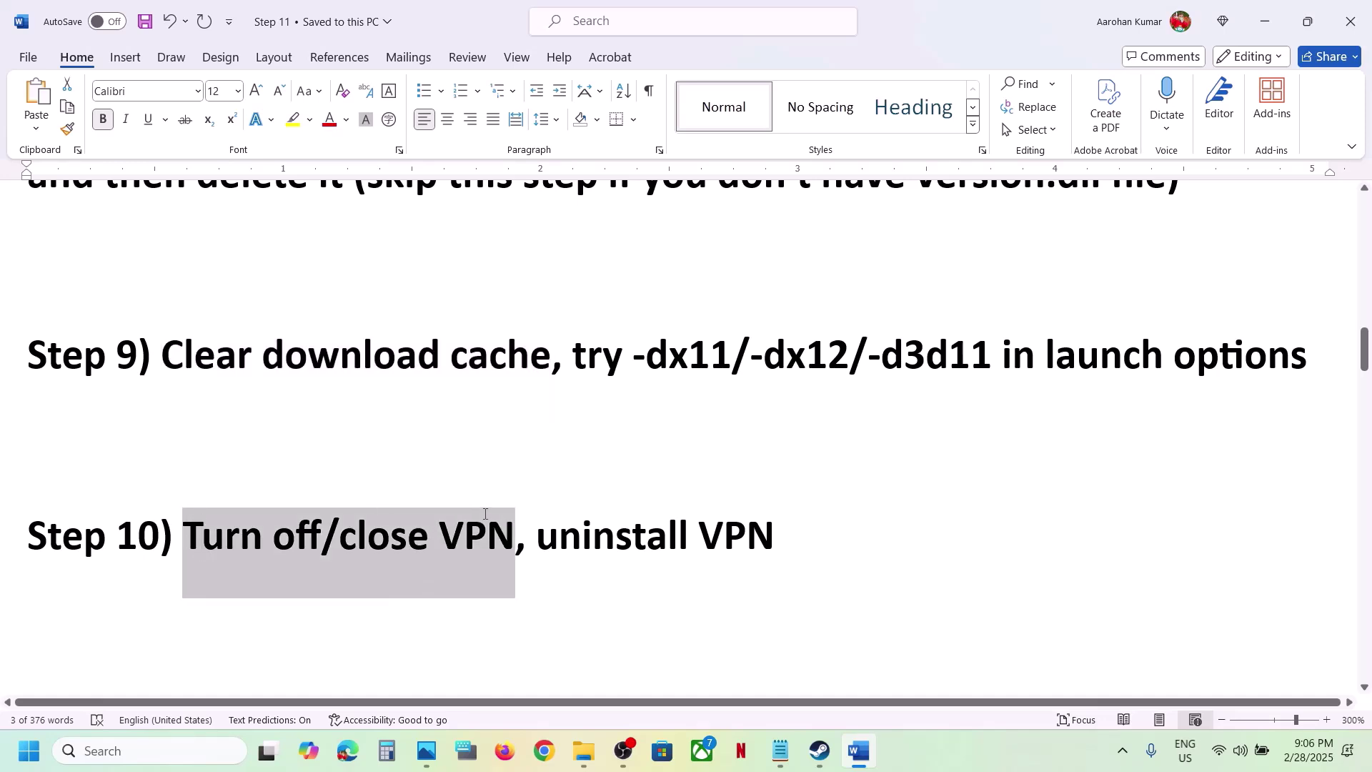
left_click_drag(538, 536, 750, 539)
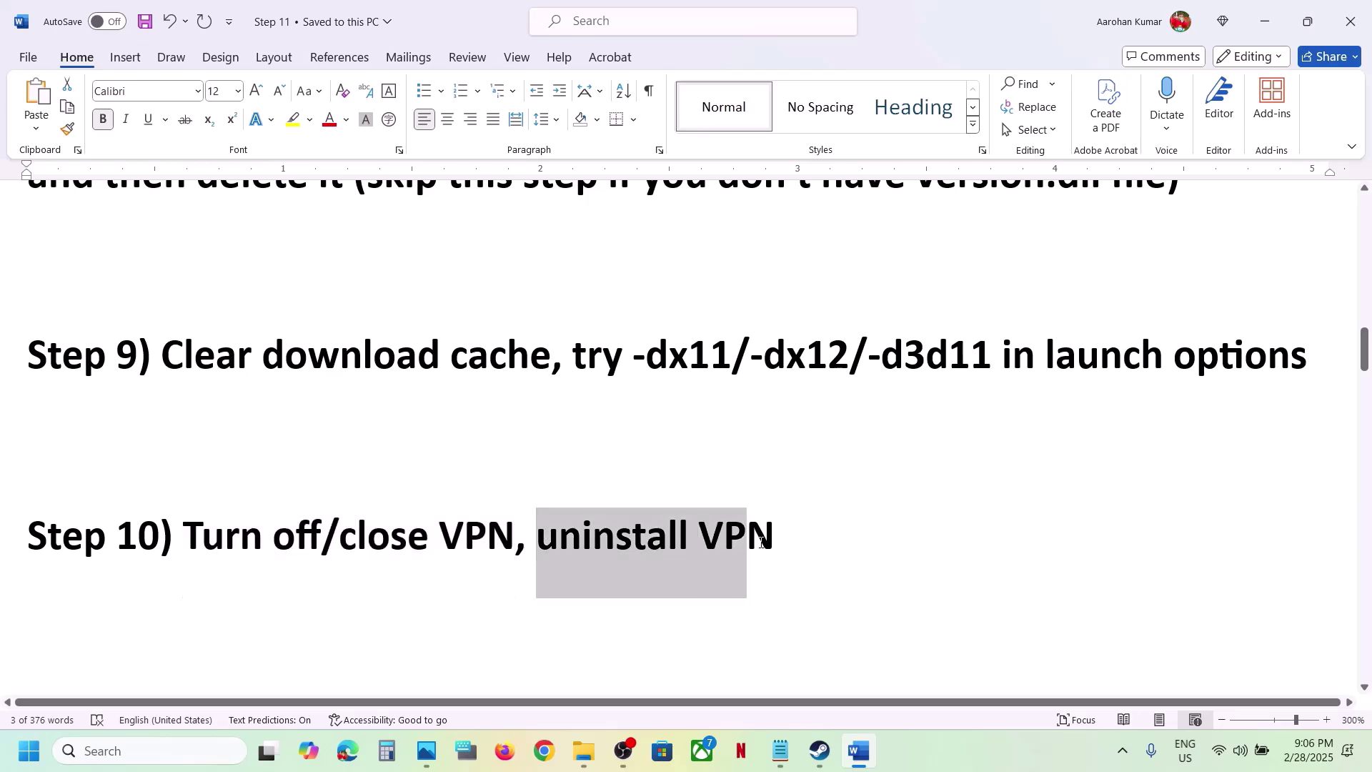
left_click(298, 554)
Highlight the Step 11 instruction about allowing the game exe file in the antivirus program, Windows Security and Firewall
scroll(298, 554, "down", 4)
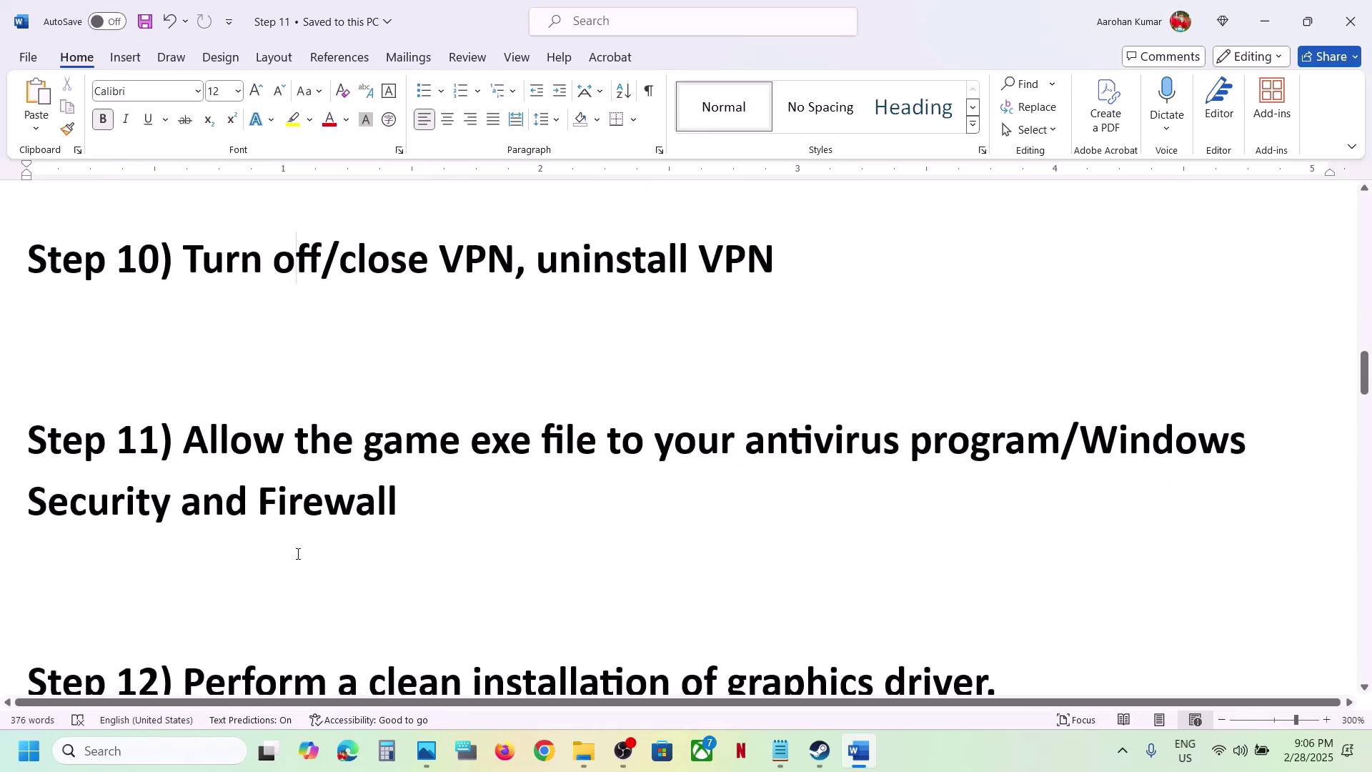
scroll(298, 554, "up", 1)
left_click_drag(195, 475, 460, 536)
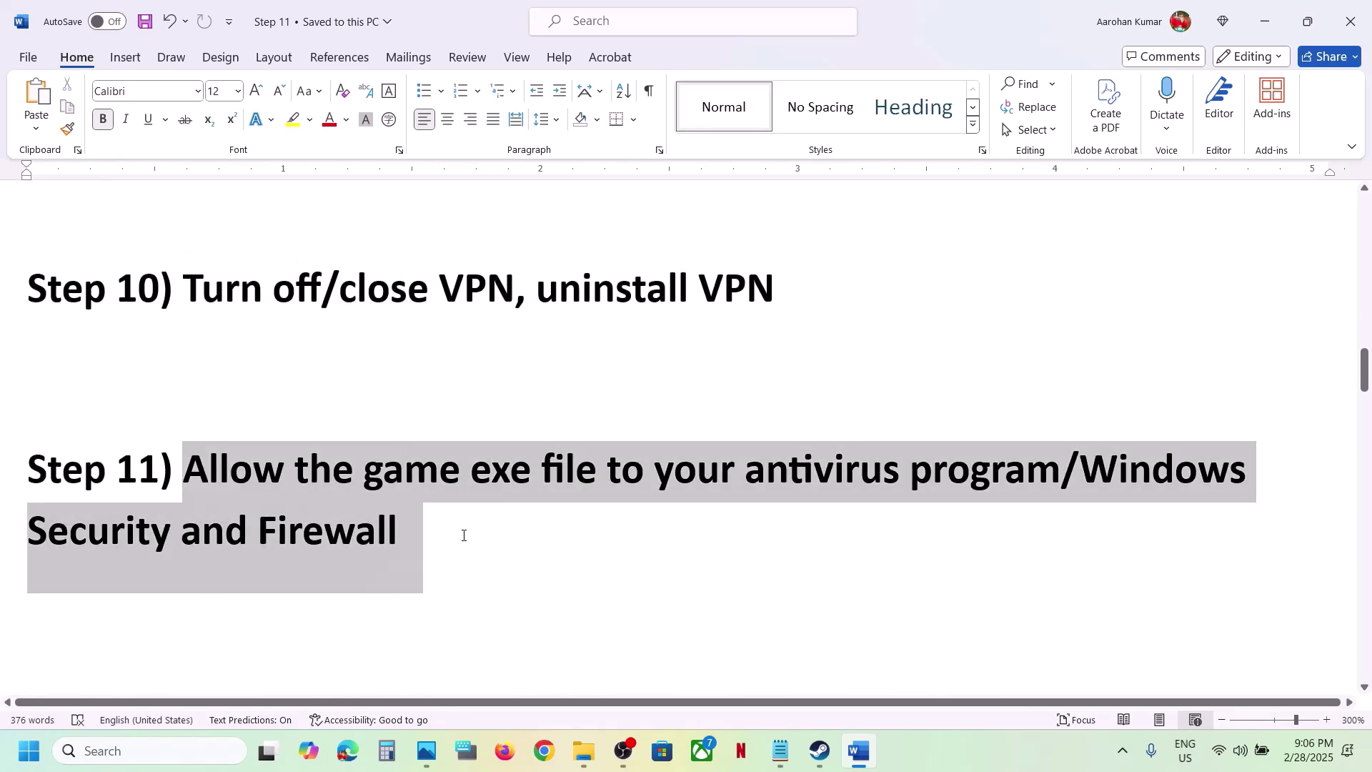
left_click(462, 541)
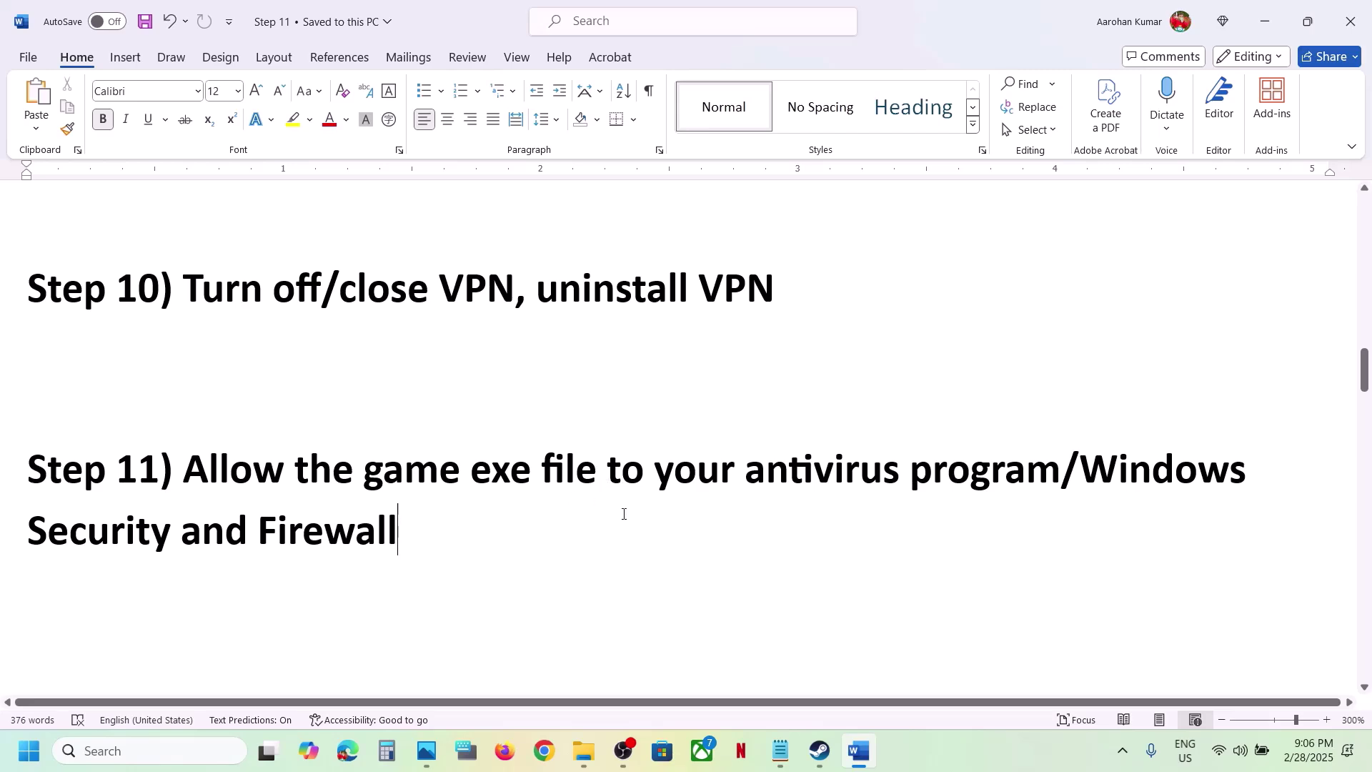
Open Windows Security's ransomware protection from Windows Settings and show the apps allowed through Controlled folder access
key("super+i")
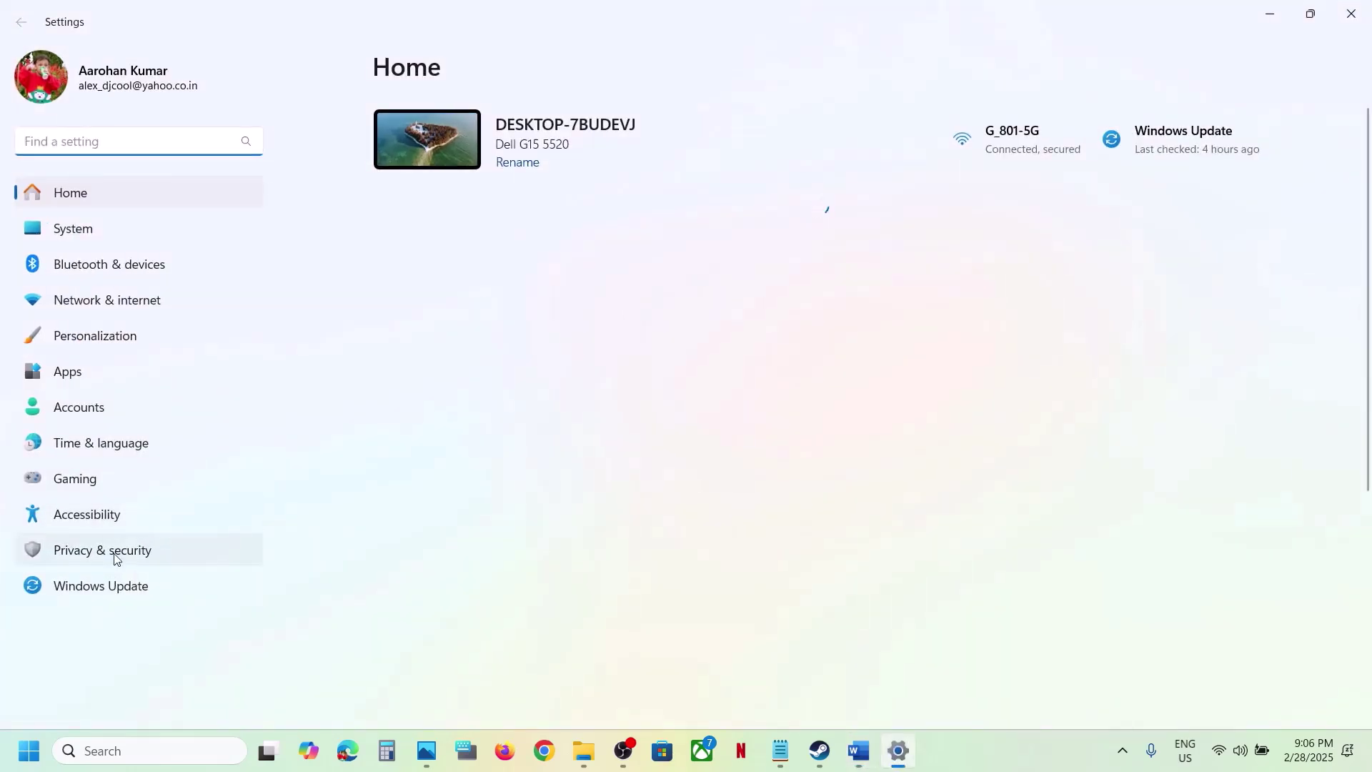
left_click(116, 558)
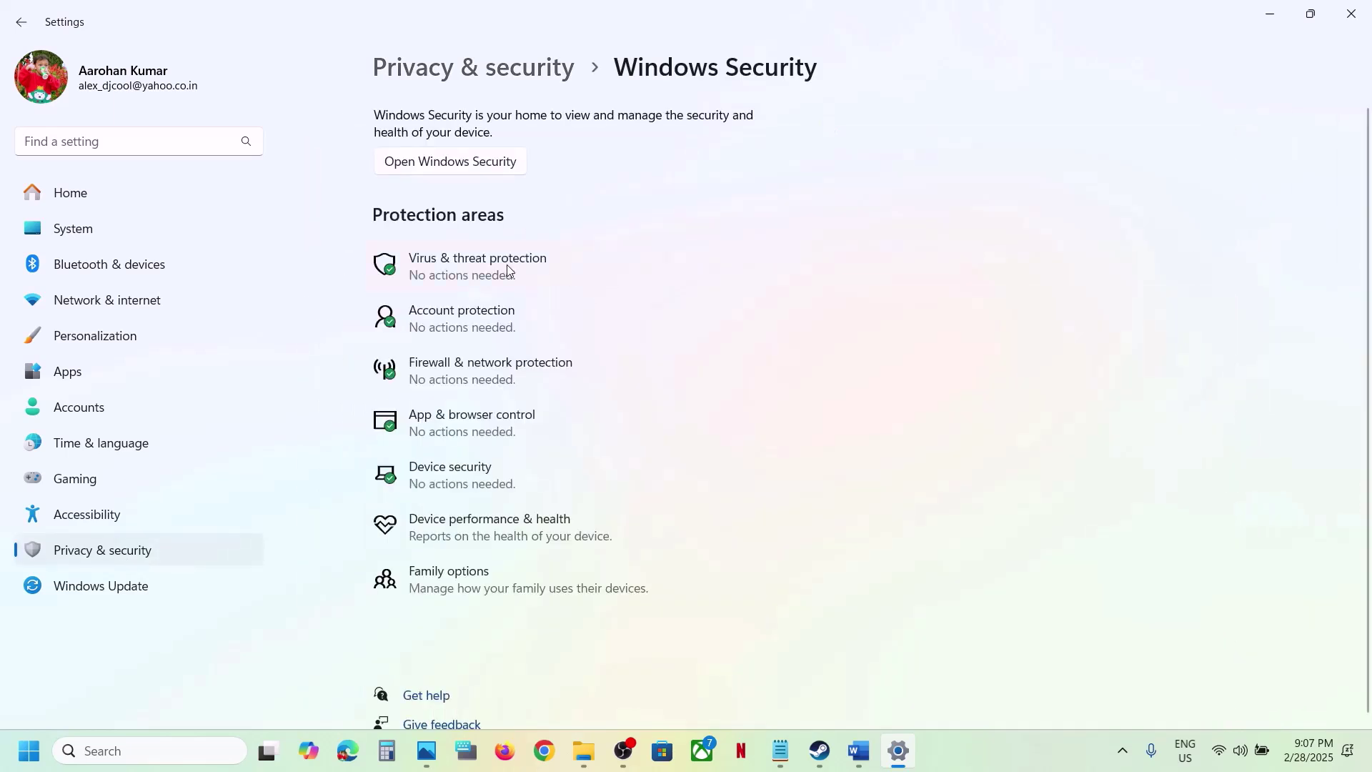
left_click(520, 269)
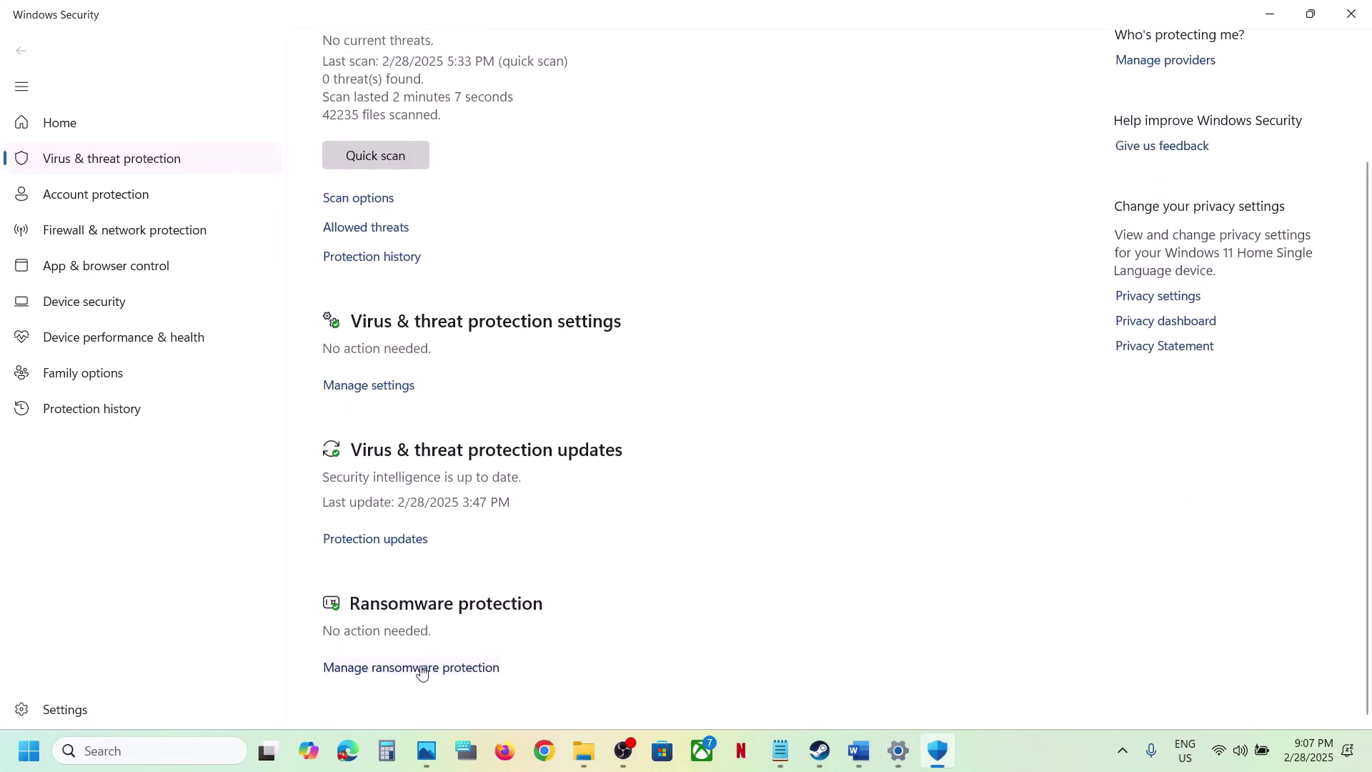
left_click(423, 669)
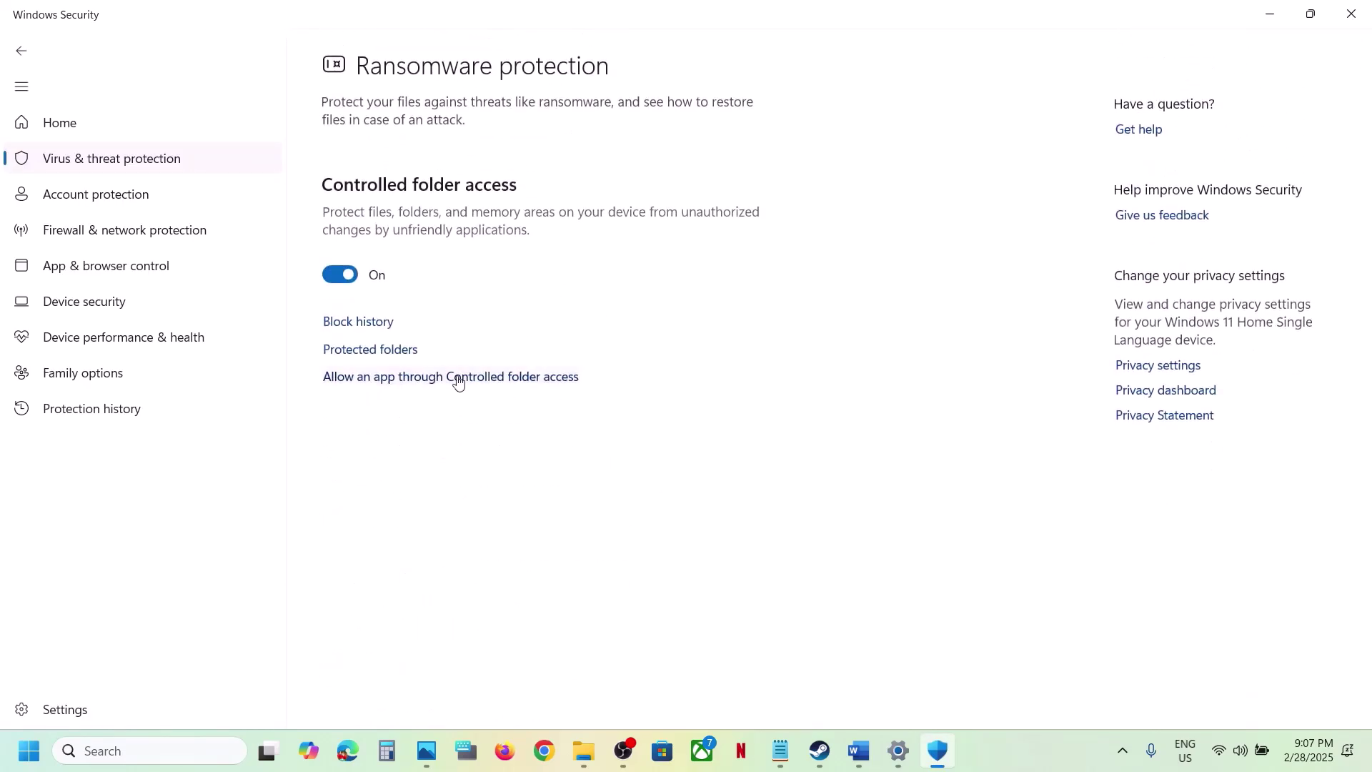
left_click(442, 379)
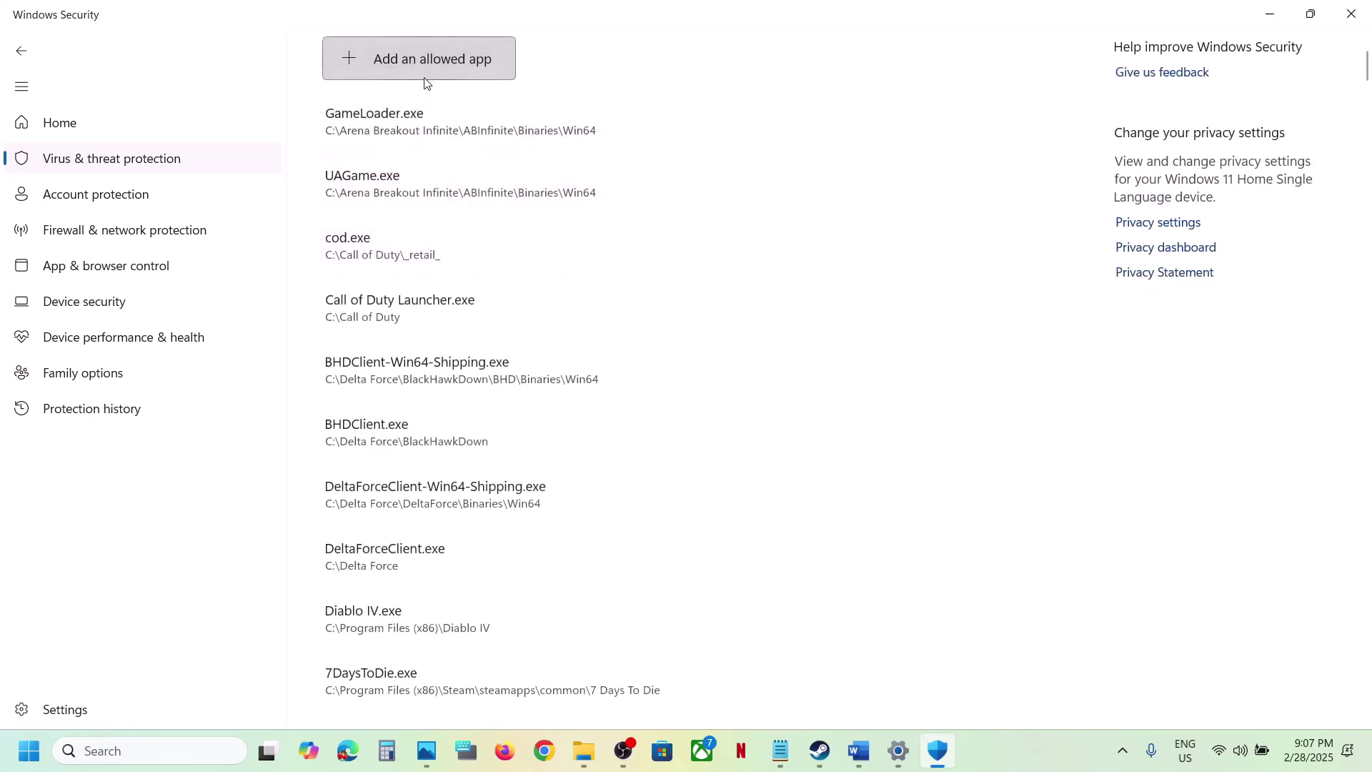
Add the MonsterHunterWilds application from Steam's steamapps\common\MonsterHunterWilds folder as an allowed app for Controlled folder access
left_click(424, 79)
left_click(408, 130)
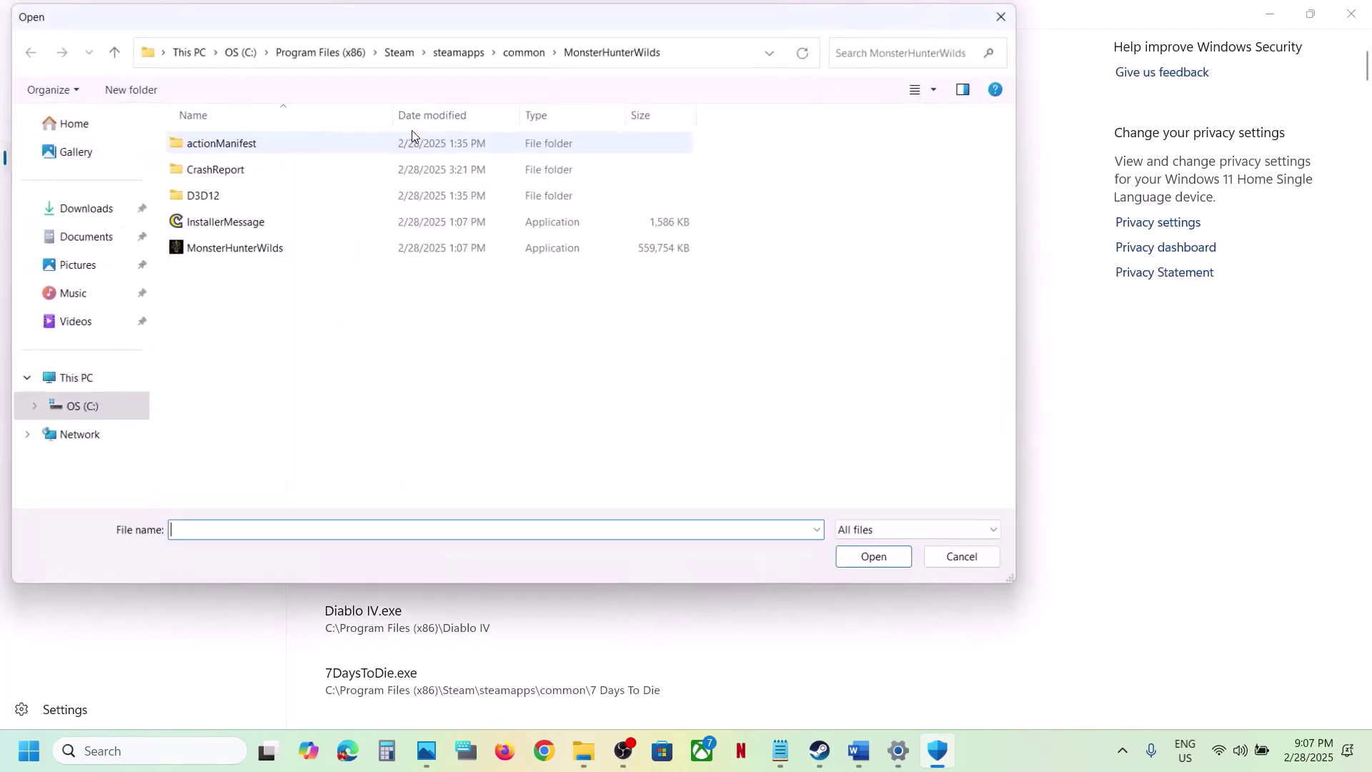
left_click(688, 53)
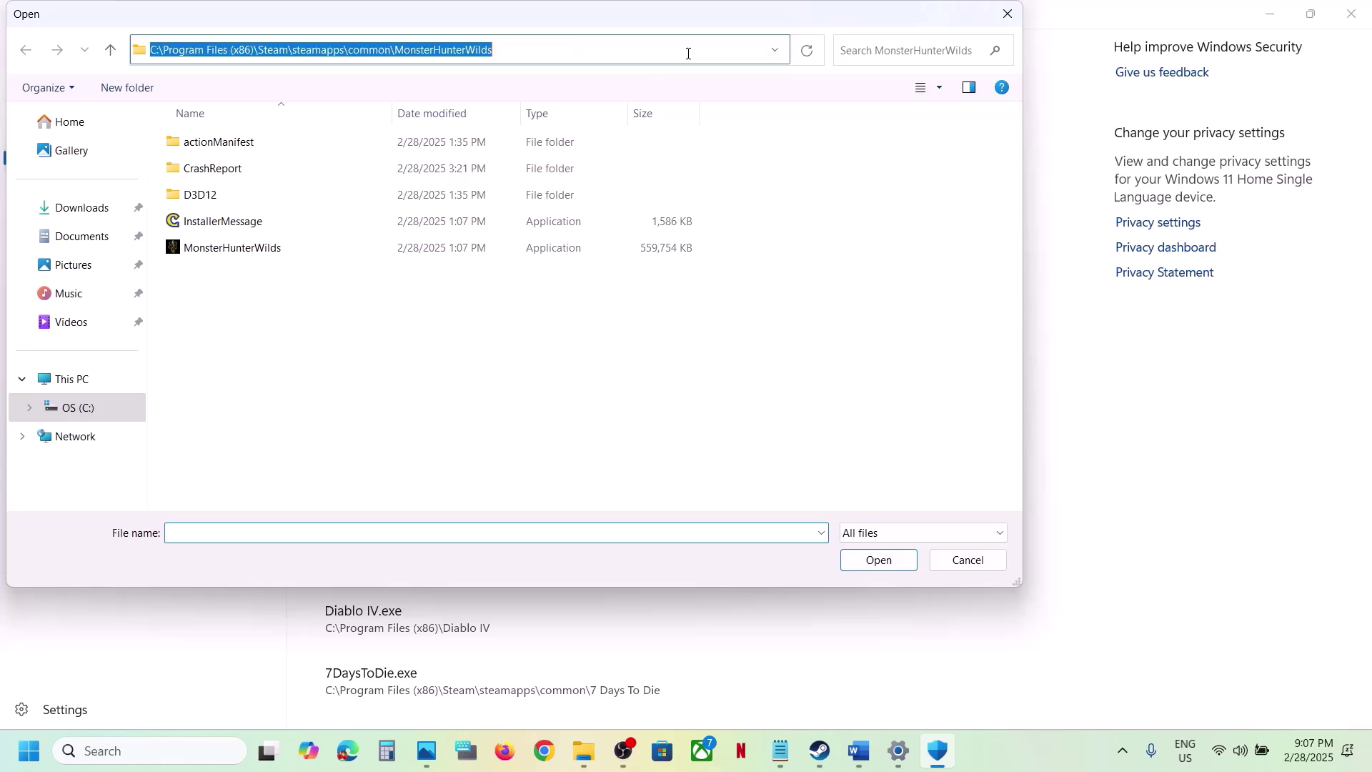
left_click(247, 248)
left_click(877, 561)
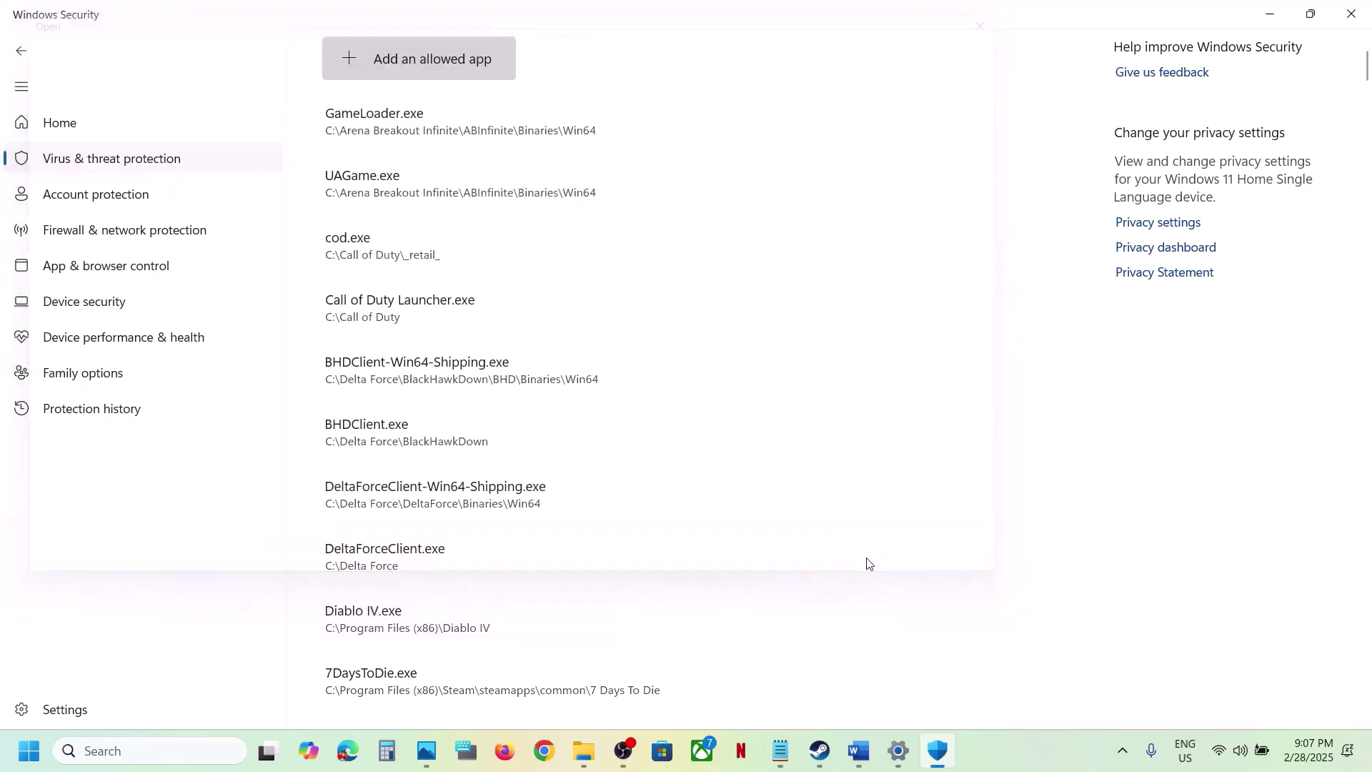
Search Windows for "control", open Control Panel, and go to the apps allowed through Windows Defender Firewall
left_click(205, 749)
type("control")
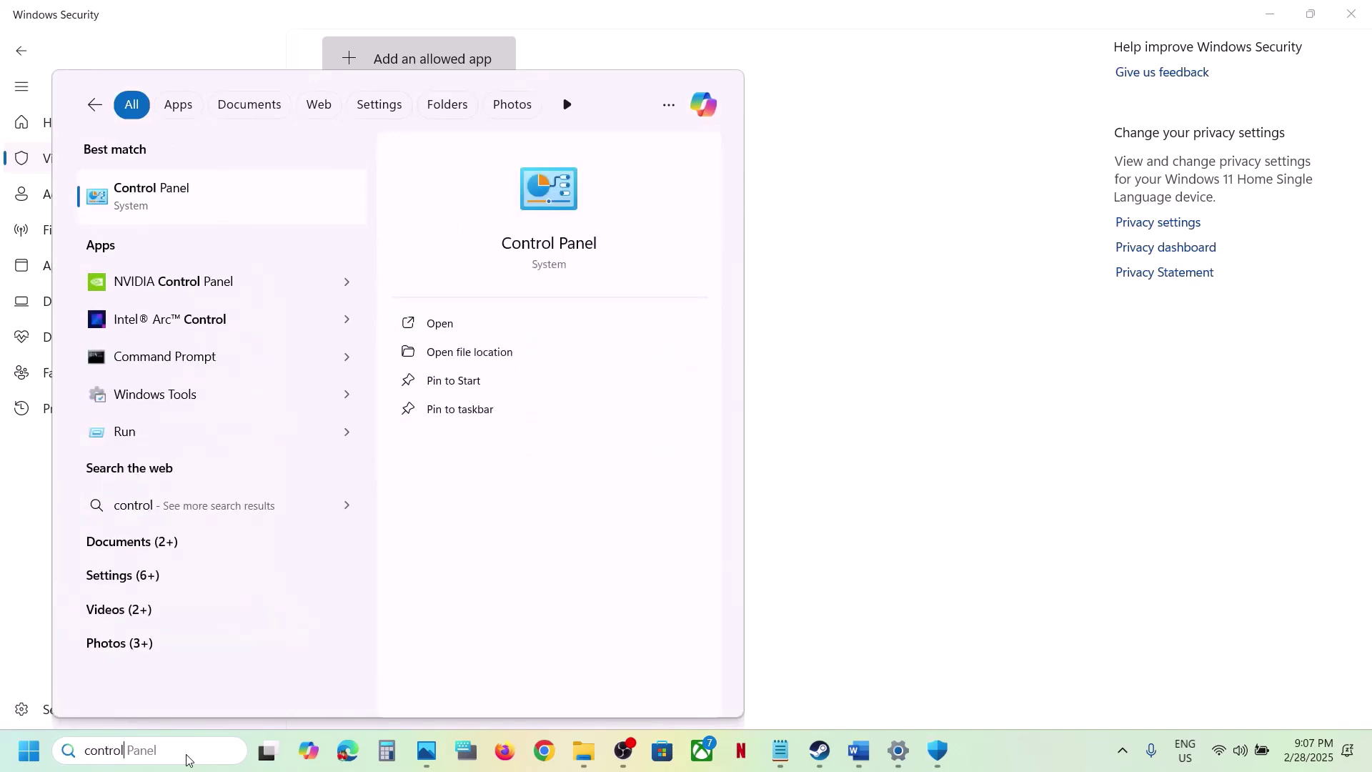
key("Return")
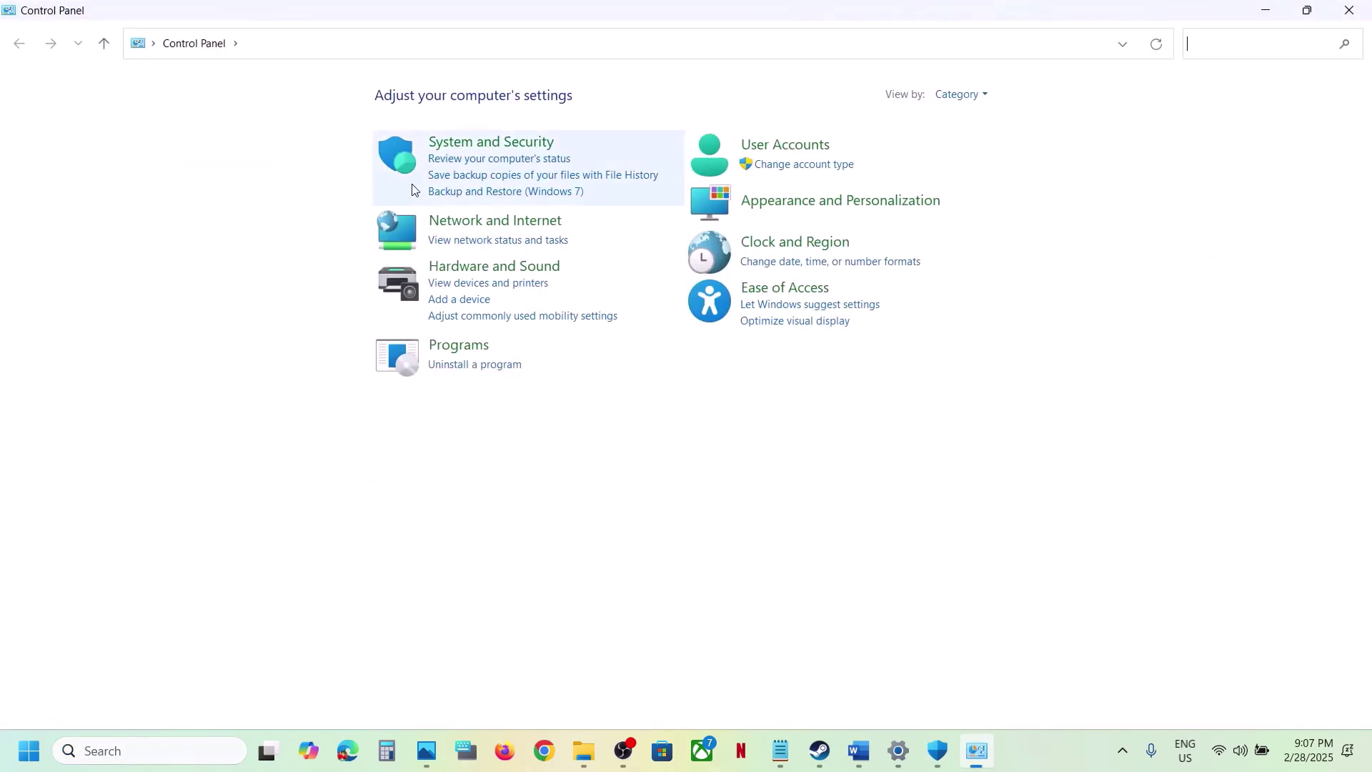
left_click(464, 148)
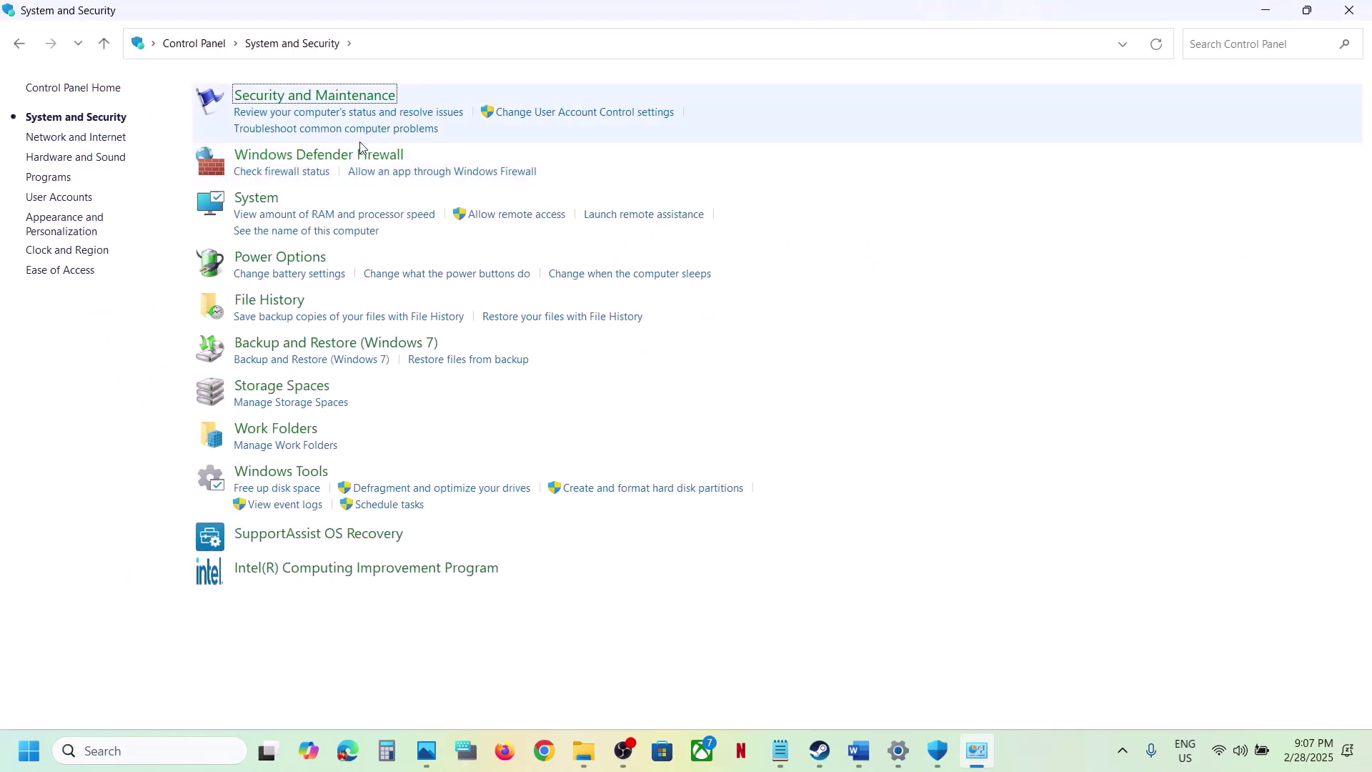
left_click(336, 157)
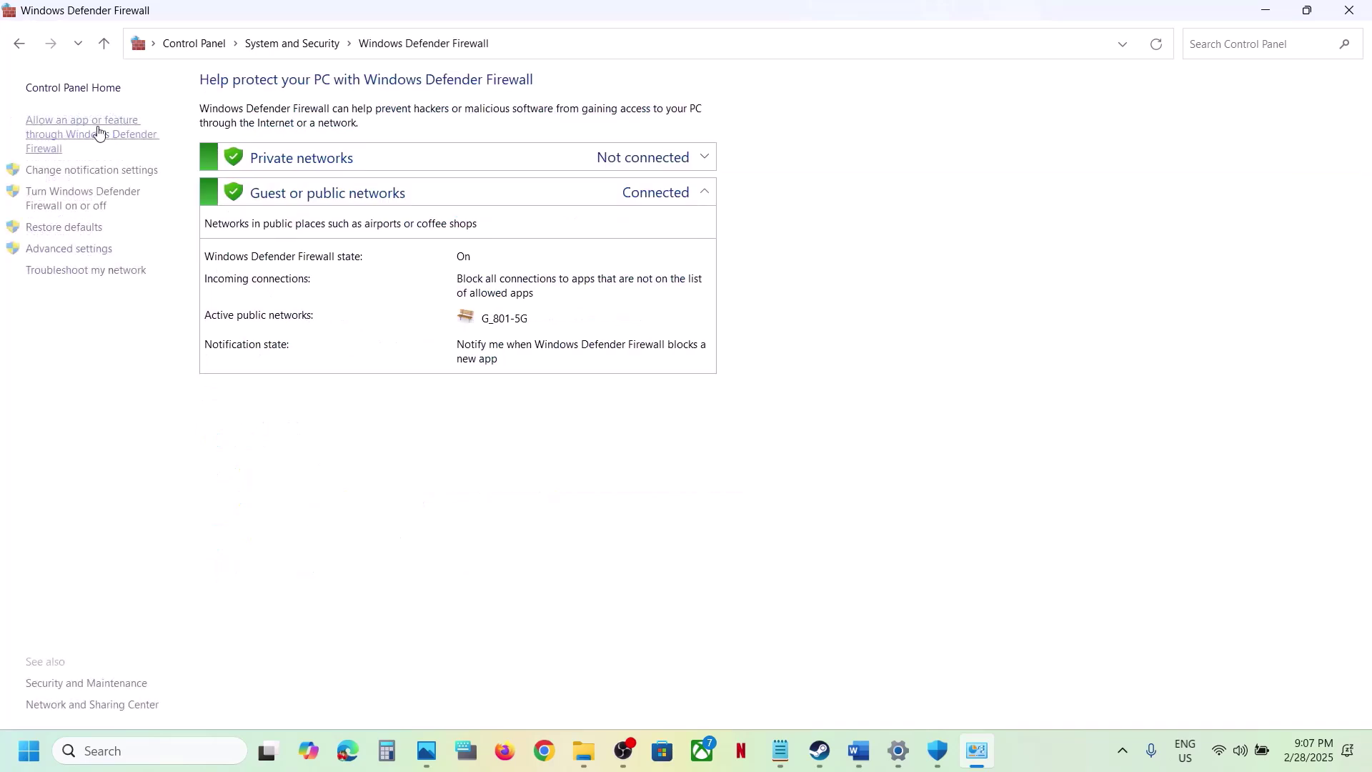
left_click(109, 138)
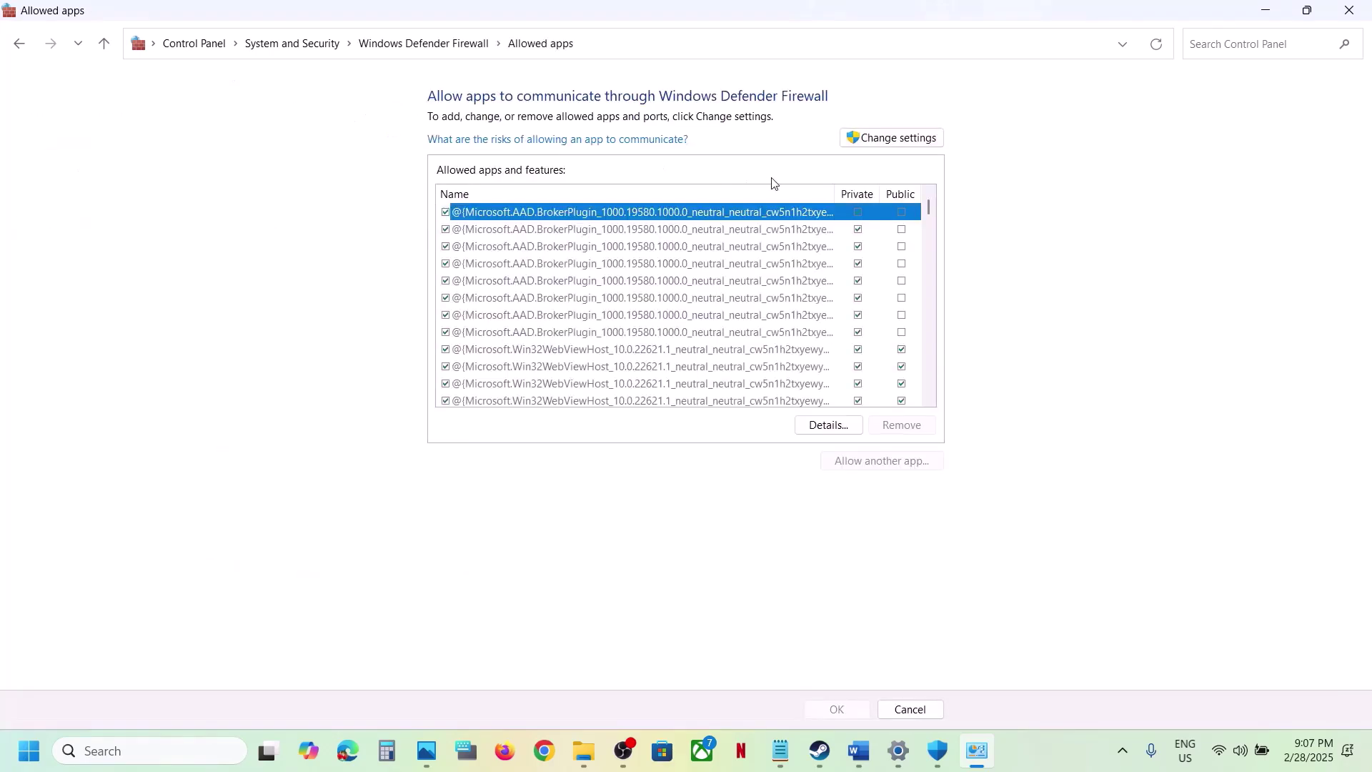
Unlock the firewall's allowed apps settings and try to add the MonsterHunterWilds application as another allowed app
left_click(886, 138)
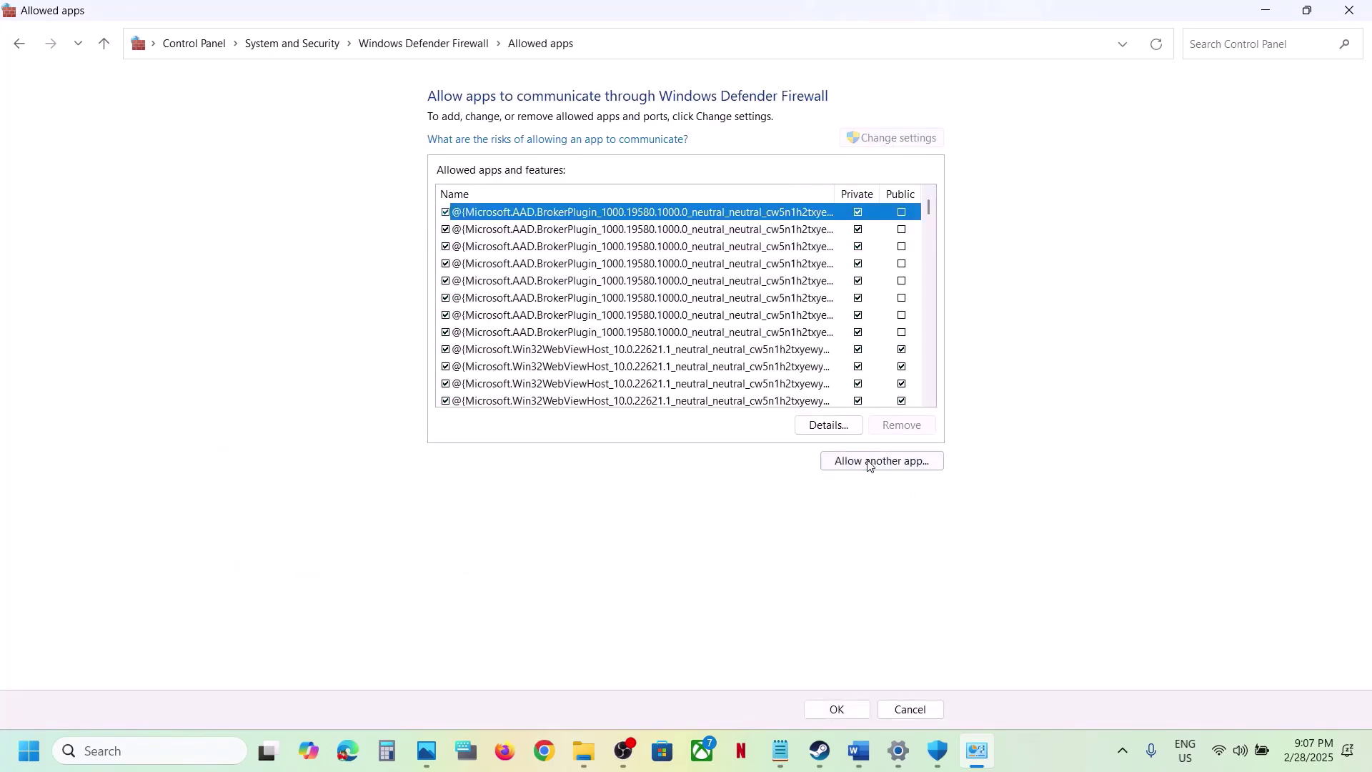
left_click(866, 463)
left_click(821, 458)
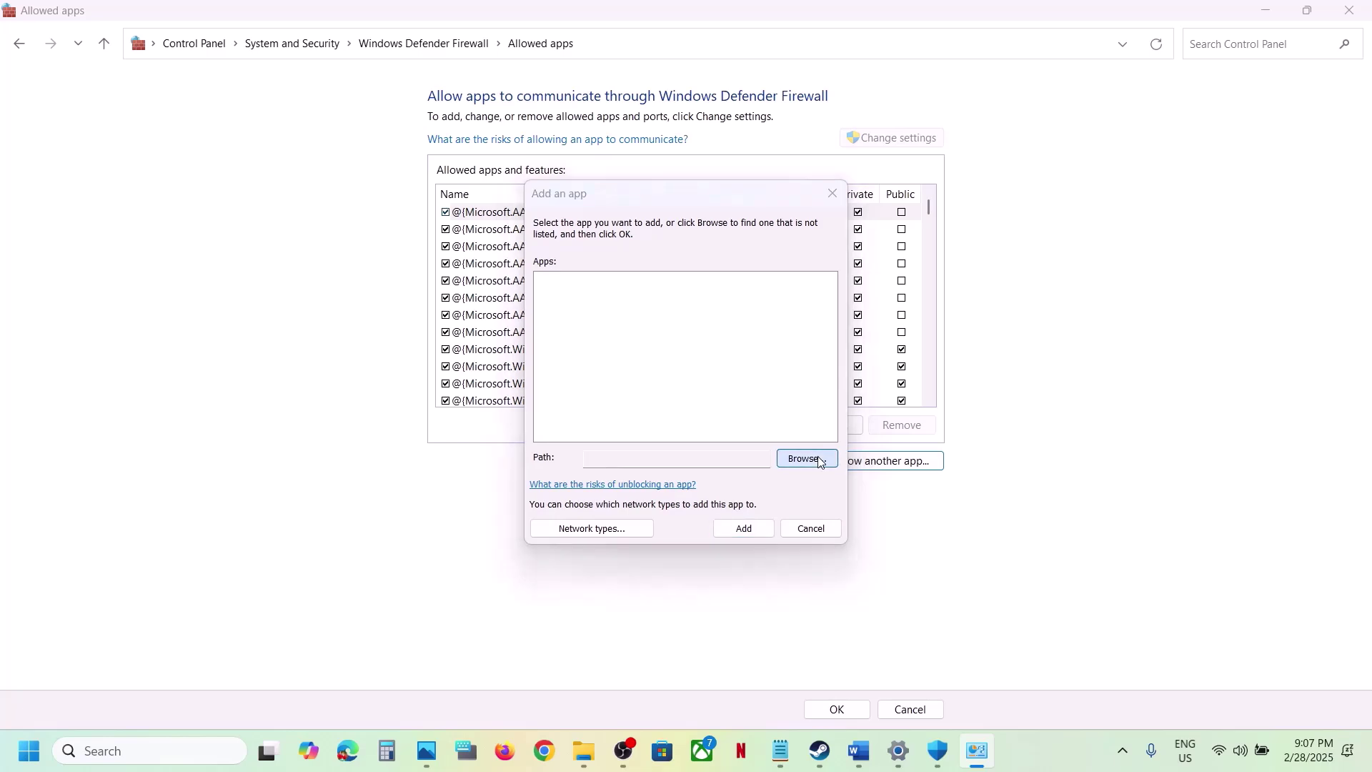
left_click(757, 418)
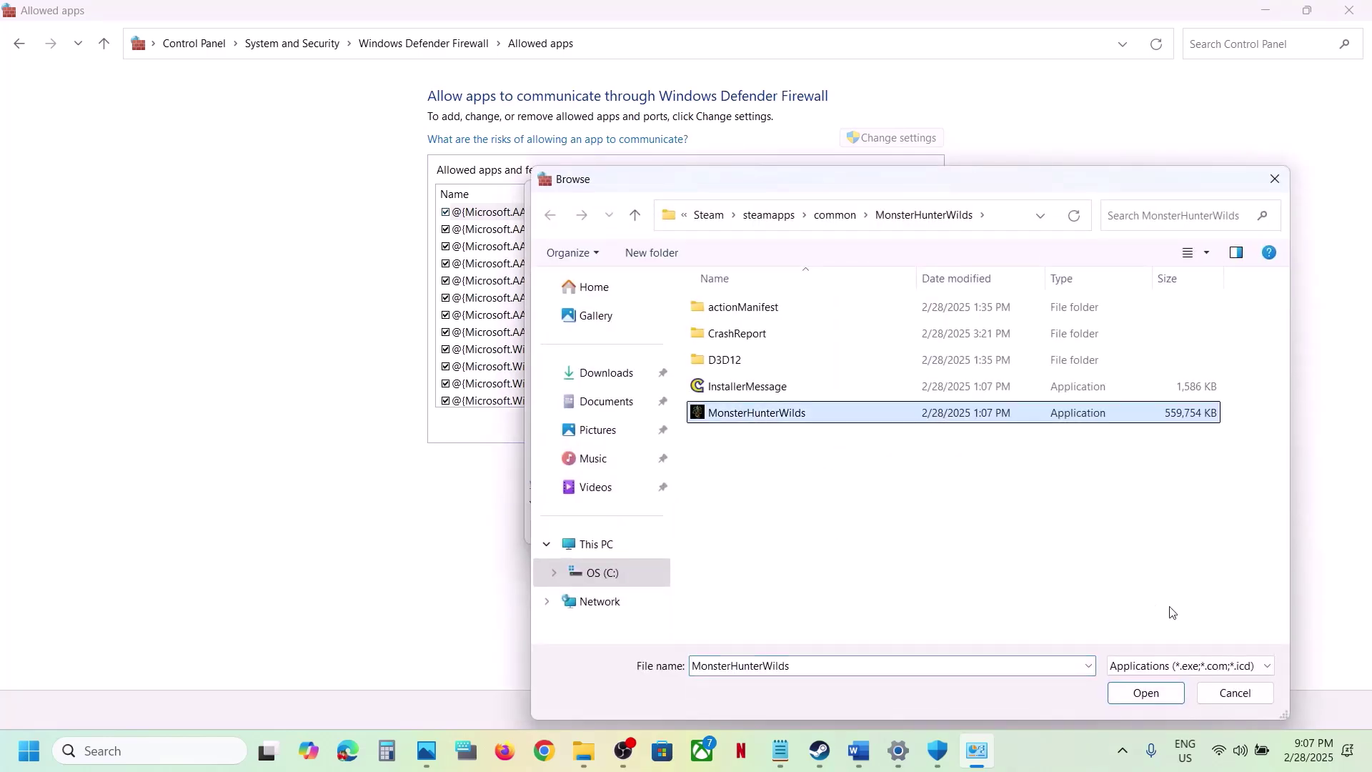
left_click(1151, 694)
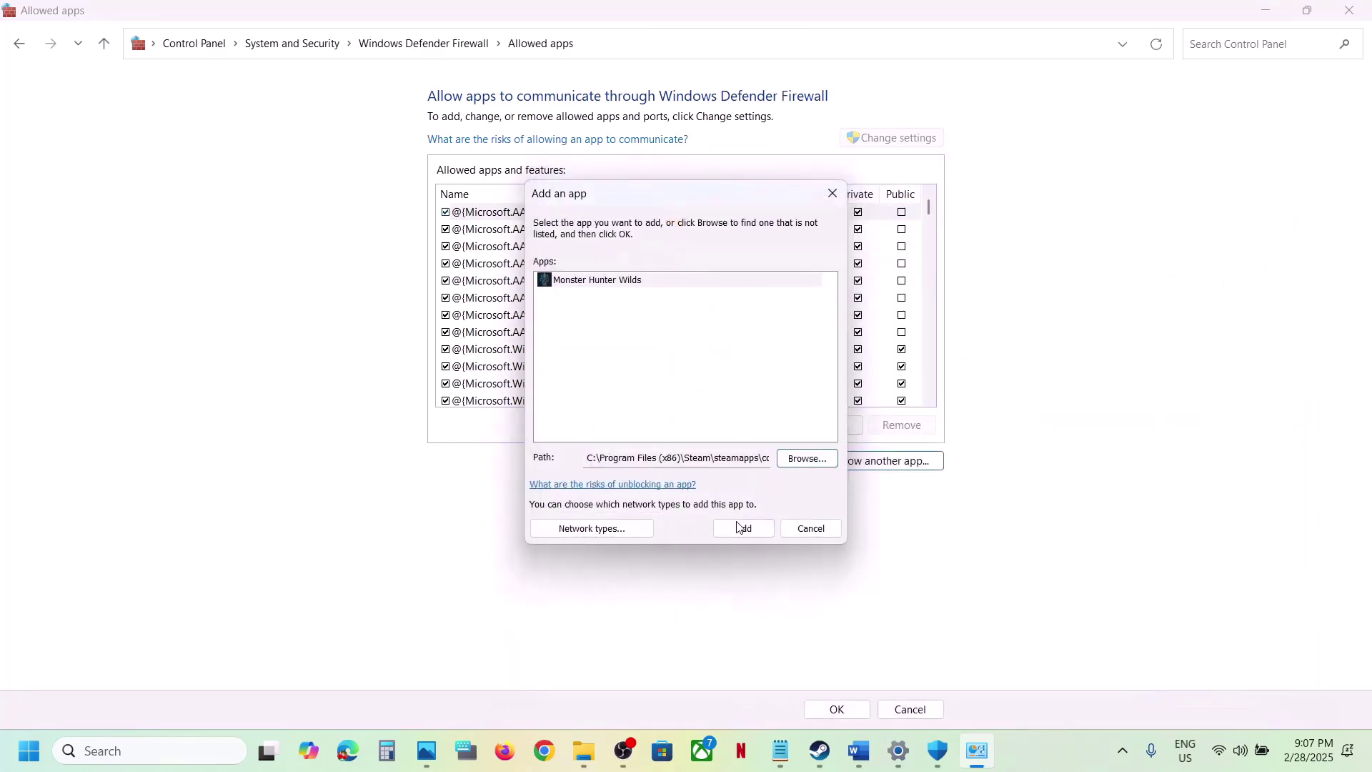
left_click(739, 527)
left_click(818, 440)
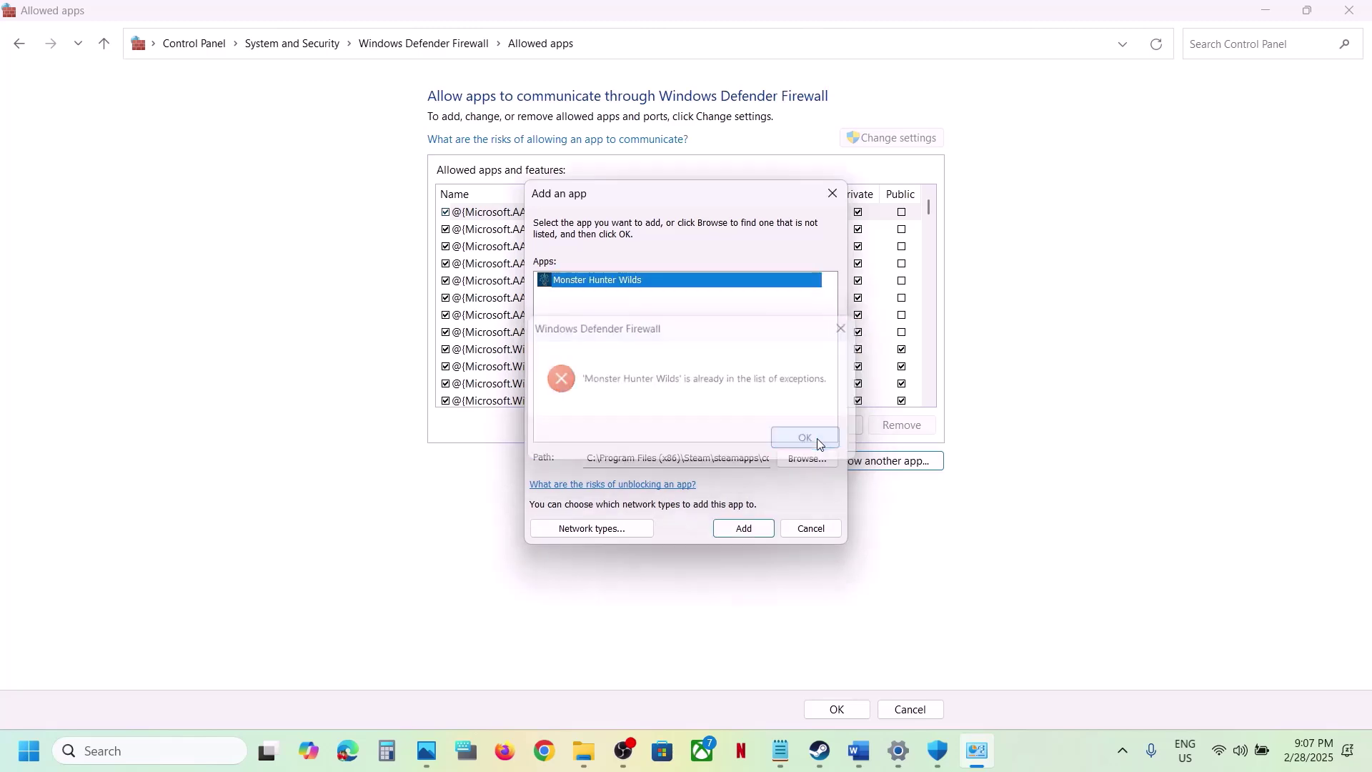
left_click(839, 198)
Locate the Monster Hunter Wilds entry in the firewall's allowed apps and features list
left_click(641, 350)
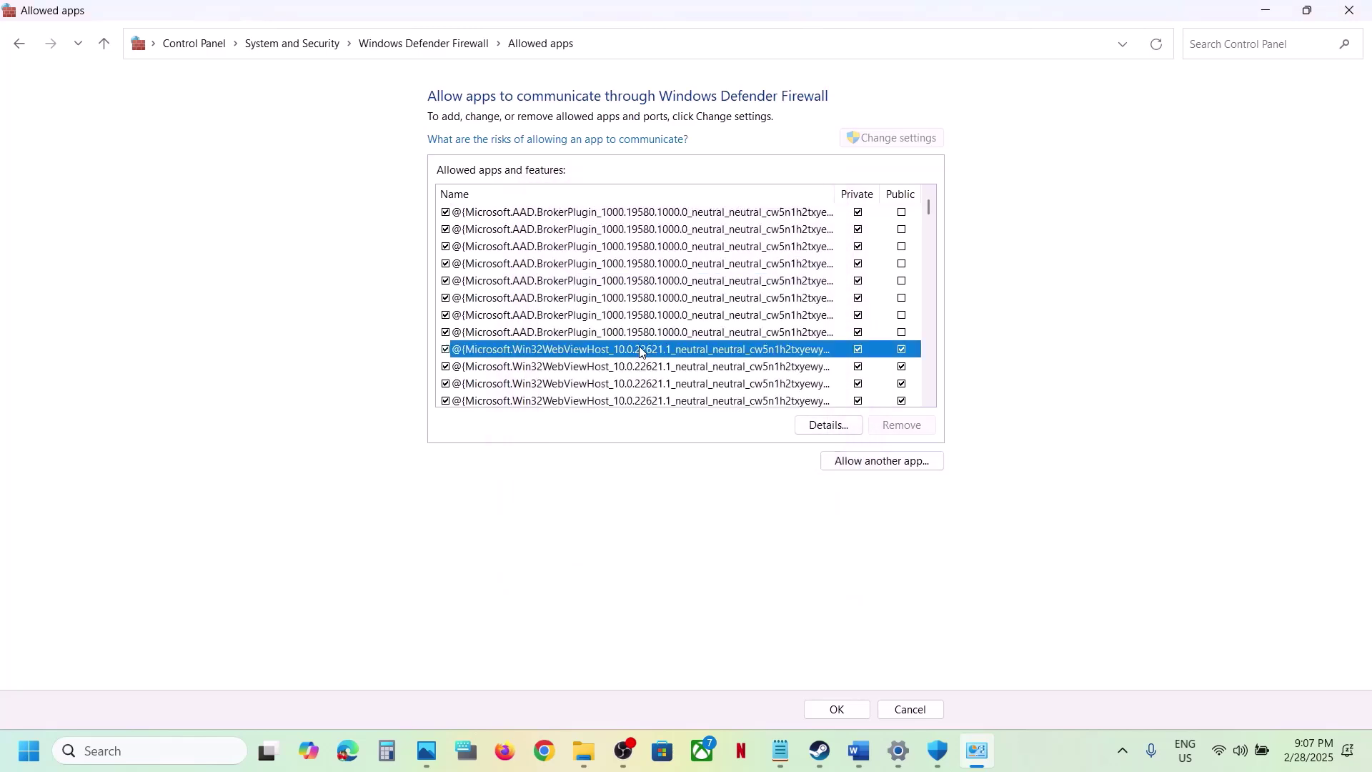
key("m")
key("m")
key("m")
key("m")
key("m")
key("m")
key("m")
key("m")
key("m")
key("m")
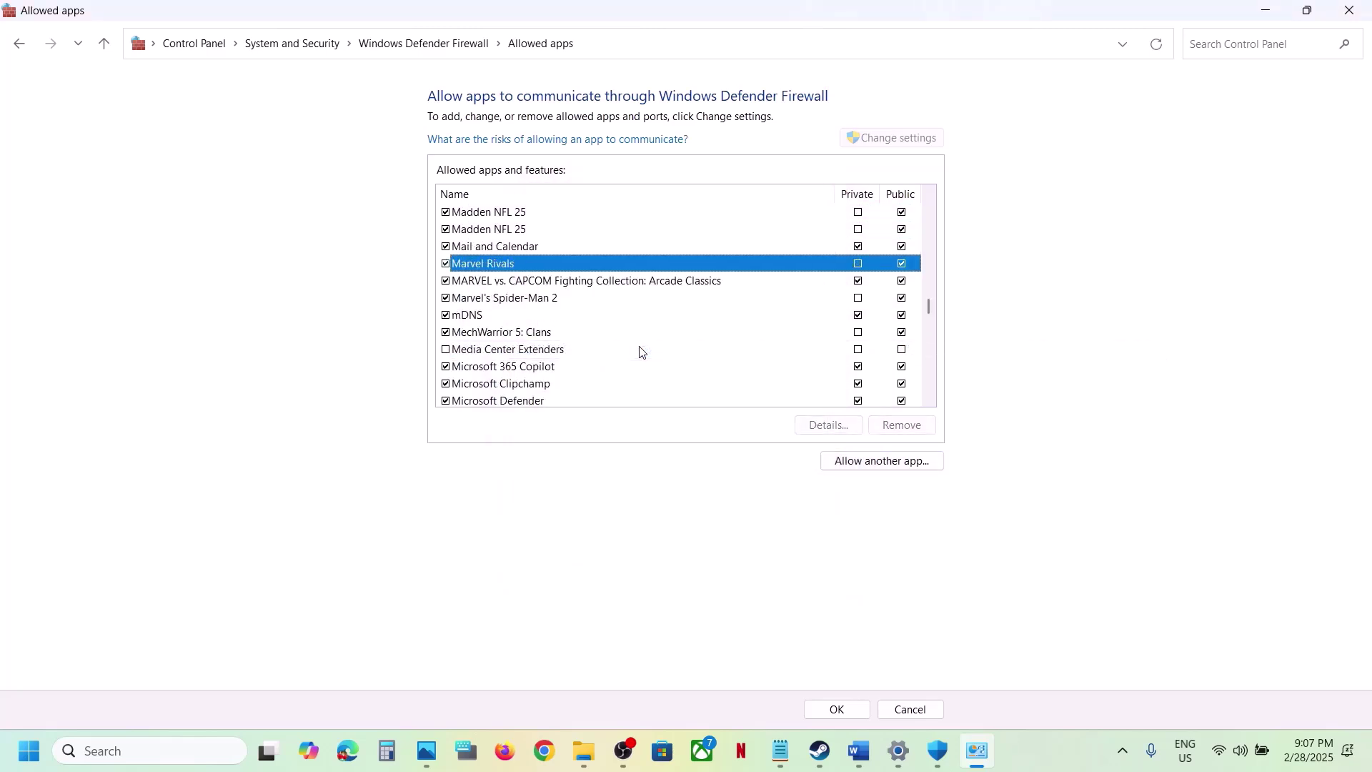
key("m")
key("m")
key("m")
key("m")
key("m")
key("m")
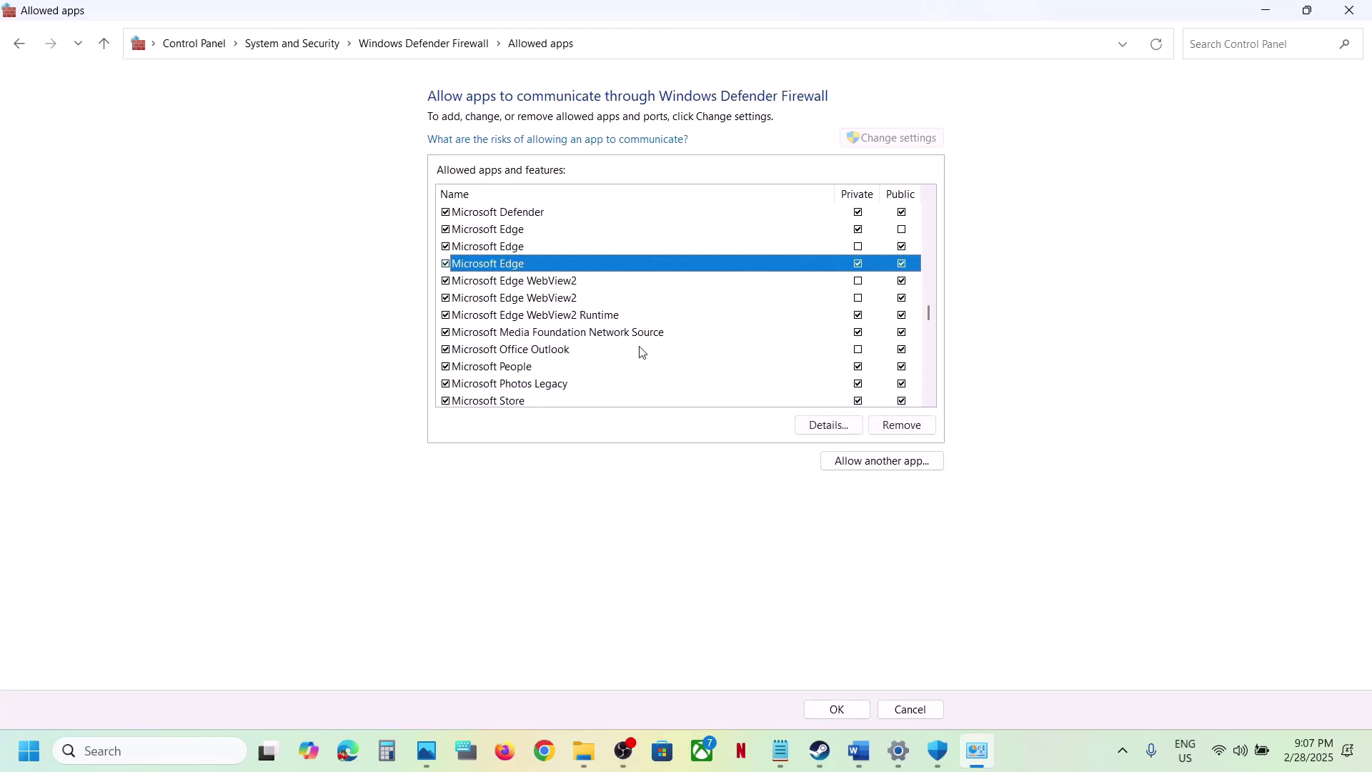
left_click(929, 401)
left_click(930, 401)
left_click(930, 401)
left_click(929, 401)
left_click(930, 401)
left_click(930, 401)
left_click(930, 401)
left_click(929, 400)
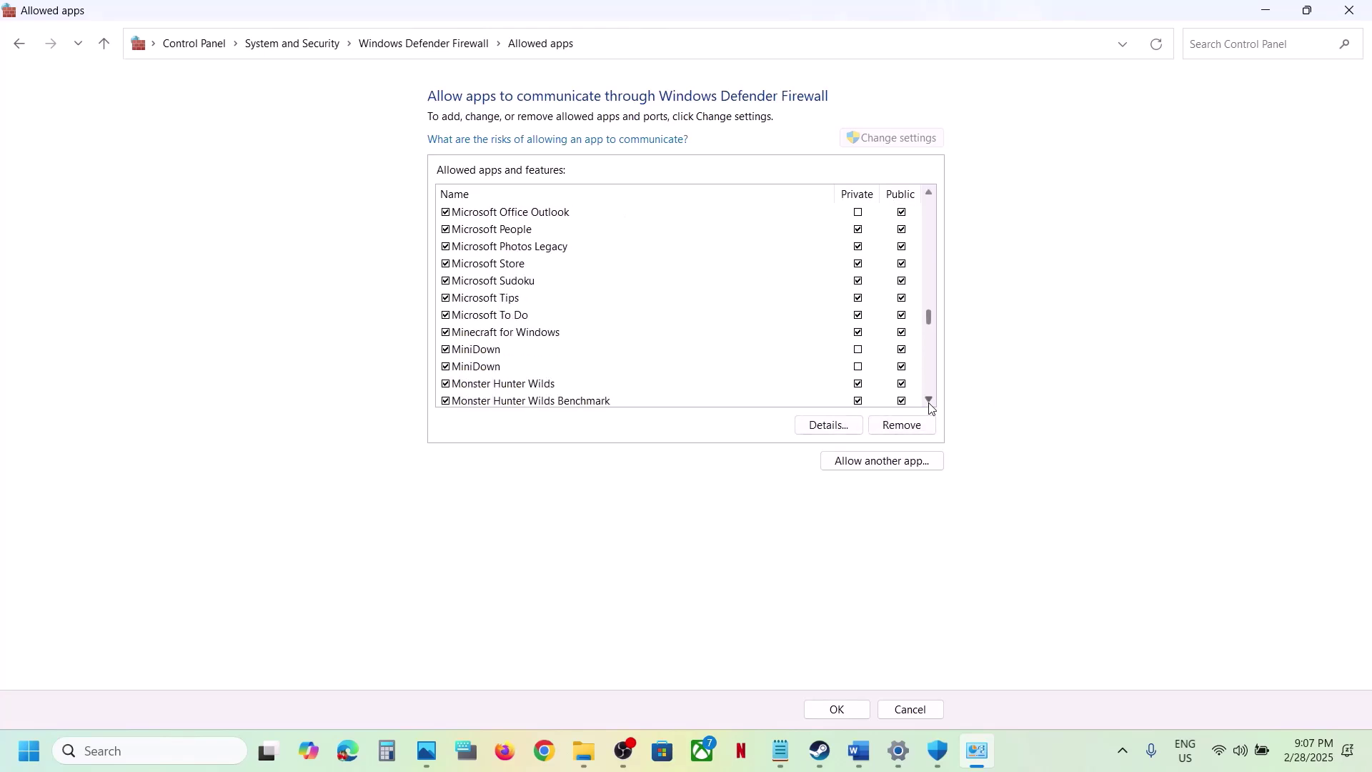
Select the Monster Hunter Wilds entry among the firewall's allowed apps, and close the Allowed apps, Windows Security and Settings windows
left_click(930, 401)
left_click(930, 401)
left_click(518, 351)
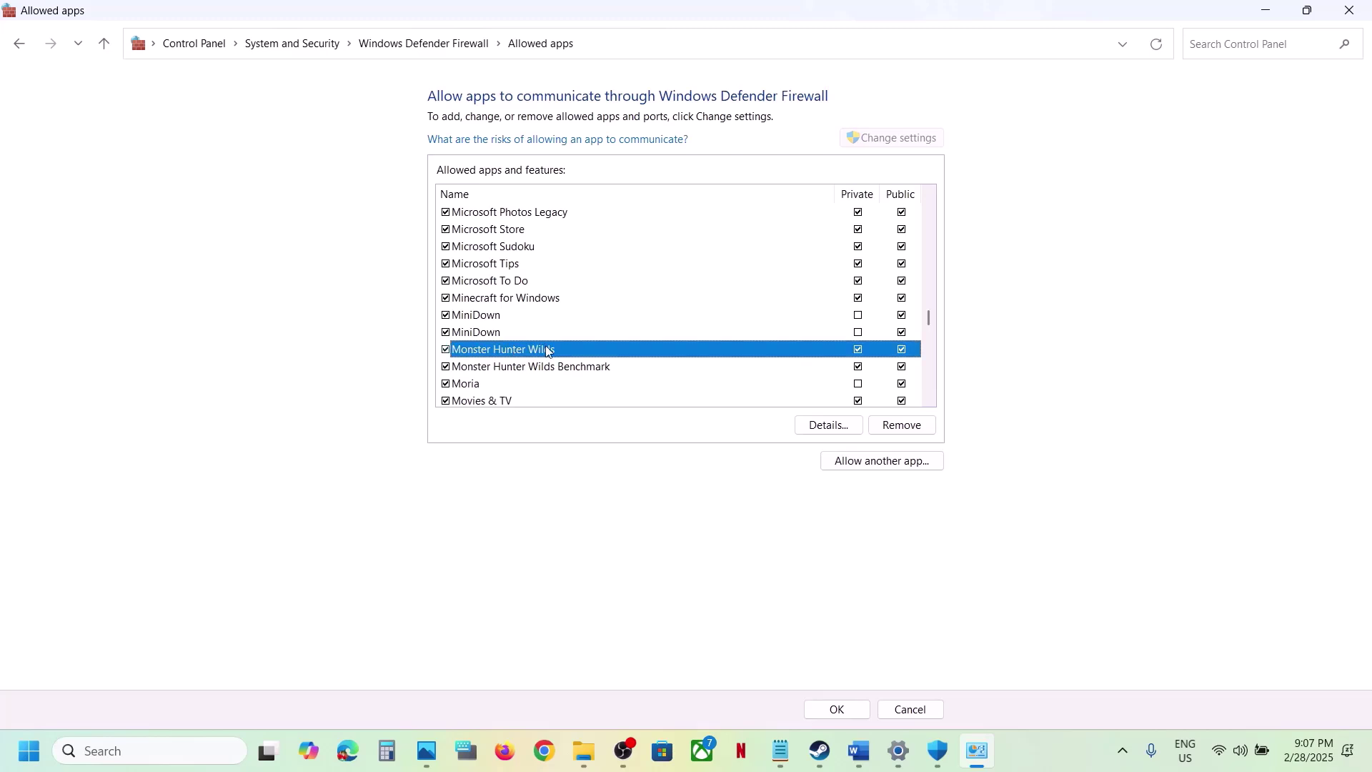
left_click(1350, 10)
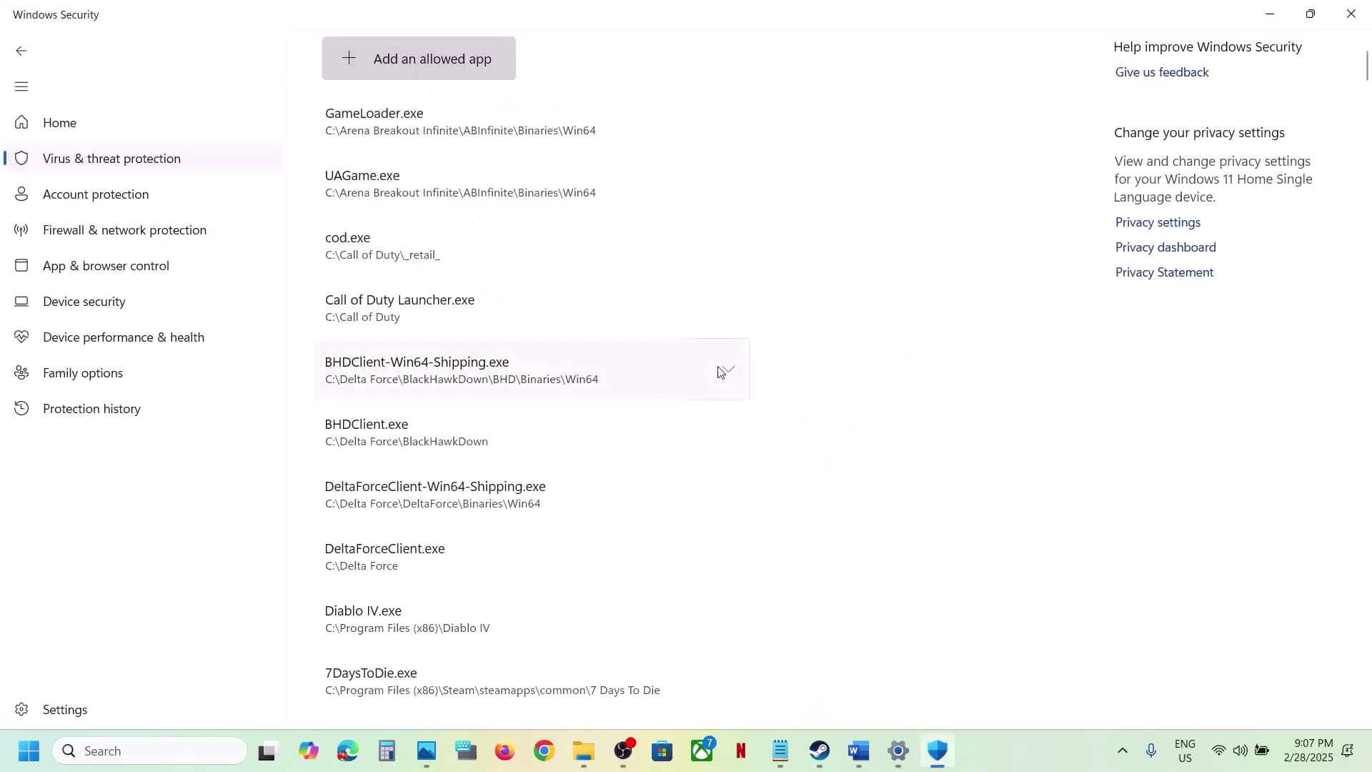
left_click(1351, 13)
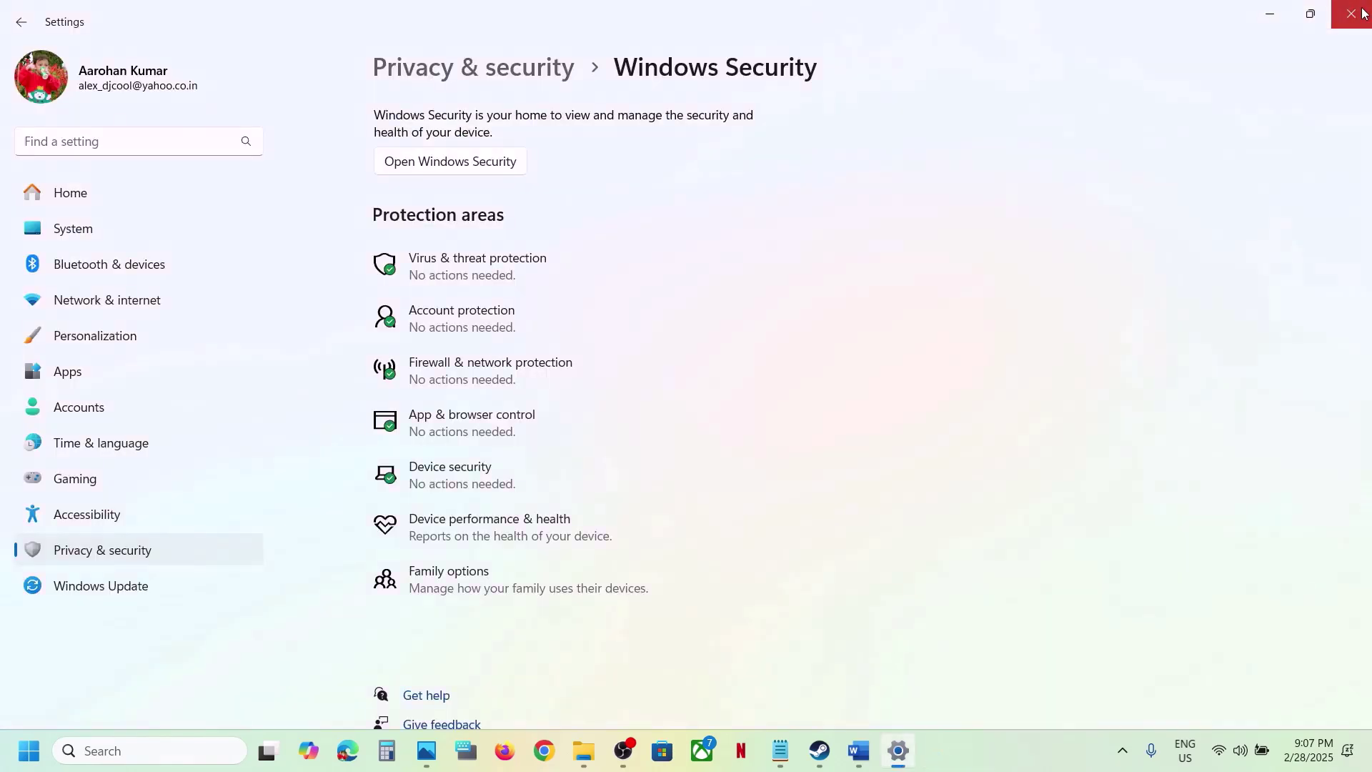
left_click(1351, 13)
Highlight the Step 12 text on a clean graphics driver installation and its NVIDIA and AMD links in the Word document
scroll(641, 424, "down", 5)
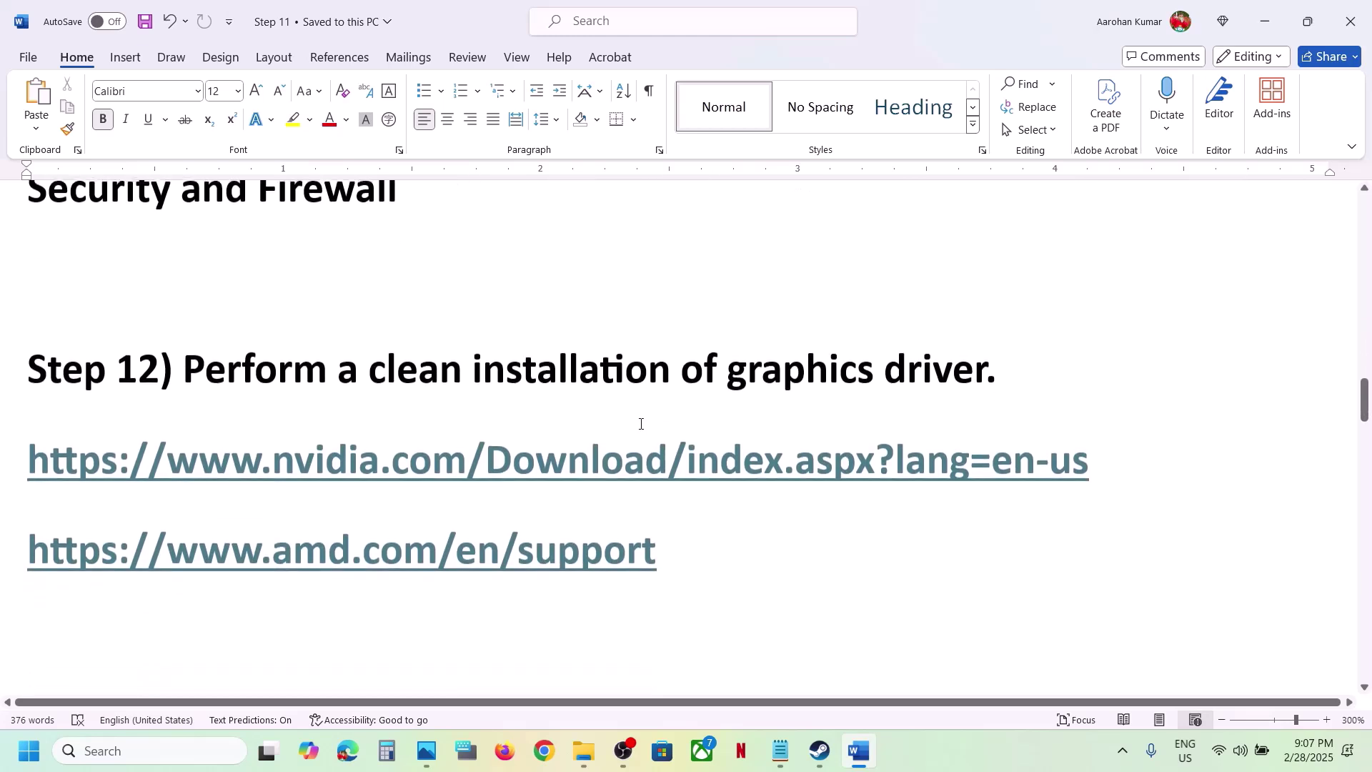
left_click_drag(213, 367, 1015, 345)
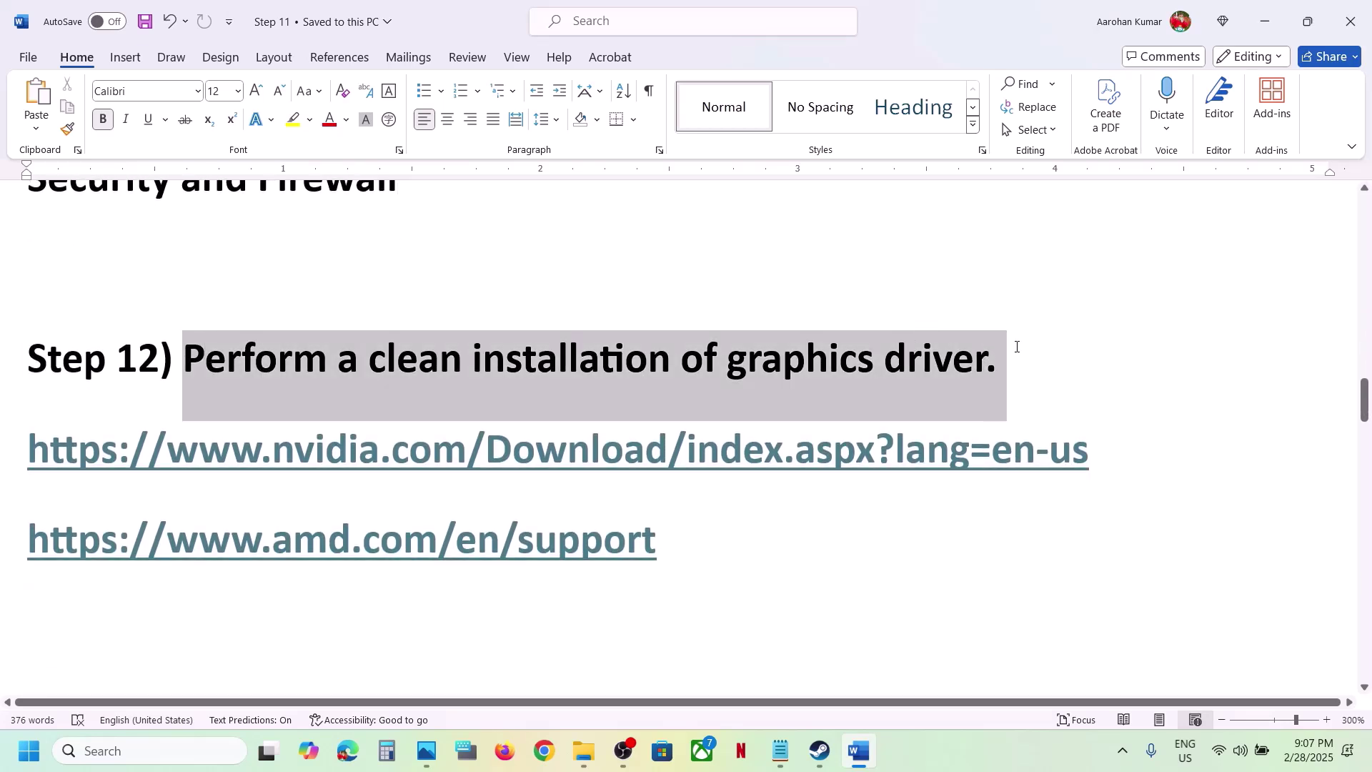
left_click_drag(200, 458, 777, 484)
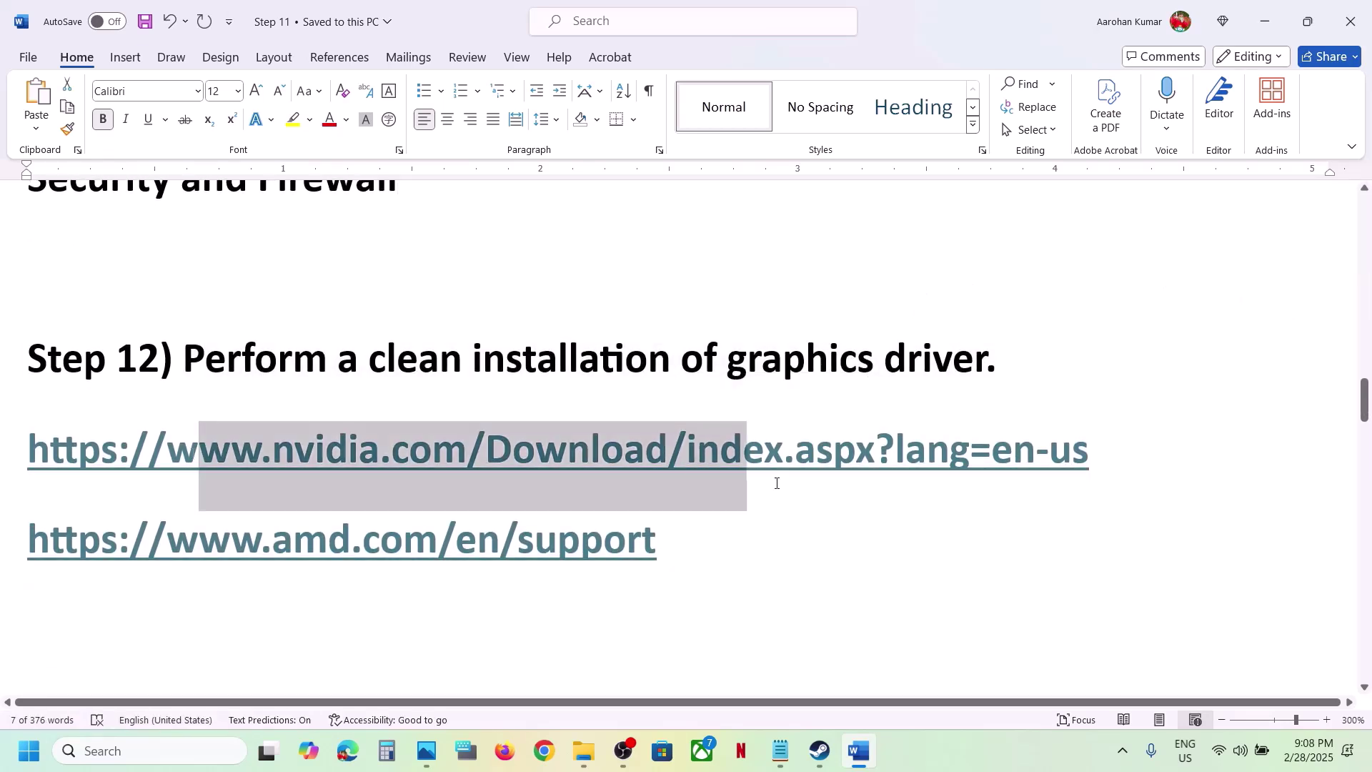
left_click_drag(200, 547, 580, 571)
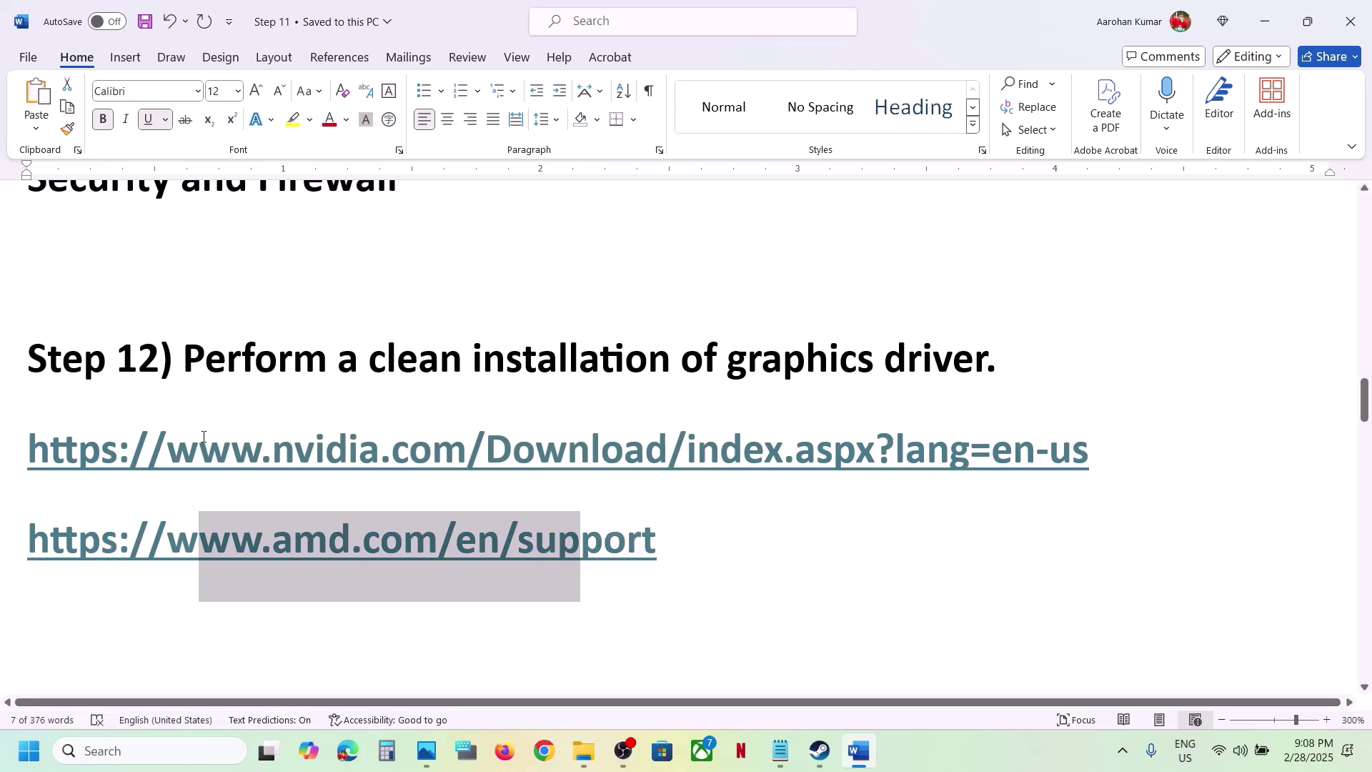
left_click_drag(200, 458, 667, 468)
On NVIDIA's drivers page in Chrome, choose Windows 11 and find drivers for the GeForce RTX 3050 Laptop GPU
left_click(989, 758)
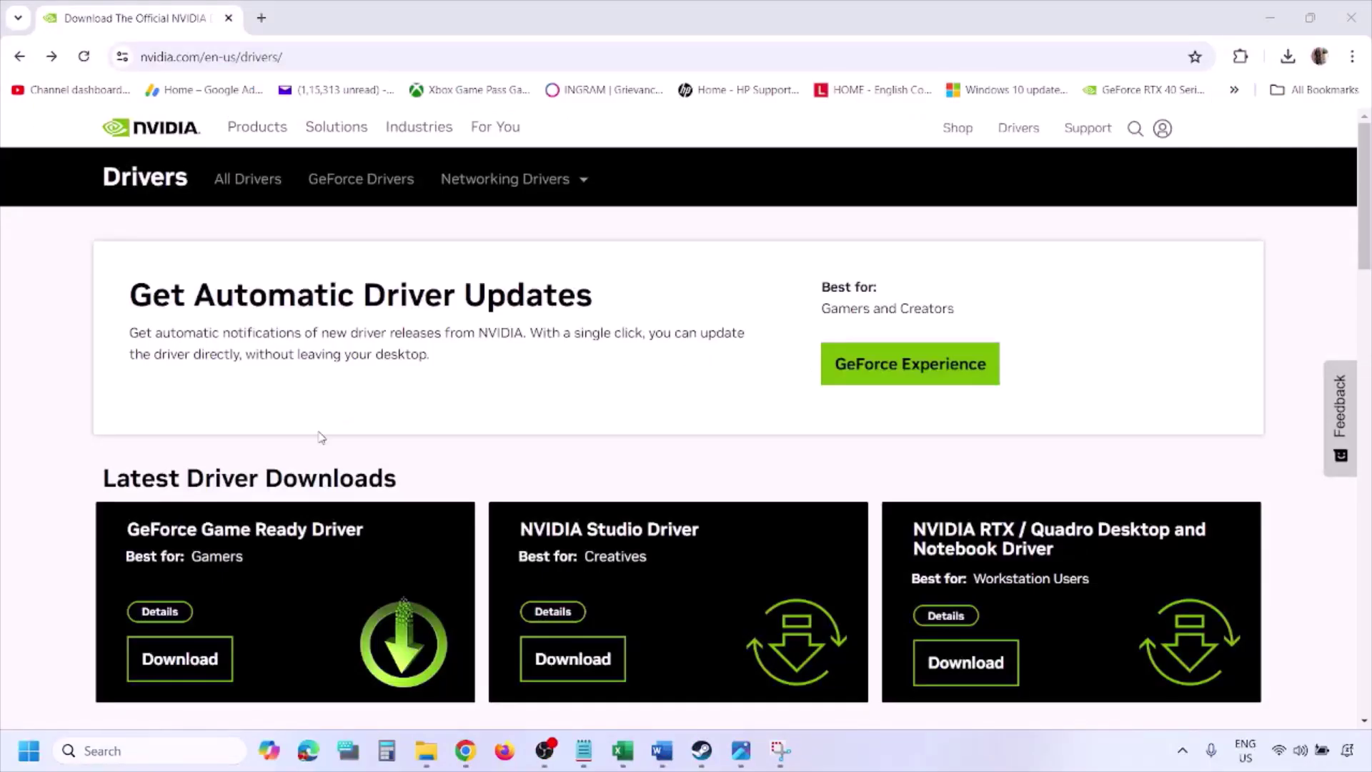
scroll(320, 437, "down", 9)
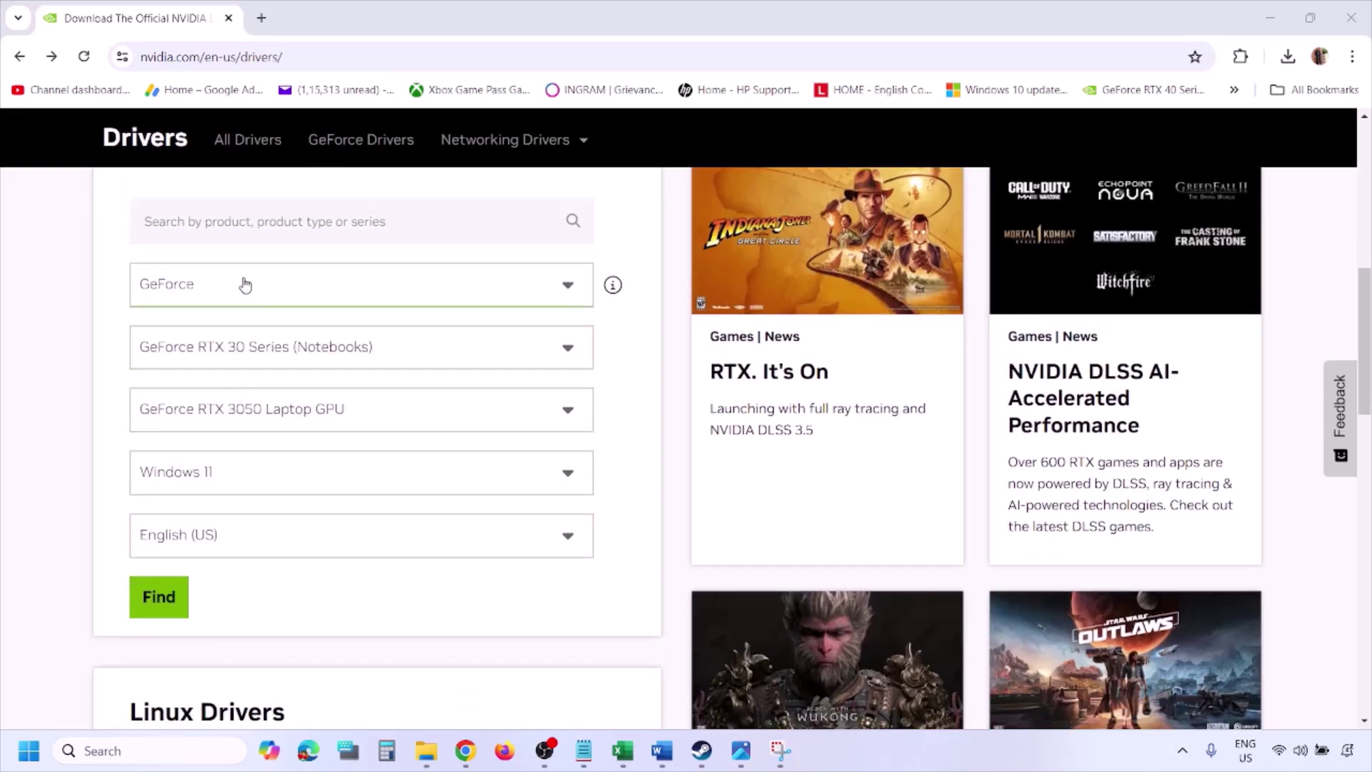
left_click(227, 477)
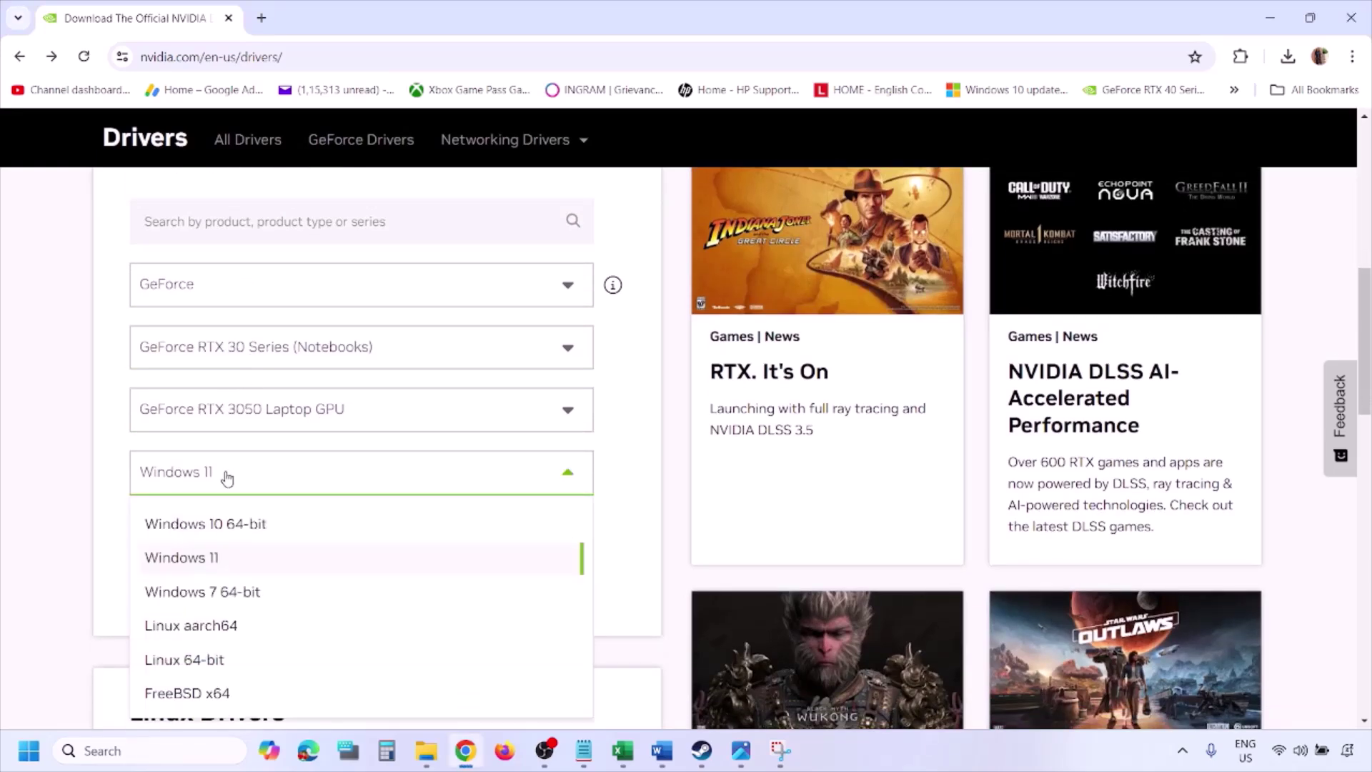
left_click(202, 562)
left_click(158, 597)
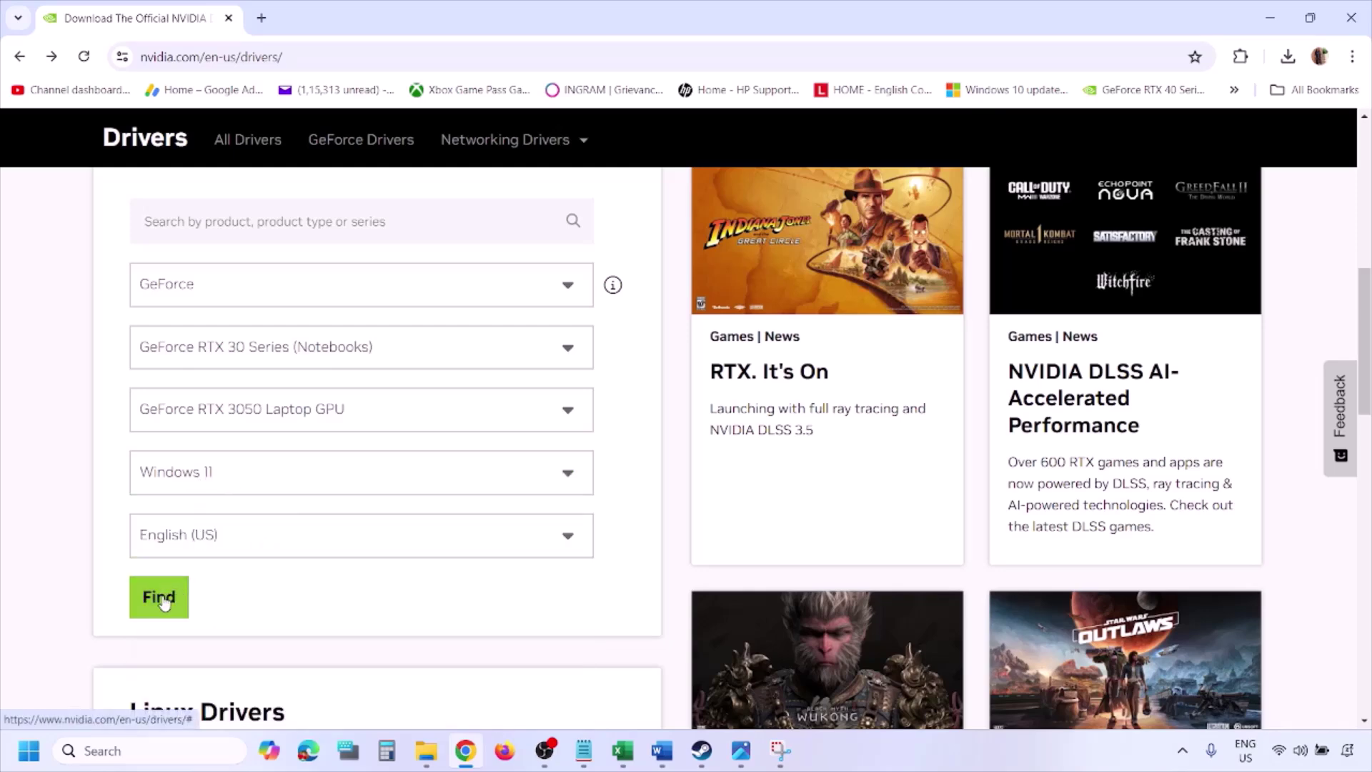
Switch to Photos and view images 1.png through 5.png for the NVIDIA driver download and clean installation options
left_click(744, 760)
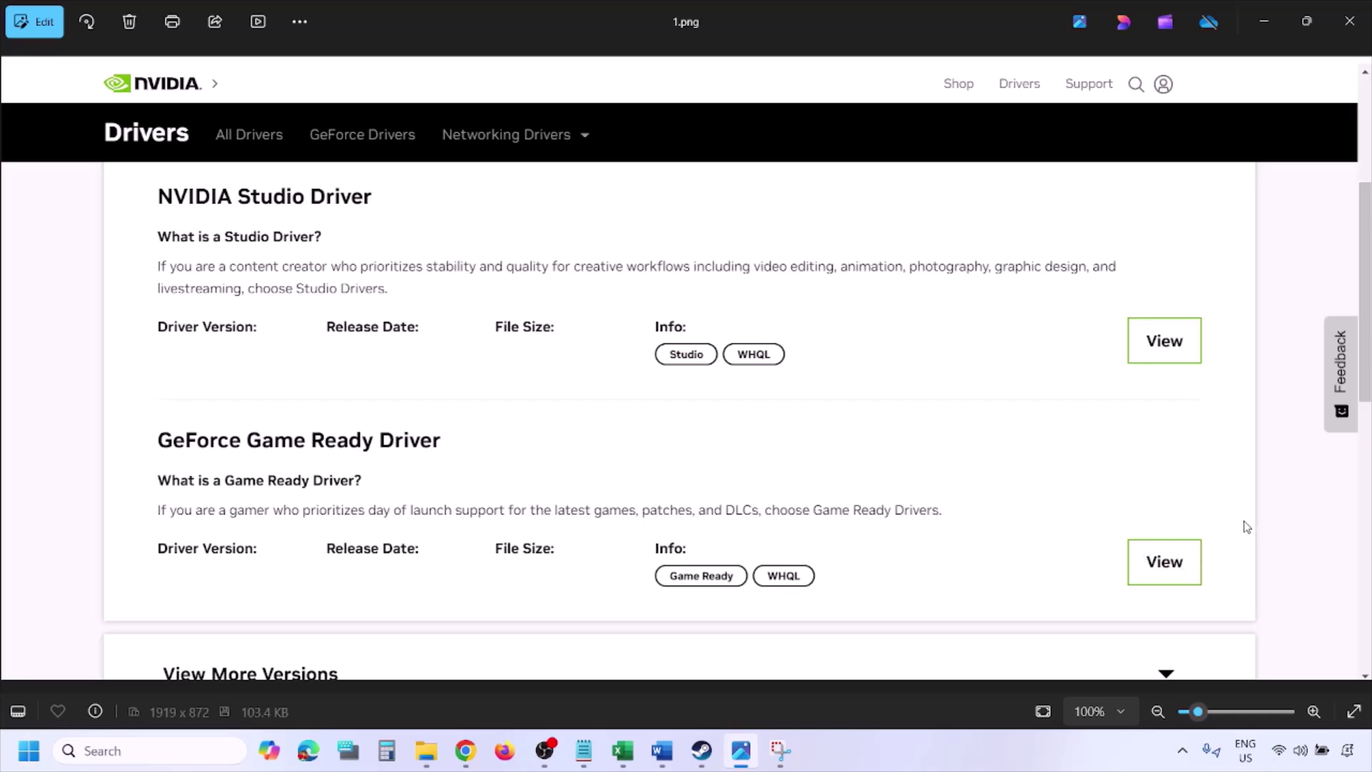
key("Right")
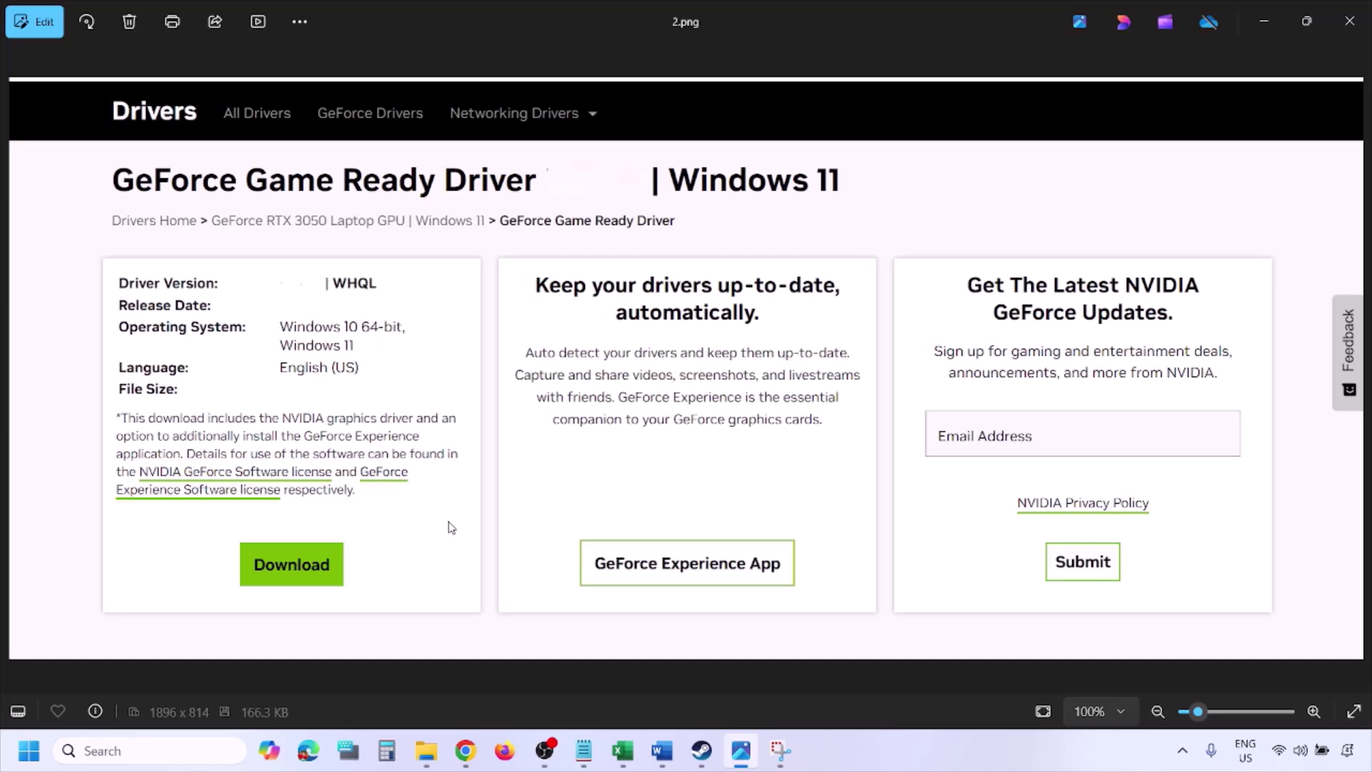
key("Right")
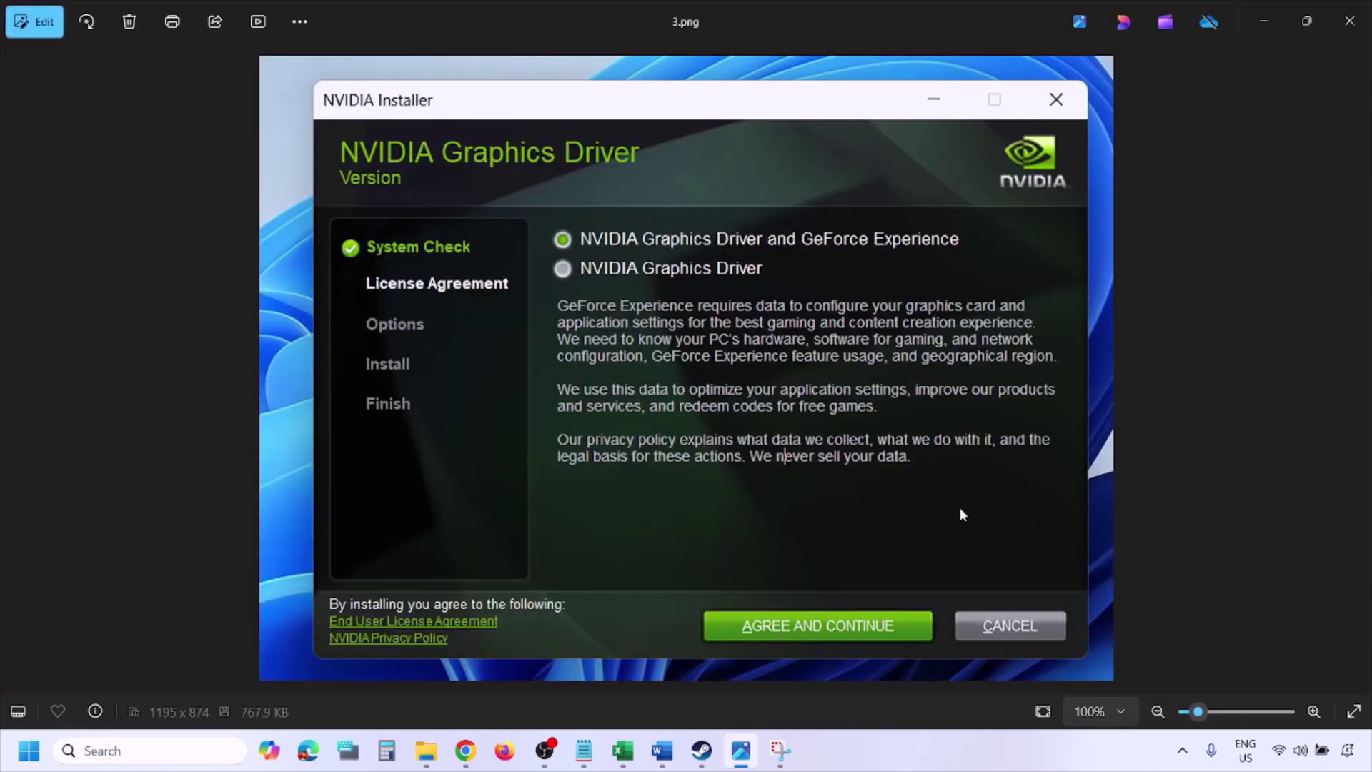
key("Right")
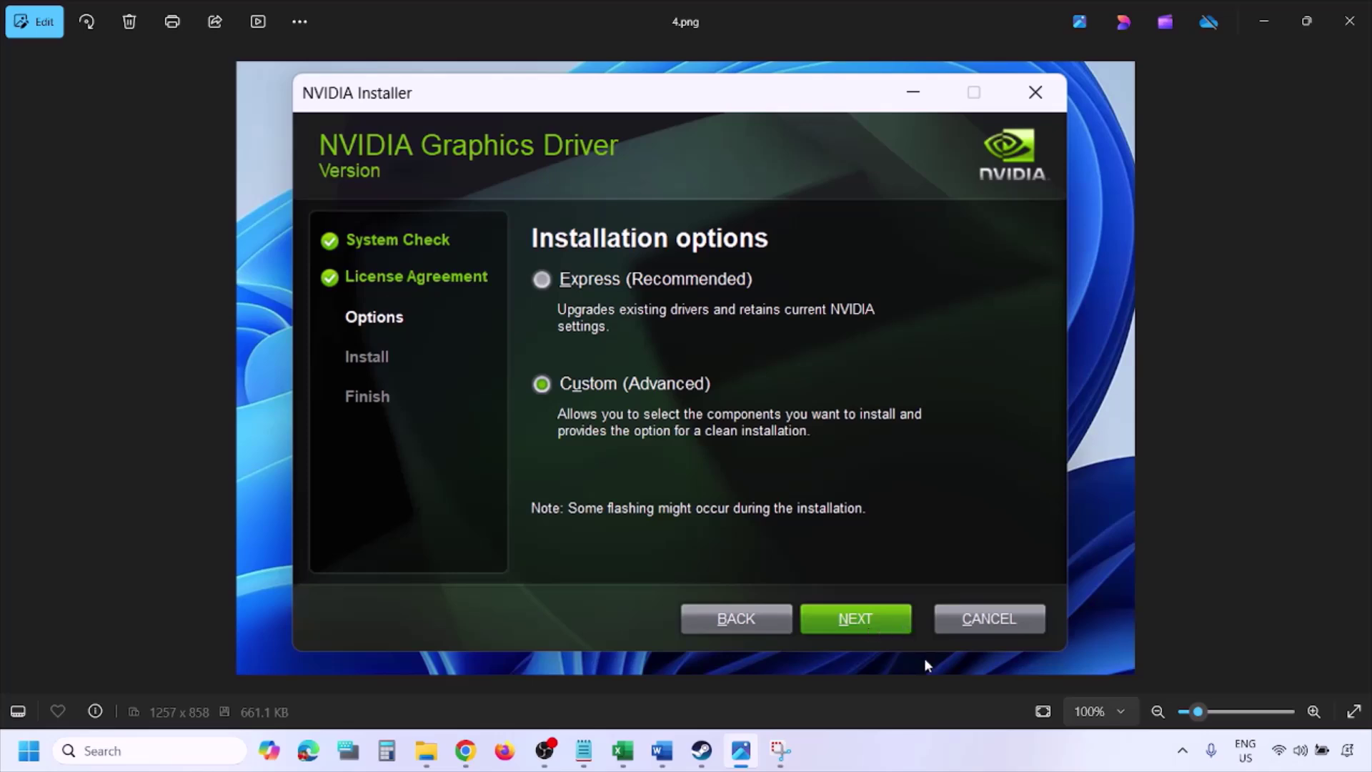
key("Right")
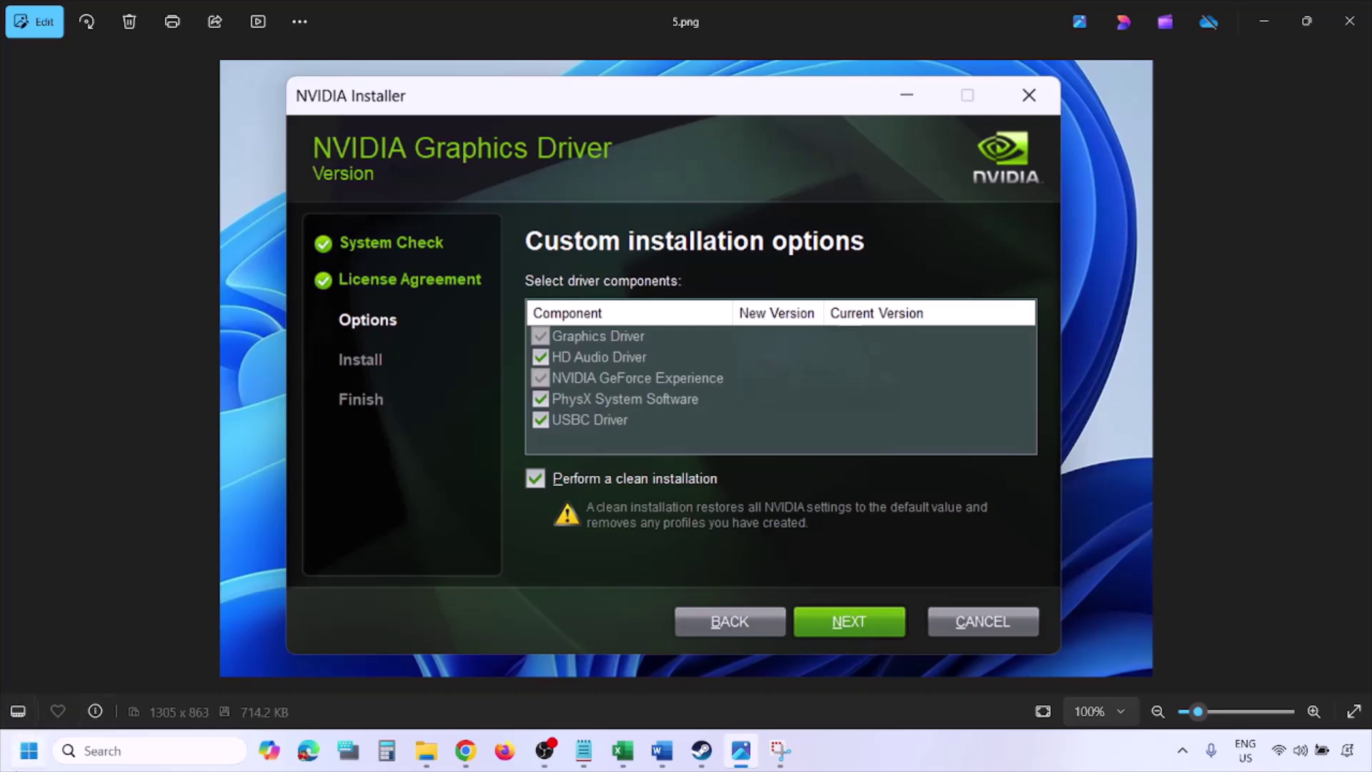
Display the Windows power options including Restart, and return to the troubleshooting document in Word
left_click(29, 751)
left_click(520, 690)
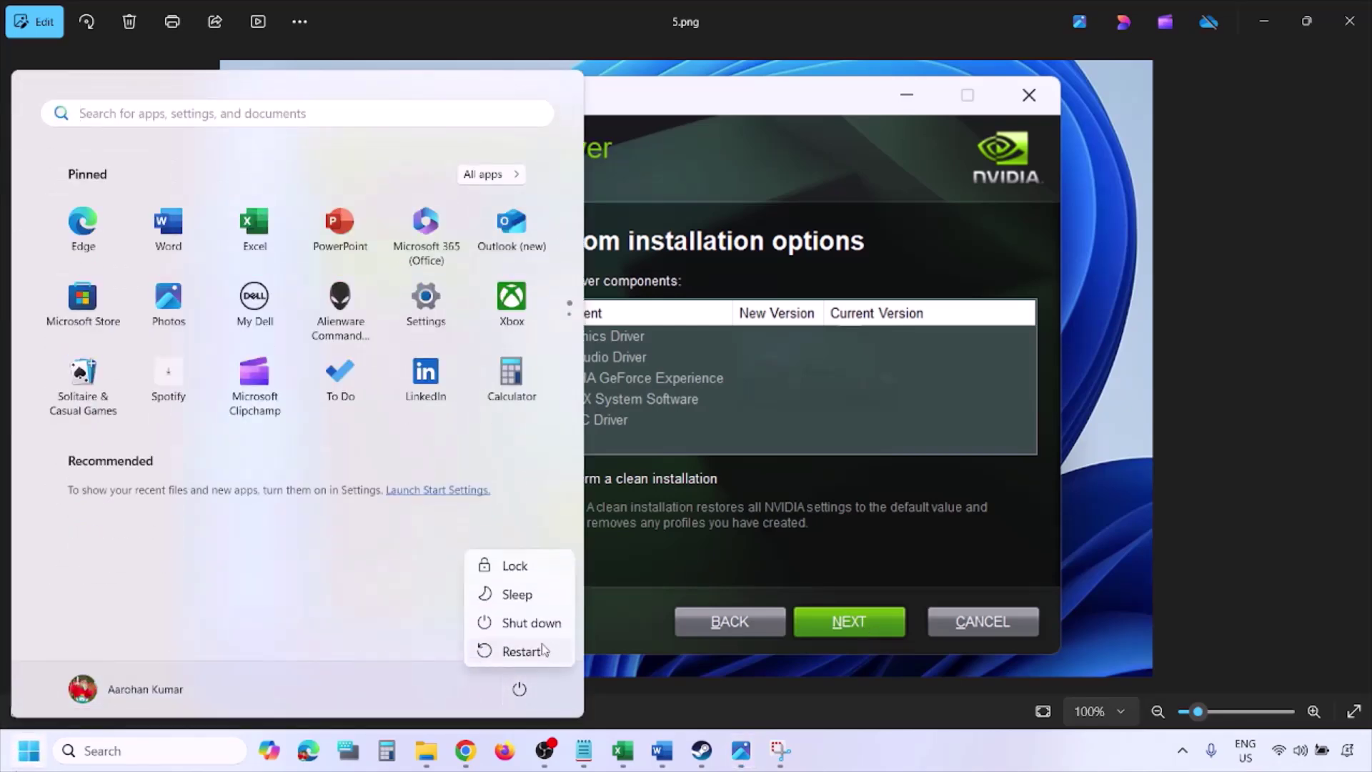
left_click(936, 763)
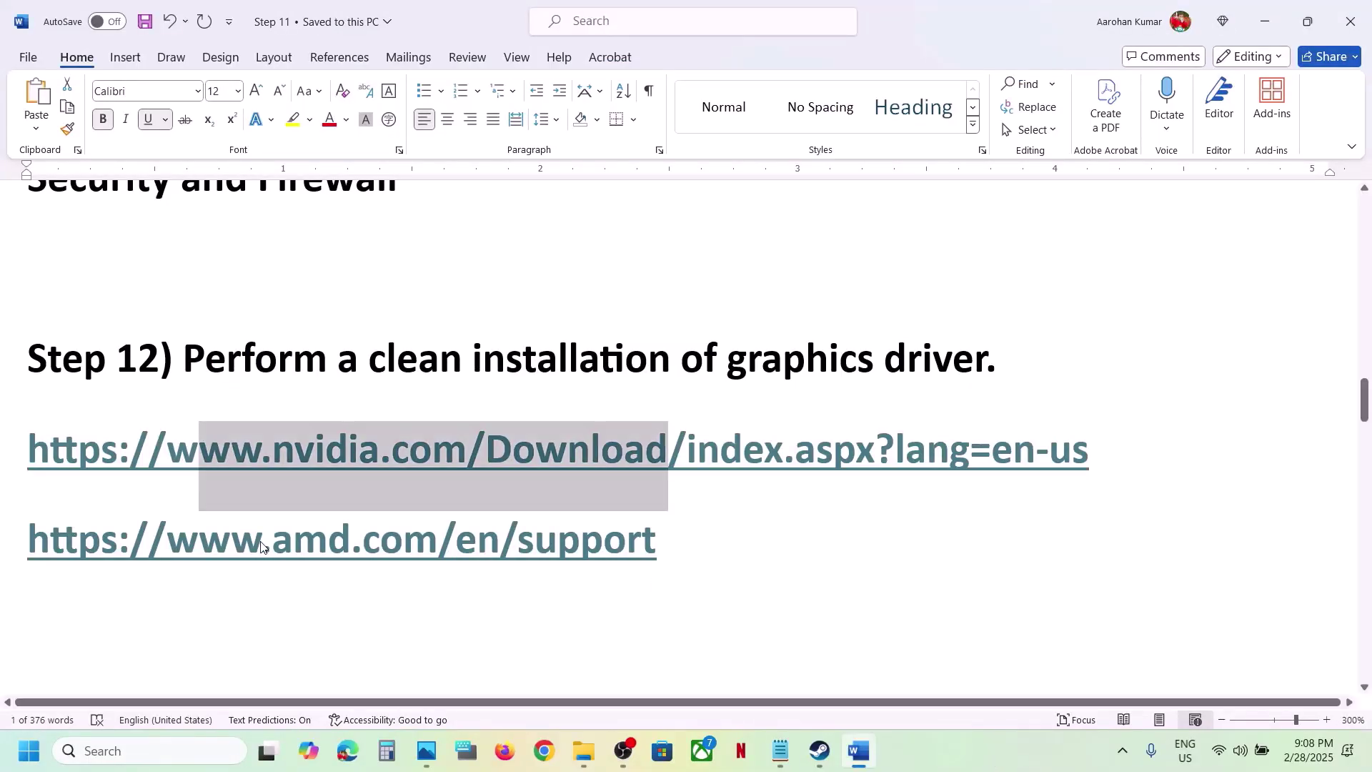
Highlight the AMD support link in the document and continue to the Step 13 instructions for AMD users
left_click_drag(663, 549, 220, 548)
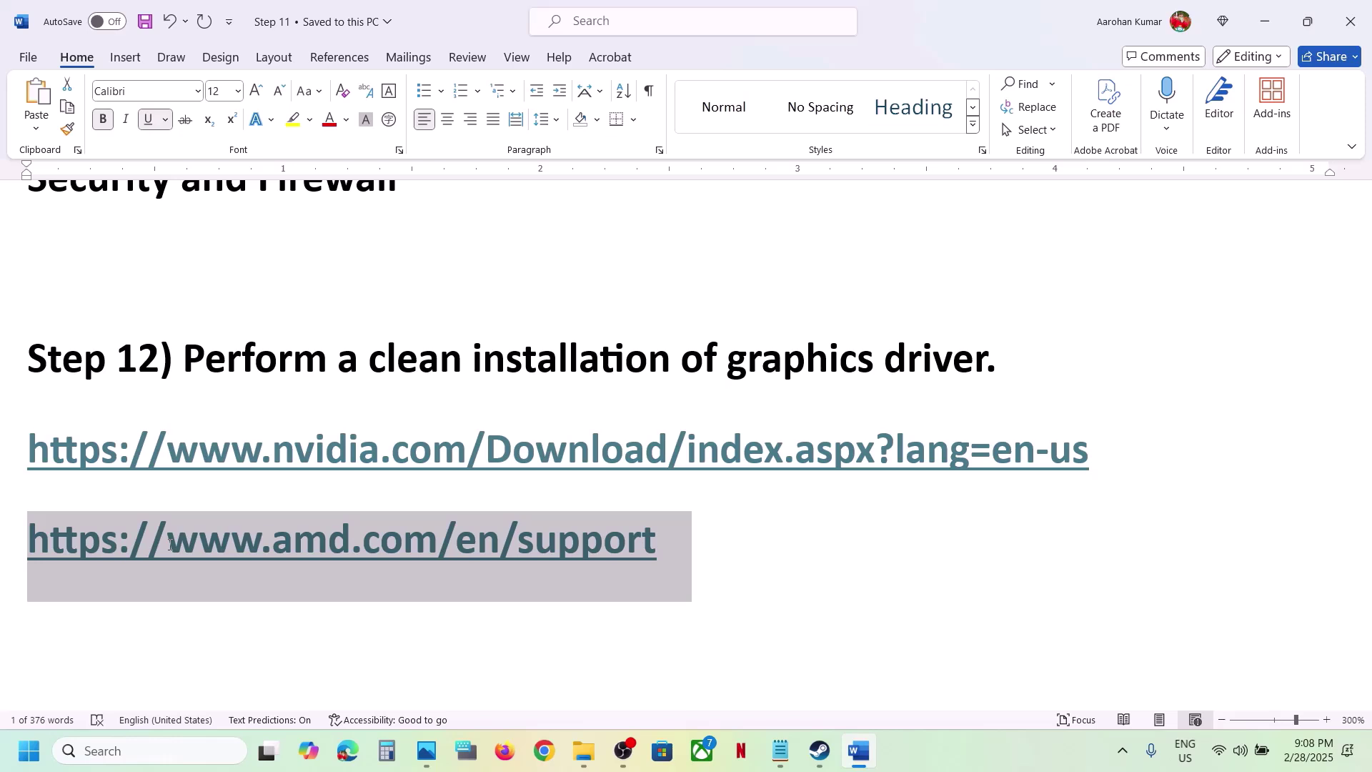
mouse_move(170, 549)
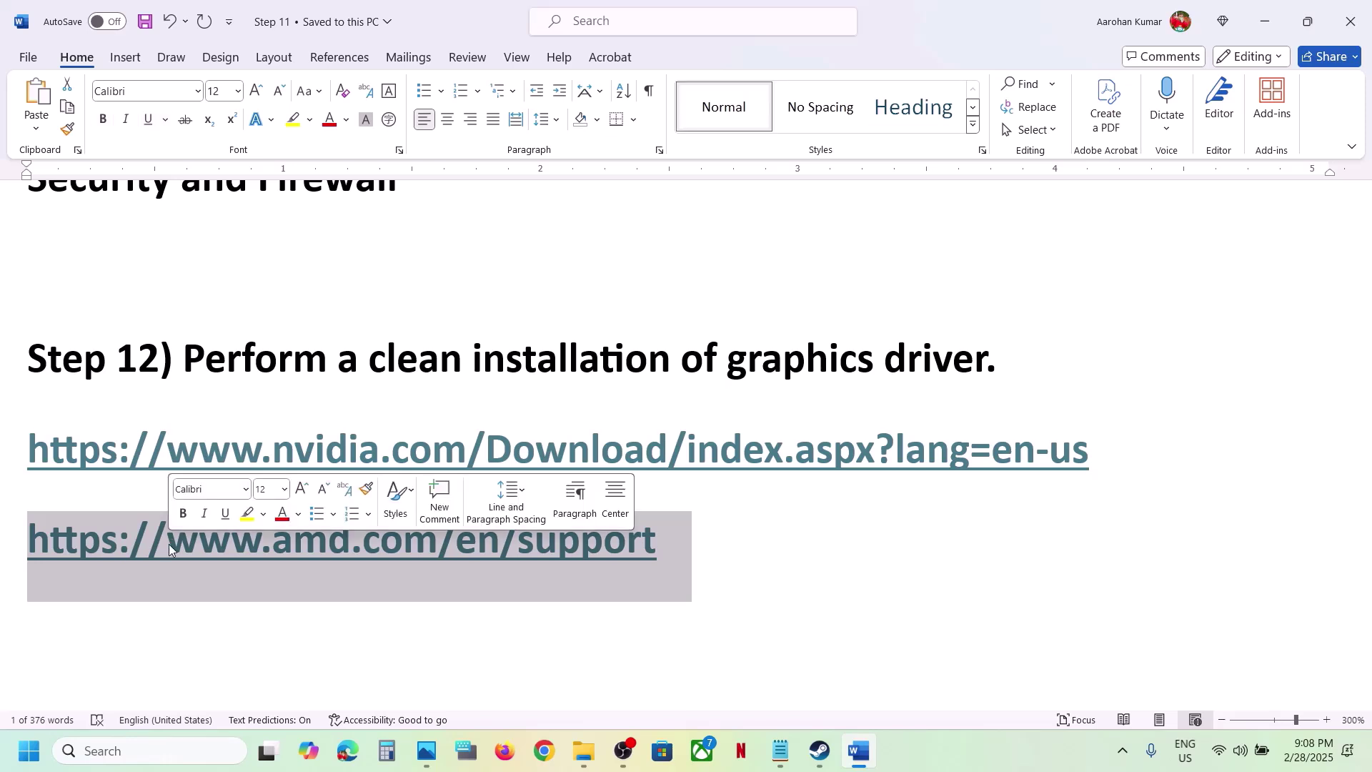
scroll(169, 549, "down", 3)
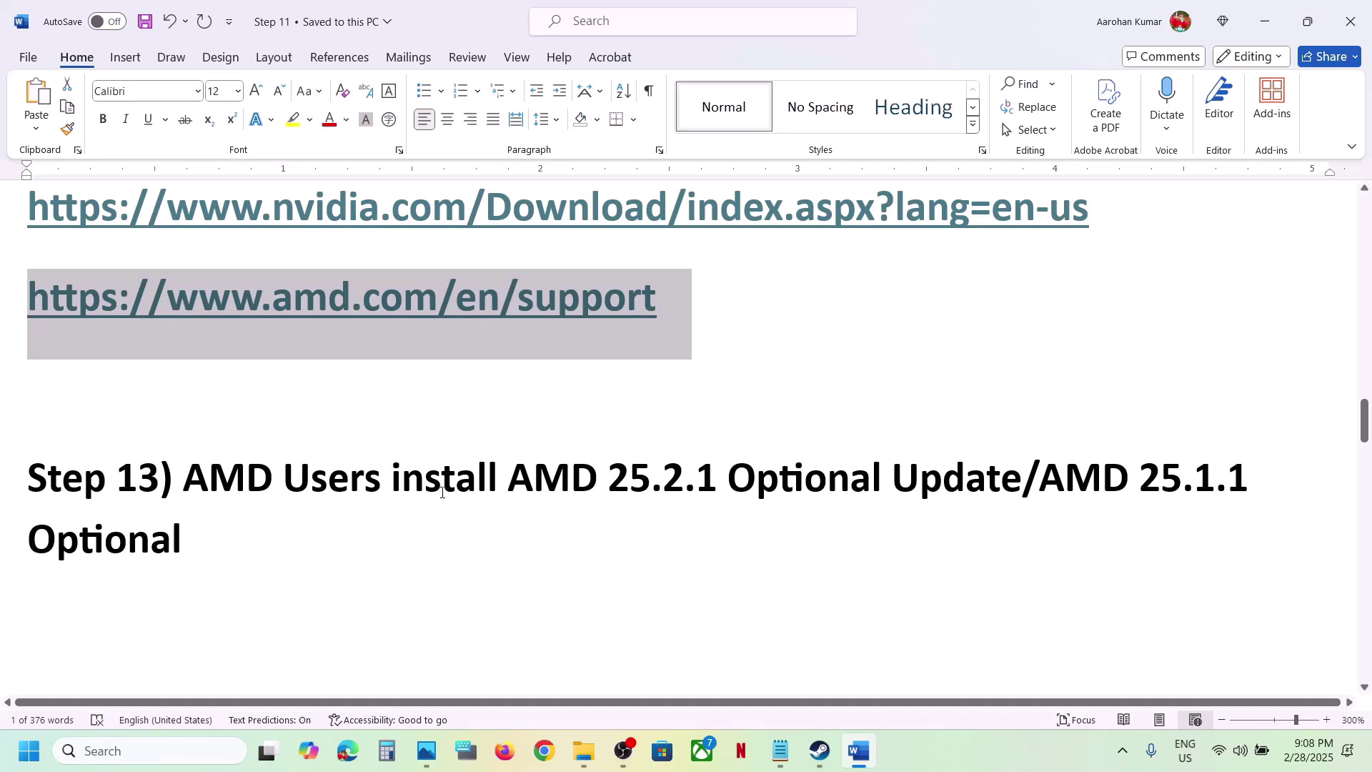
Copy "AMD 25.2.1 Optional Update/AMD" from Step 13 and search Google for it in Chrome
left_click_drag(517, 477, 1068, 472)
key("ctrl+c")
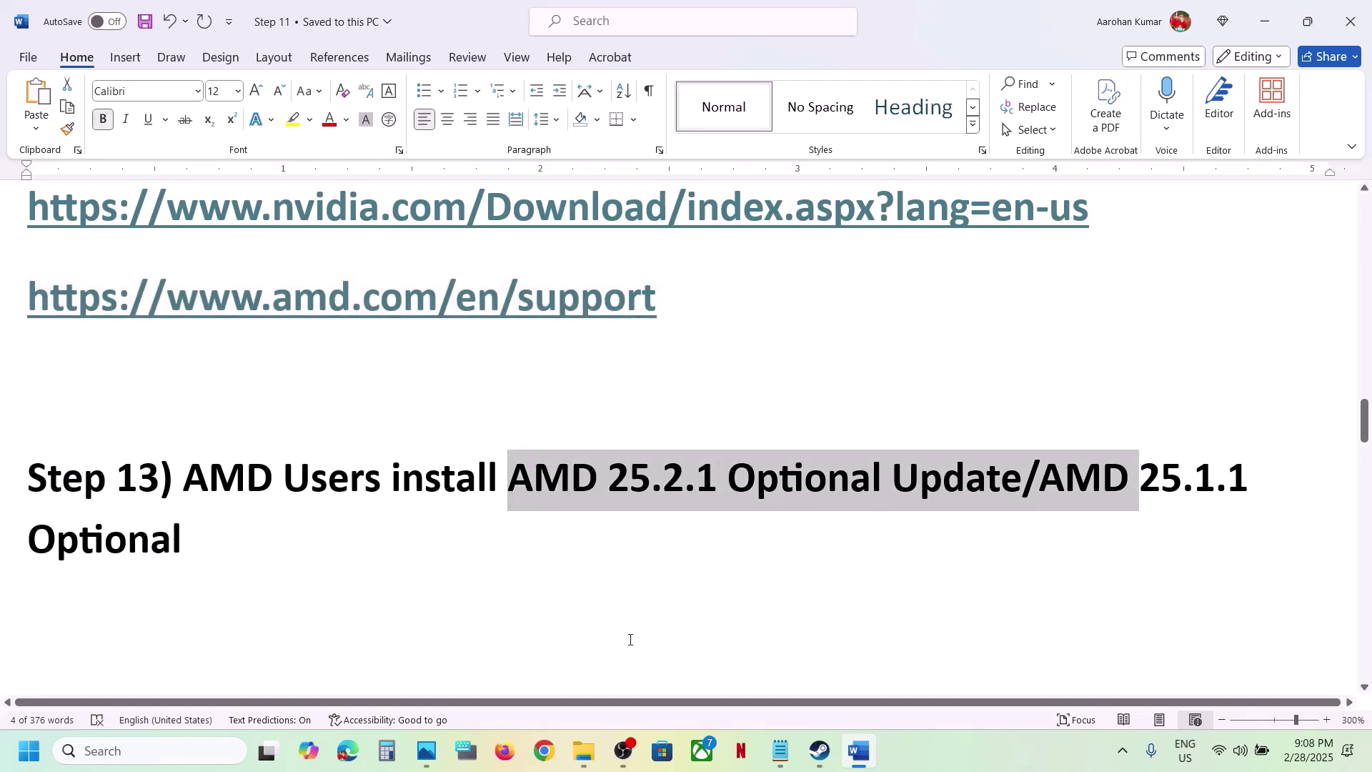
left_click(544, 750)
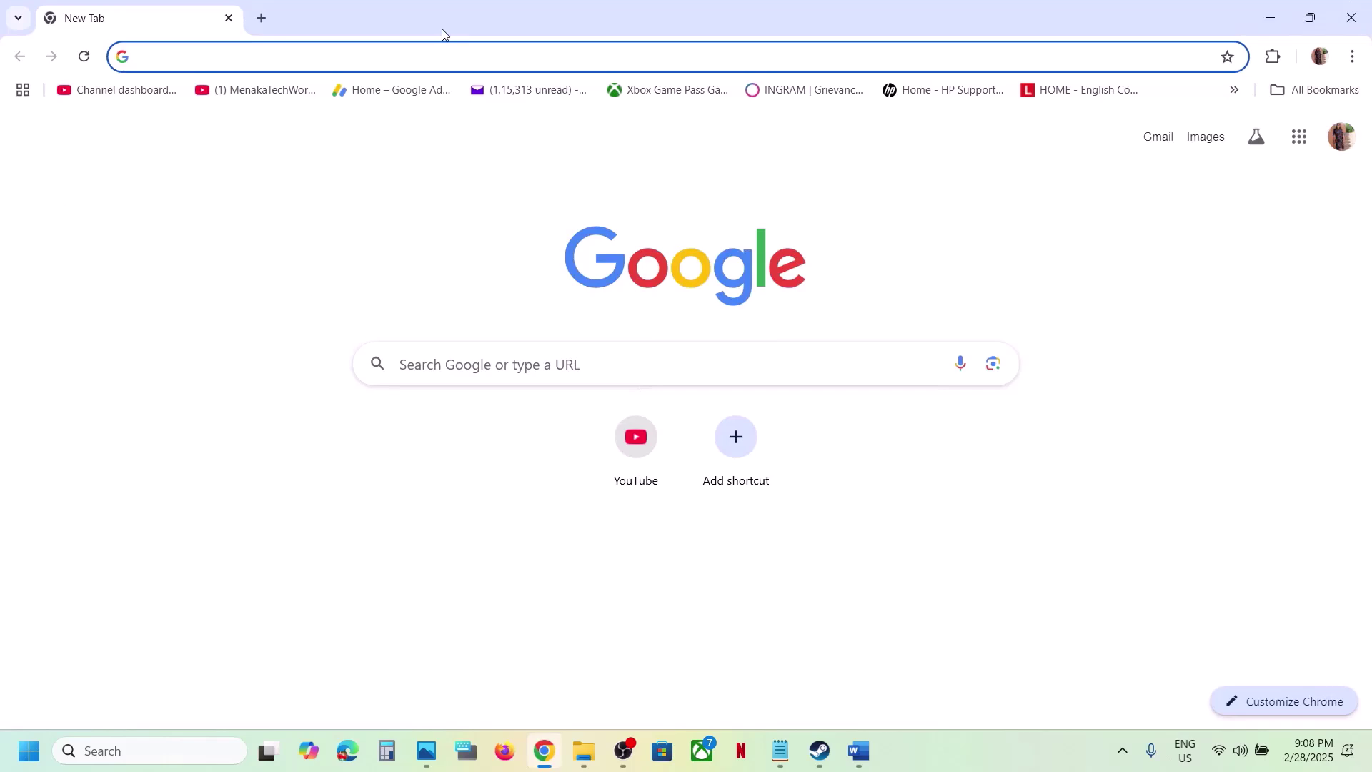
key("ctrl+v")
key("Return")
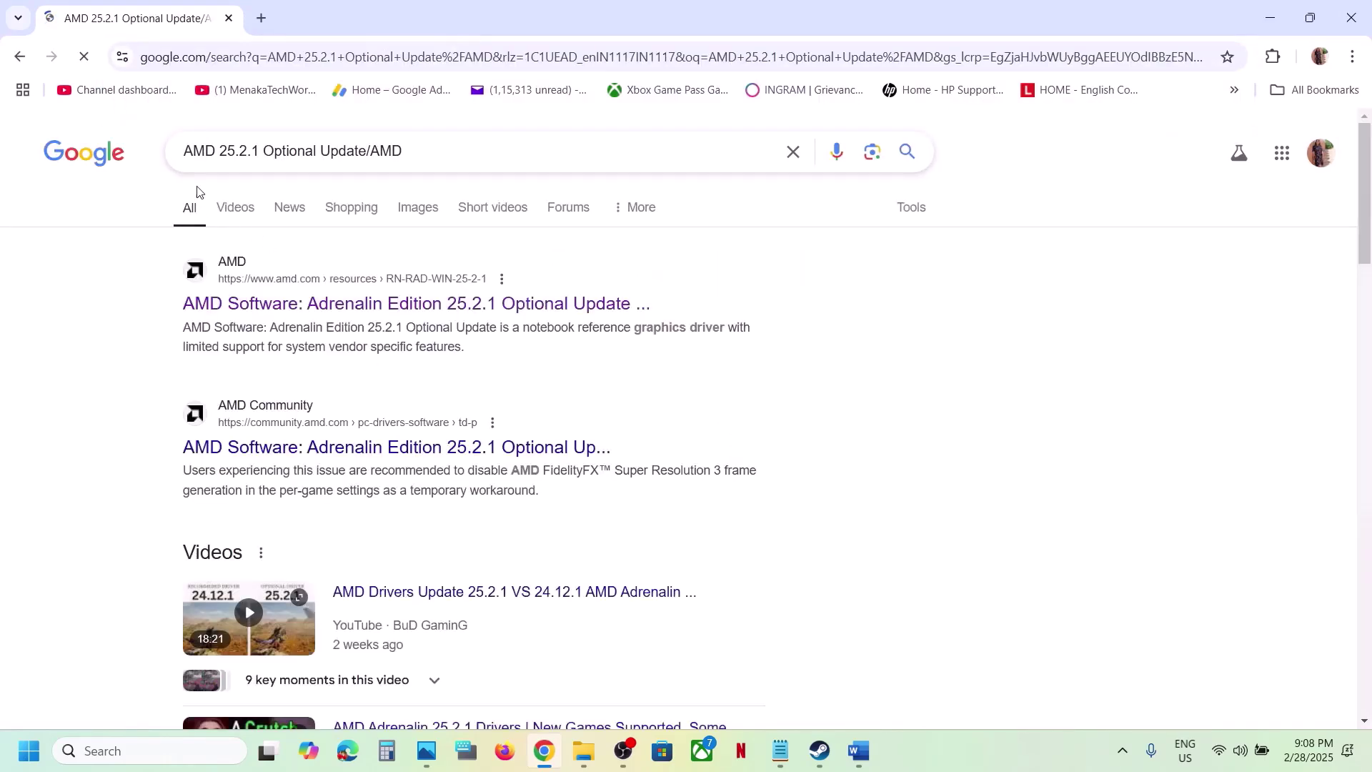
Open AMD's Adrenalin Edition 25.2.1 Optional Update release notes and highlight Monster Hunter Wilds under New Game Support
left_click(308, 315)
scroll(352, 461, "down", 3)
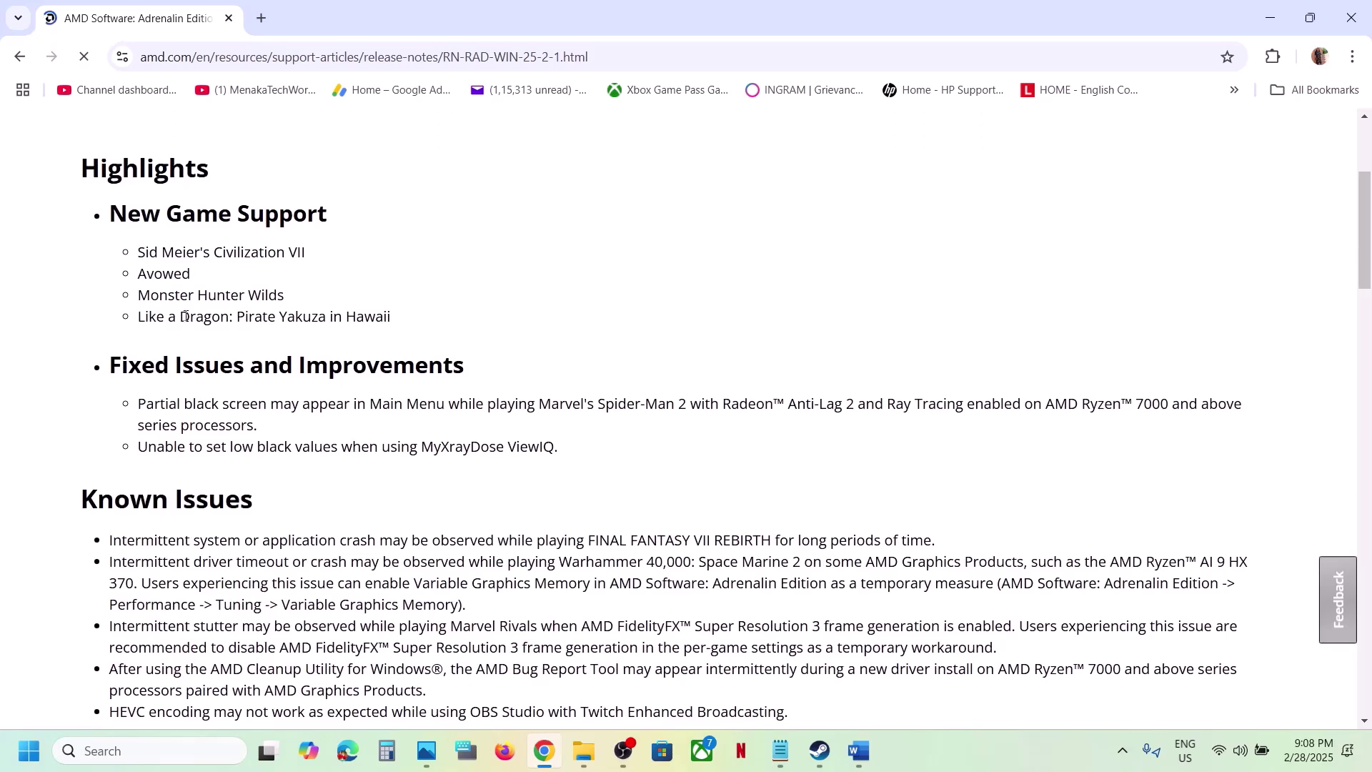
left_click_drag(151, 295, 273, 295)
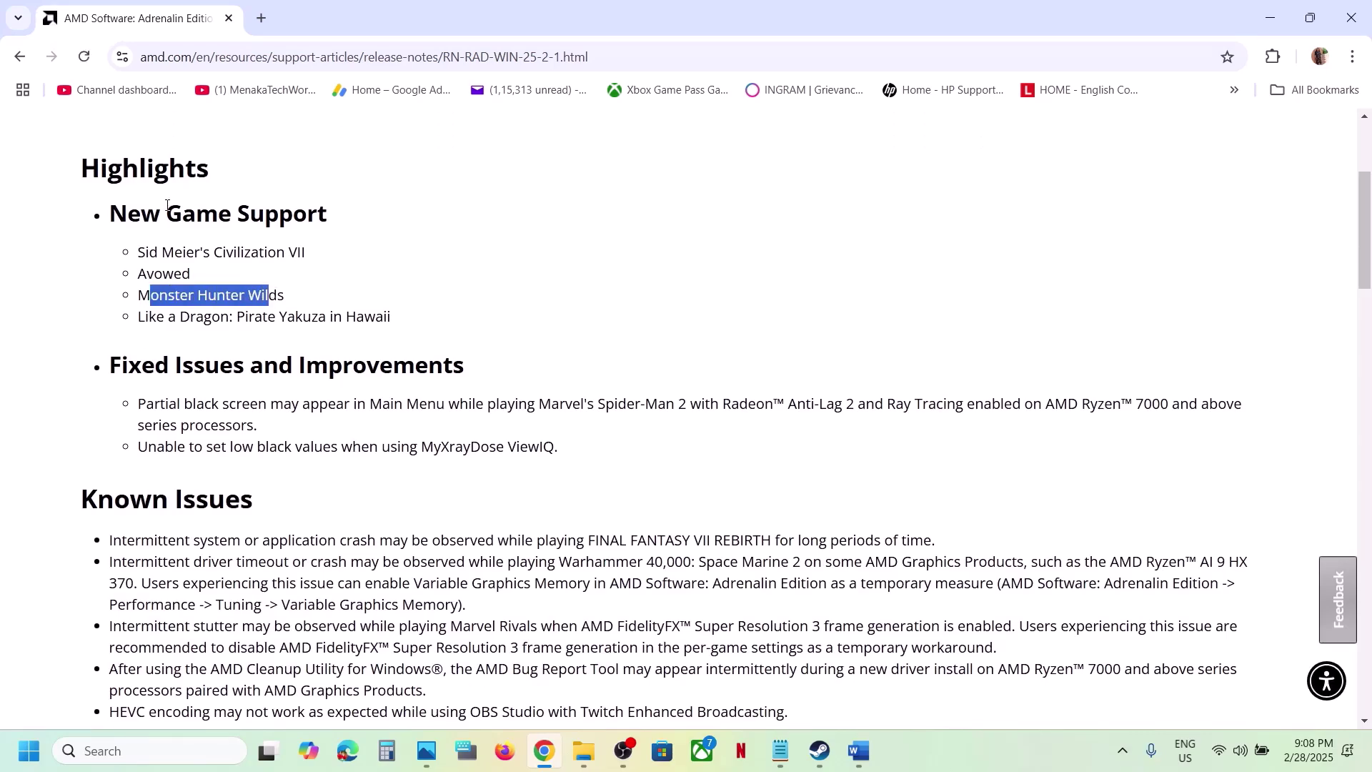
Download the Adrenalin Edition 25.2.1 Optional Update driver for Windows 10 and 11 64-bit, and check its progress in the recent downloads
scroll(258, 239, "down", 8)
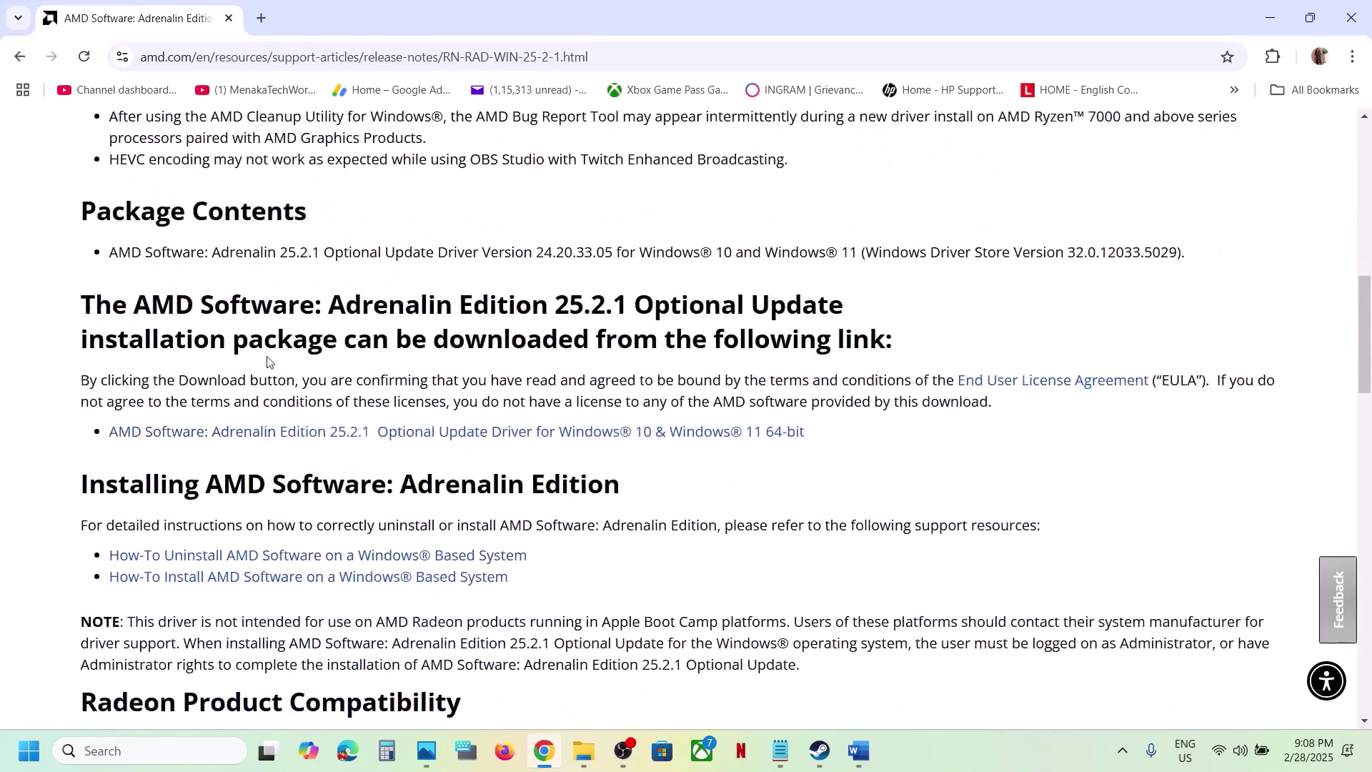
left_click(398, 433)
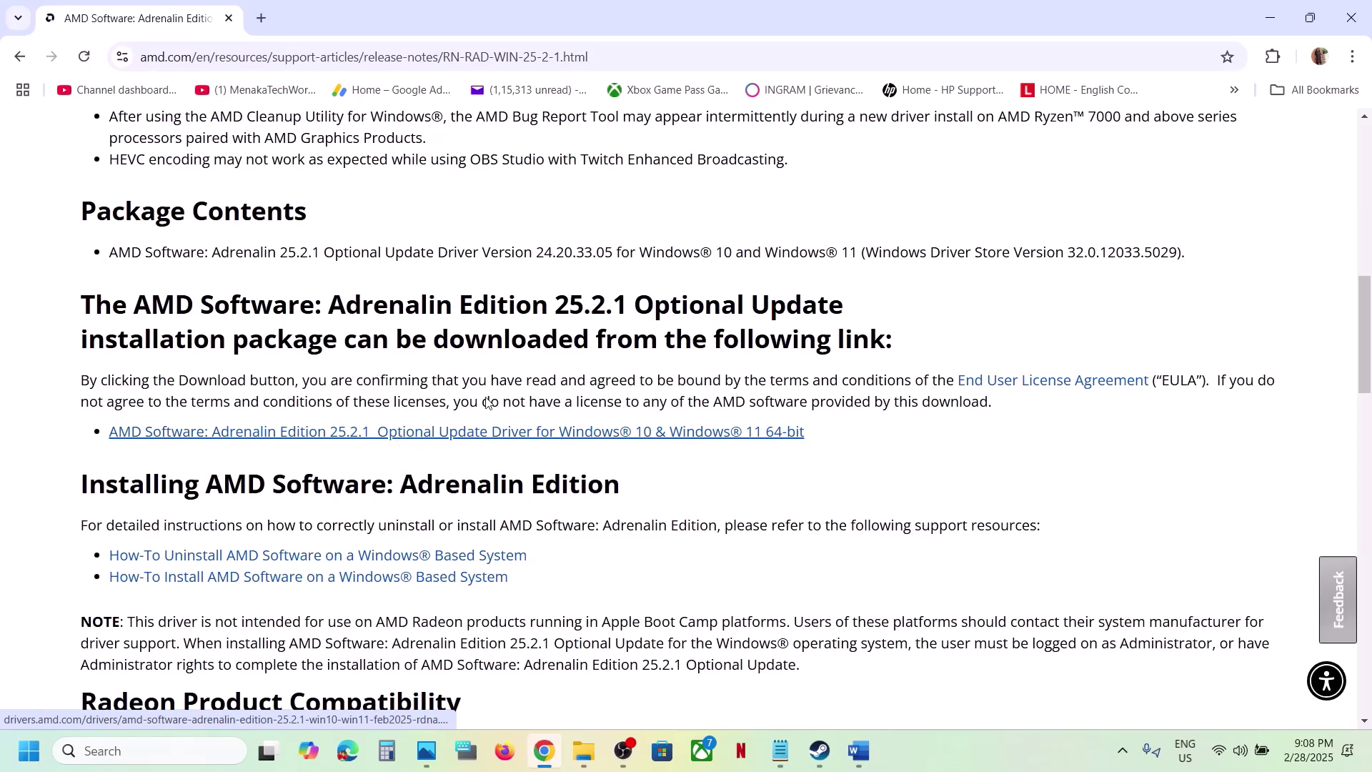
left_click(1288, 57)
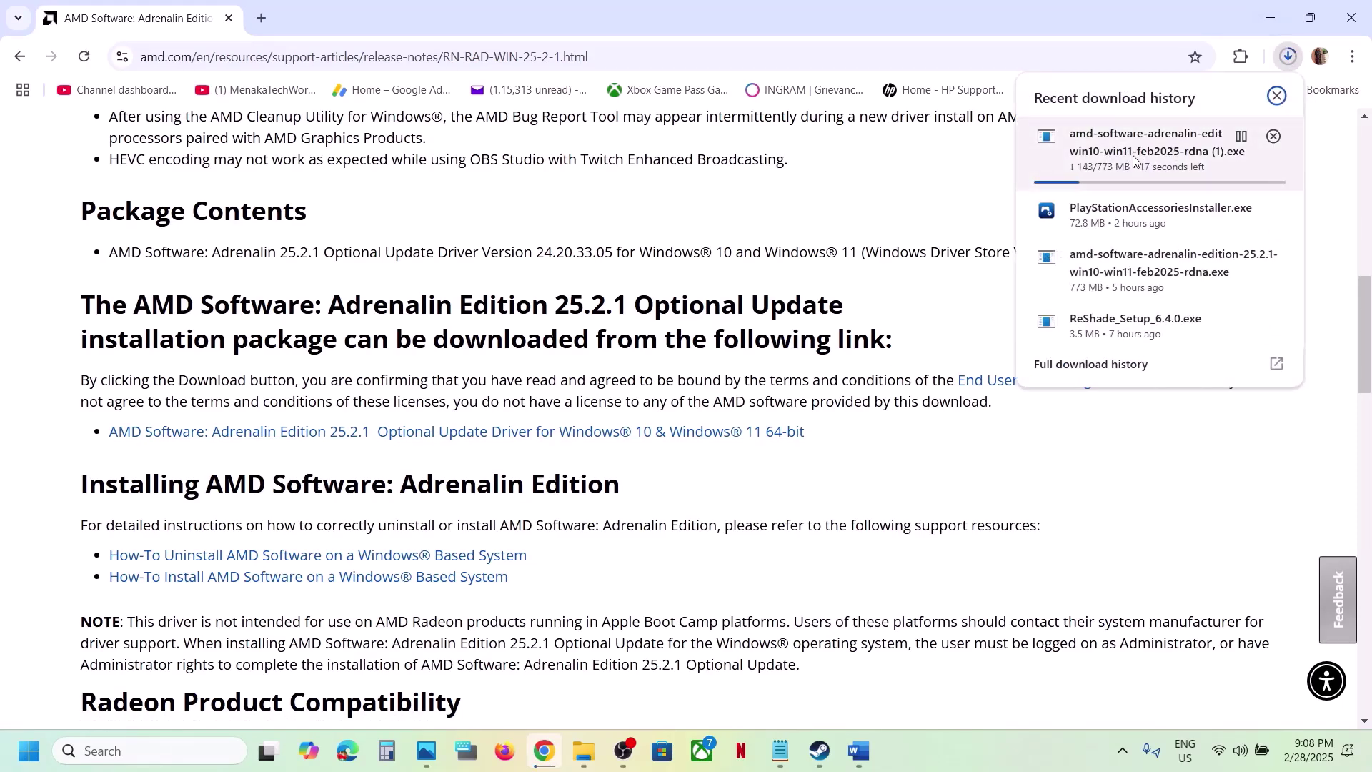
left_click(862, 214)
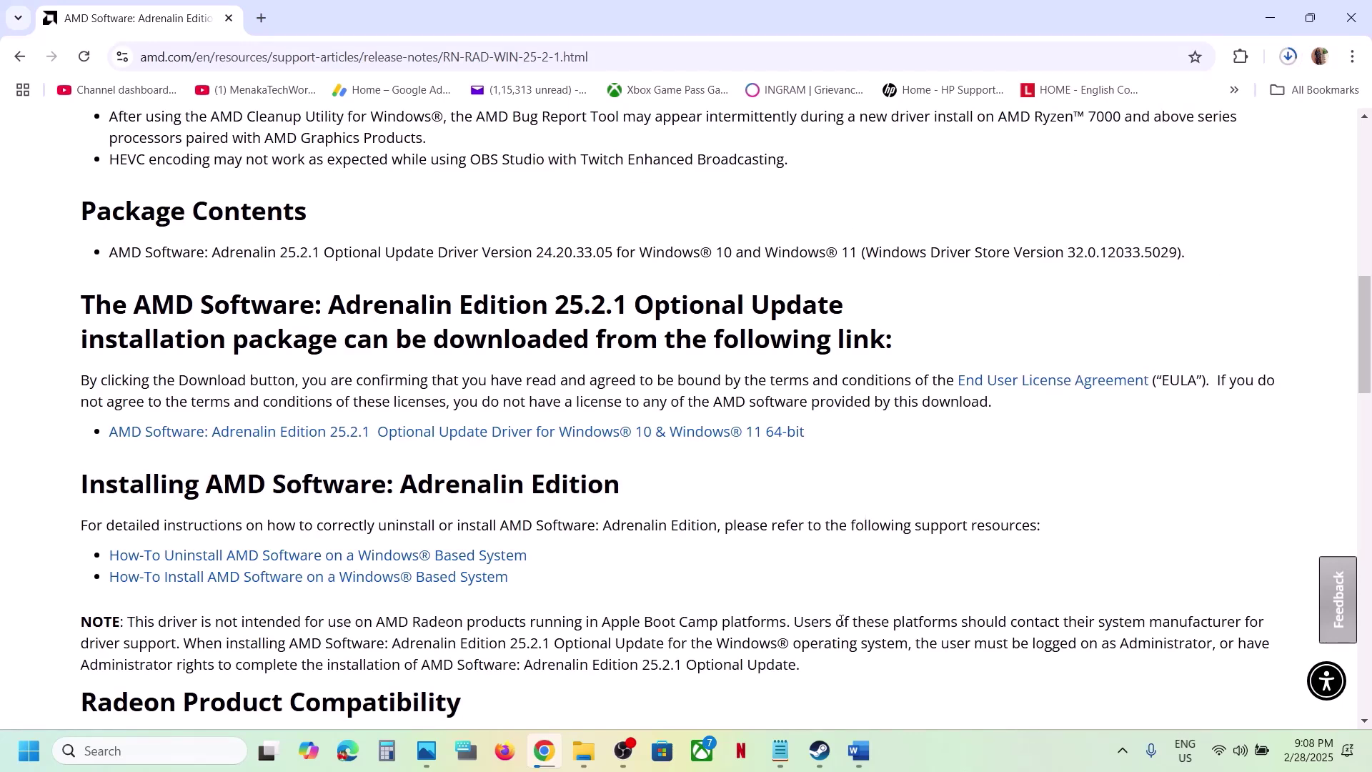
Switch back to Word and copy "AMD 25.1.1 Optional" from the Step 13 text
left_click(862, 749)
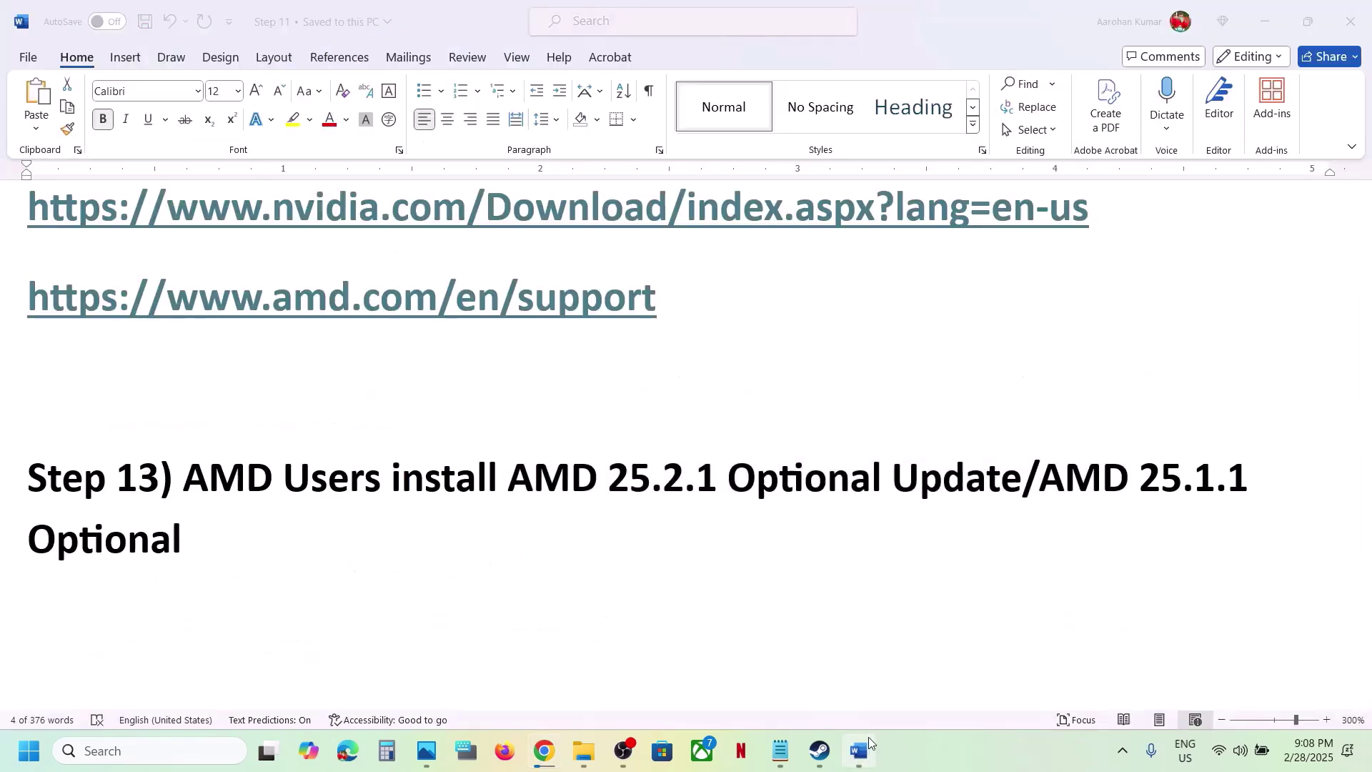
left_click(998, 504)
left_click_drag(1048, 474, 229, 536)
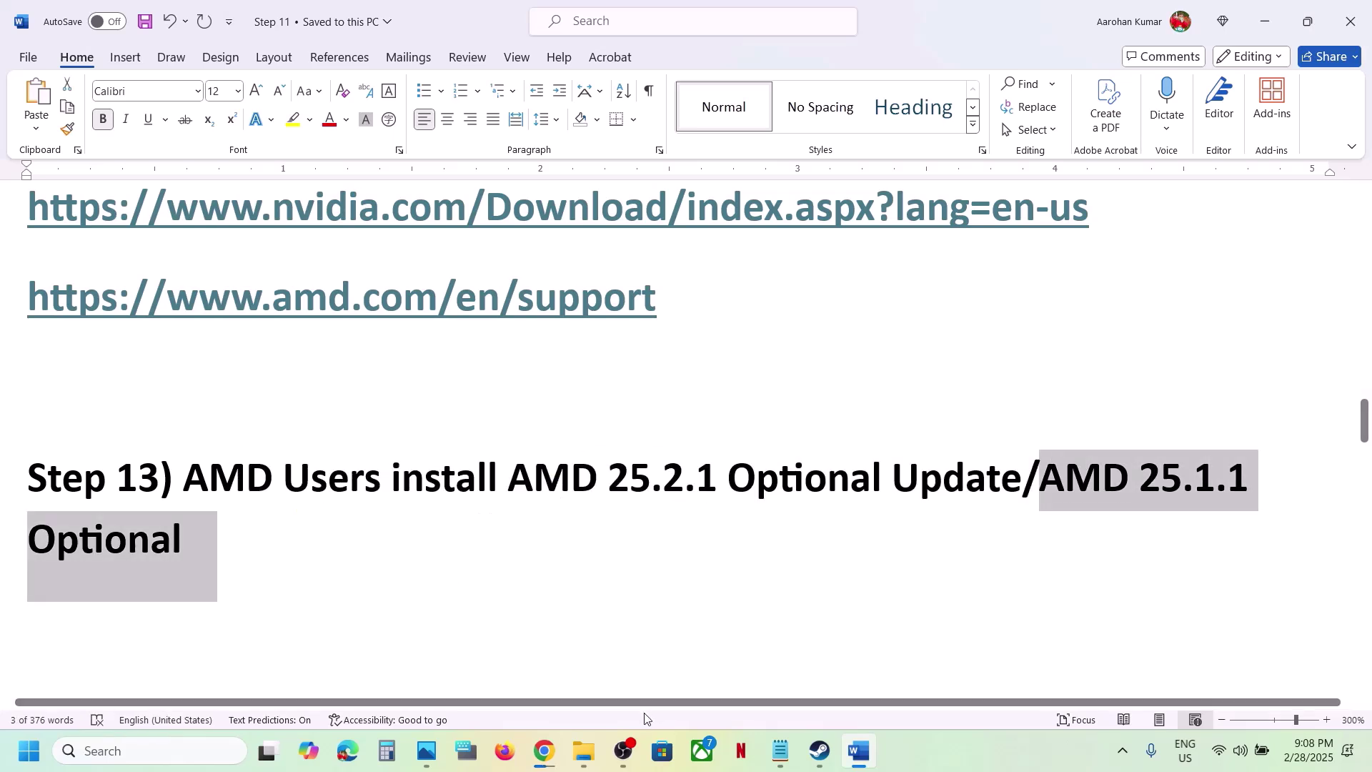
left_click_drag(521, 471, 1132, 518)
key("ctrl+c")
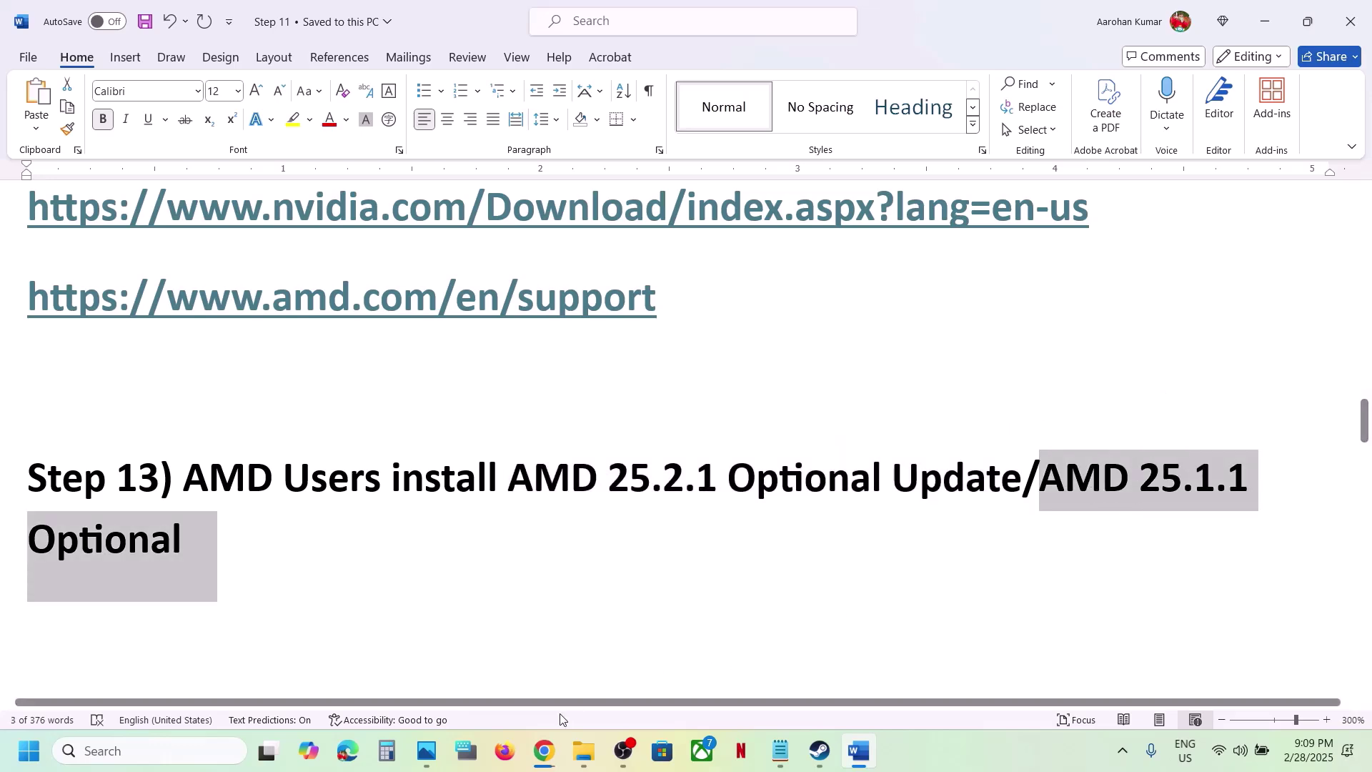
Switch to Chrome and search Google for "AMD 25.1.1 Optional" in a new tab
left_click(544, 751)
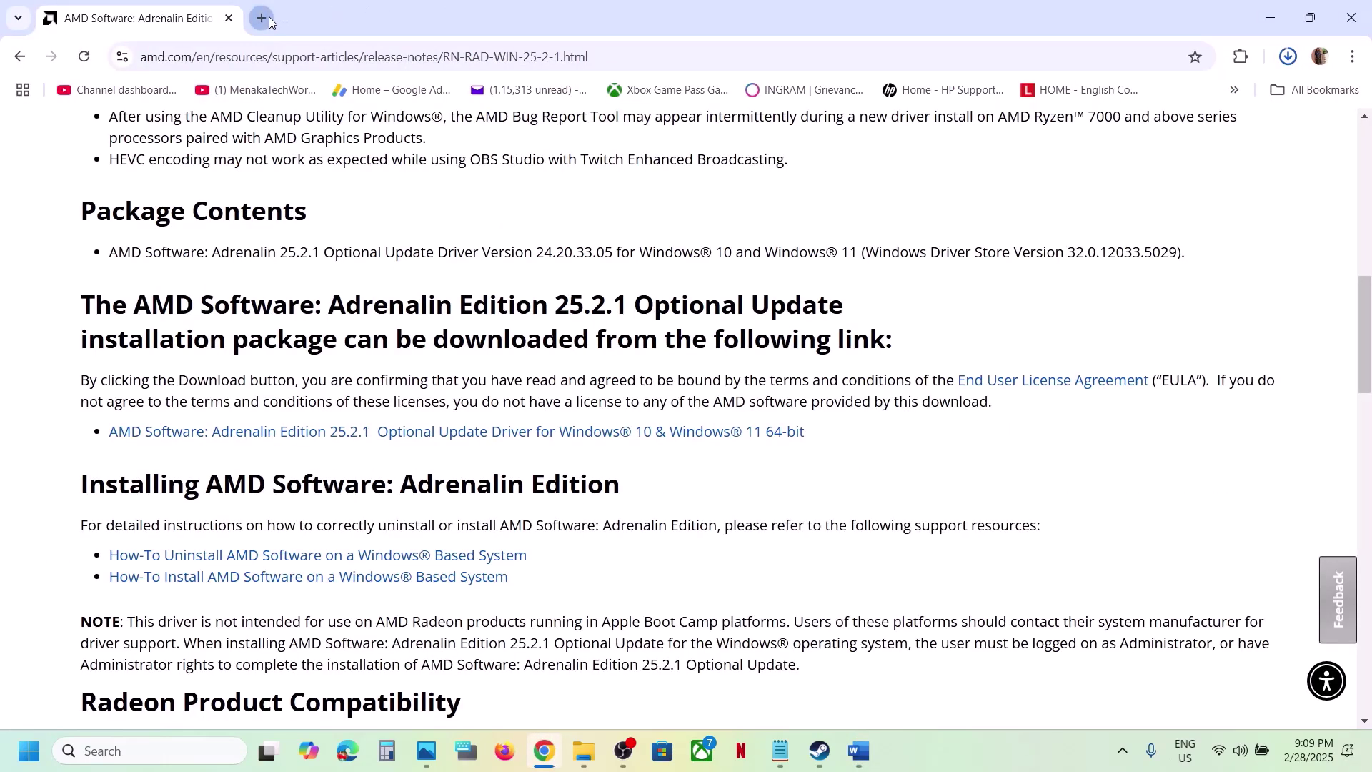
left_click(261, 18)
key("ctrl+v")
key("Return")
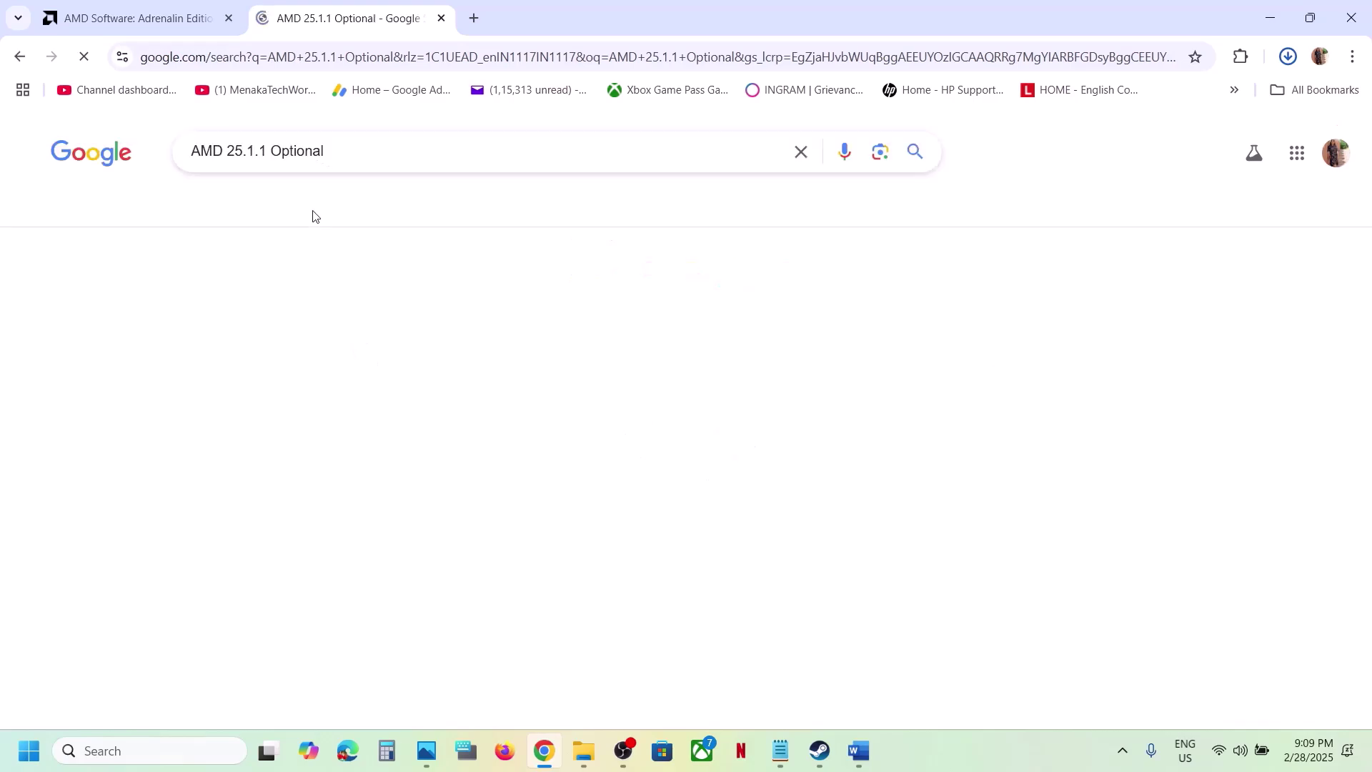
Open AMD's Adrenalin Edition 25.1.1 Optional Update release notes and download the driver for Windows 10 and 11 64-bit
left_click(289, 307)
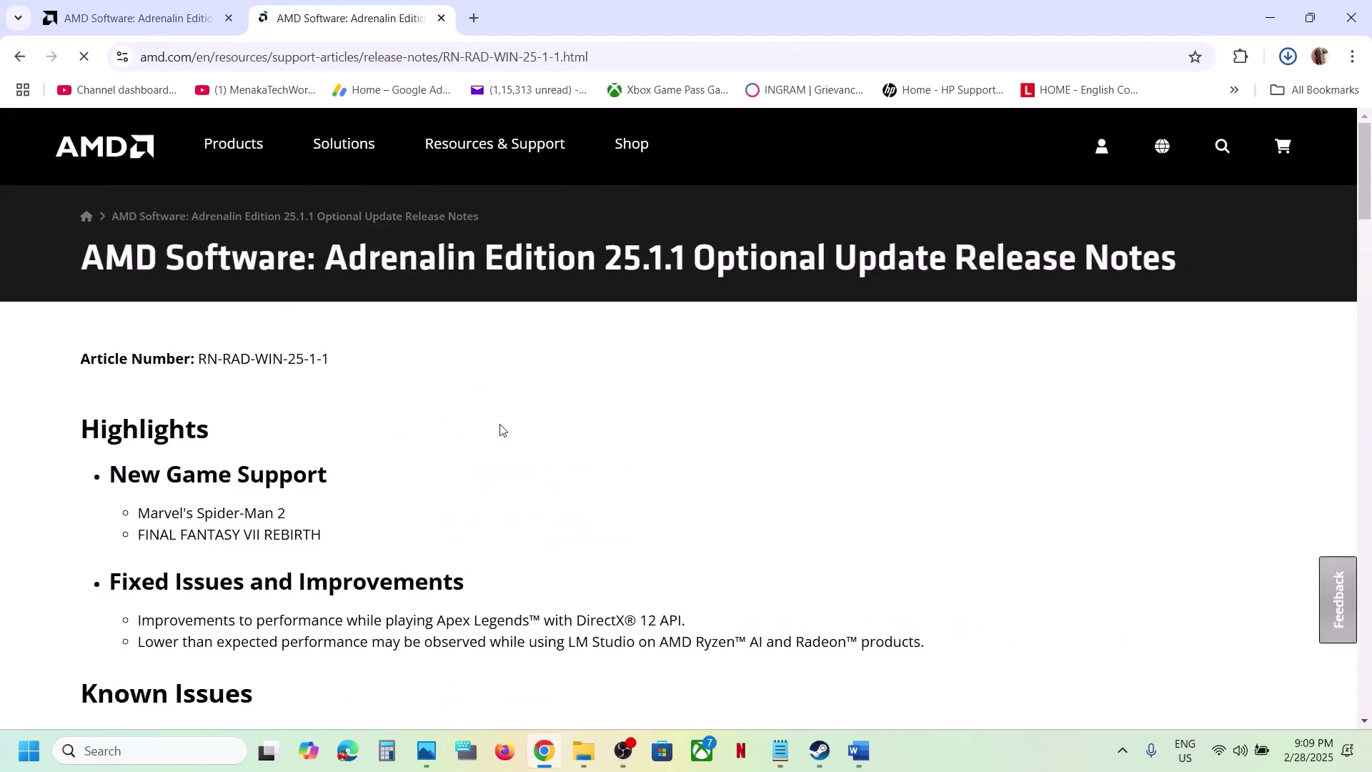
scroll(499, 428, "down", 10)
left_click(376, 489)
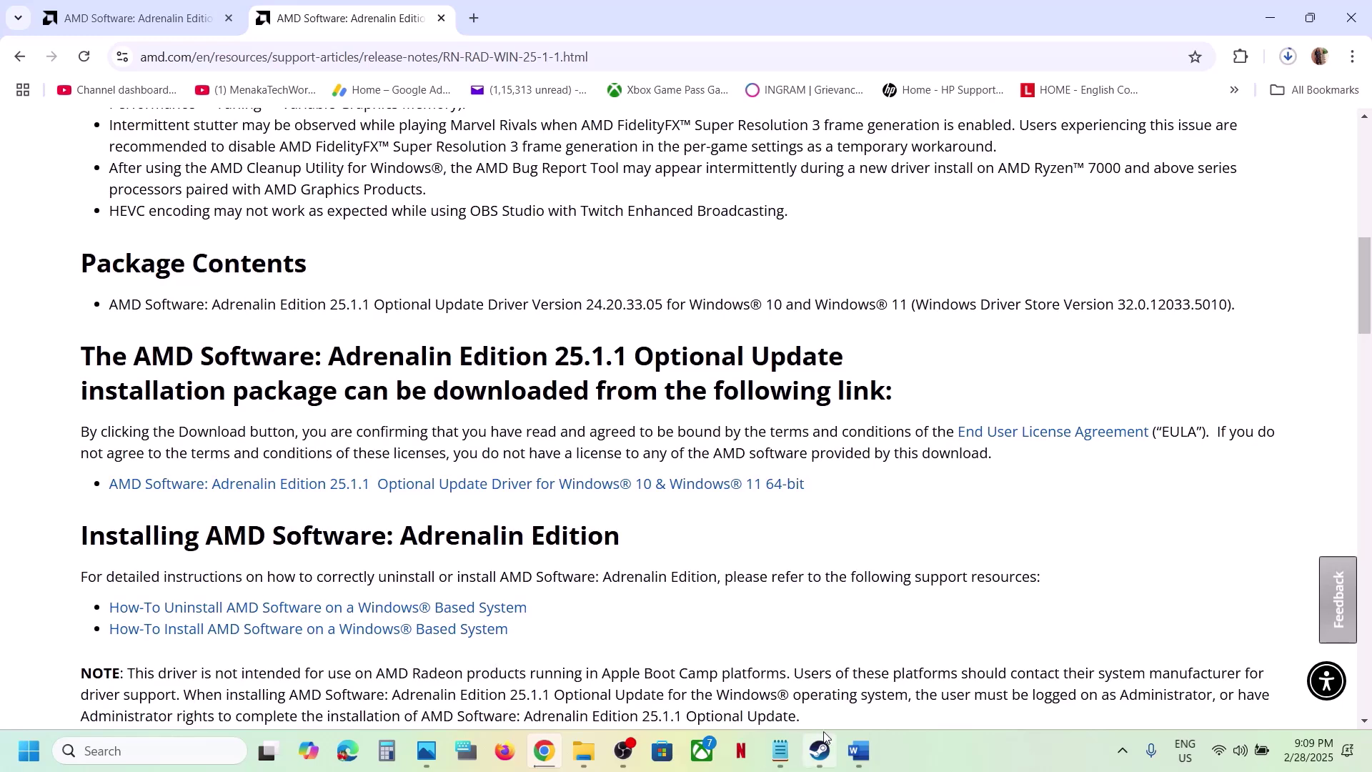
Switch back to Word and copy the word "graphics" from the Step 14 text
left_click(858, 750)
scroll(582, 493, "down", 4)
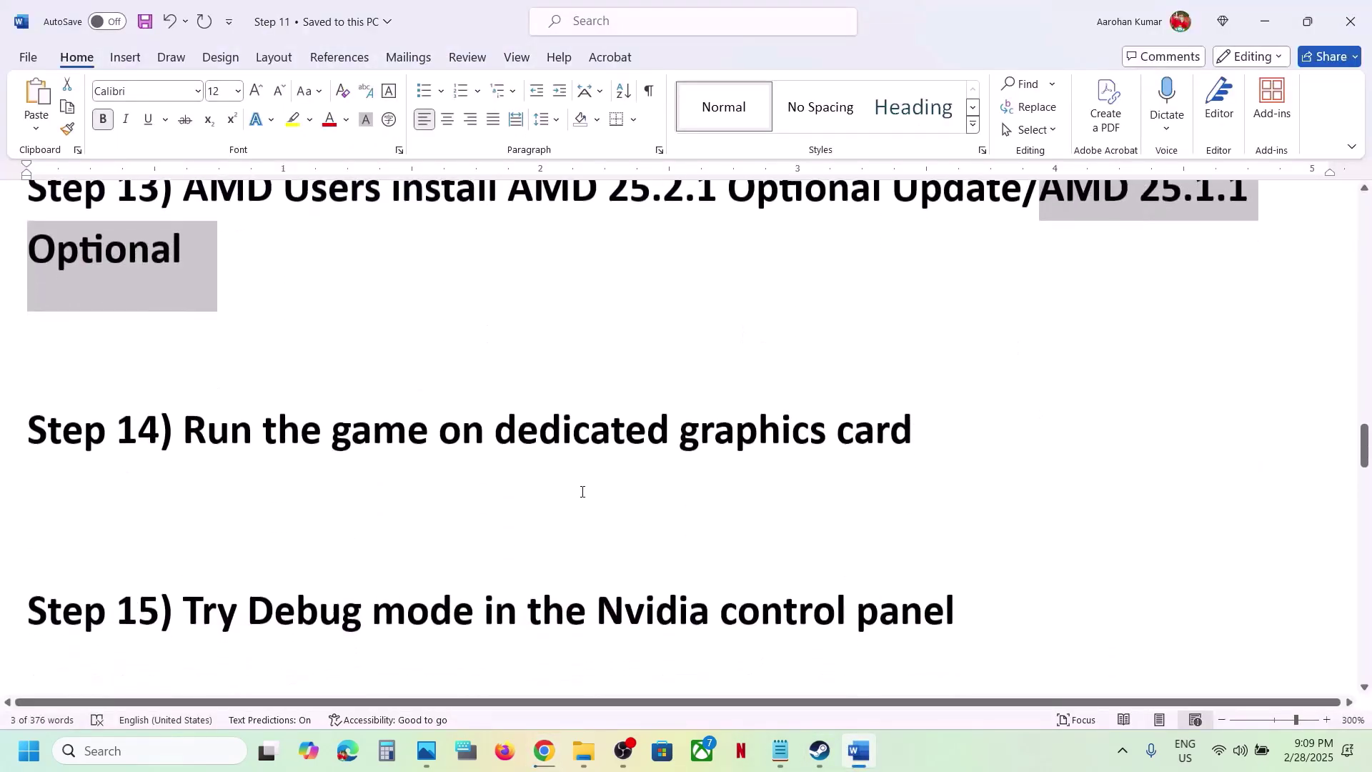
scroll(581, 491, "up", 2)
left_click(774, 579)
double_click(774, 579)
key("ctrl+c")
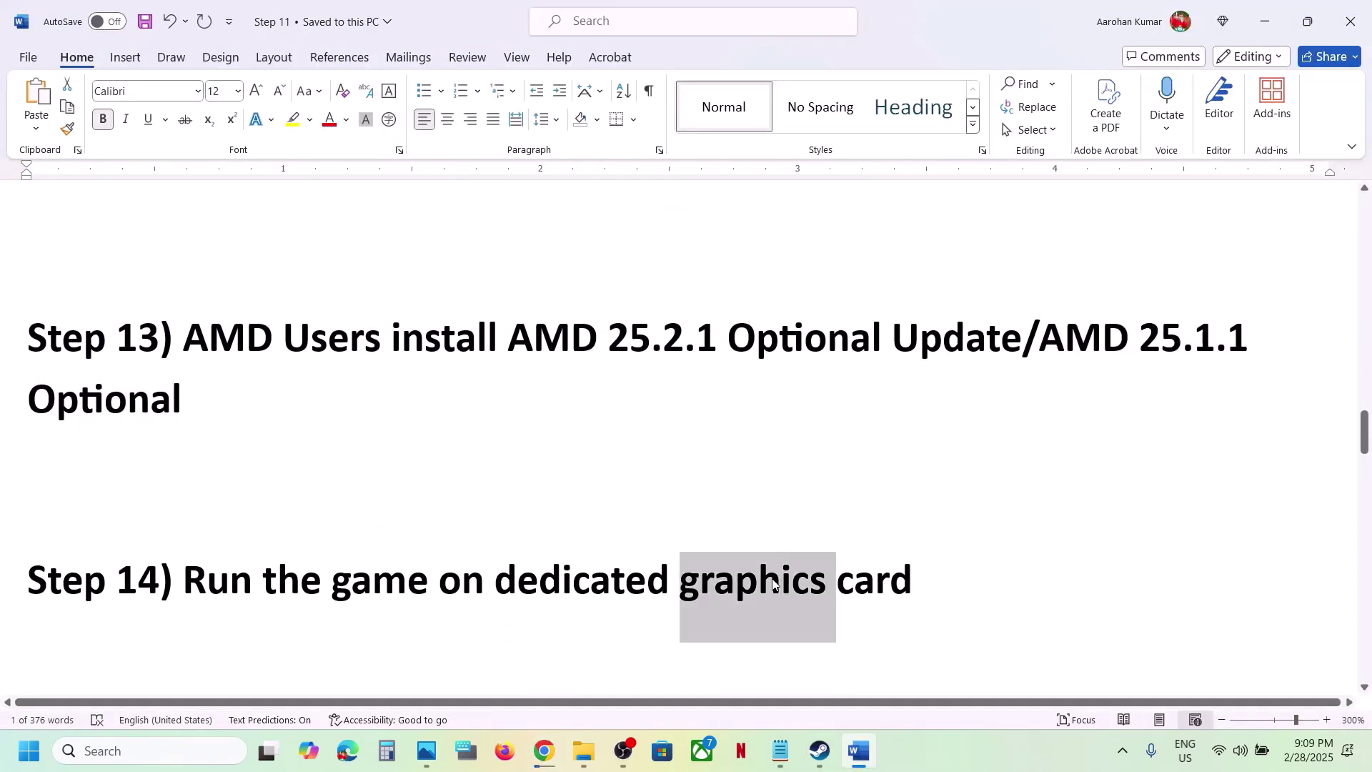
Search Windows for "graphics", open Graphics settings, and add the MonsterHunterWilds application from its Steam install folder as a desktop app
left_click(201, 758)
key("ctrl+v")
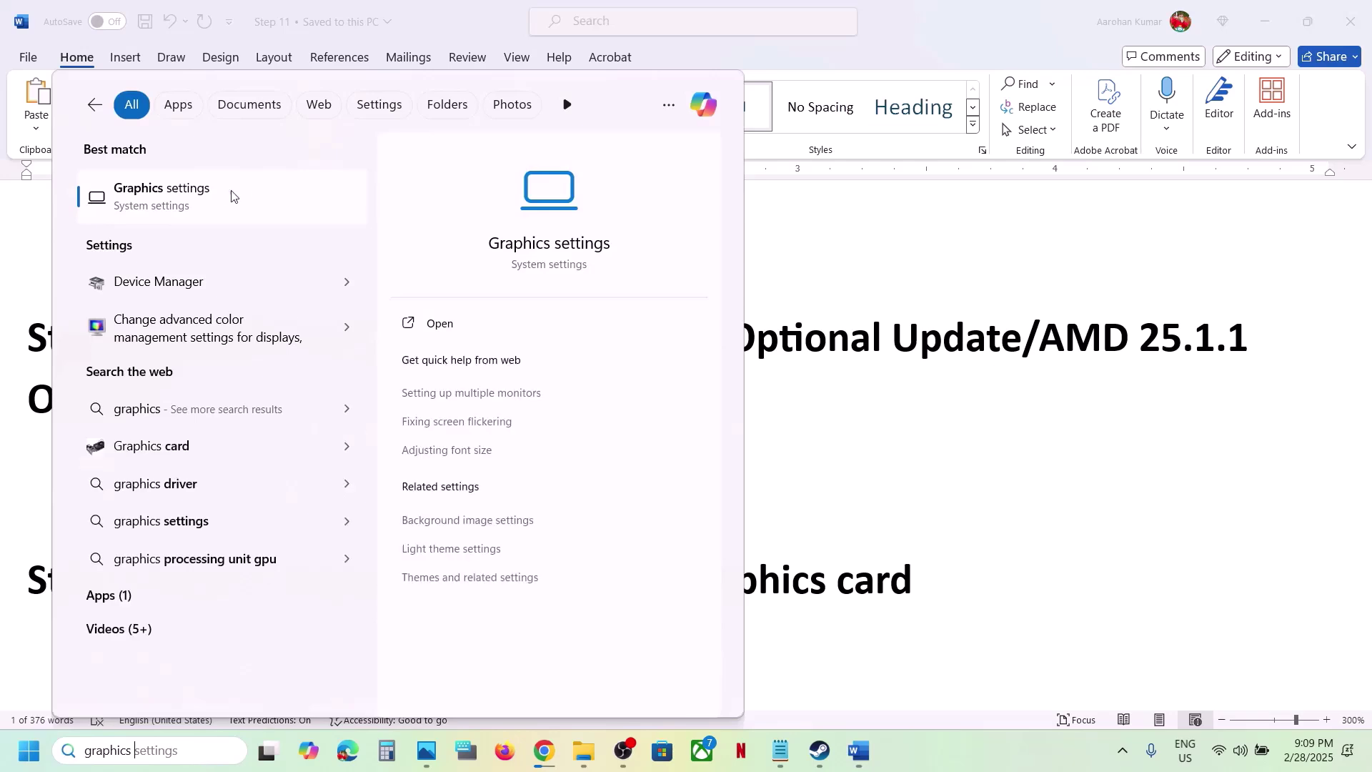
left_click(214, 204)
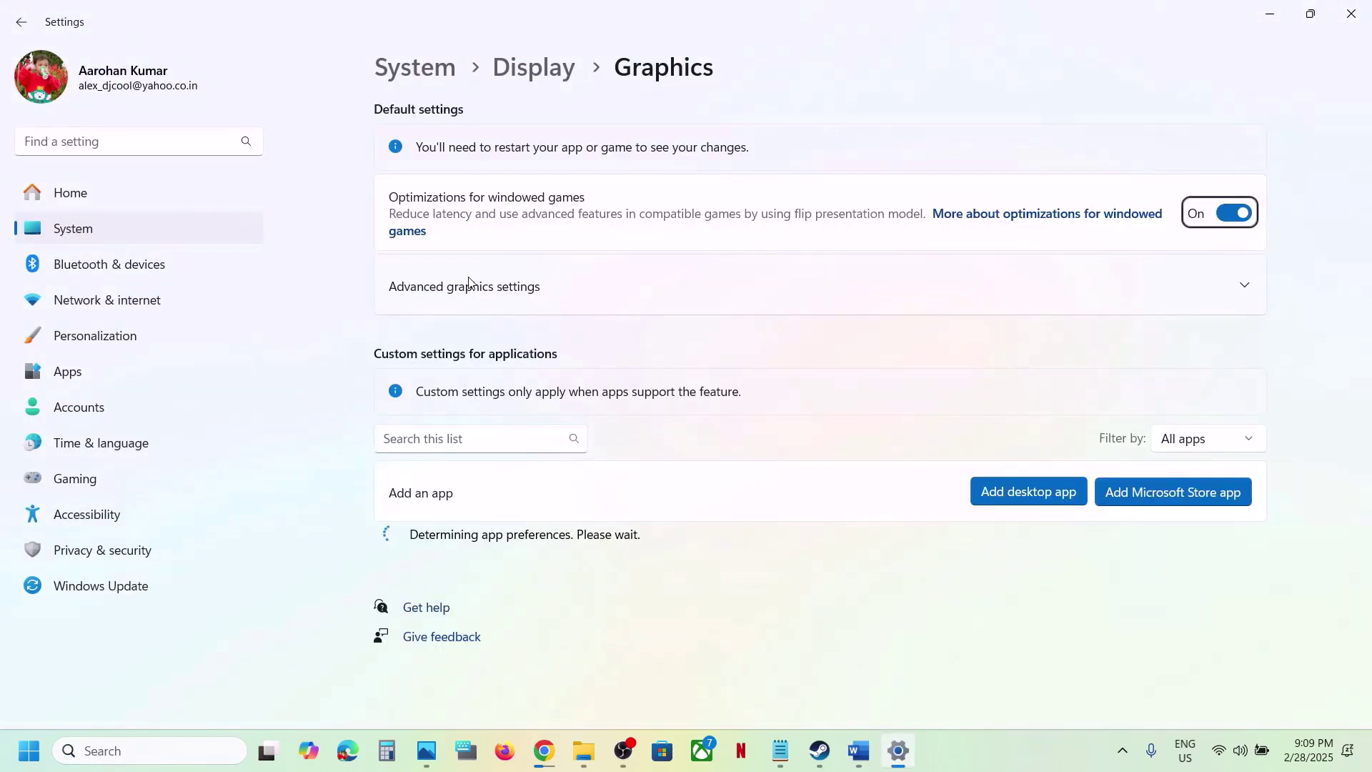
left_click(1012, 502)
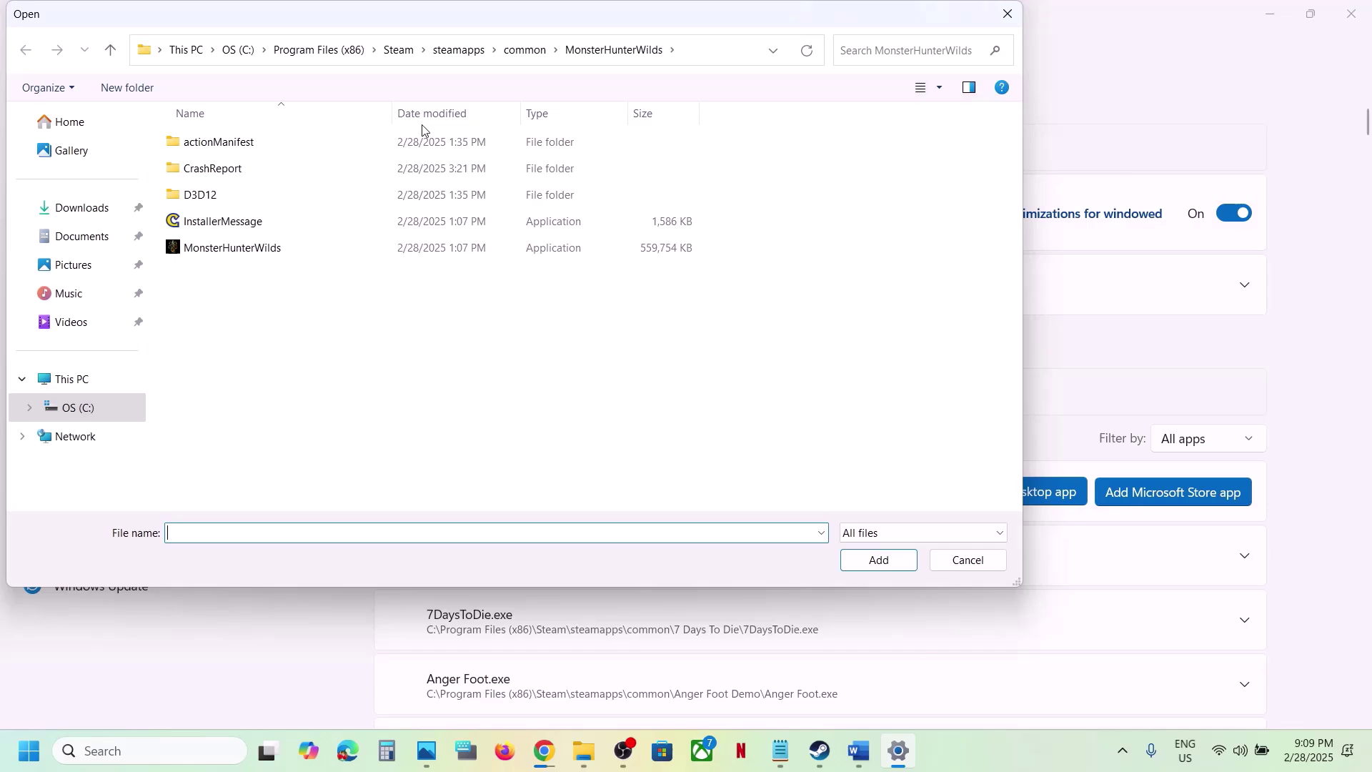
left_click(262, 250)
left_click(879, 560)
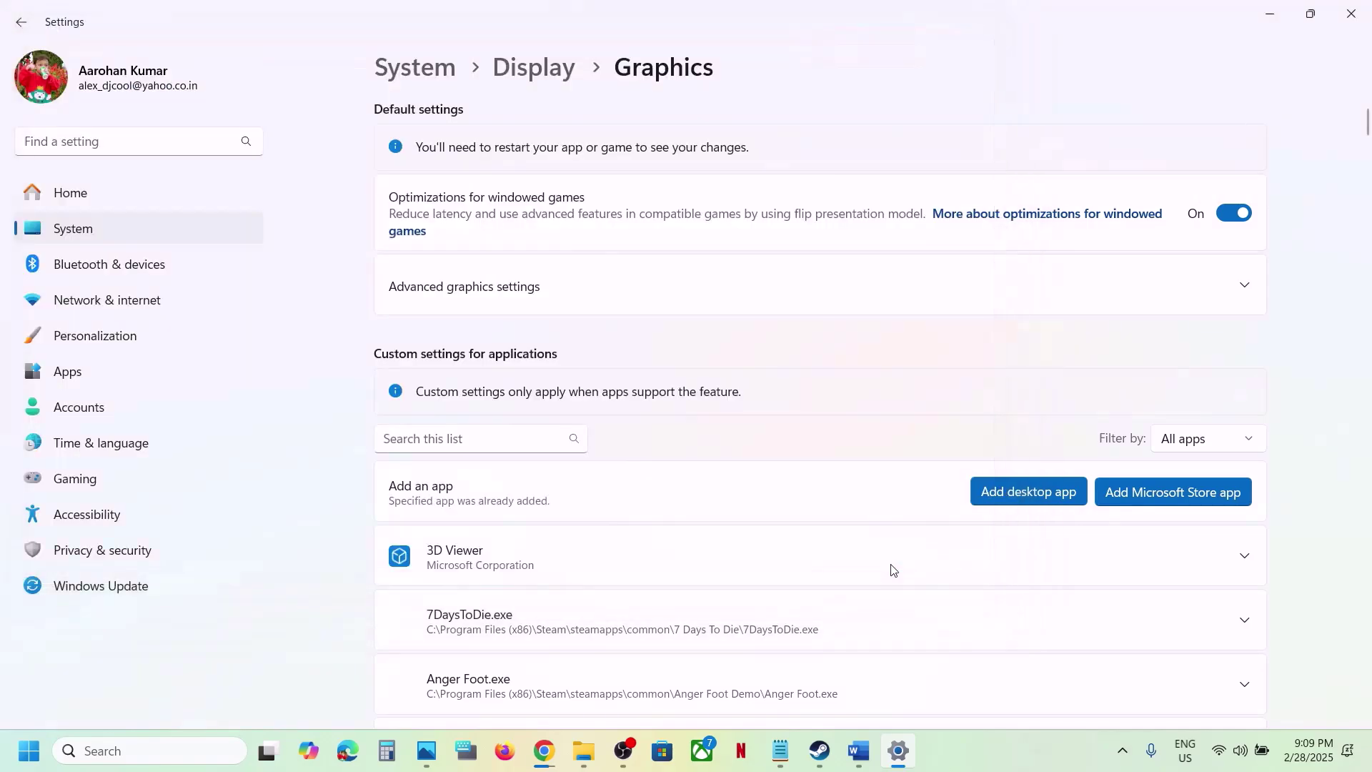
Set the GPU preference for Monster Hunter Wilds to High Performance (NVIDIA GeForce RTX 3050 Laptop GPU) and close Settings
scroll(650, 601, "down", 20)
scroll(650, 601, "down", 20)
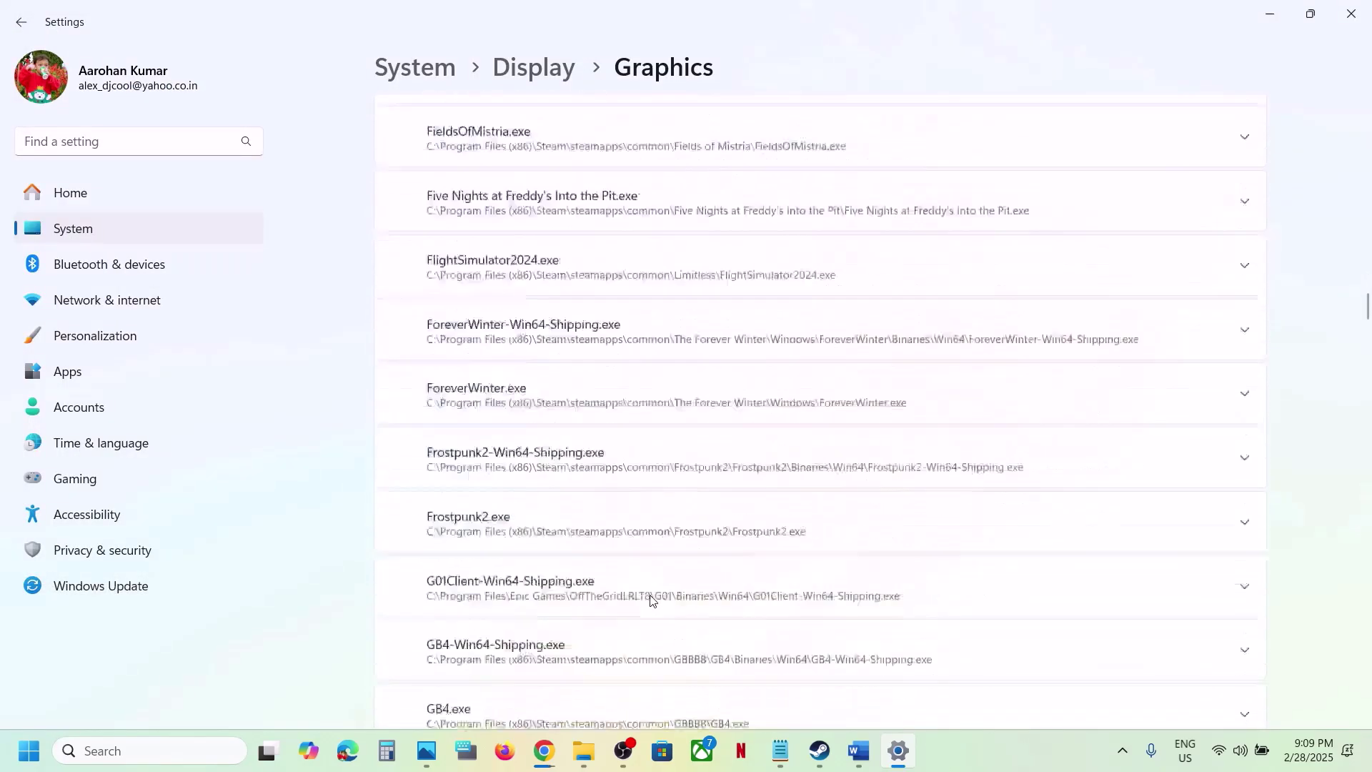
scroll(651, 600, "down", 11)
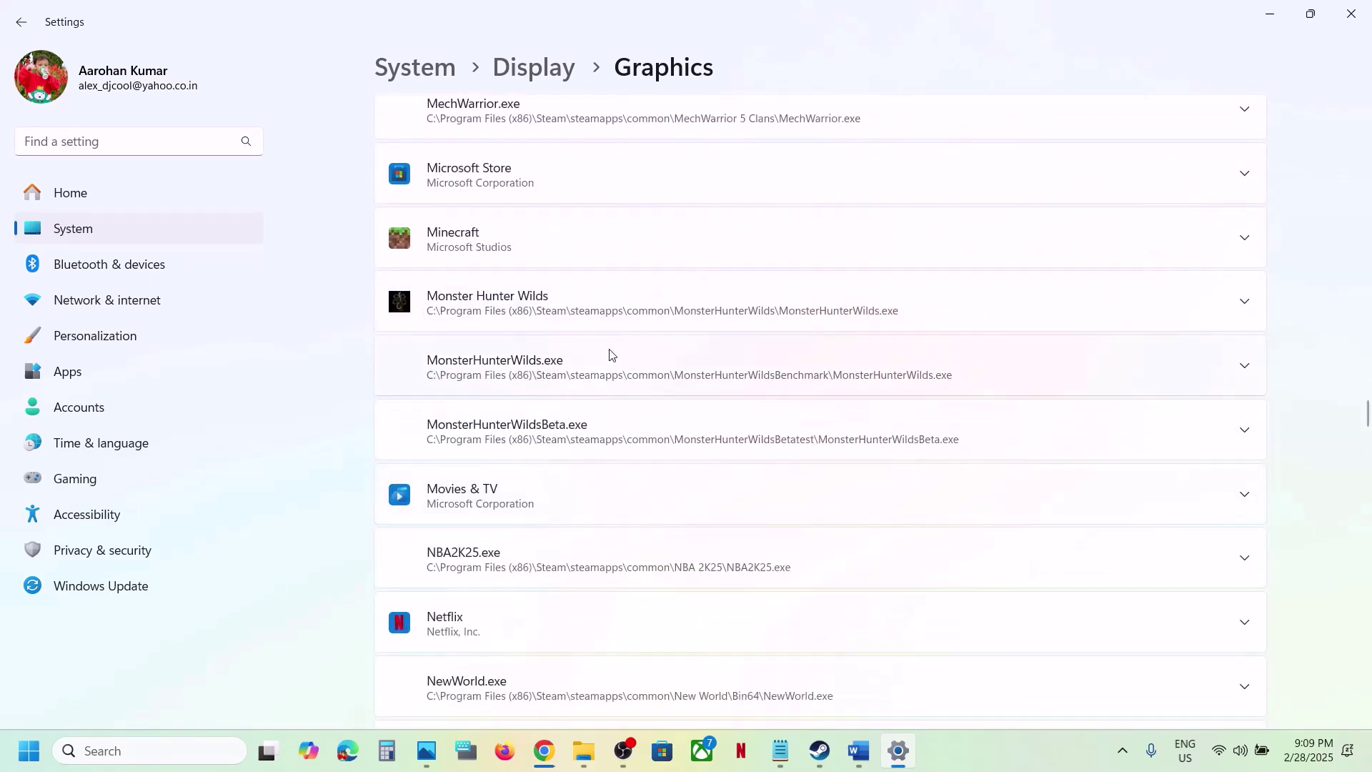
left_click(551, 300)
scroll(551, 300, "up", 1)
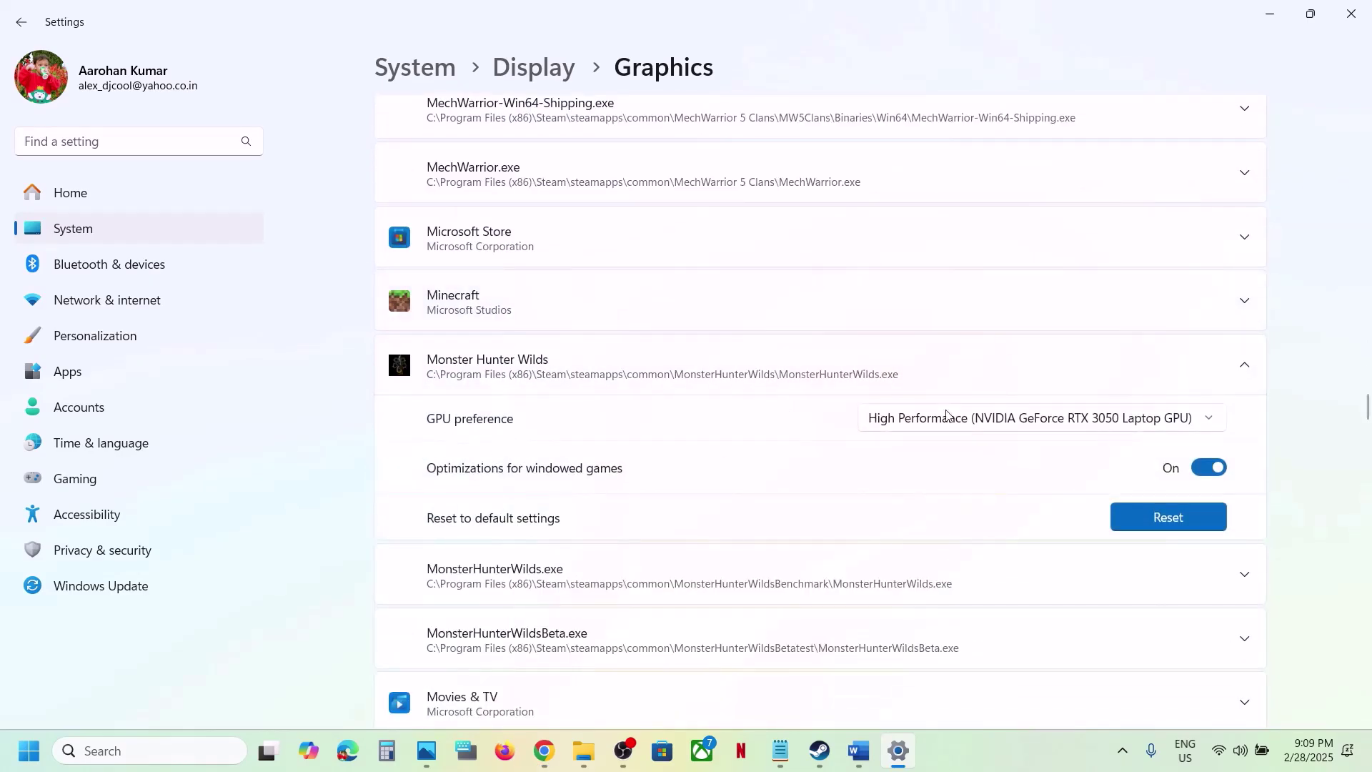
left_click(1052, 420)
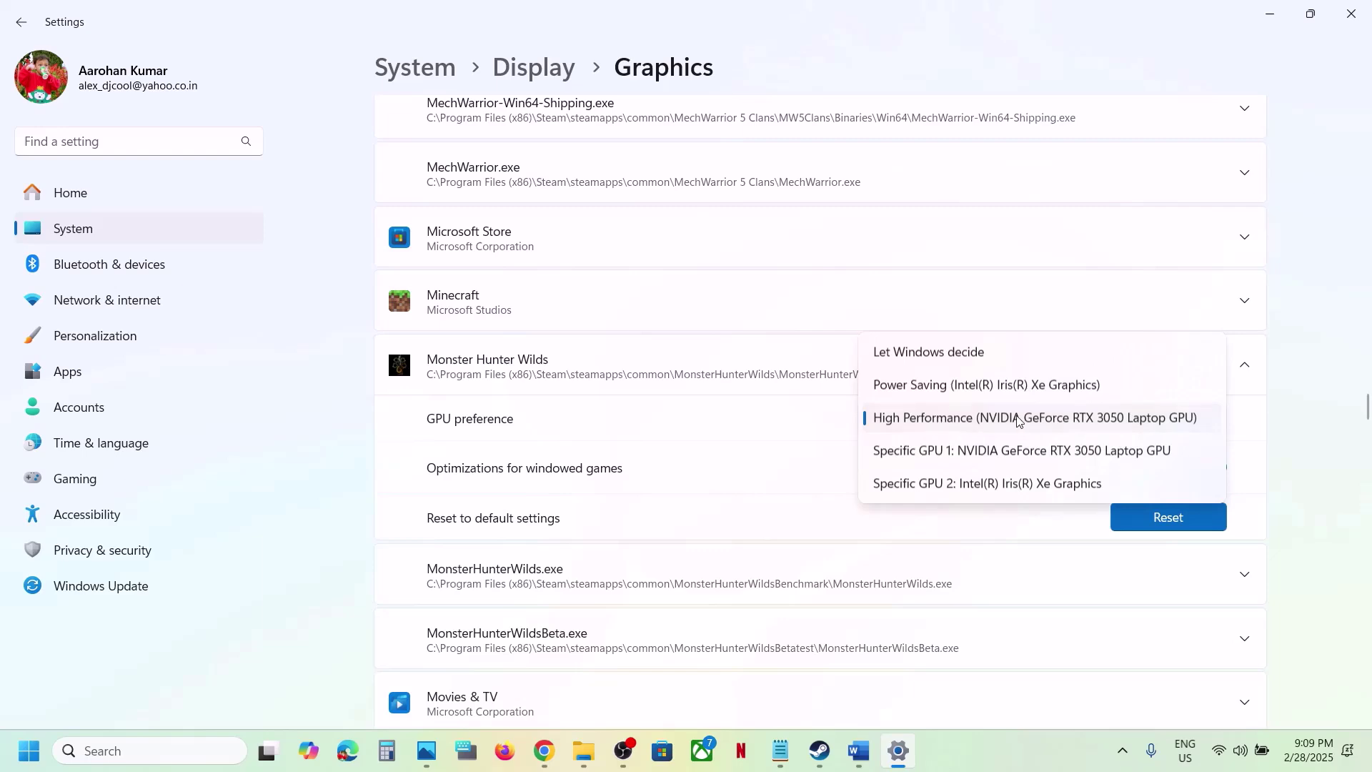
left_click(1067, 418)
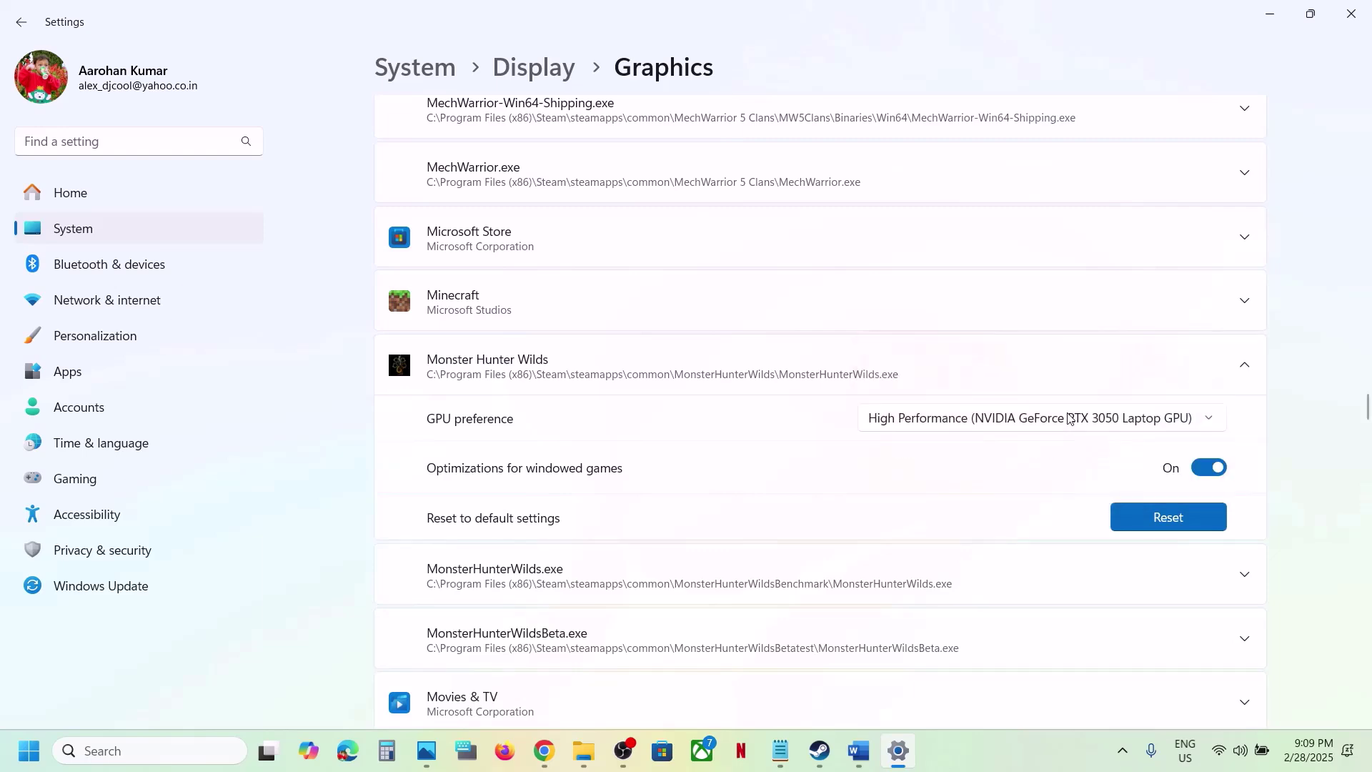
left_click(1351, 13)
Highlight the Debug mode instruction of Step 15 in Word, and open NVIDIA Control Panel from the desktop
scroll(563, 463, "down", 4)
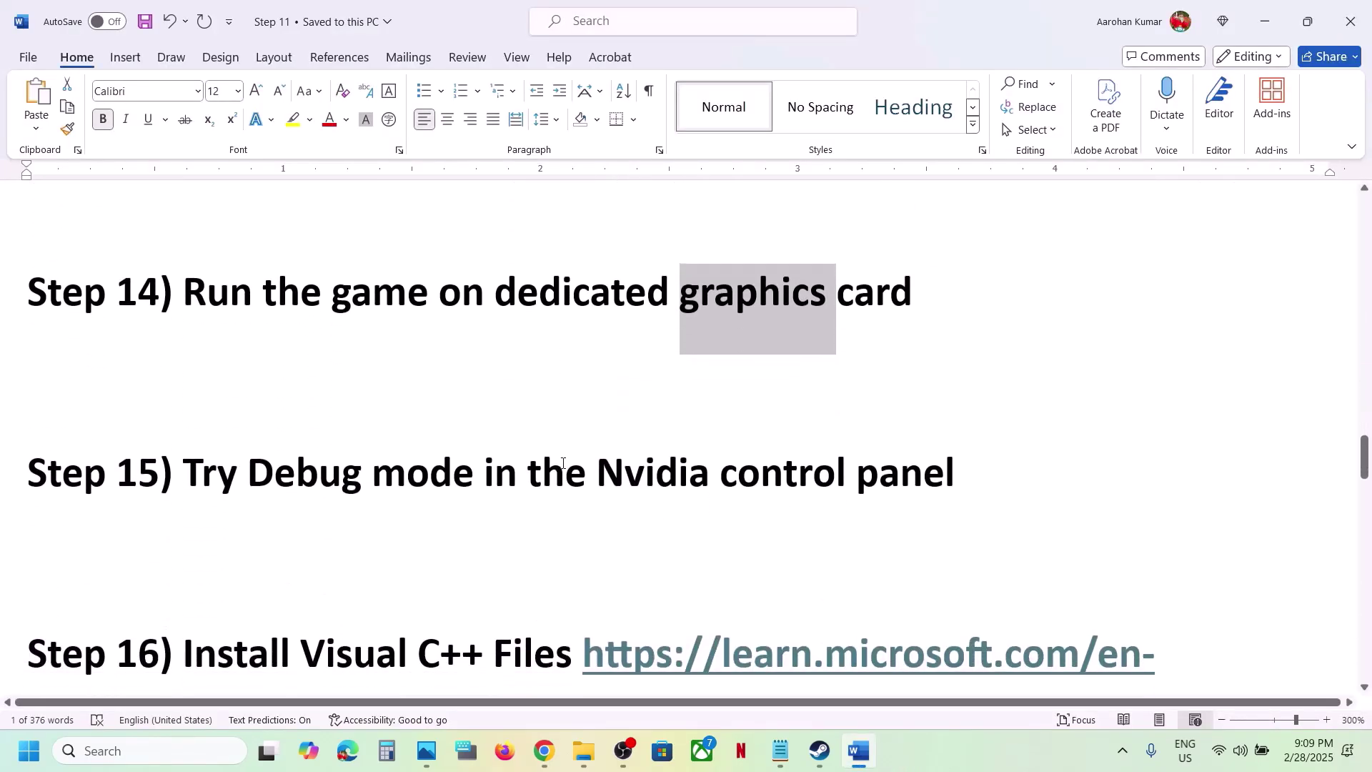
left_click_drag(284, 476, 849, 468)
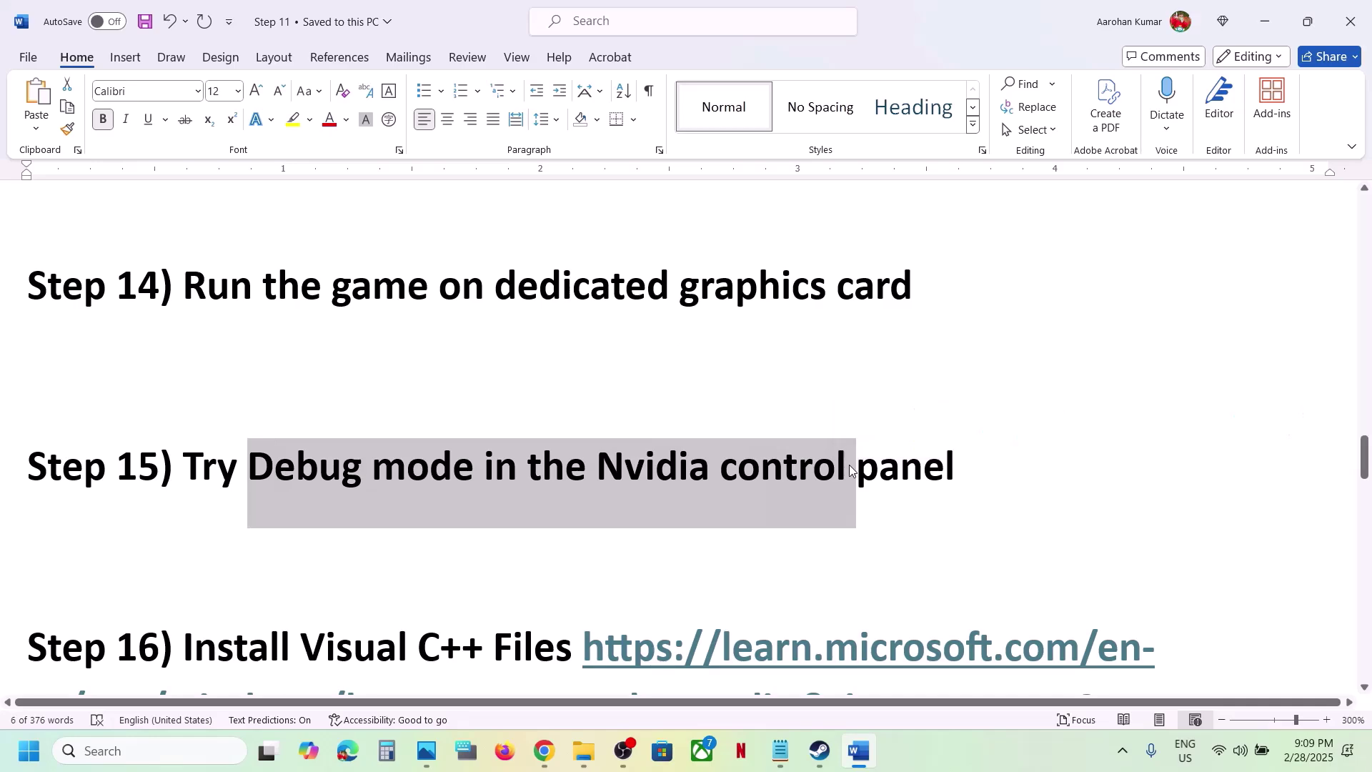
key("super+d")
right_click(615, 356)
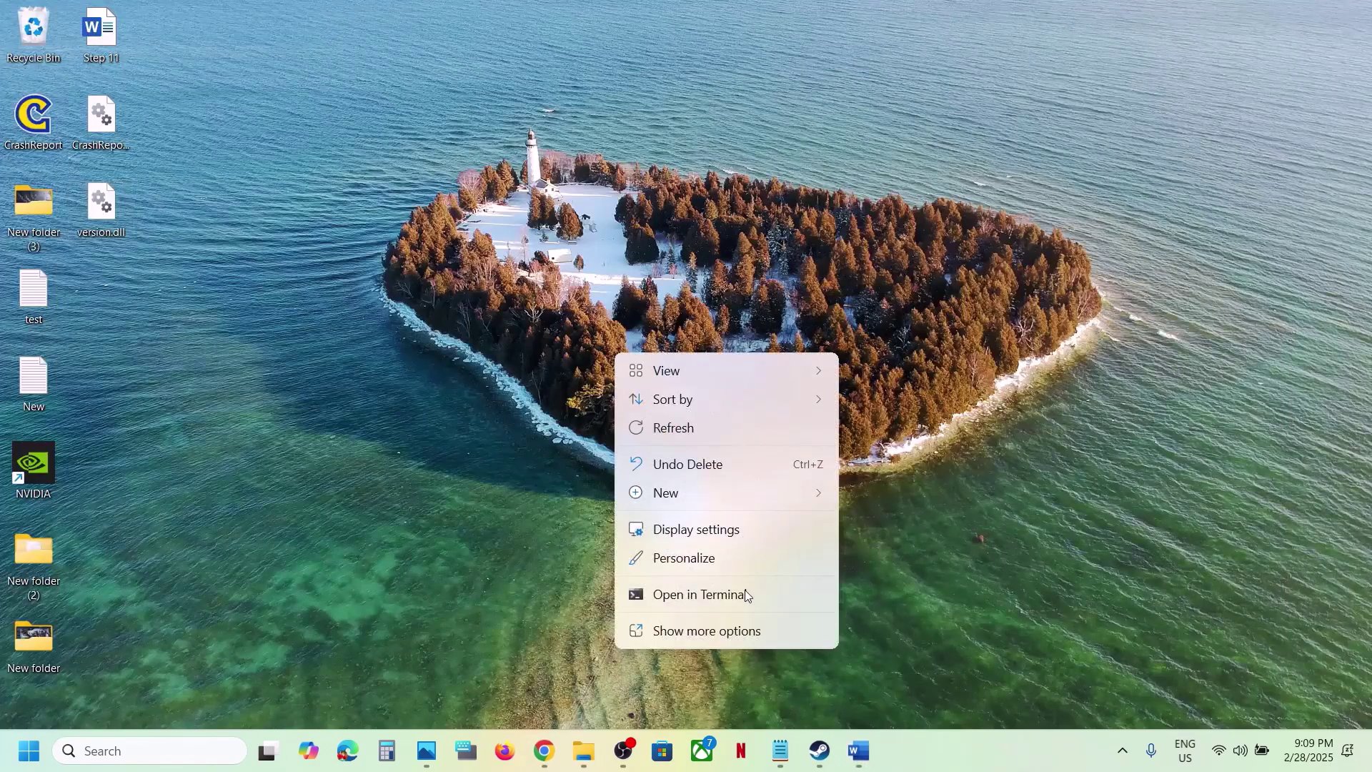
left_click(716, 629)
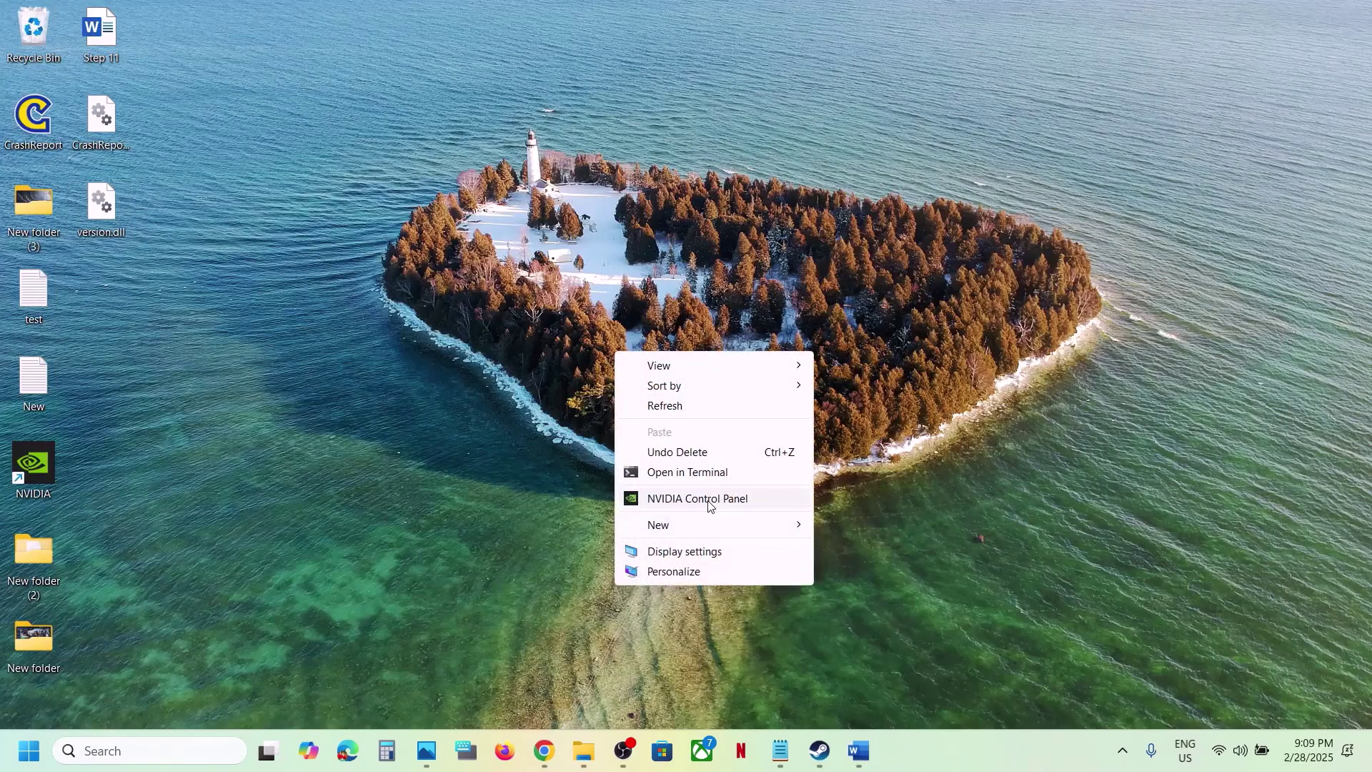
left_click(710, 498)
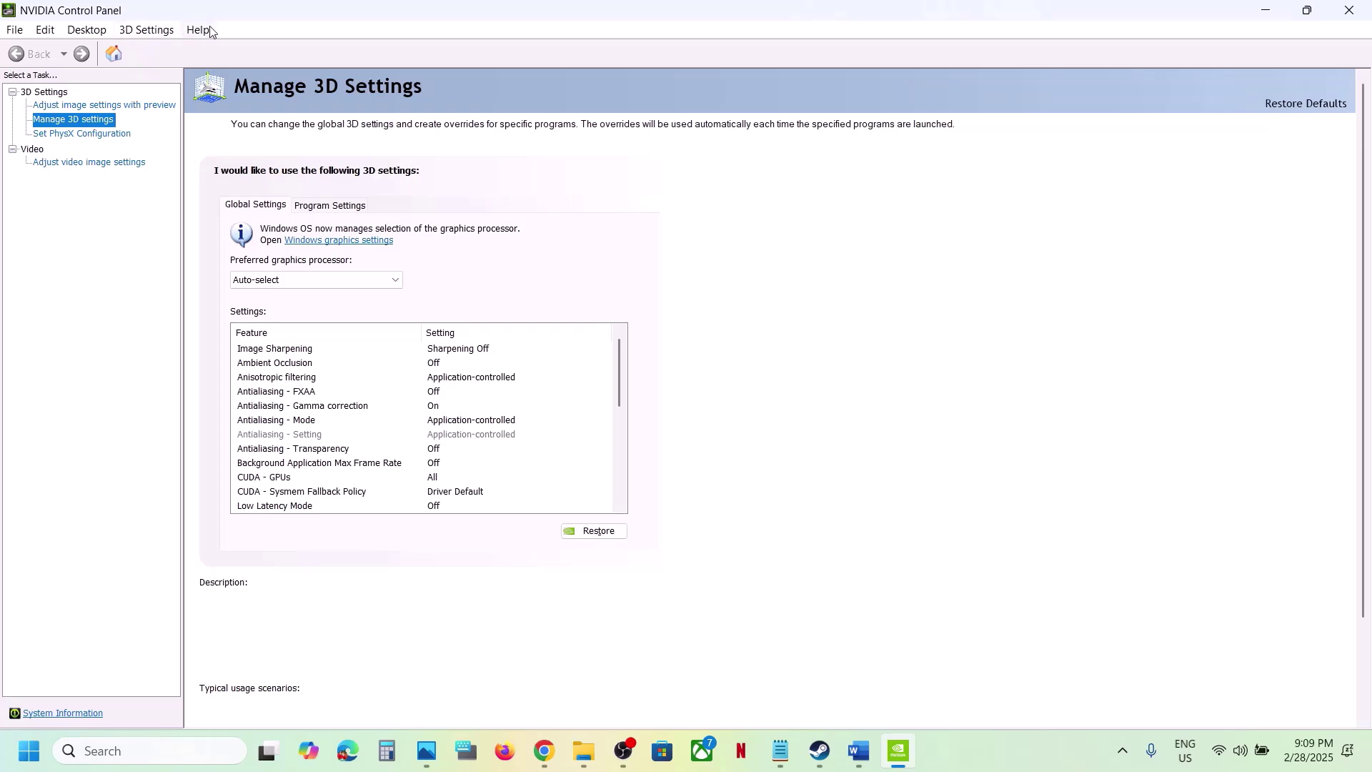
Turn Debug Mode off and on again in NVIDIA Control Panel, check its setting, and close the program
left_click(199, 31)
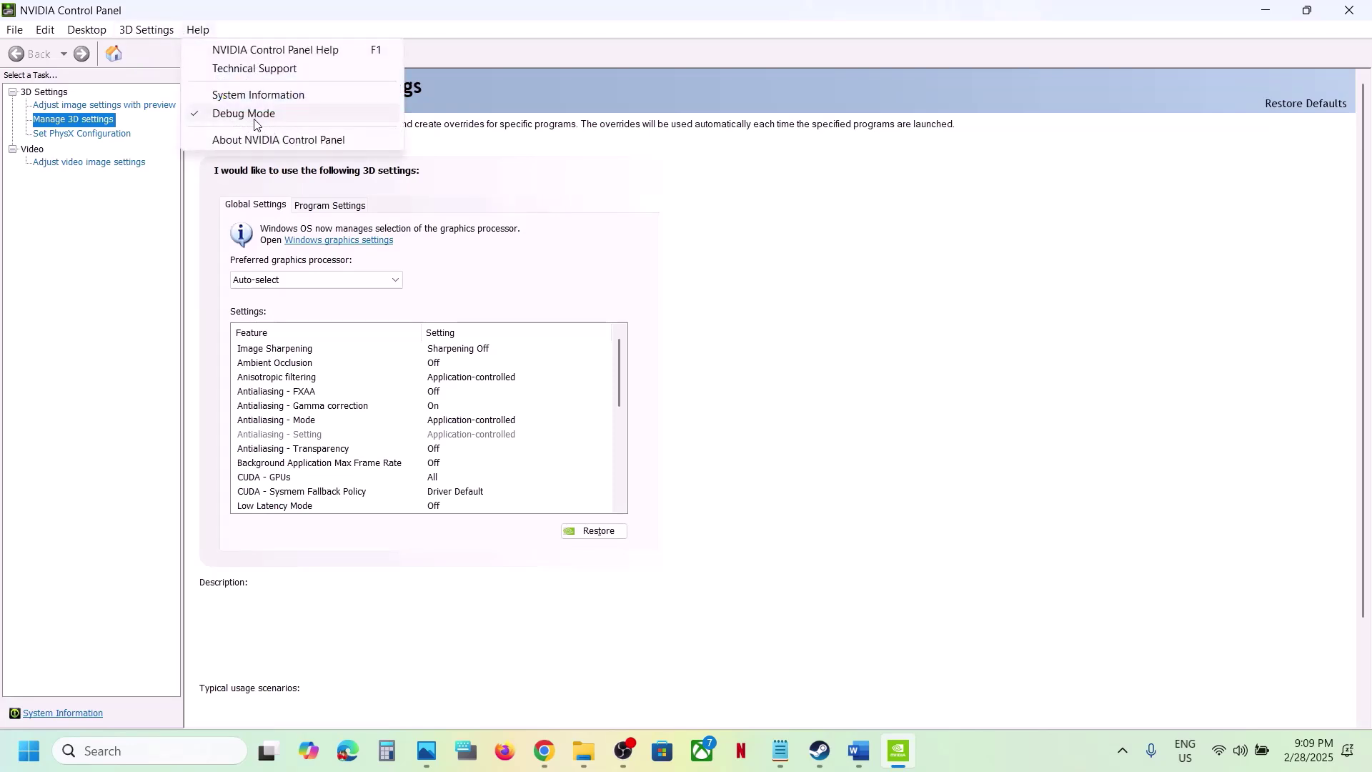
left_click(253, 114)
left_click(199, 31)
left_click(248, 116)
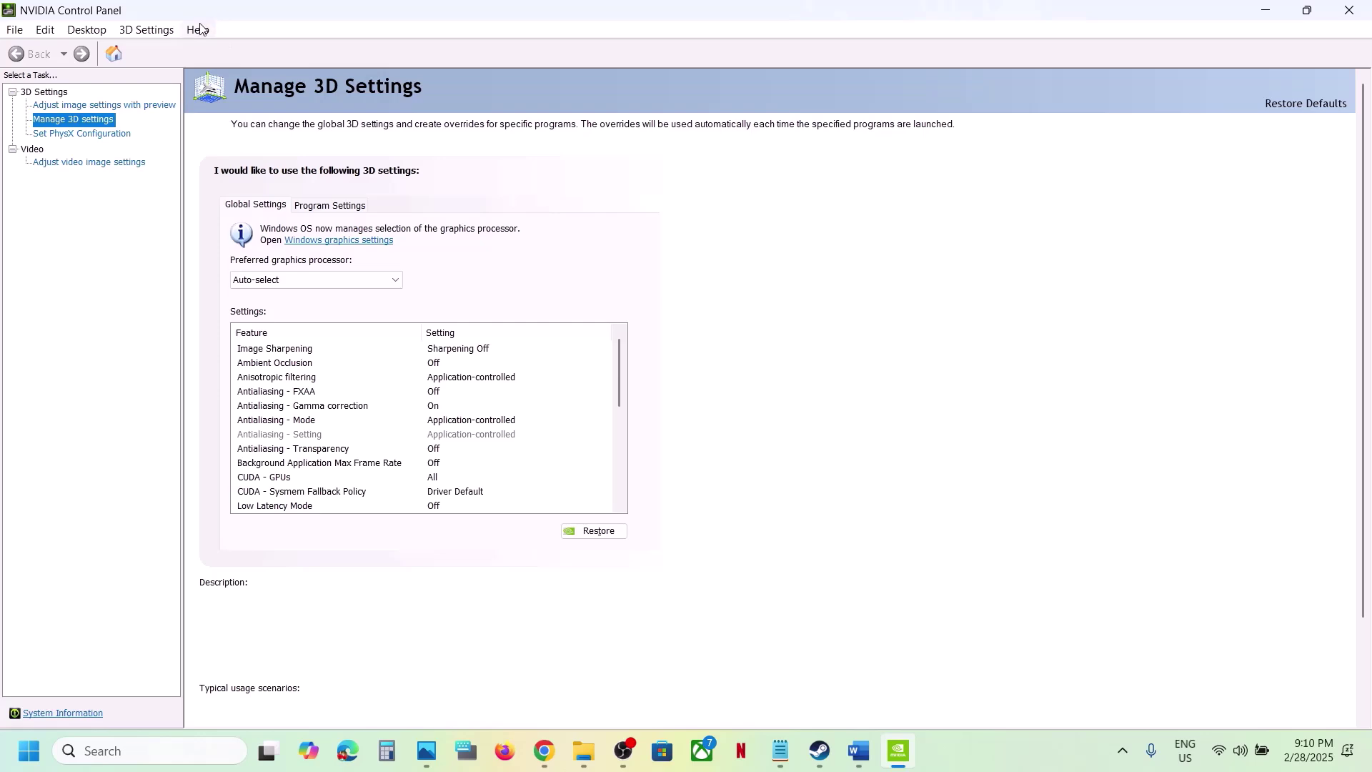
left_click(200, 30)
left_click(772, 284)
left_click(1350, 12)
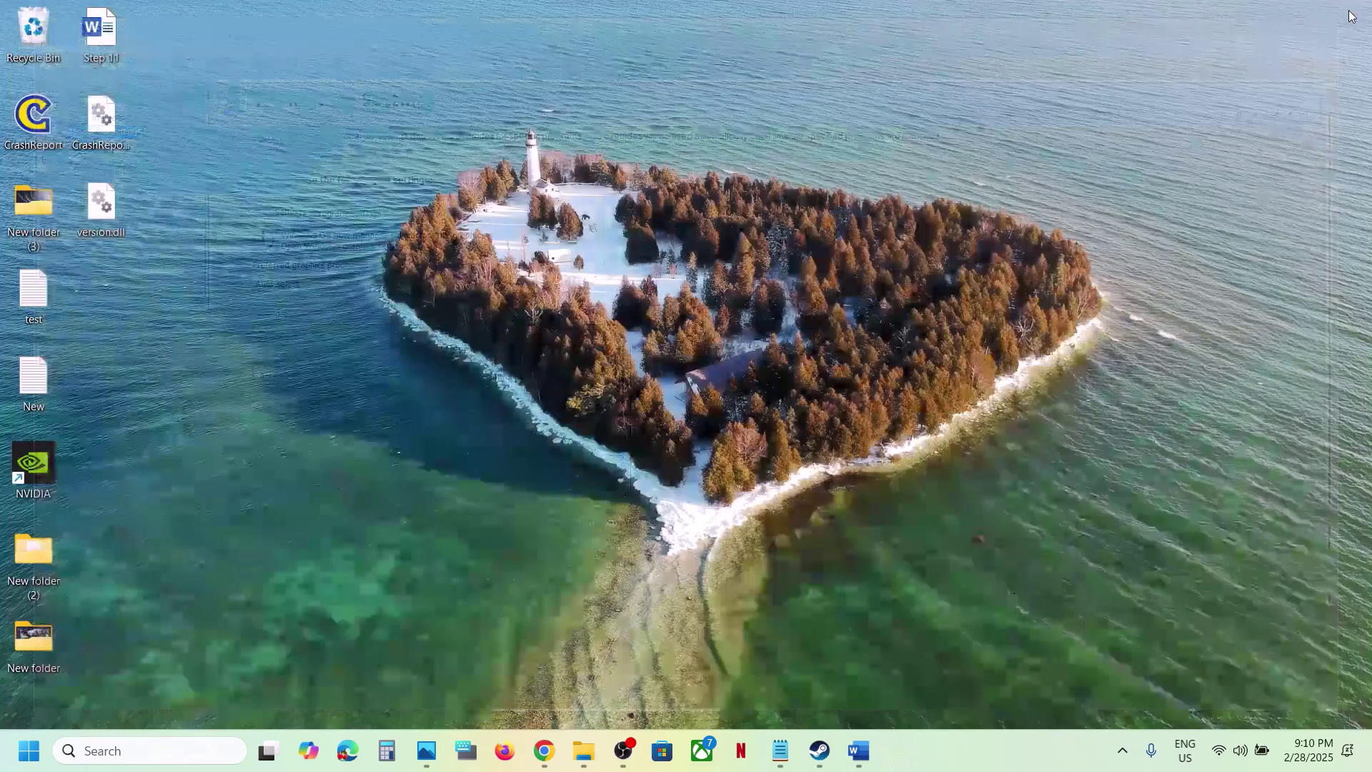
Show the Monster Hunter Wilds page in Steam, and switch to Word to copy the Visual C++ download link in Step 16
left_click(820, 750)
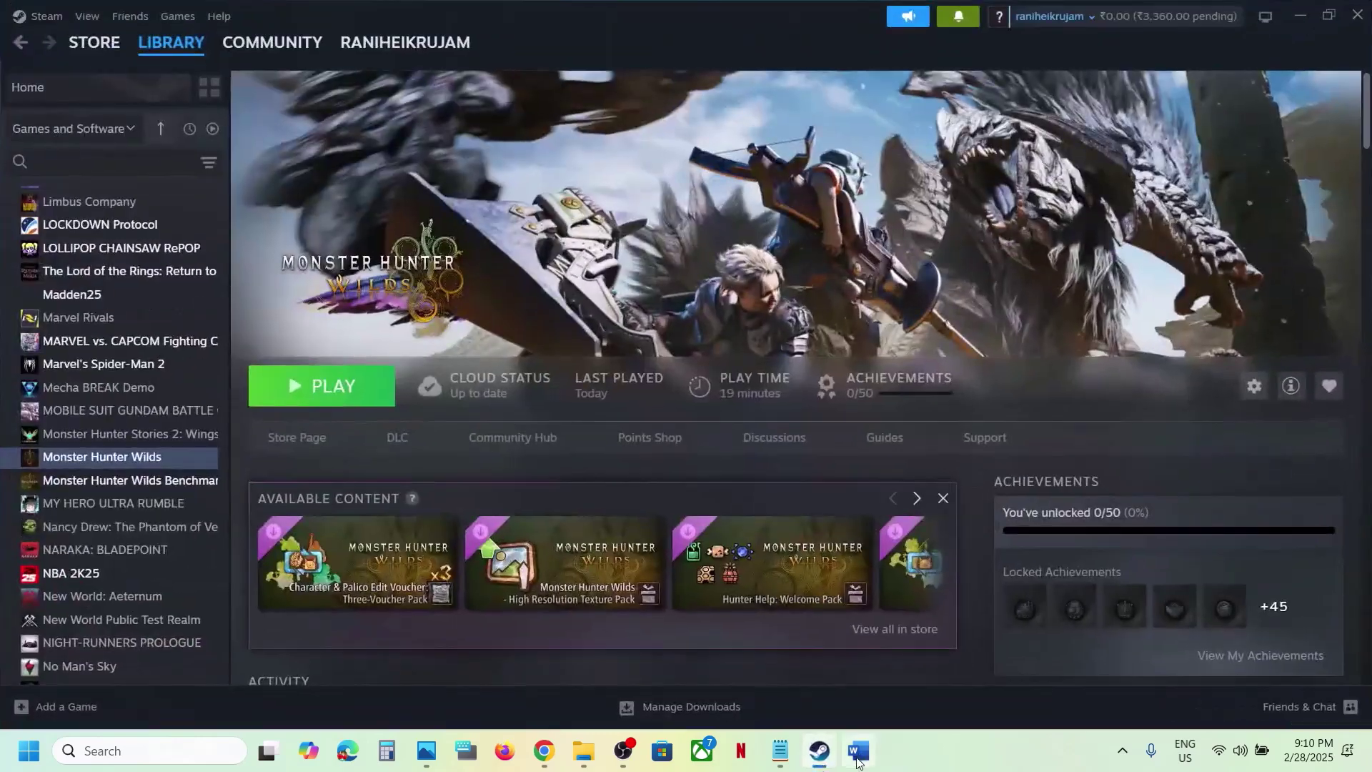
left_click(858, 752)
scroll(496, 526, "down", 4)
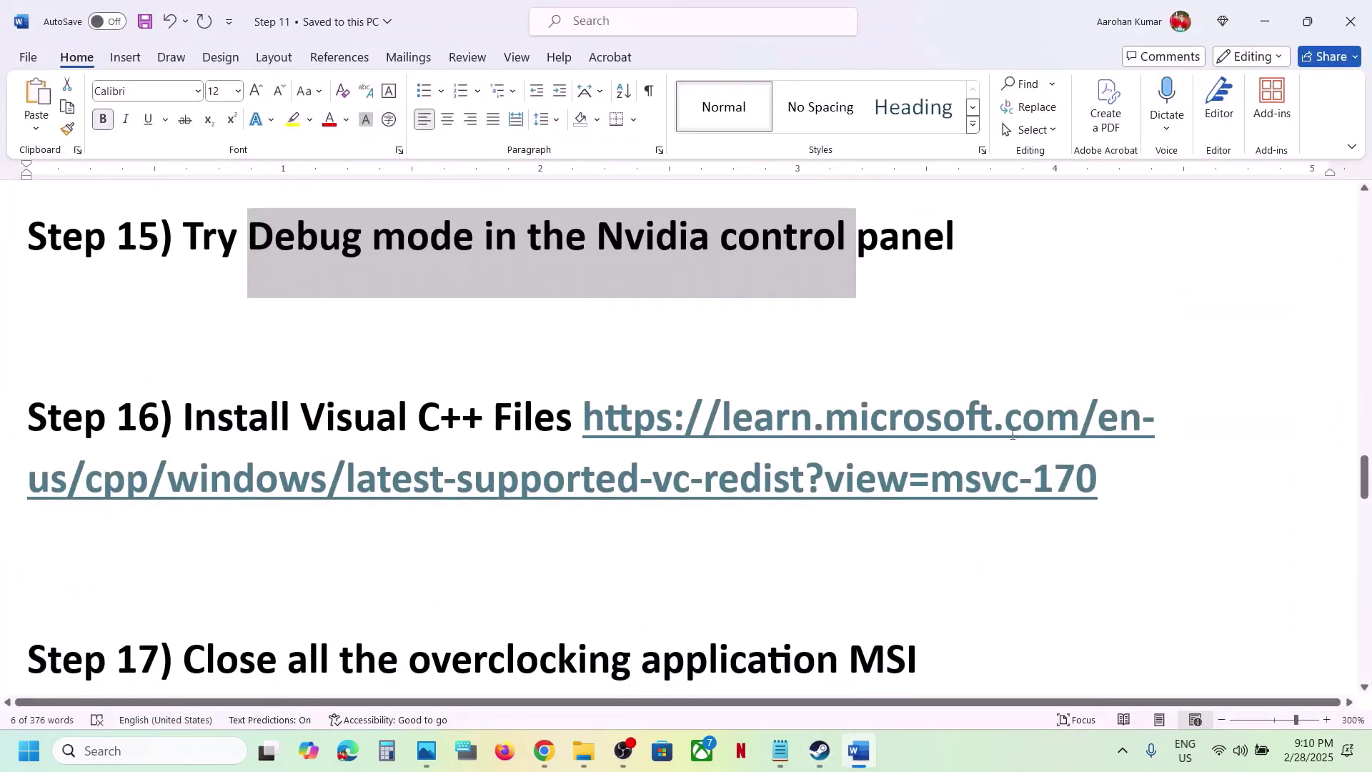
left_click_drag(1108, 474, 587, 424)
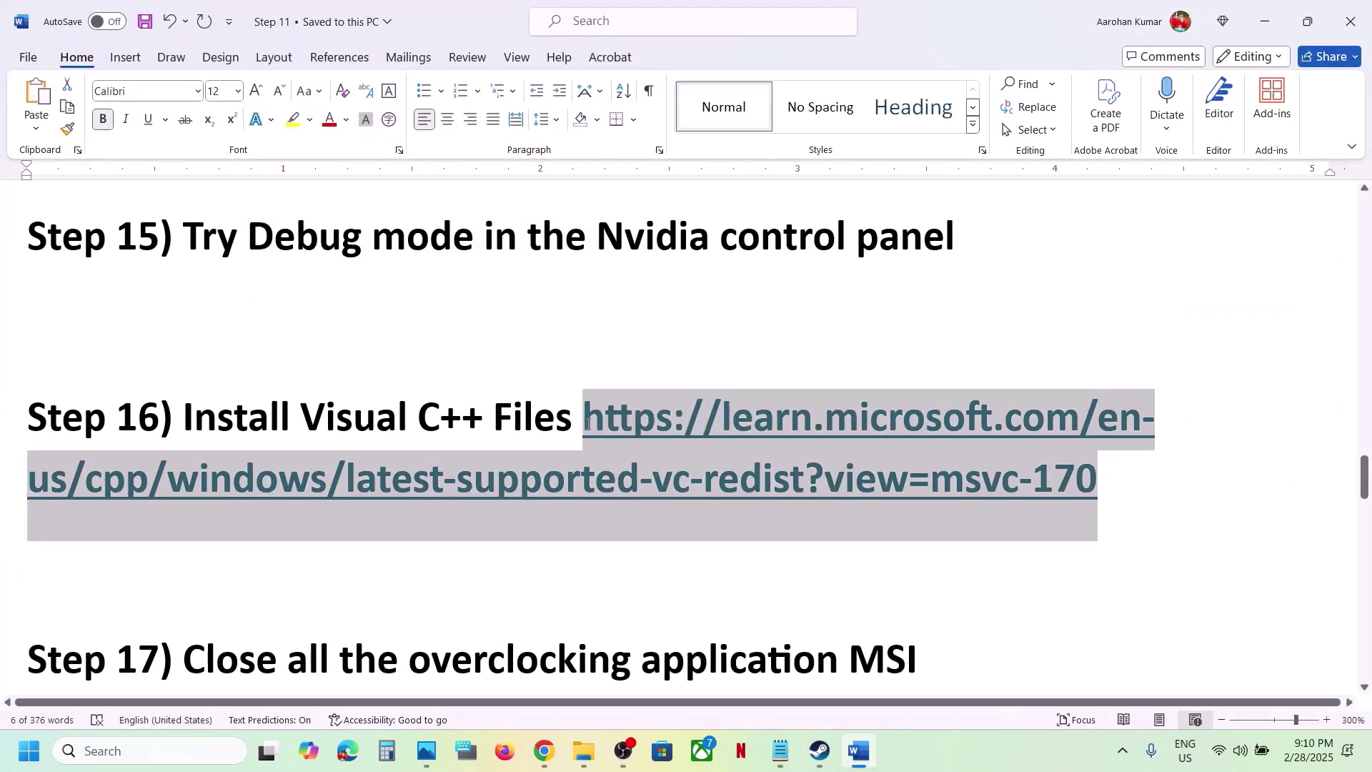
Switch to Chrome, open the copied Microsoft link in a new tab, and highlight "2015, 2017, 2019, and 2022" in the Visual Studio heading
left_click(544, 750)
left_click(474, 18)
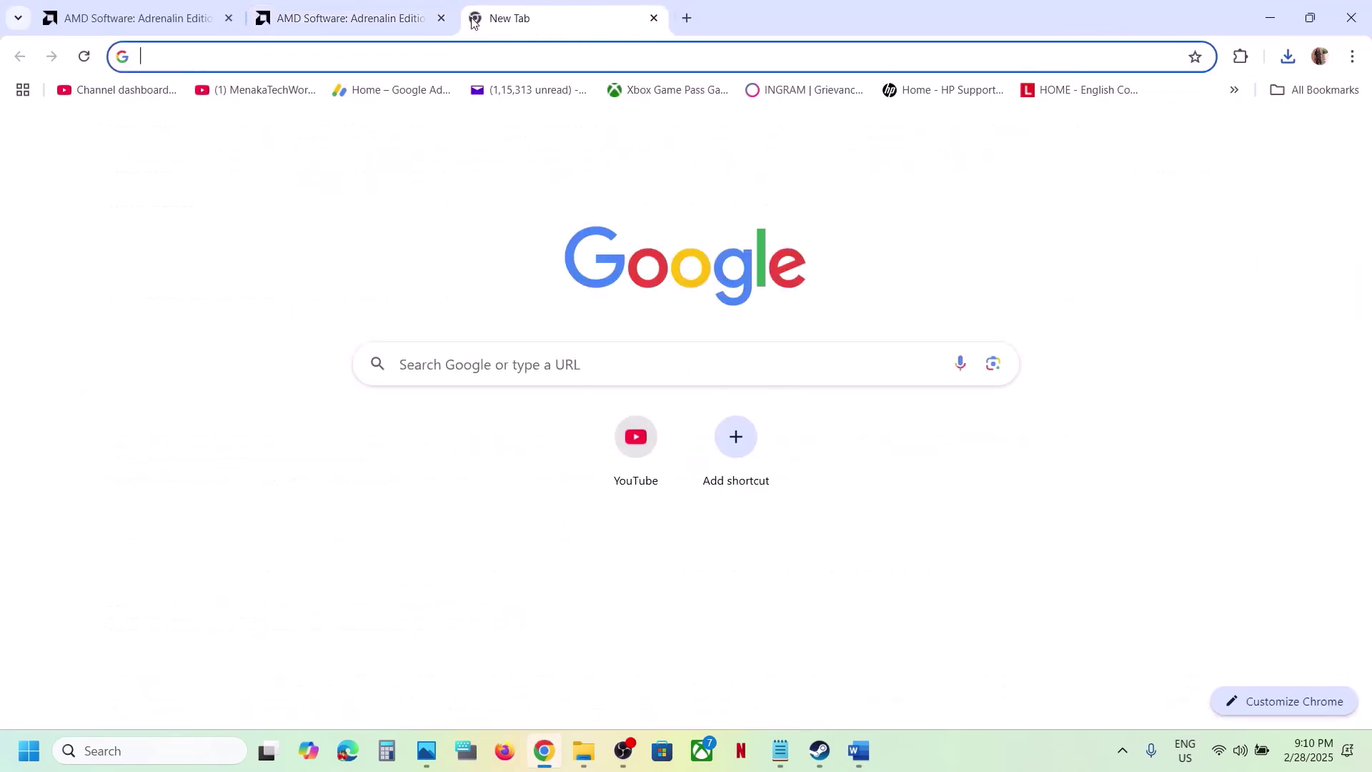
key("ctrl+v")
key("Return")
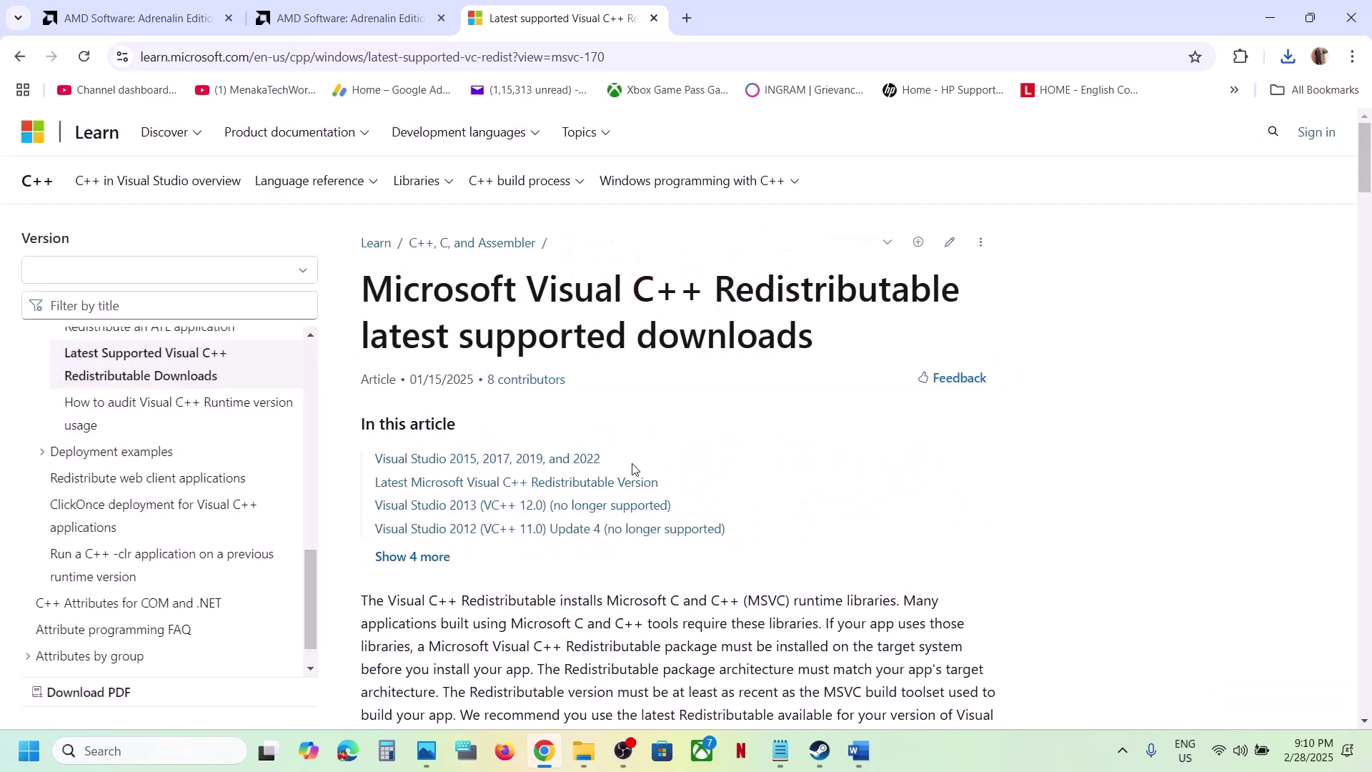
scroll(633, 466, "down", 7)
left_click_drag(557, 374, 940, 340)
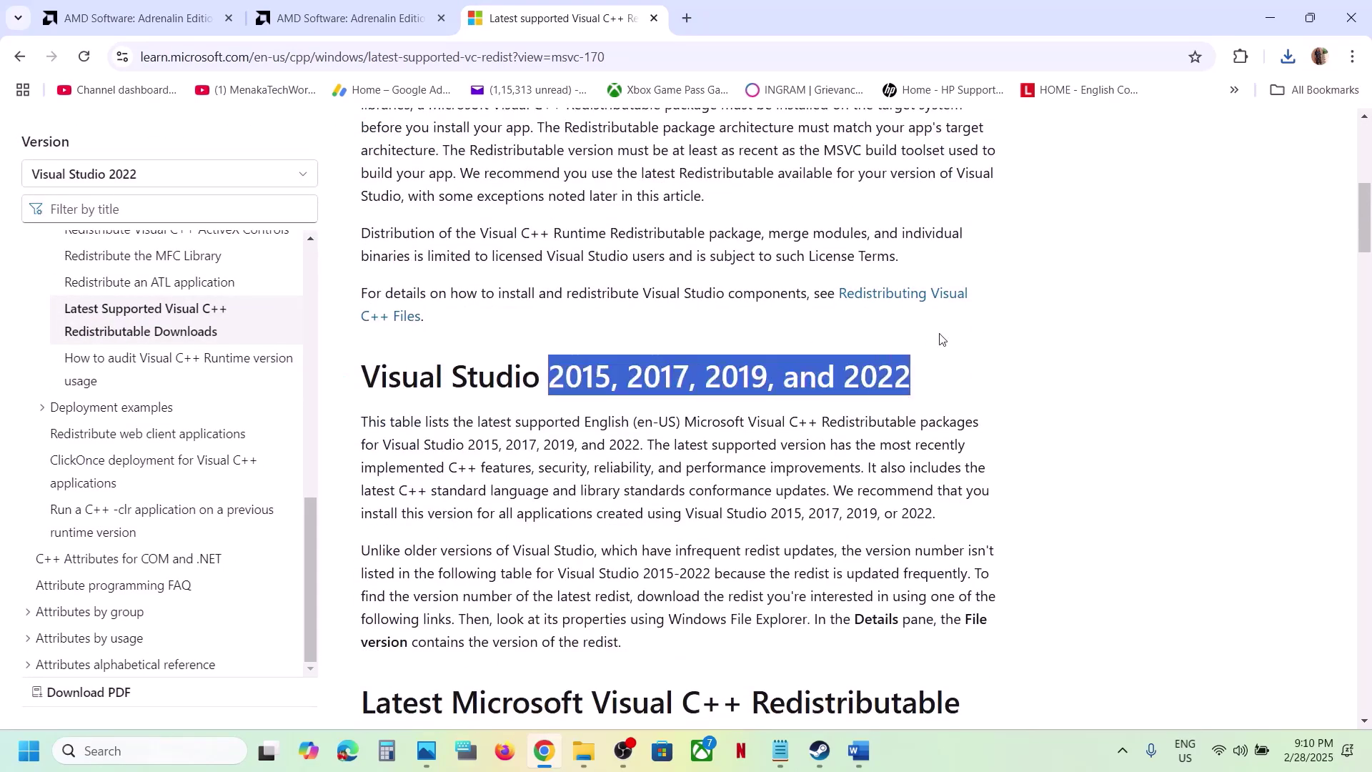
Download the X86 Visual C++ Redistributable, run its installer, and start a repair
scroll(941, 341, "down", 10)
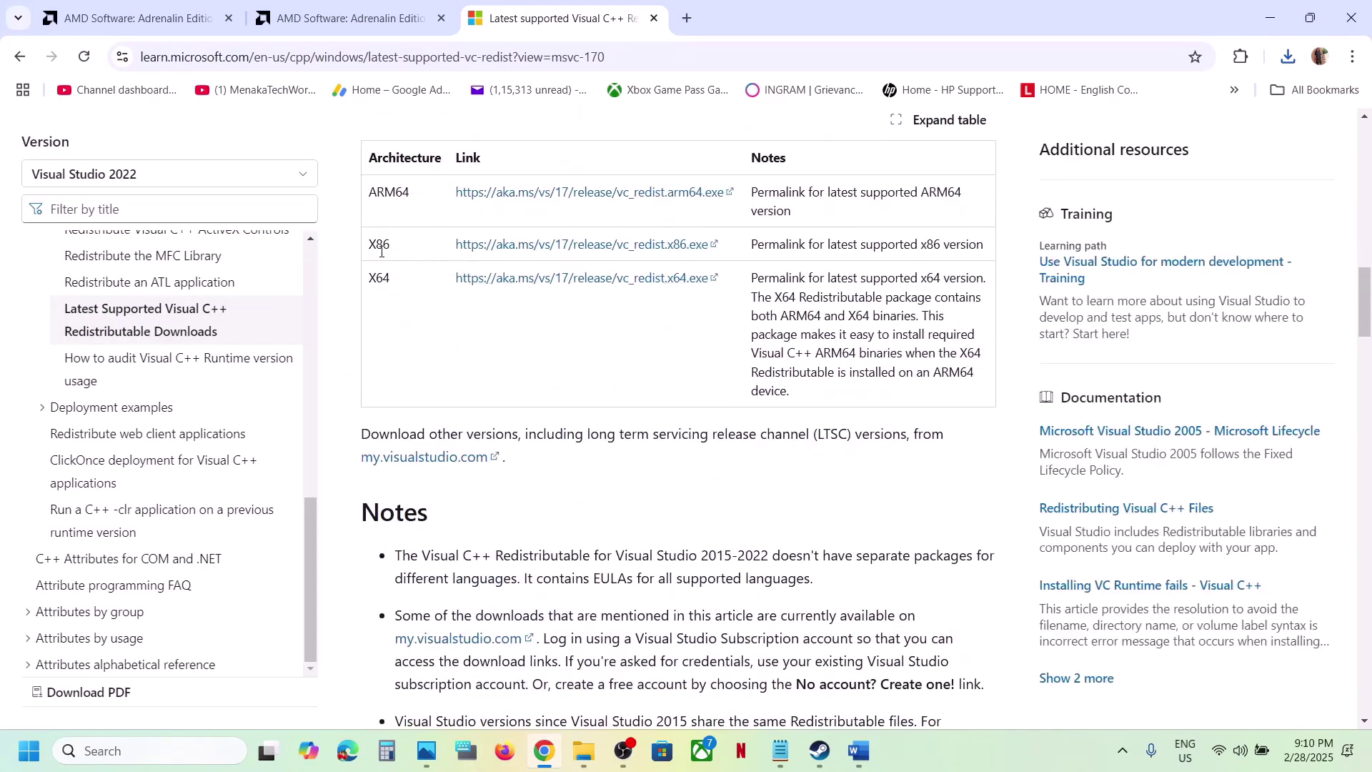
double_click(379, 250)
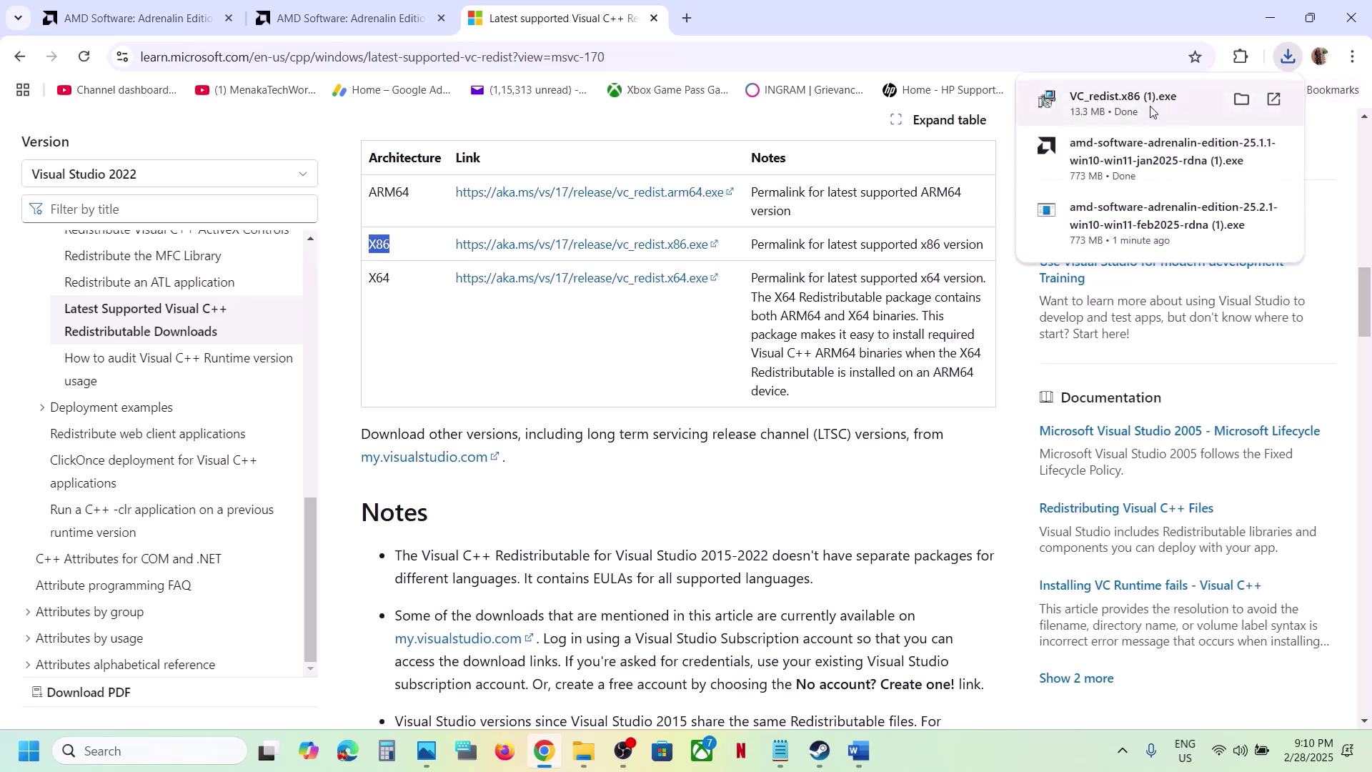
left_click(1276, 99)
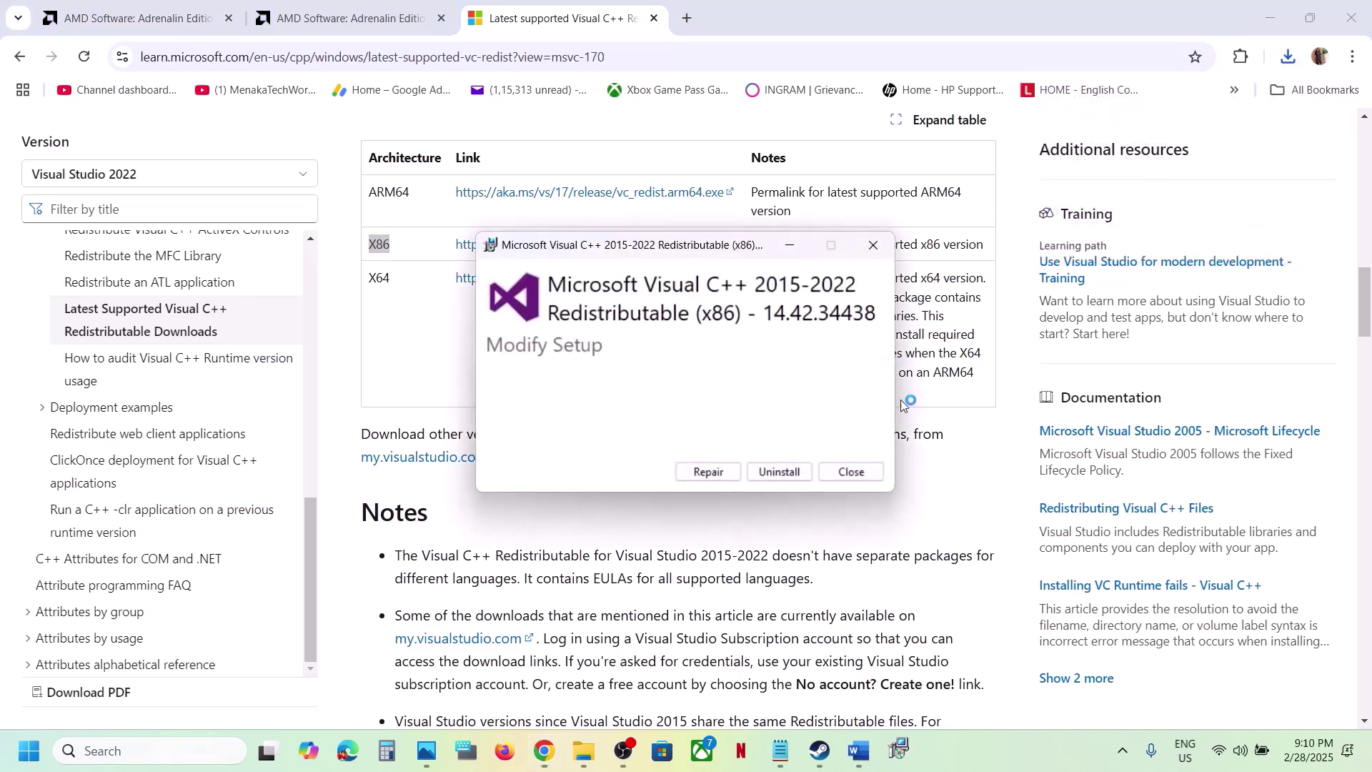
left_click(710, 474)
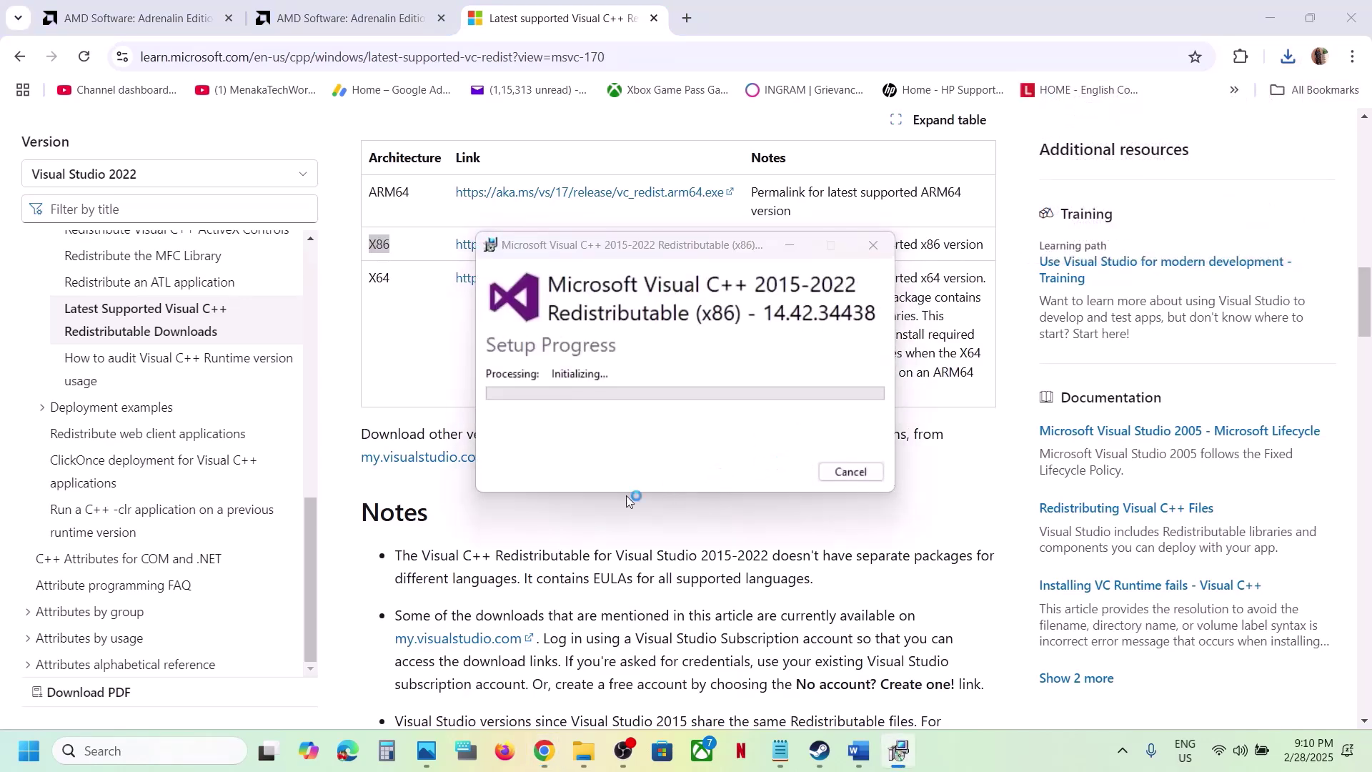
Download the X64 redistributable and launch it from the recent downloads, and bring the x86 setup window forward and move it aside
double_click(379, 279)
left_click(529, 286)
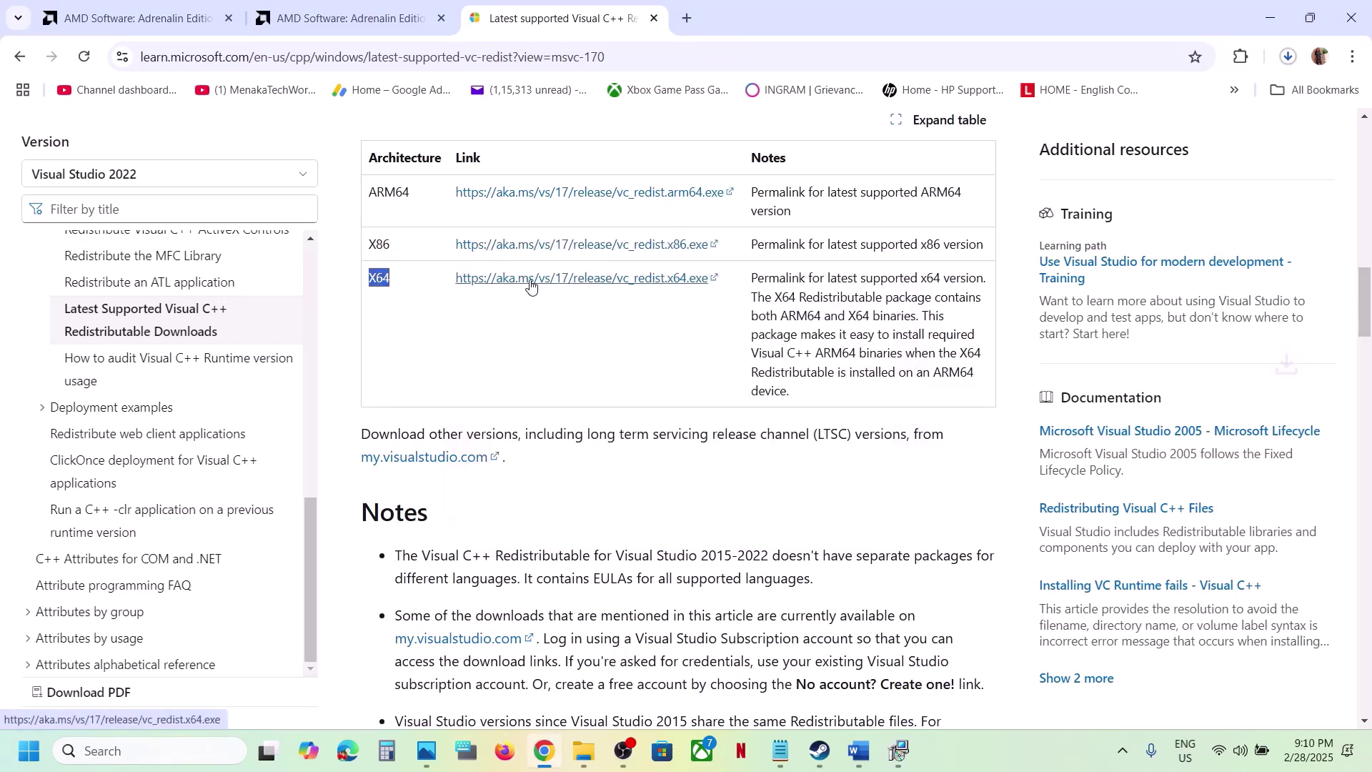
left_click(1289, 57)
left_click(1130, 141)
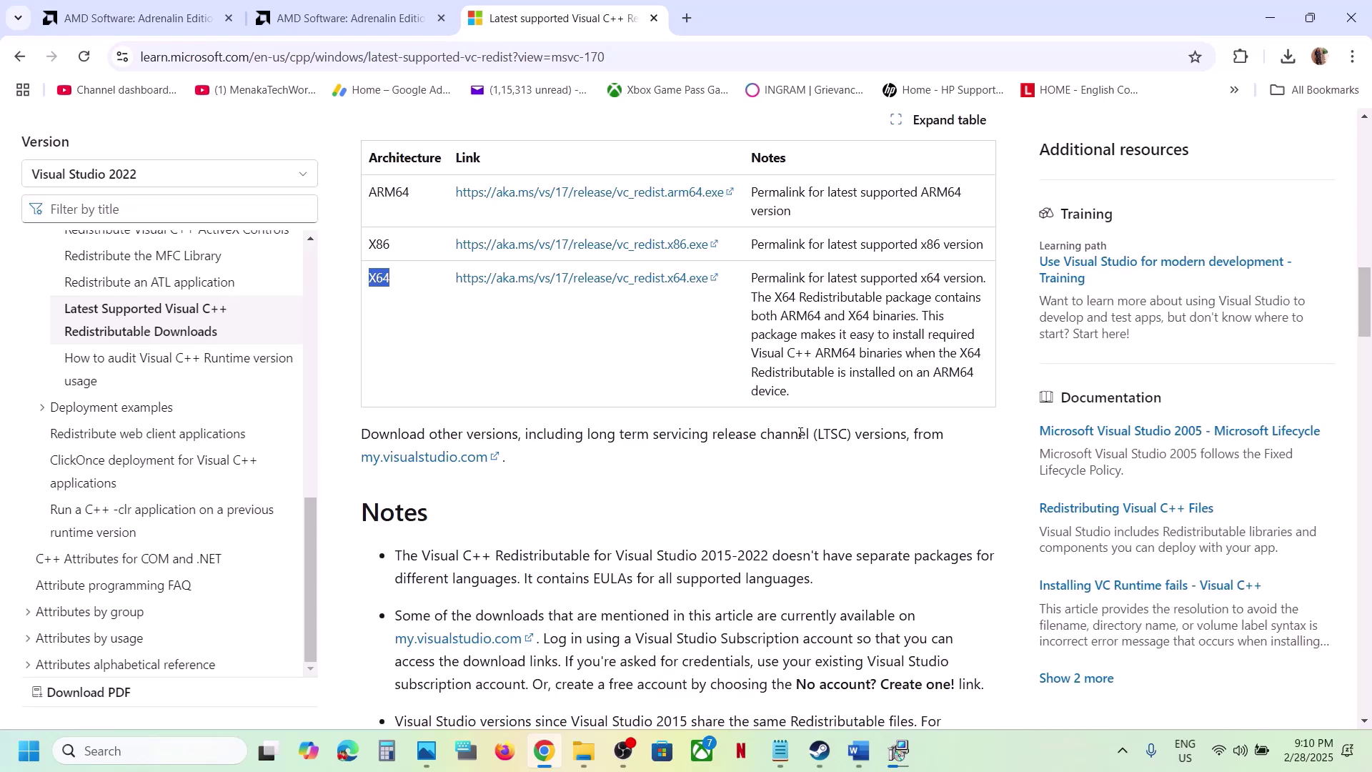
left_click(898, 752)
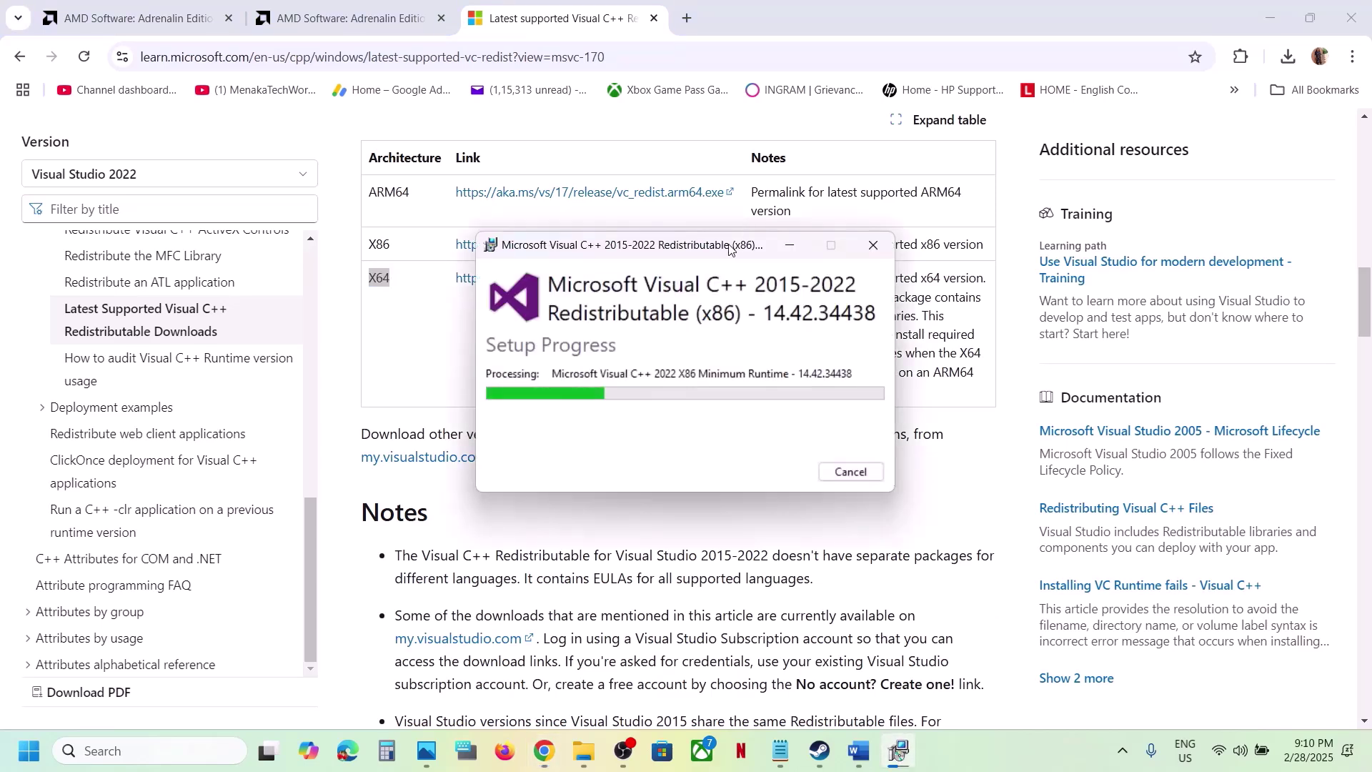
left_click_drag(729, 247, 853, 295)
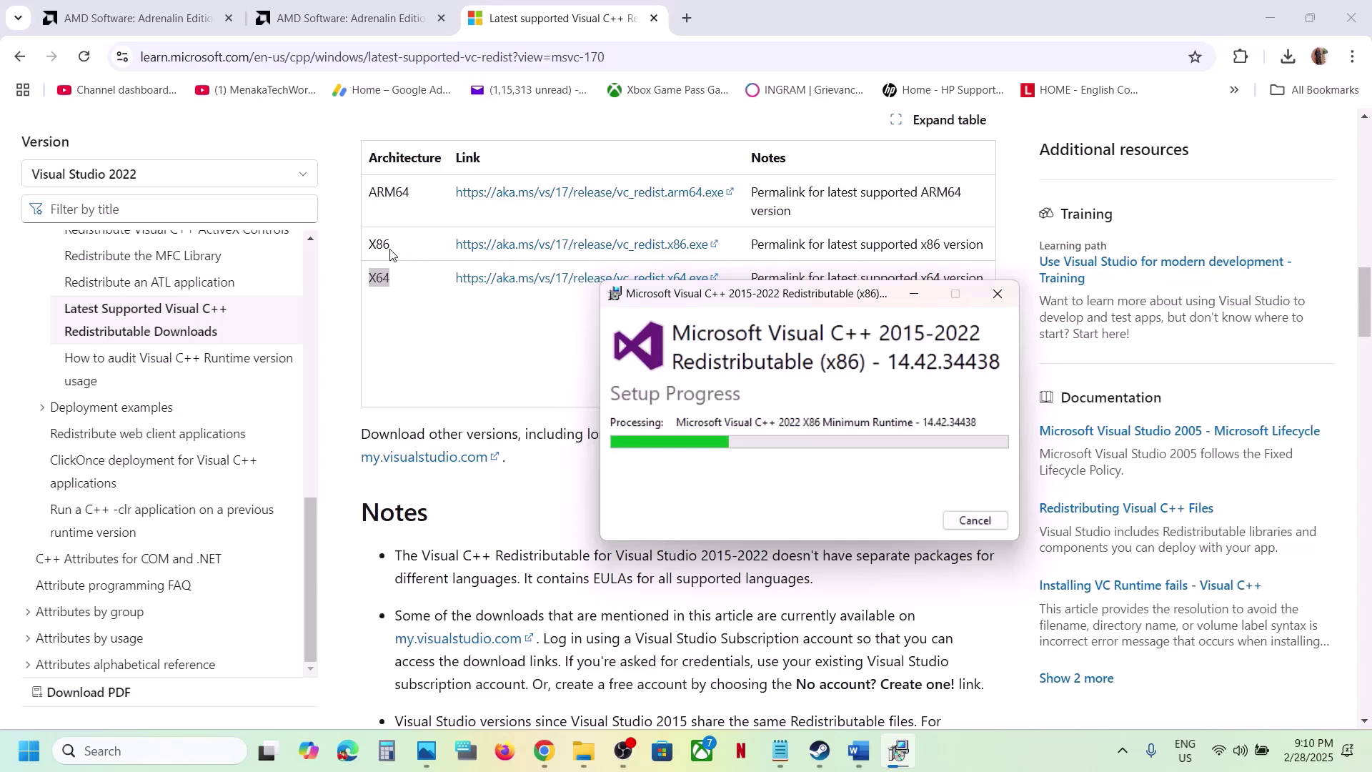
Launch VC_redist.x64 (3).exe from the recent downloads and start a repair of the x64 redistributable
left_click(399, 308)
left_click(1286, 59)
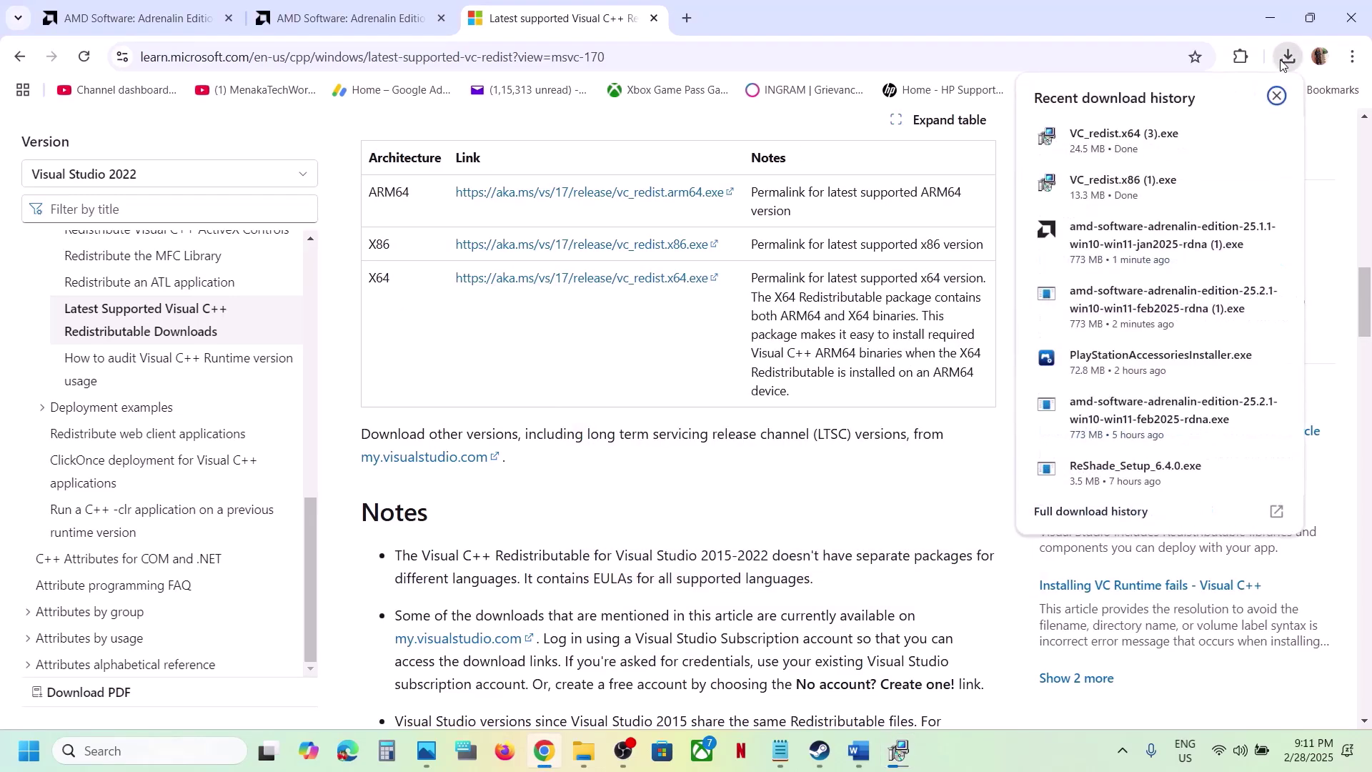
left_click(1124, 140)
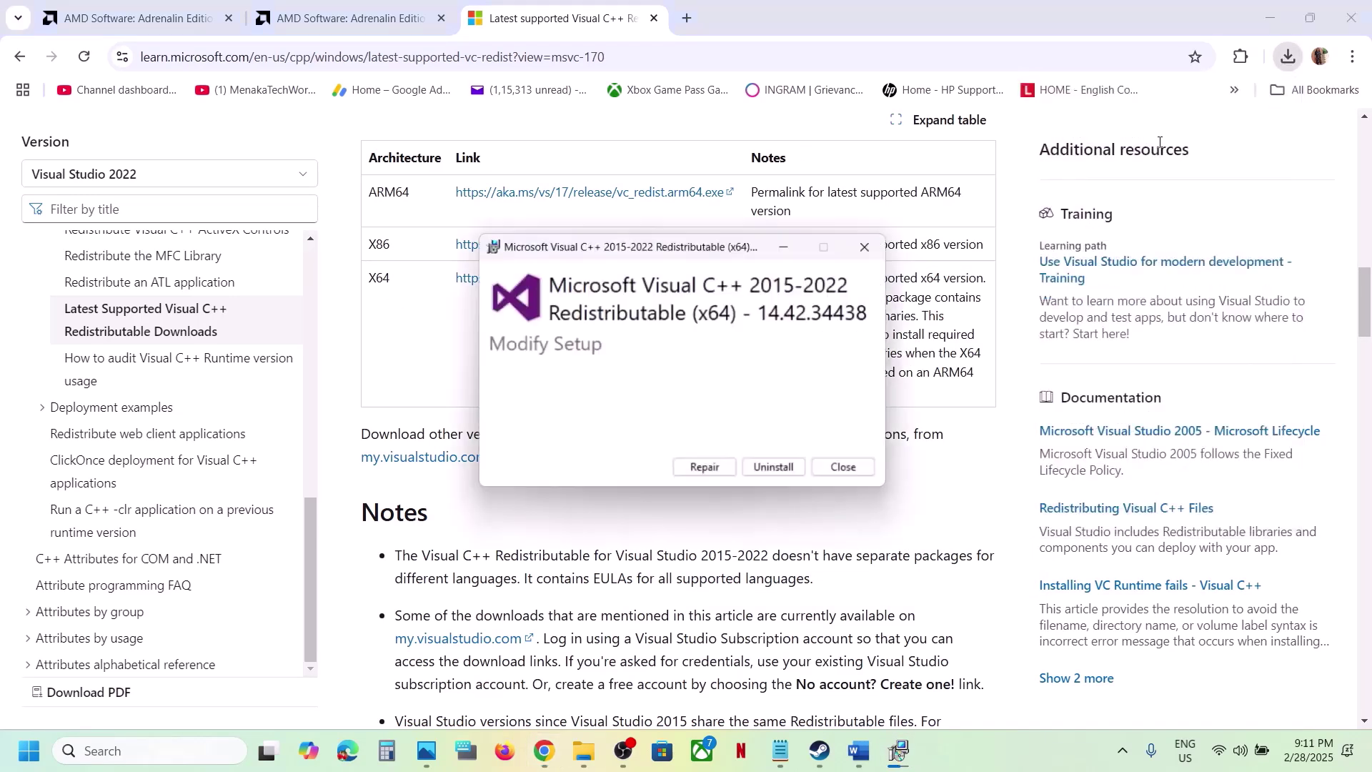
left_click(723, 477)
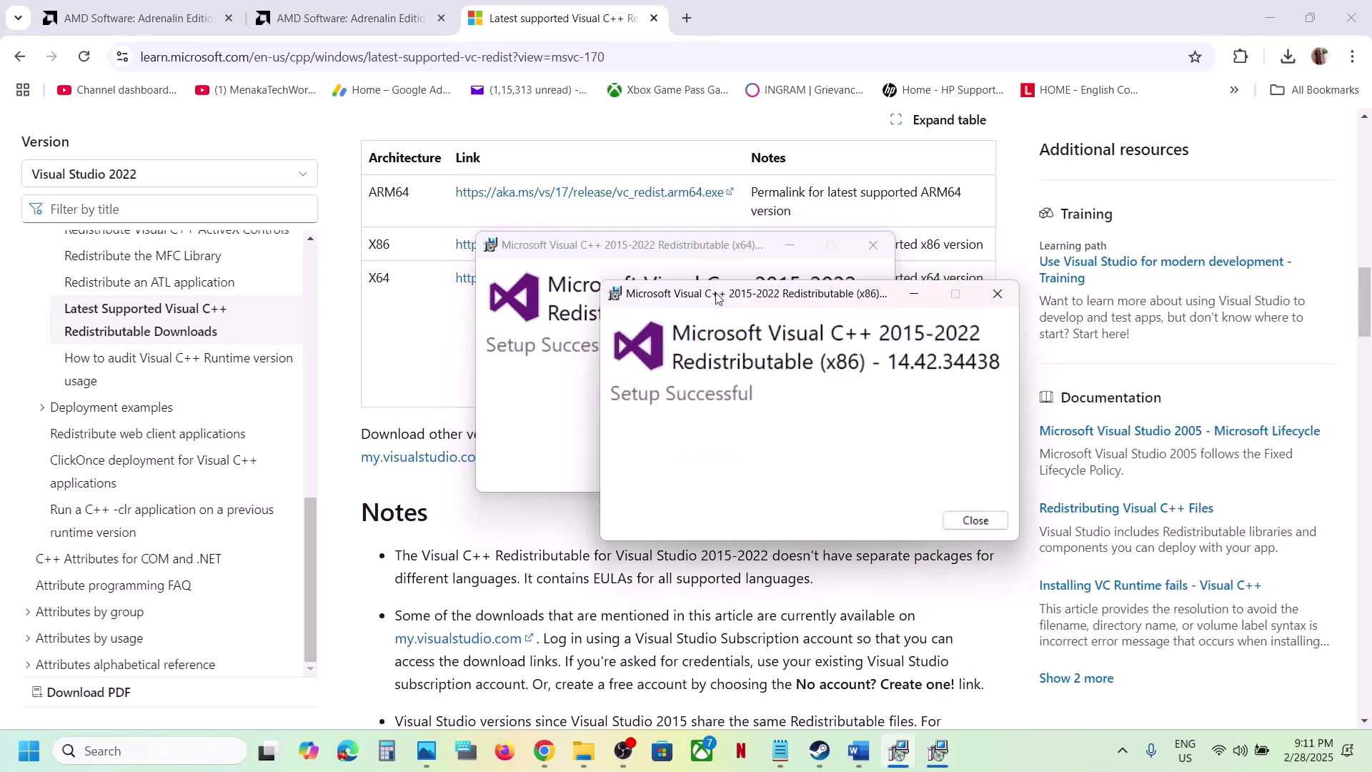
Move the x86 setup window aside and close both Visual C++ Redistributable setup windows
left_click_drag(717, 297, 994, 306)
left_click(850, 471)
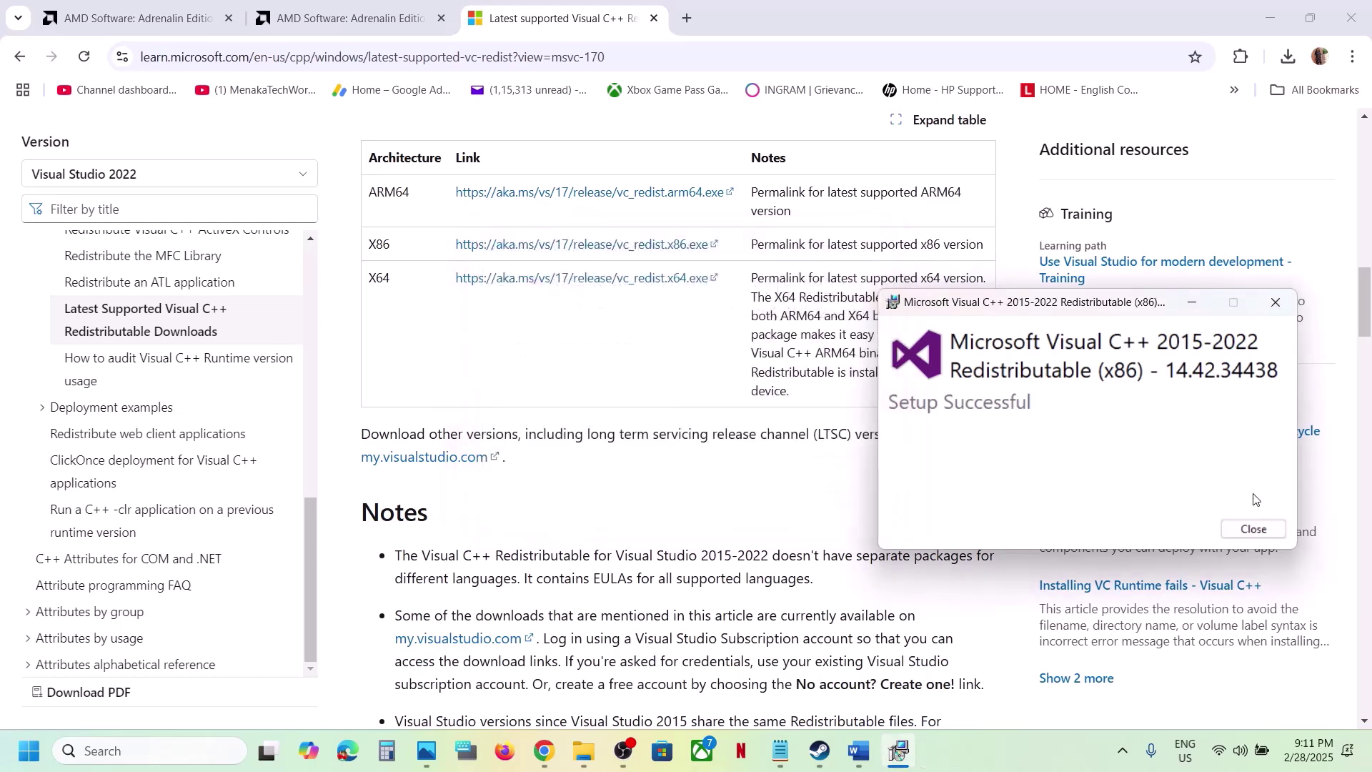
left_click(1254, 529)
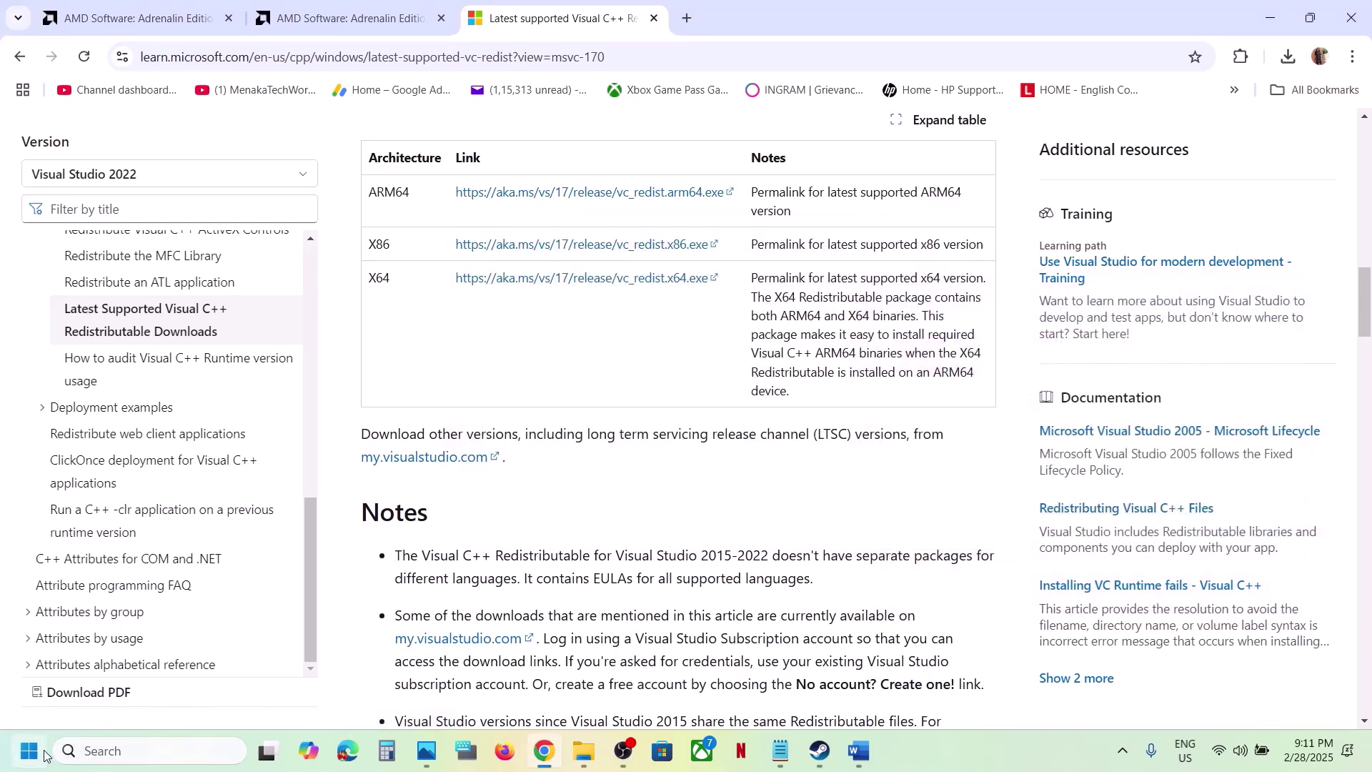
Show the Restart option among the Windows power choices, and switch to the Monster Hunter Wilds page in Steam
left_click(29, 750)
left_click(521, 690)
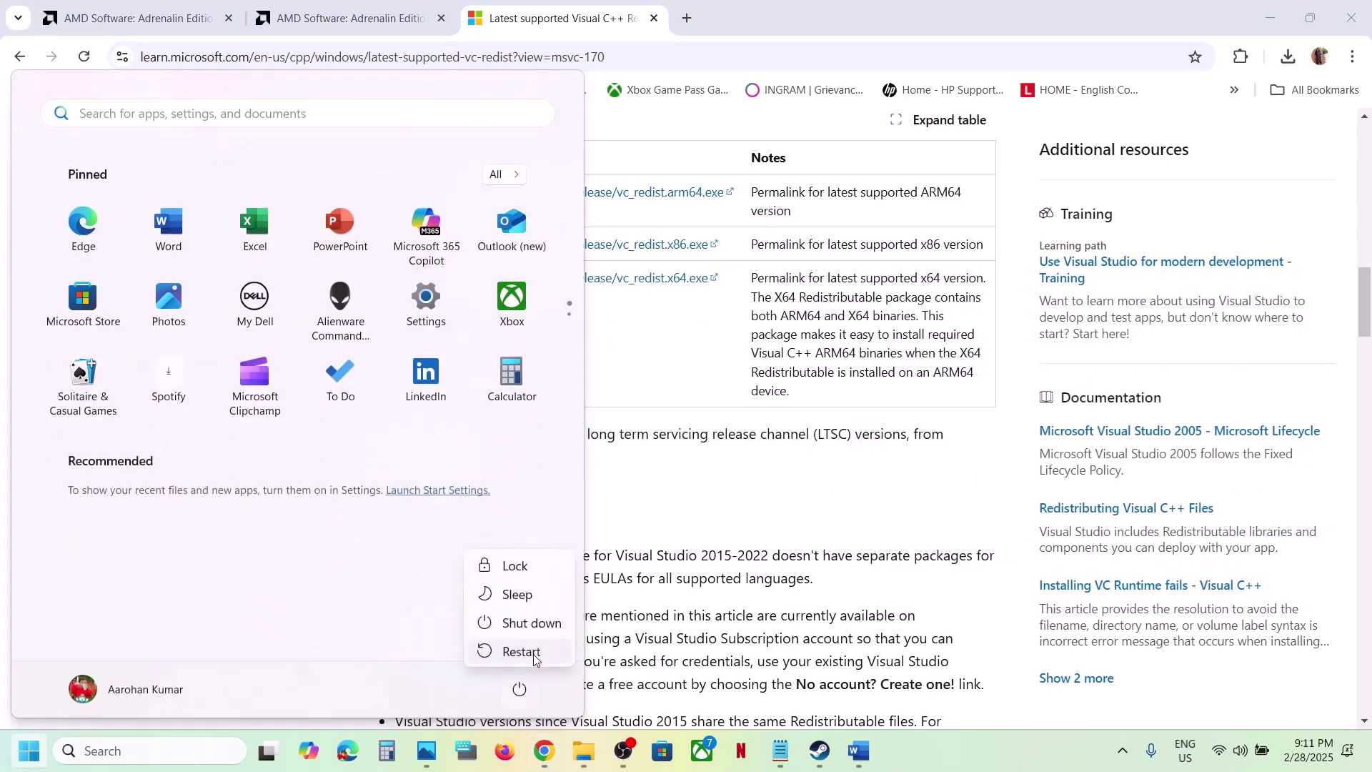
left_click(820, 759)
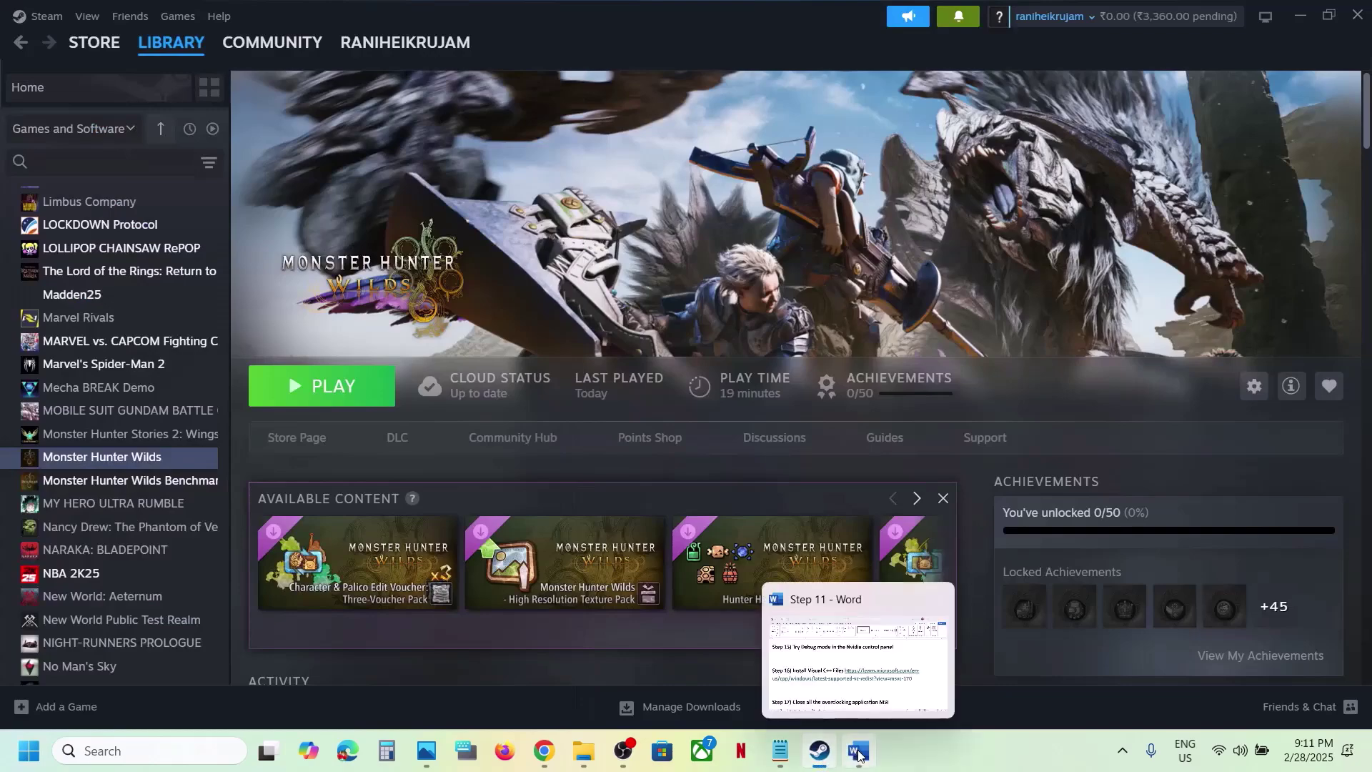
Switch to the Word document and copy "MSI Afterburner" from Step 17
left_click(857, 751)
scroll(579, 463, "down", 2)
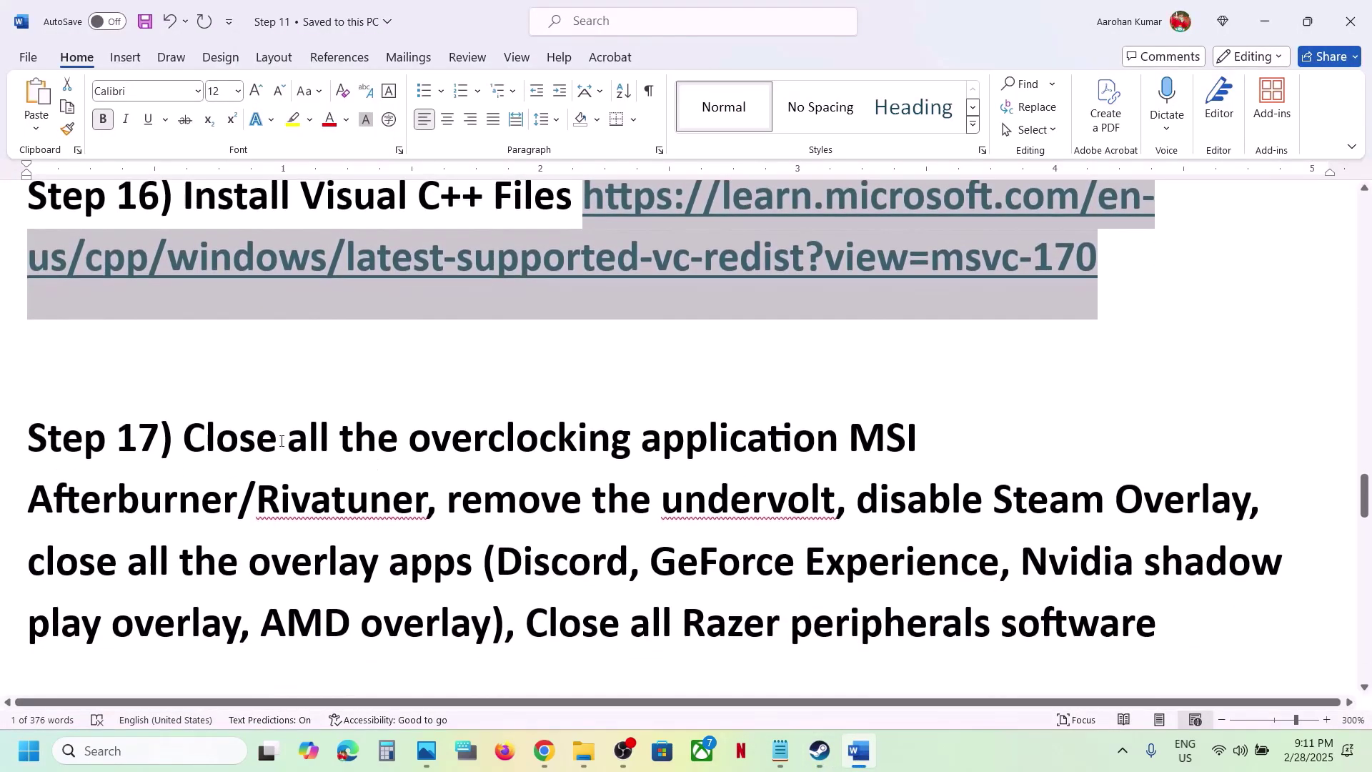
left_click_drag(194, 440, 238, 500)
key("ctrl+c")
left_click(859, 439)
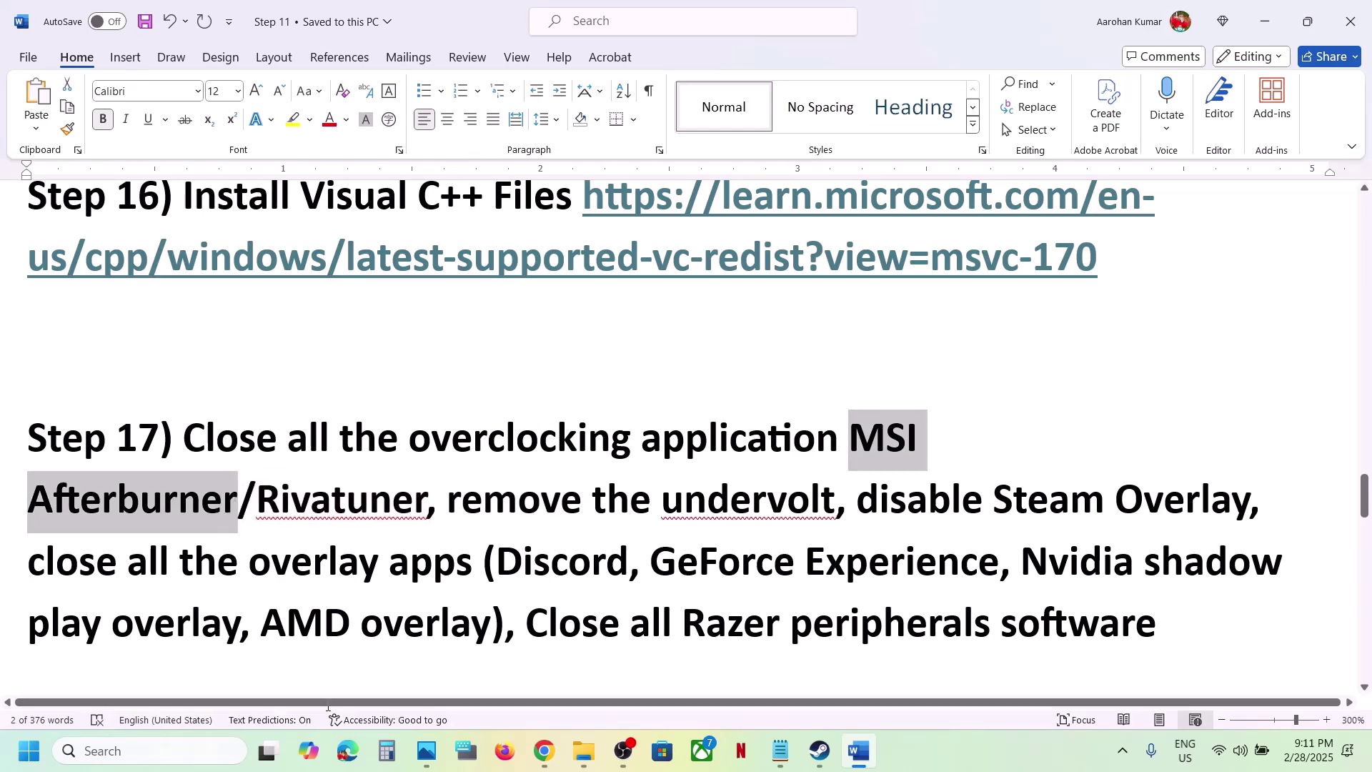
Search Windows for the copied app name and launch MSI Afterburner
left_click(129, 750)
key("ctrl+v")
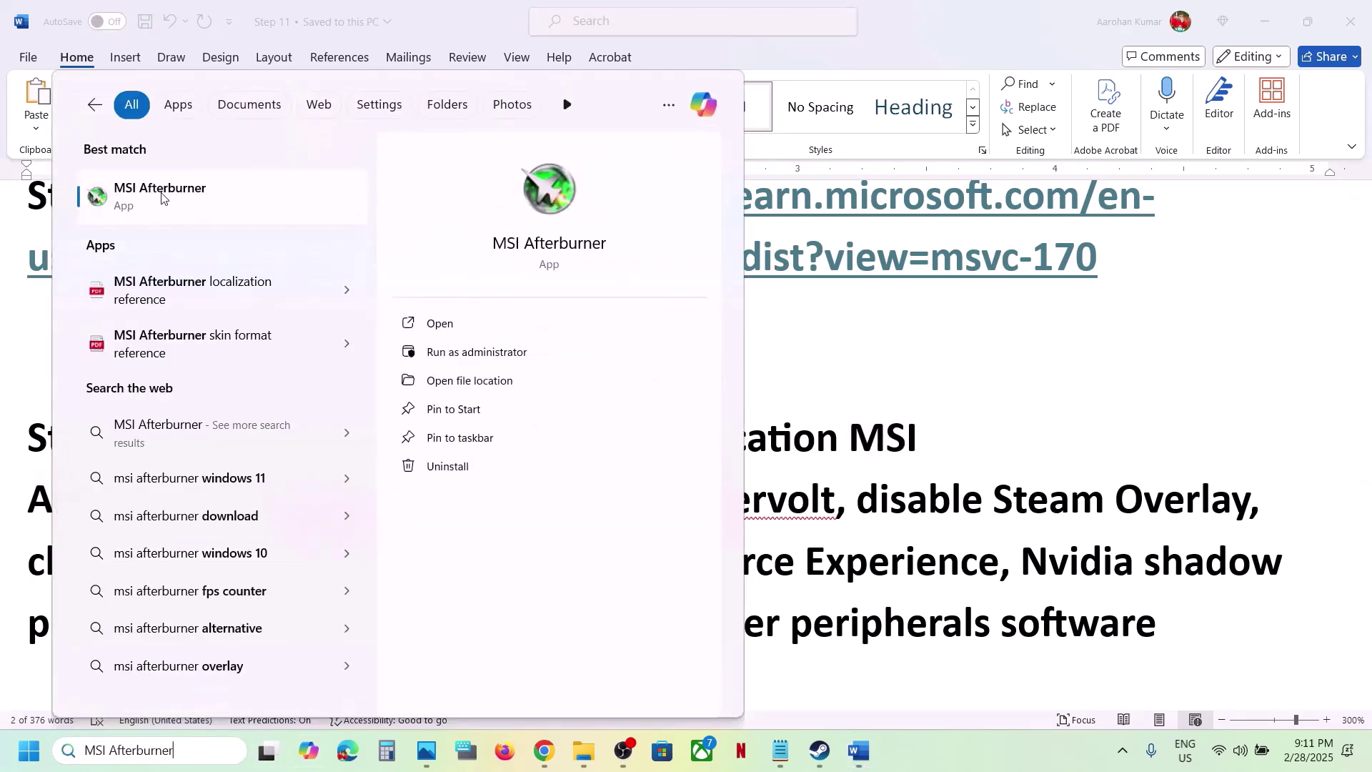
left_click(951, 282)
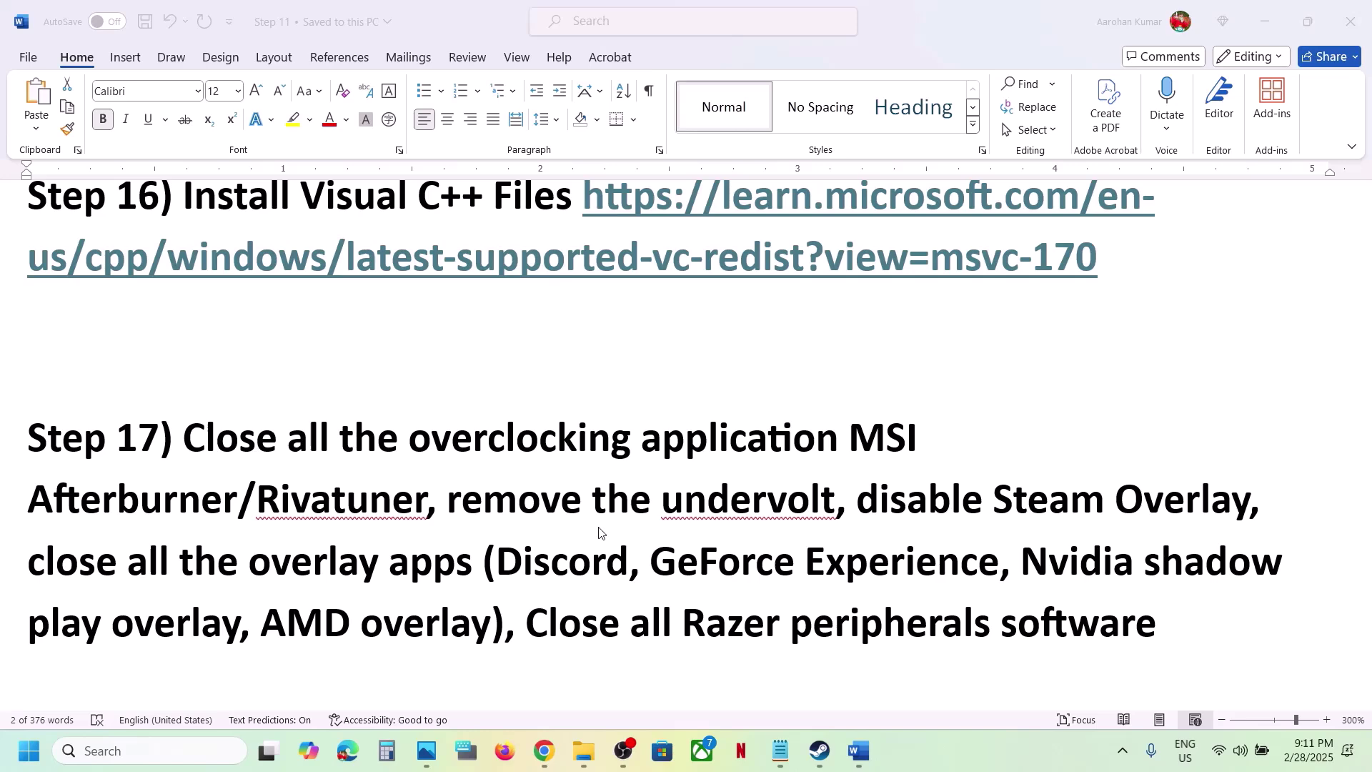
Search Windows for "riva" and launch RivaTuner
left_click(130, 752)
type("rib")
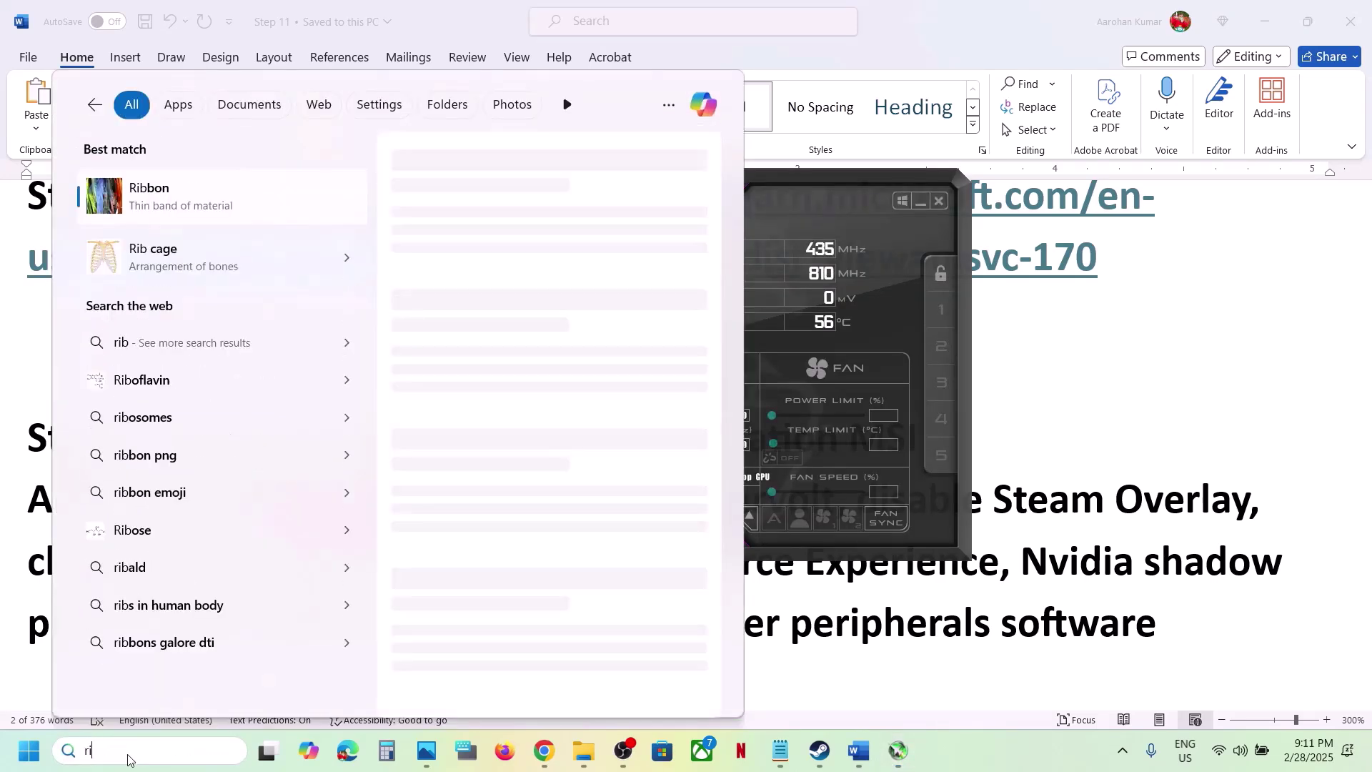
key("BackSpace")
type("va")
key("Return")
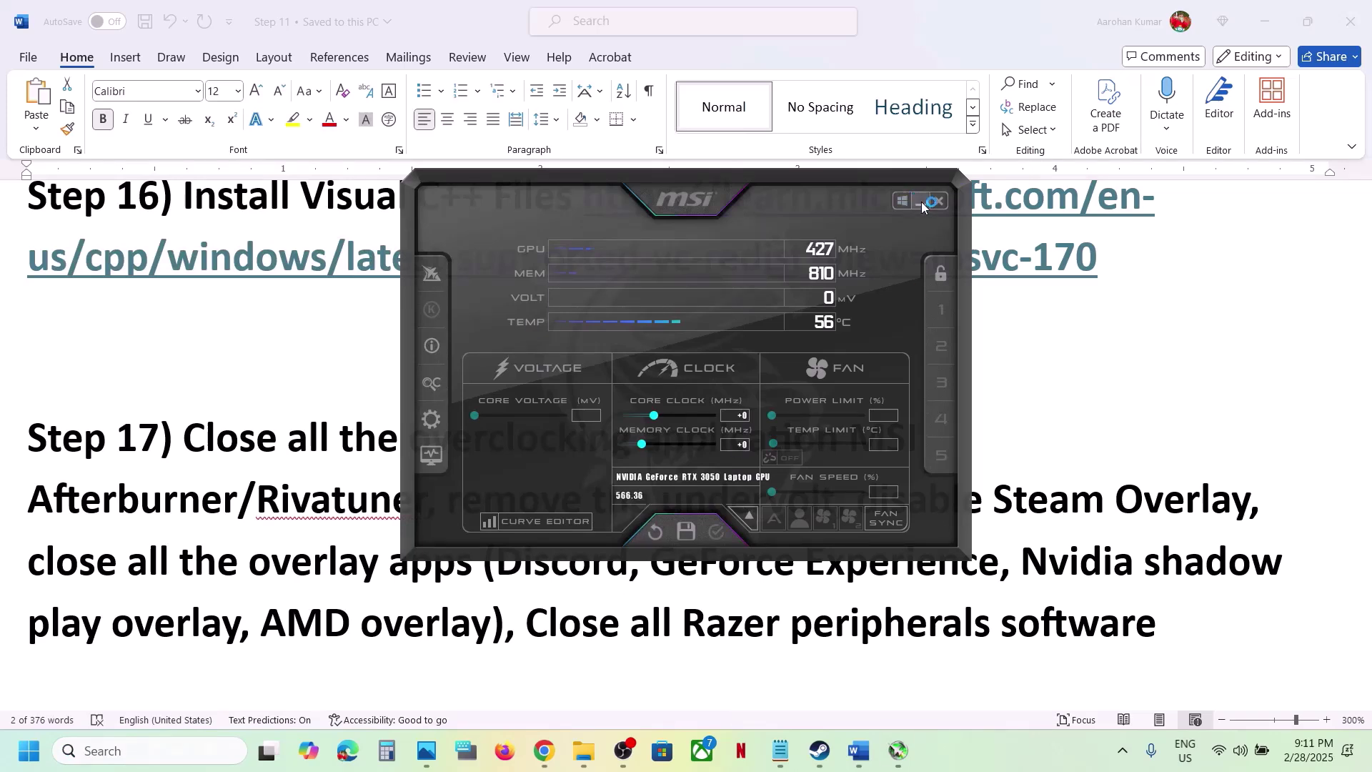
Dismiss the MSI Afterburner window and shut down both Afterburner and RivaTuner running in the background
left_click(920, 201)
left_click(1124, 758)
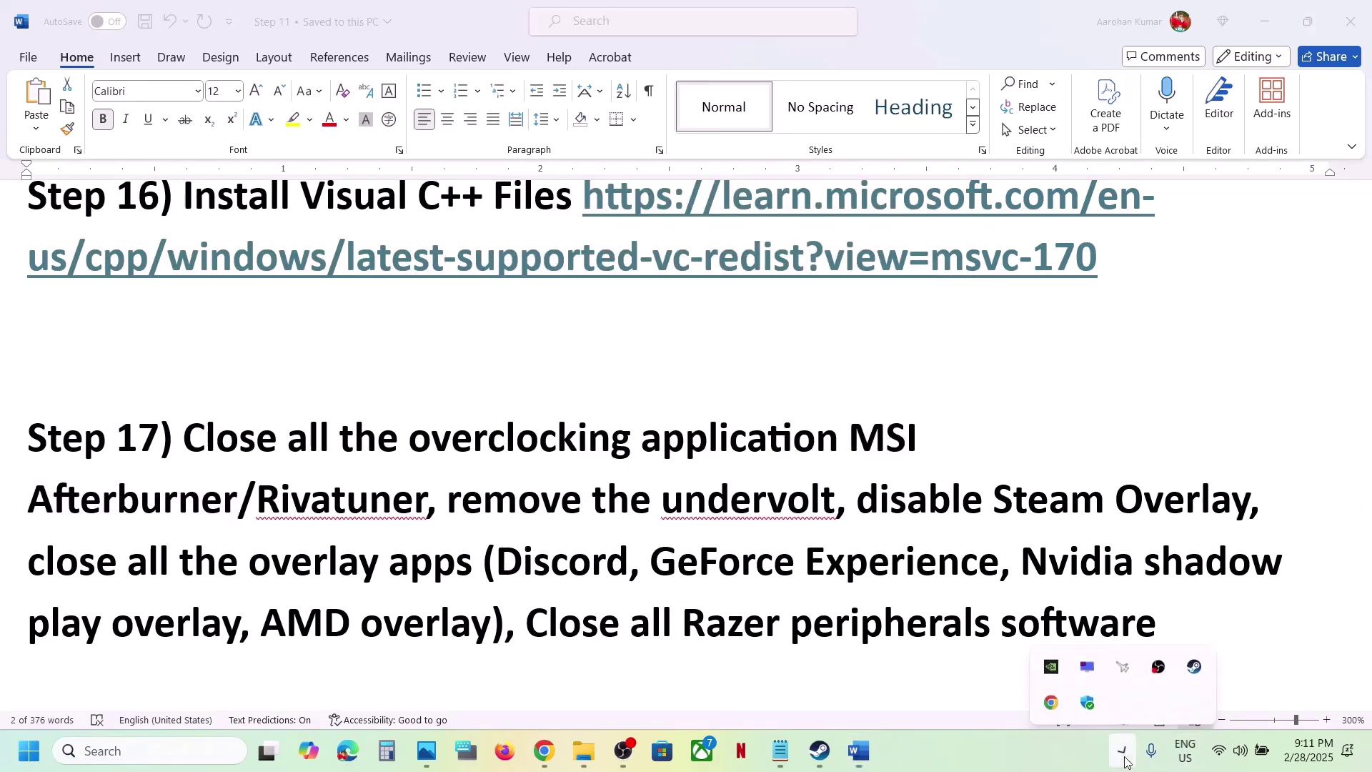
right_click(1125, 668)
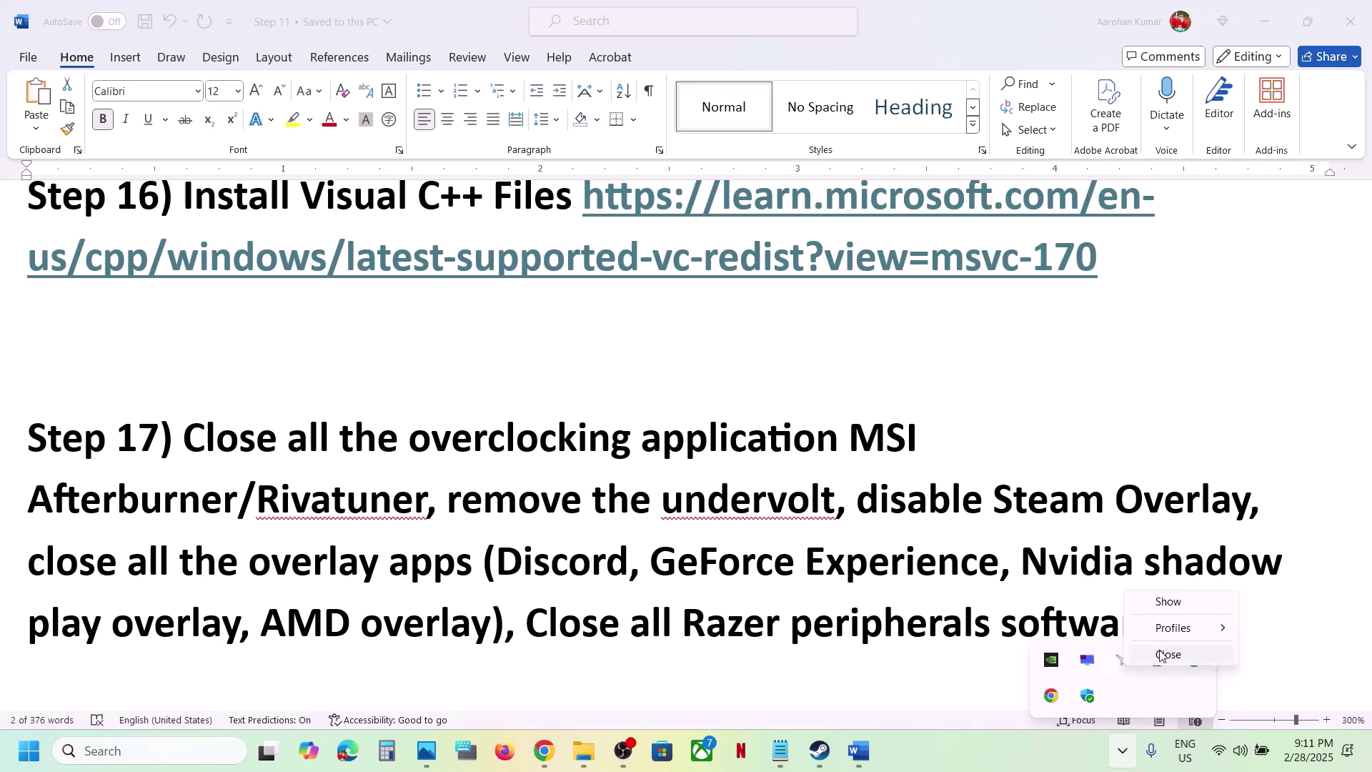
left_click(1159, 653)
right_click(1092, 667)
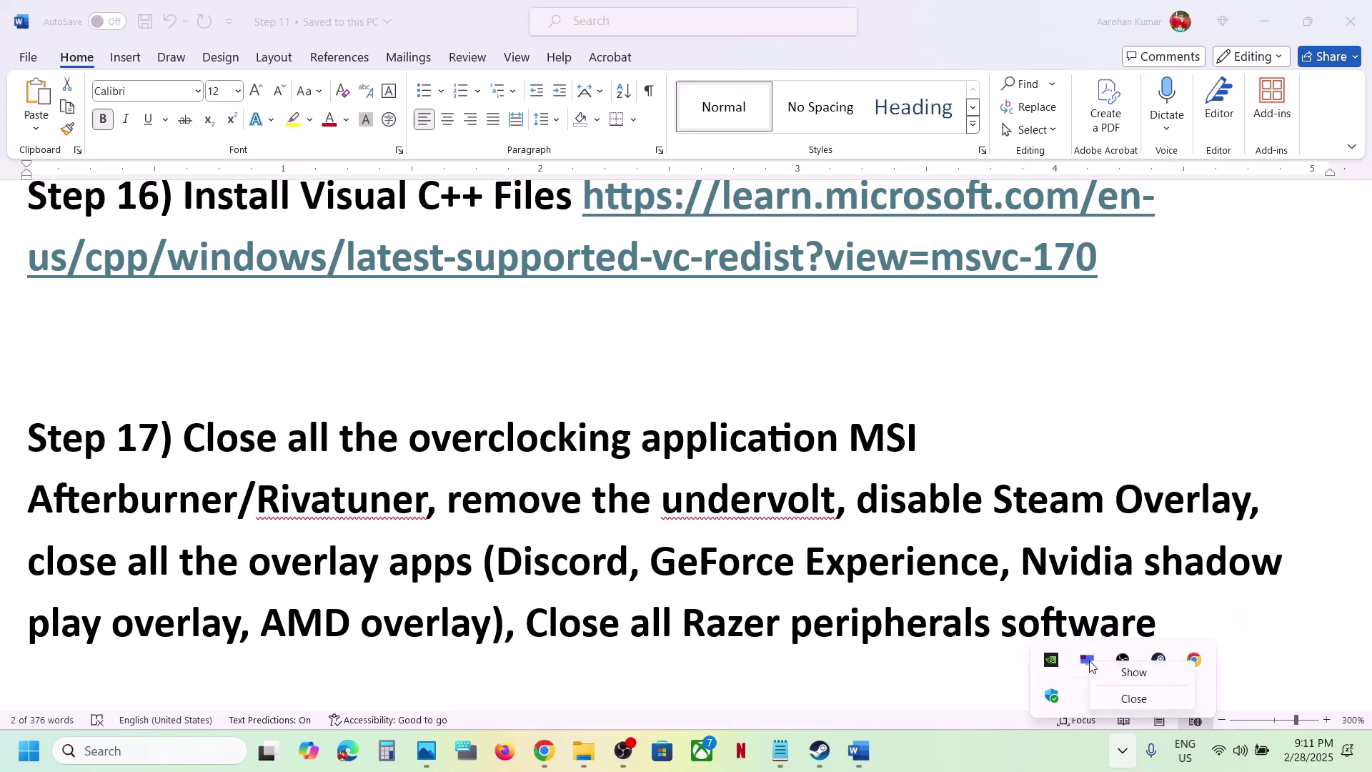
left_click(1129, 701)
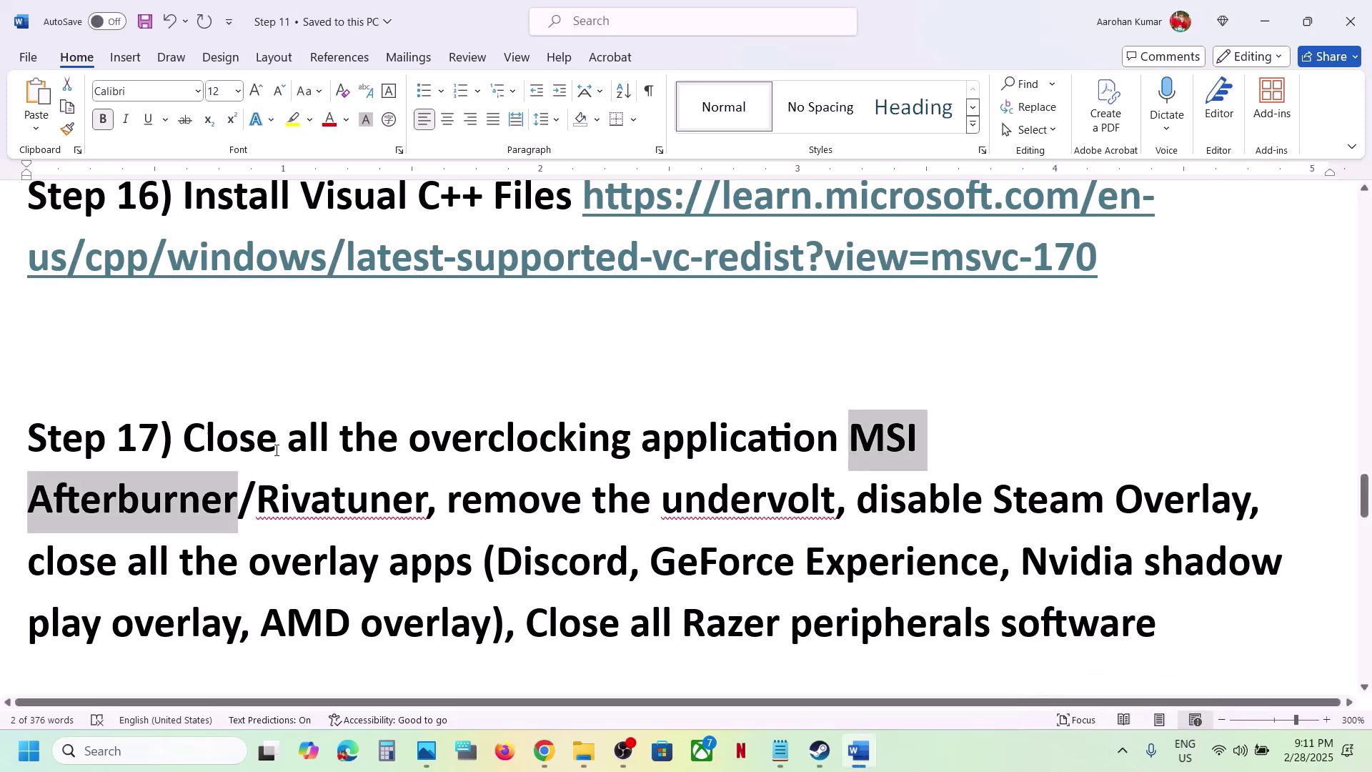
Highlight the overclocking-application instruction and "disable Steam Overlay" in Step 17 of the Word document
left_click_drag(277, 449, 551, 499)
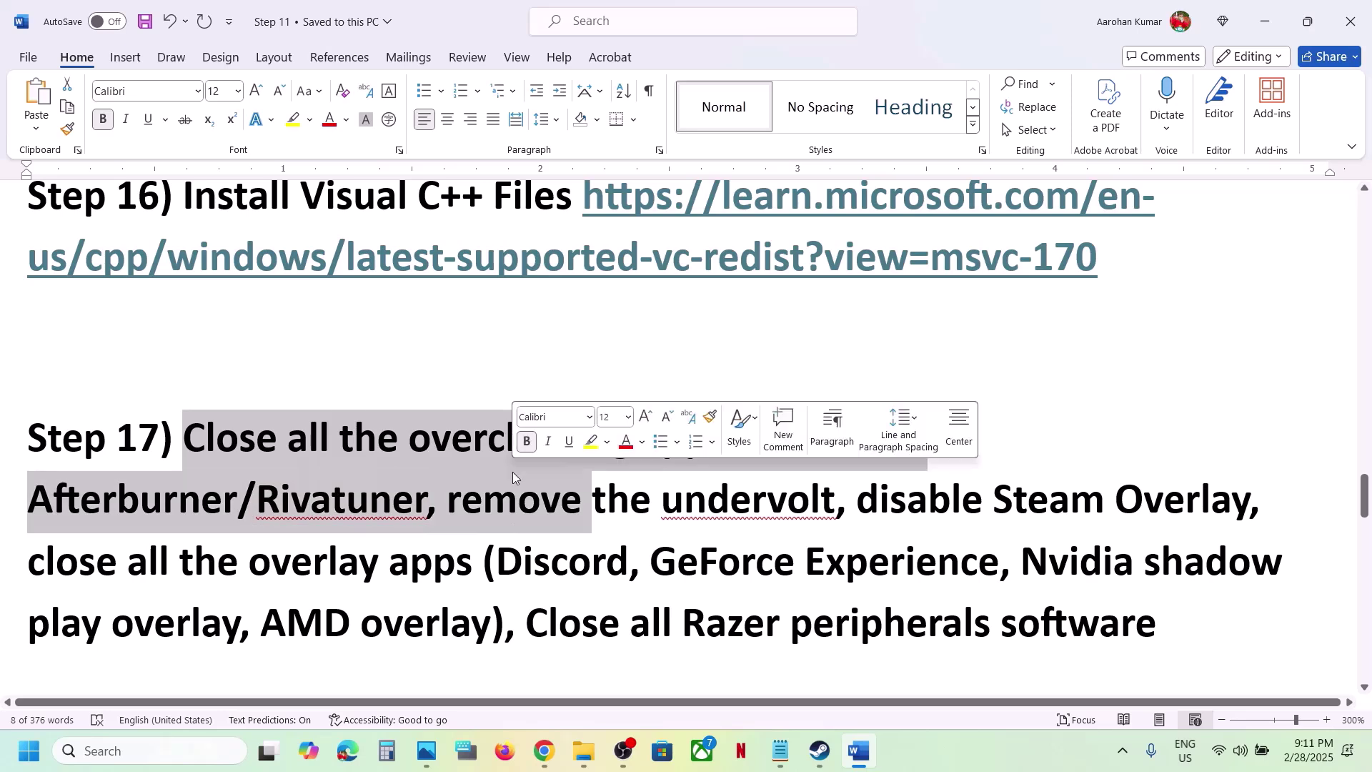
left_click(552, 500)
left_click_drag(460, 500, 1249, 505)
Switch to Steam, check the Steam Overlay setting in the Monster Hunter Wilds properties, and close the properties
left_click(820, 751)
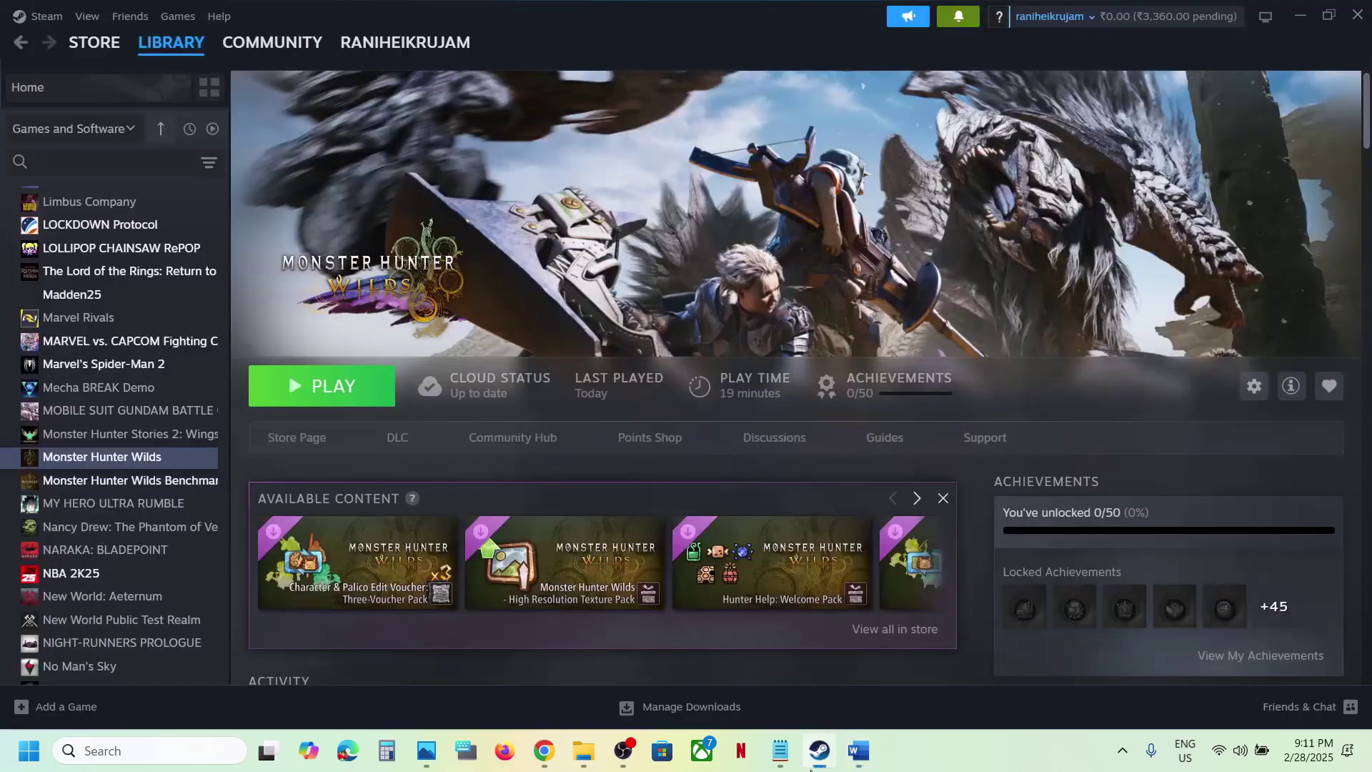
right_click(88, 472)
left_click(185, 607)
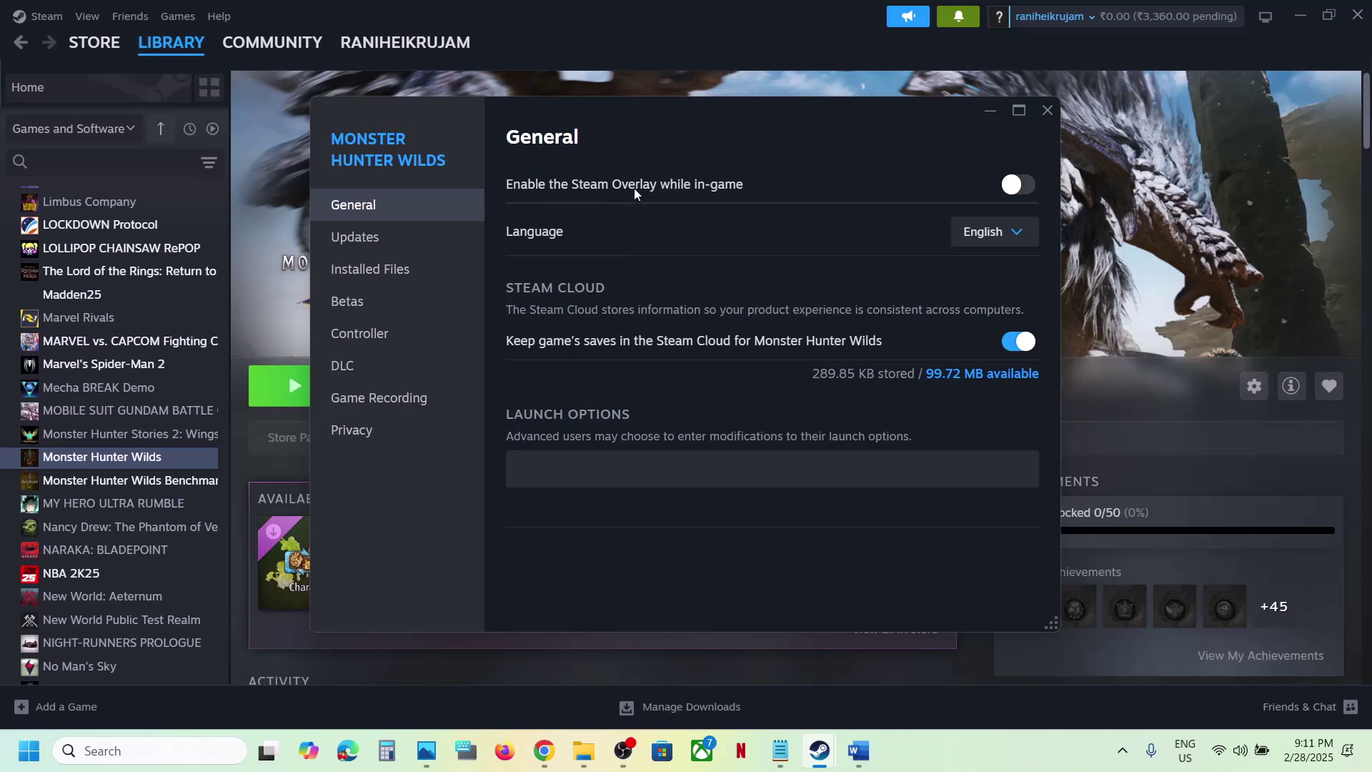
left_click(1049, 109)
Highlight "Discord" in Step 17 in Word, and check the NVIDIA overlay setting in the NVIDIA app before closing it
left_click(855, 749)
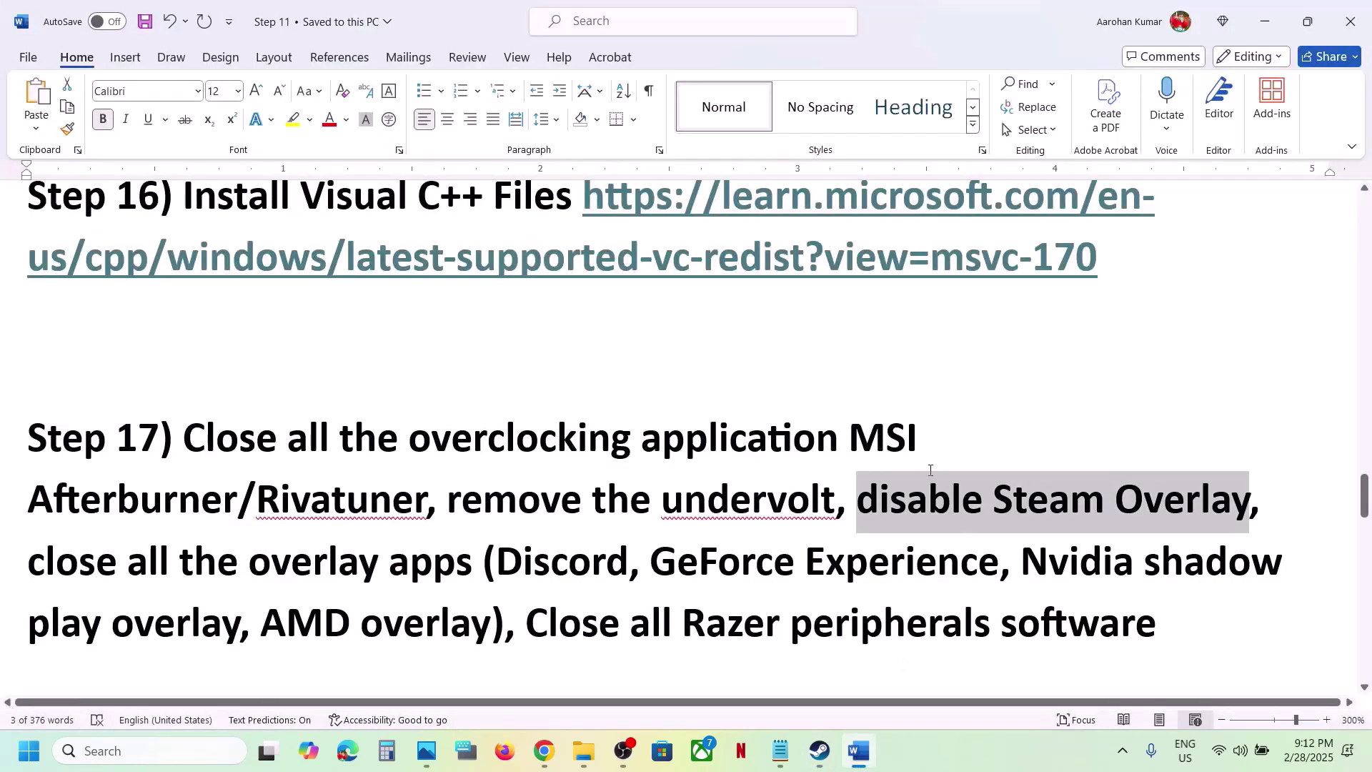
left_click_drag(506, 552, 607, 561)
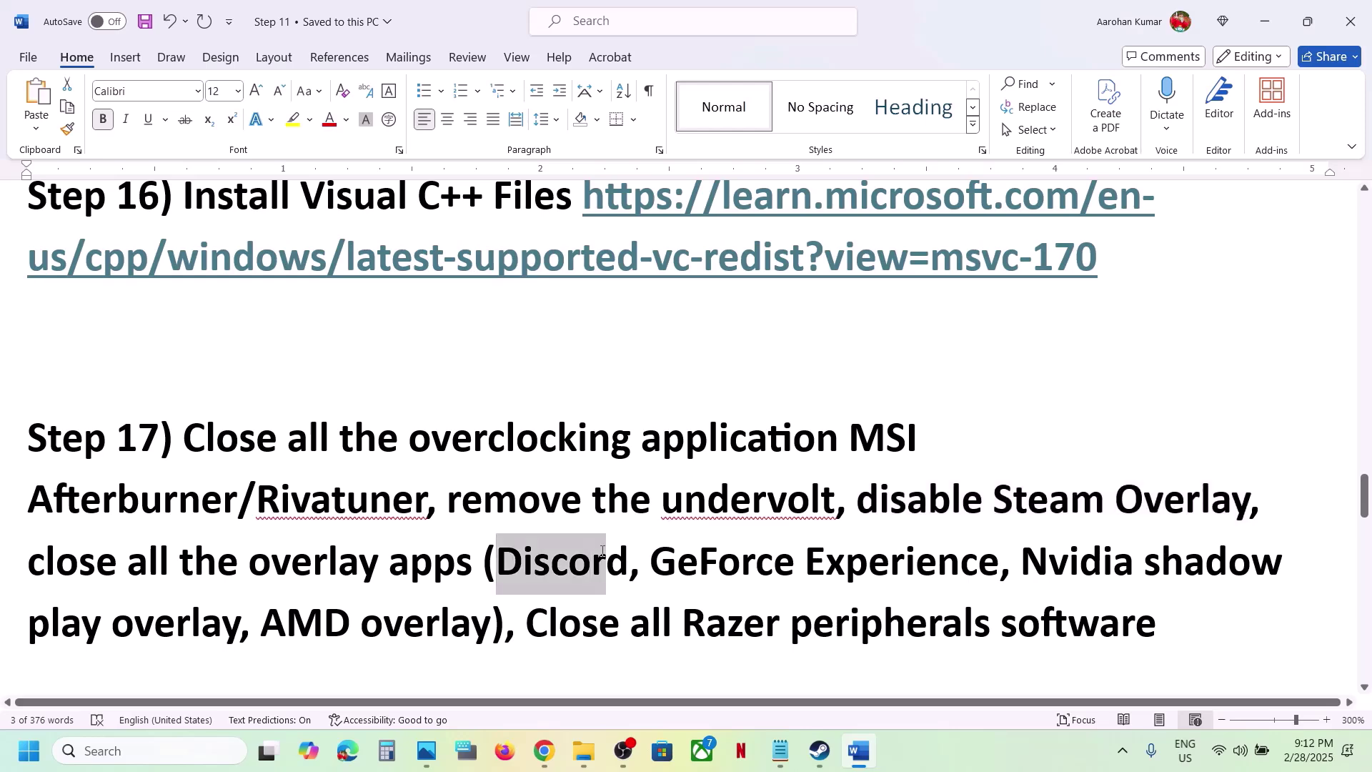
left_click(133, 750)
type("nvid")
key("Return")
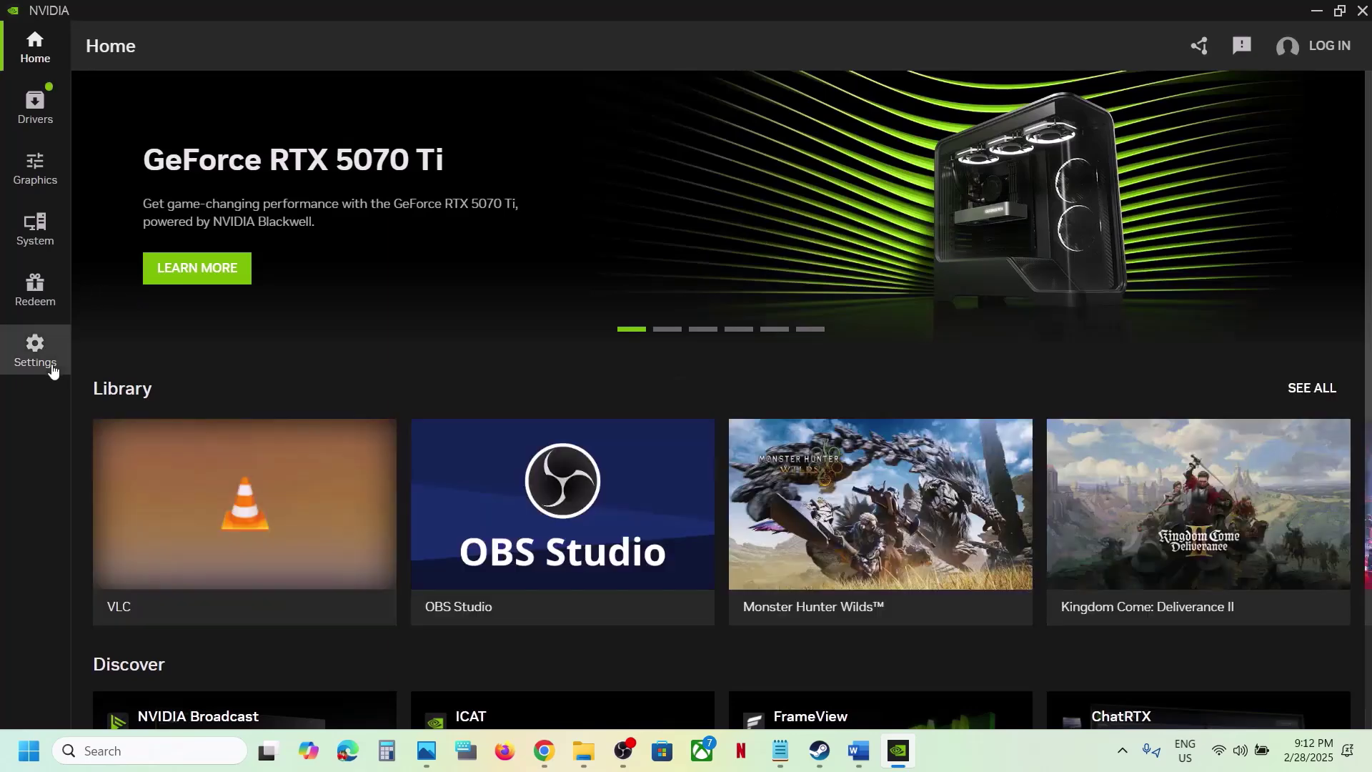
left_click(35, 351)
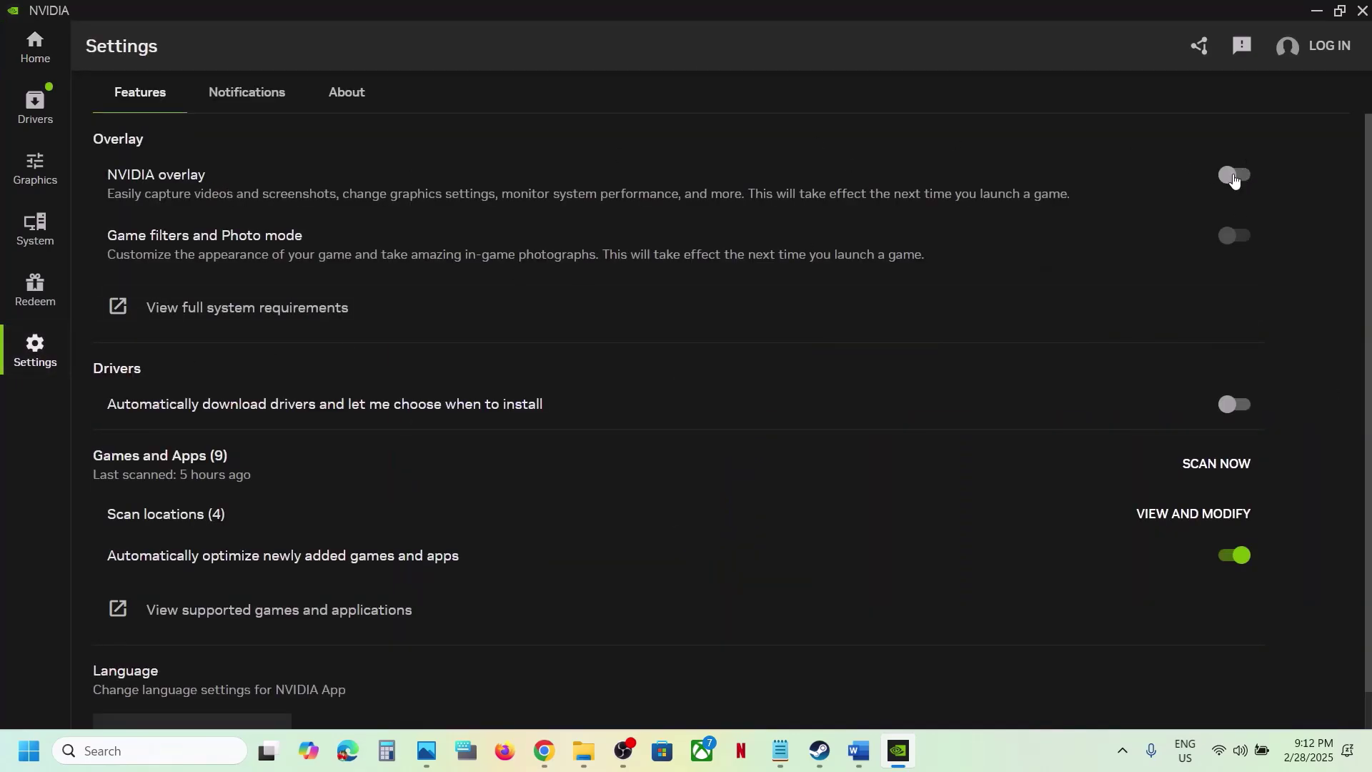
left_click(1363, 12)
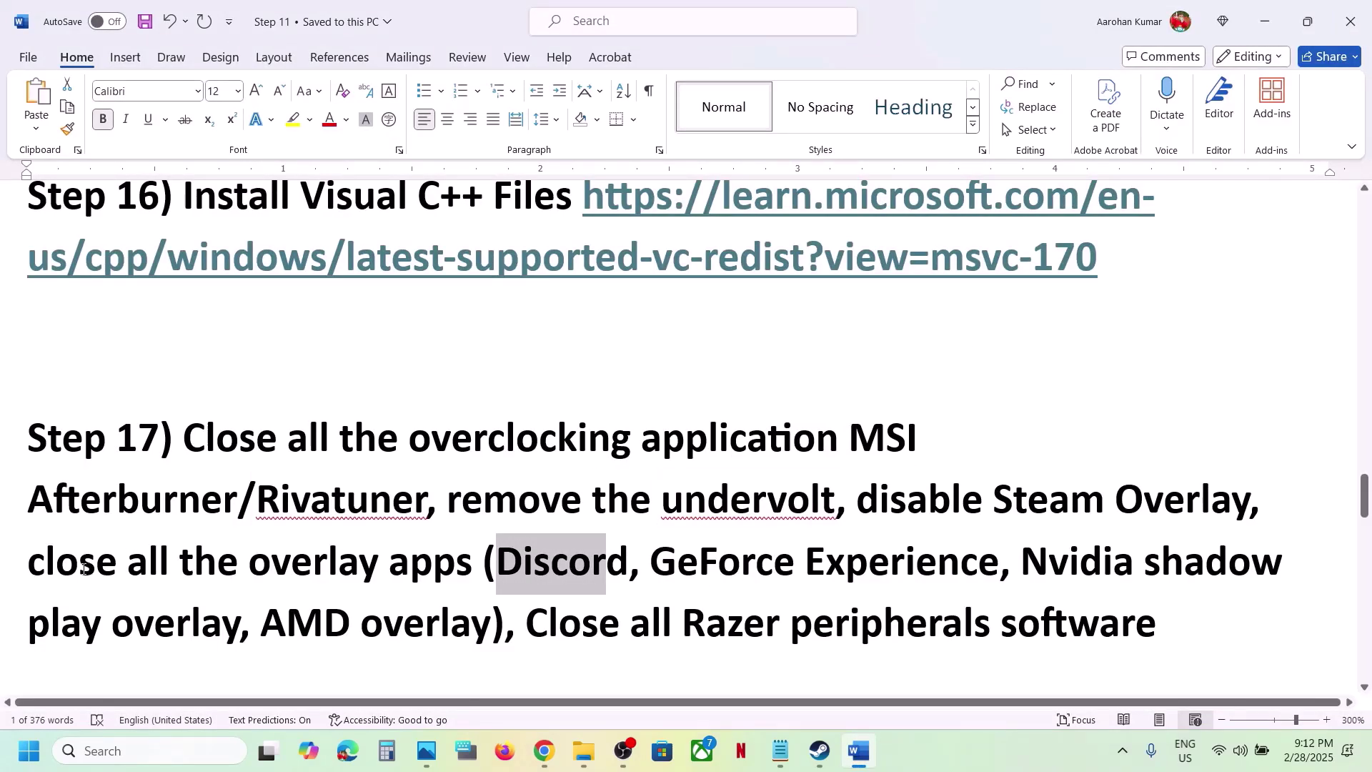
Highlight "close all the overlay apps" and "Close all Razer peripherals software" in Step 17
left_click_drag(83, 569, 479, 569)
scroll(473, 557, "down", 2)
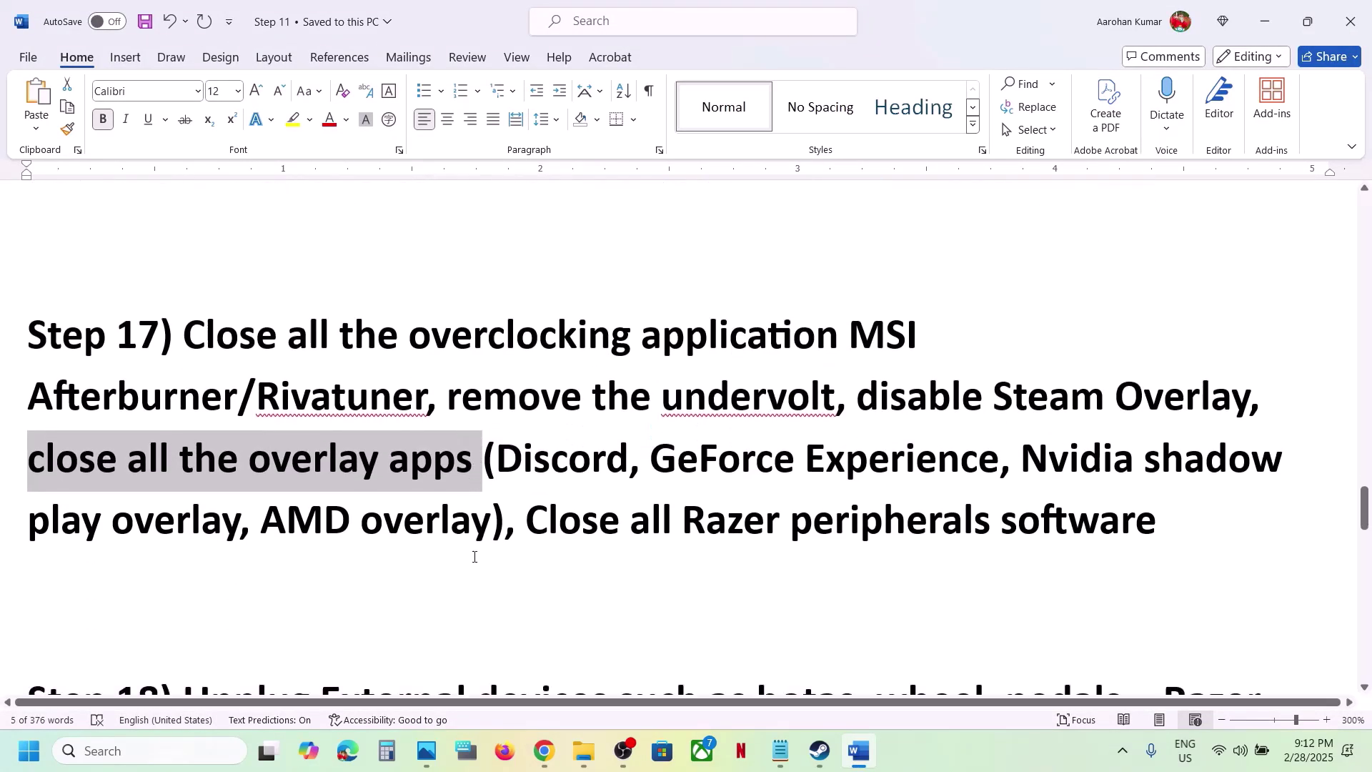
scroll(474, 557, "down", 1)
left_click_drag(534, 461, 1058, 450)
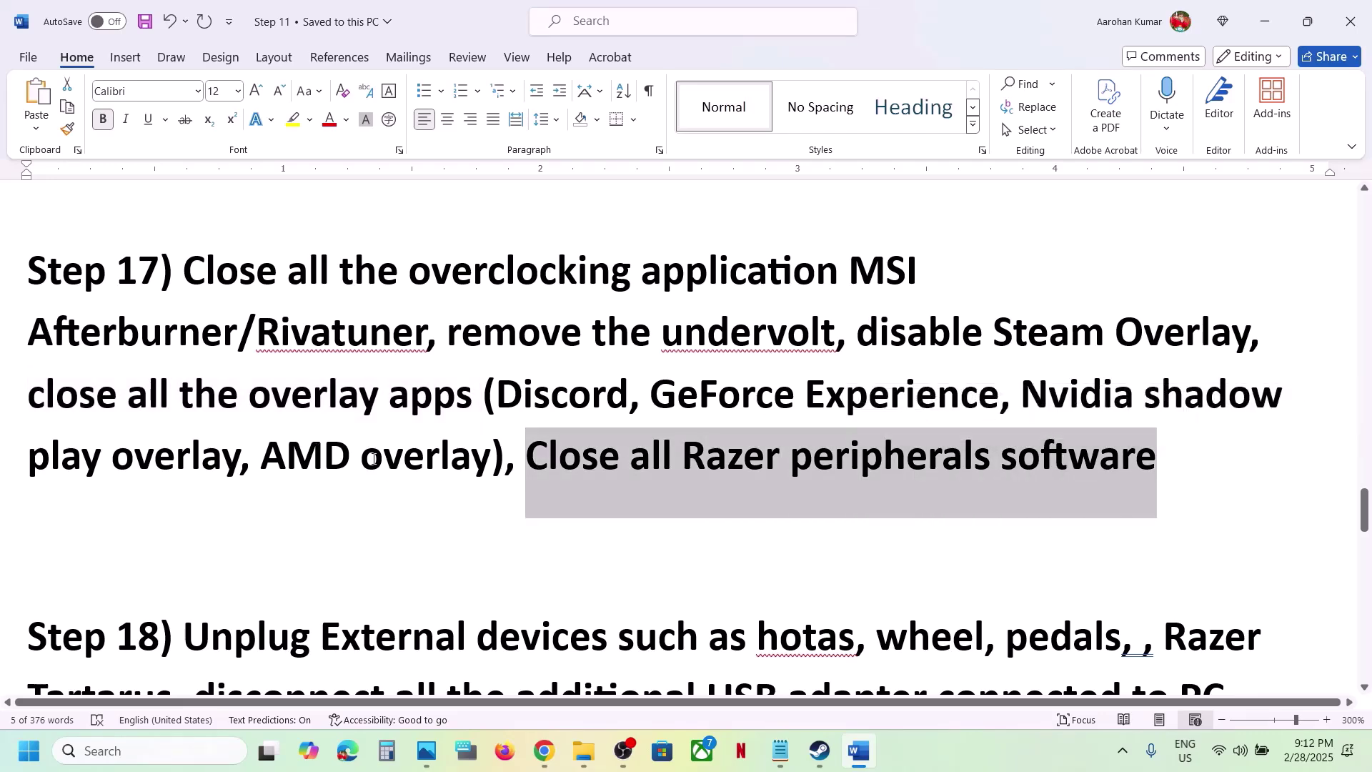
Highlight the Step 18 instructions on unplugging external devices and USB adapters and on disconnecting additional joystick/controllers
scroll(158, 400, "down", 4)
left_click_drag(192, 381, 1104, 425)
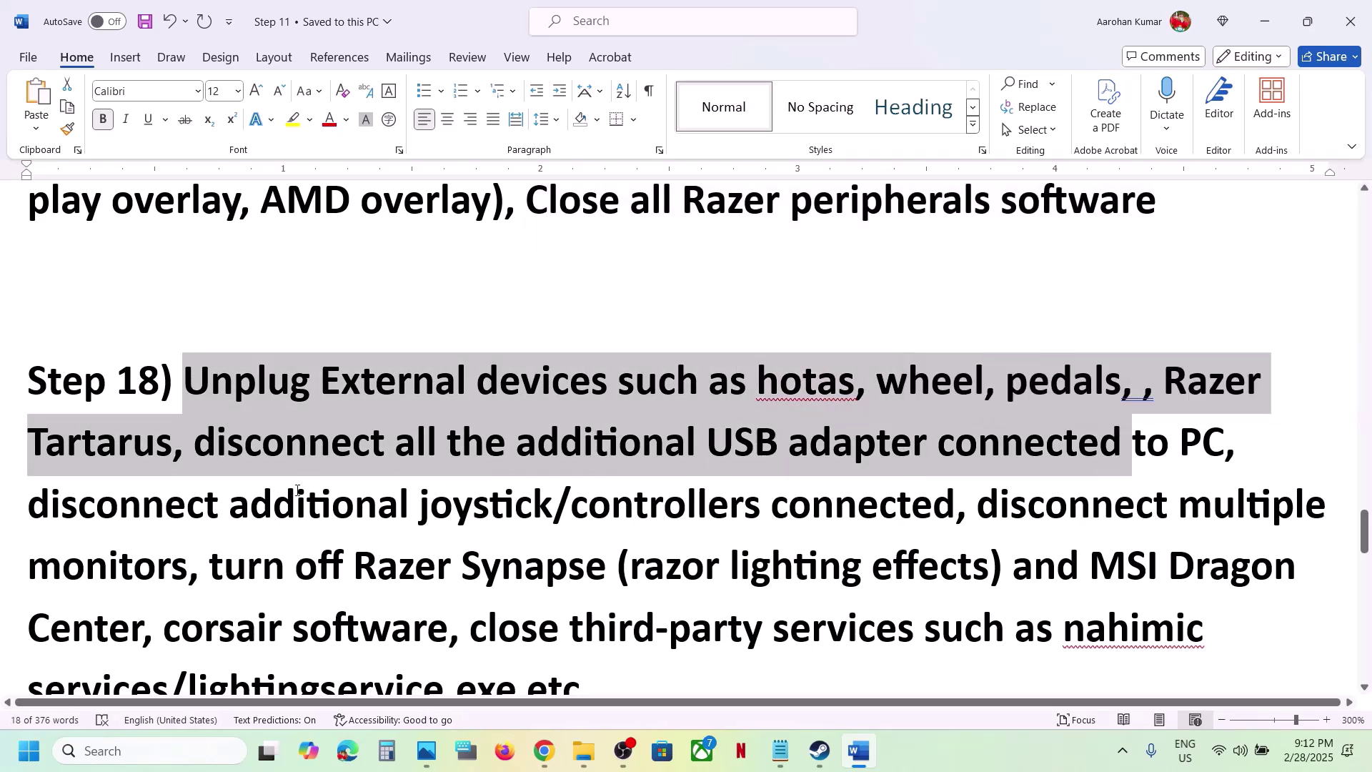
left_click_drag(61, 507, 639, 516)
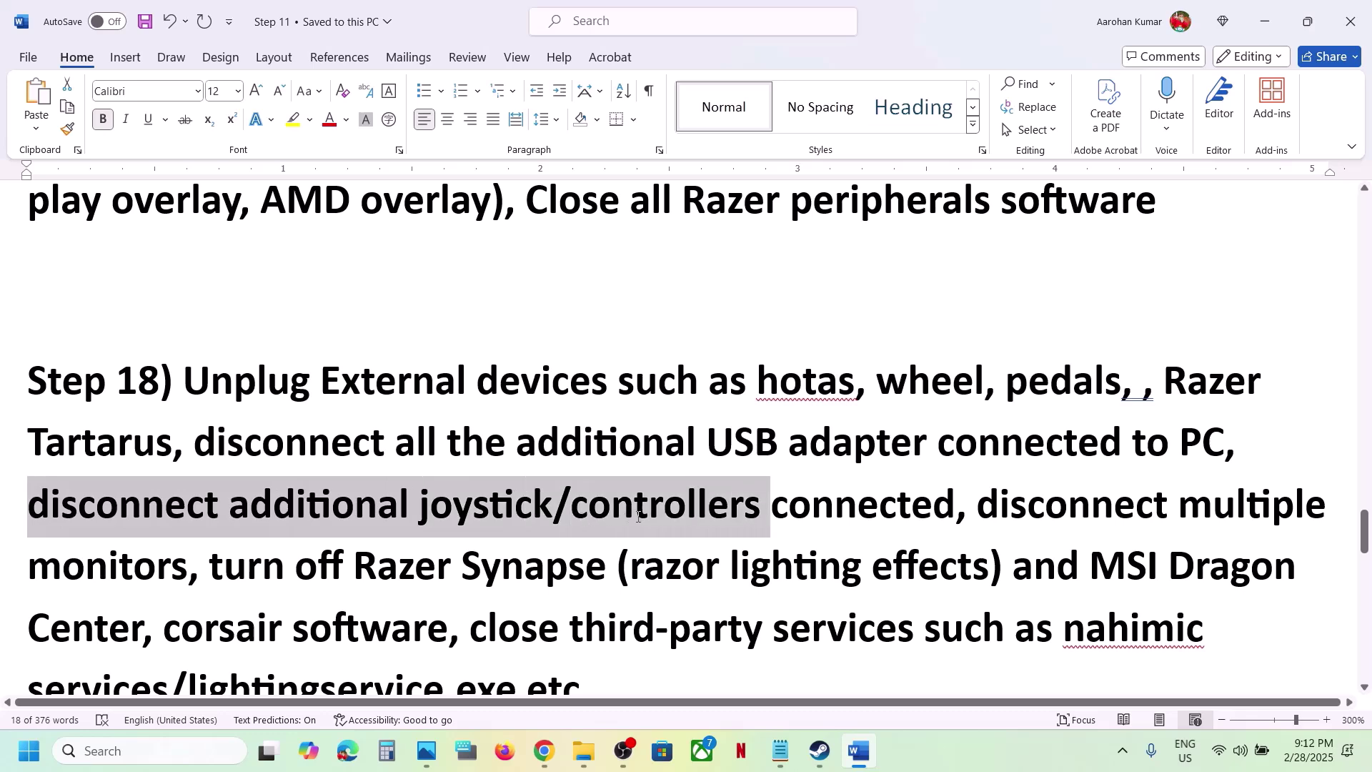
left_click_drag(770, 509, 862, 513)
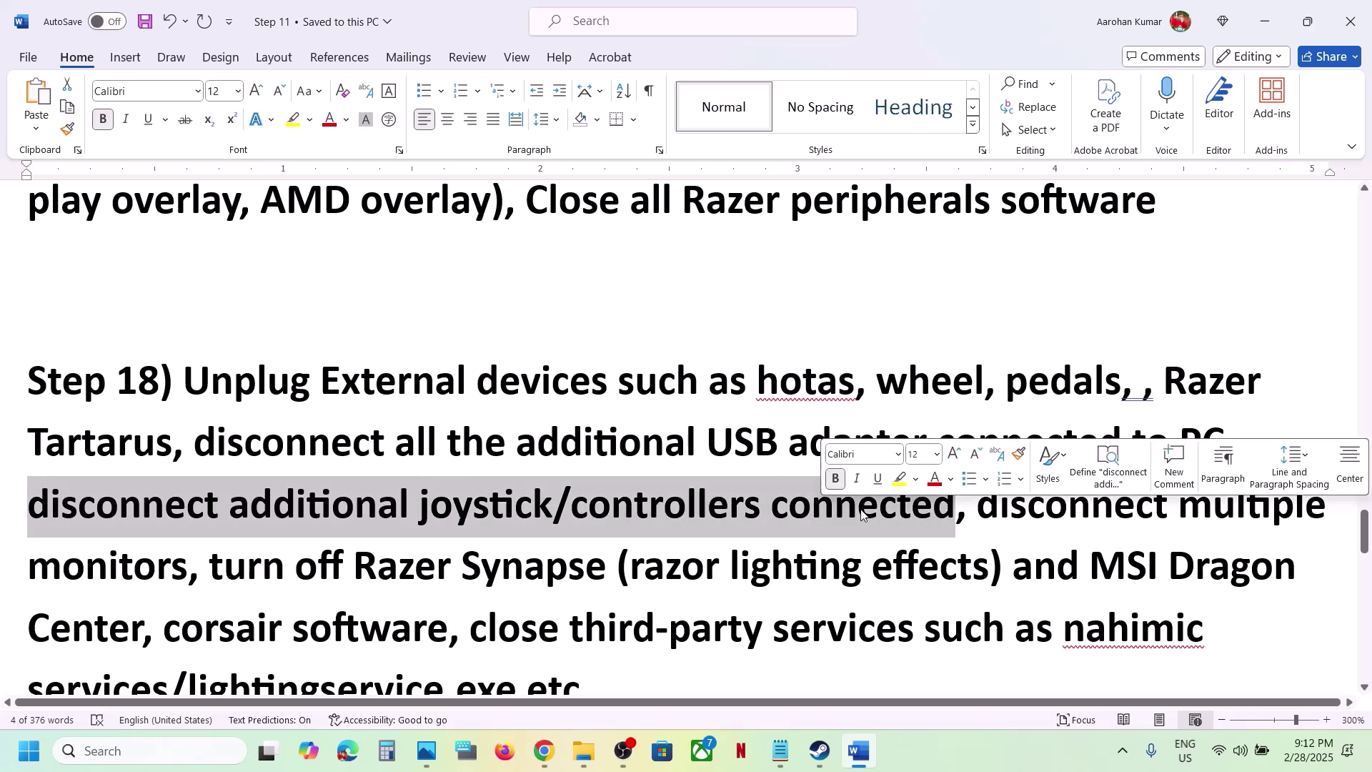
scroll(863, 513, "down", 1)
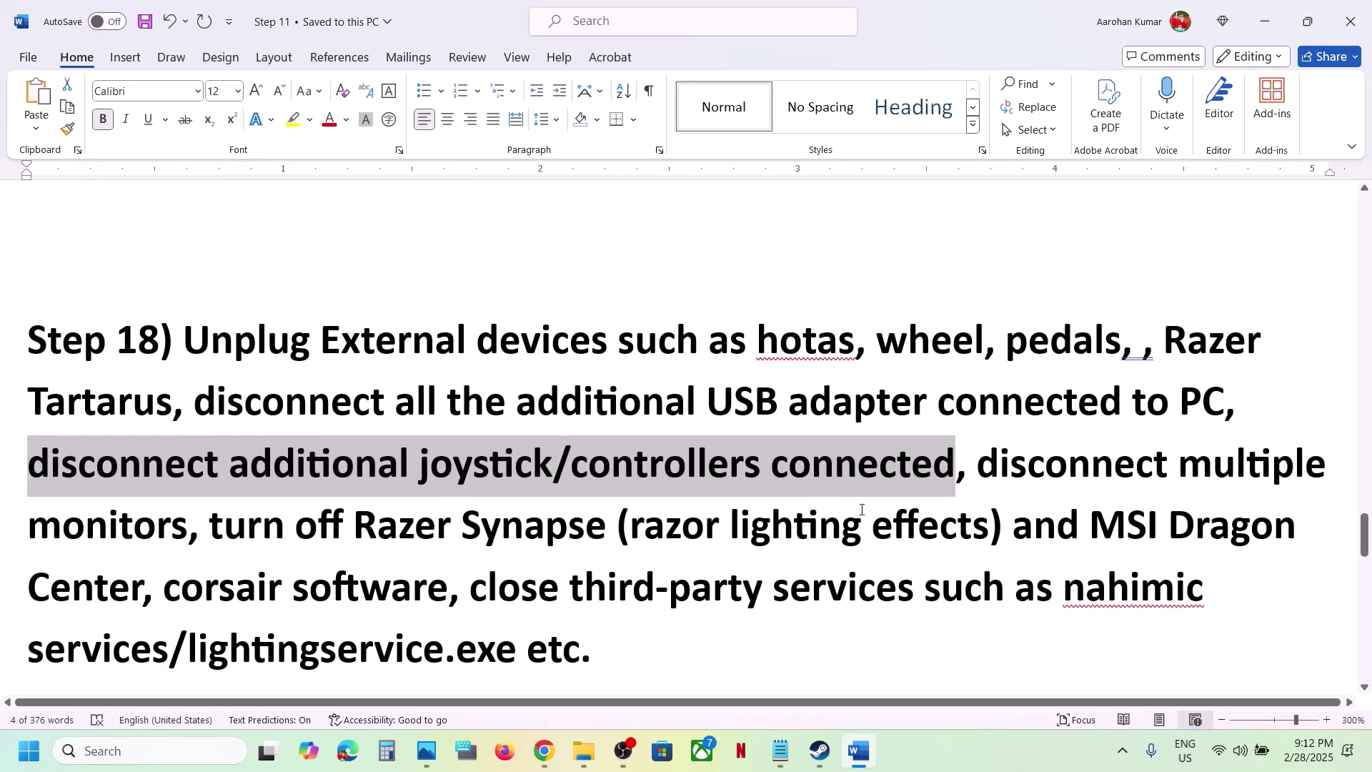
Highlight "disconnect multiple monitors" and the rest of Step 18, from turning off Razer Synapse to closing third-party services
left_click(863, 510)
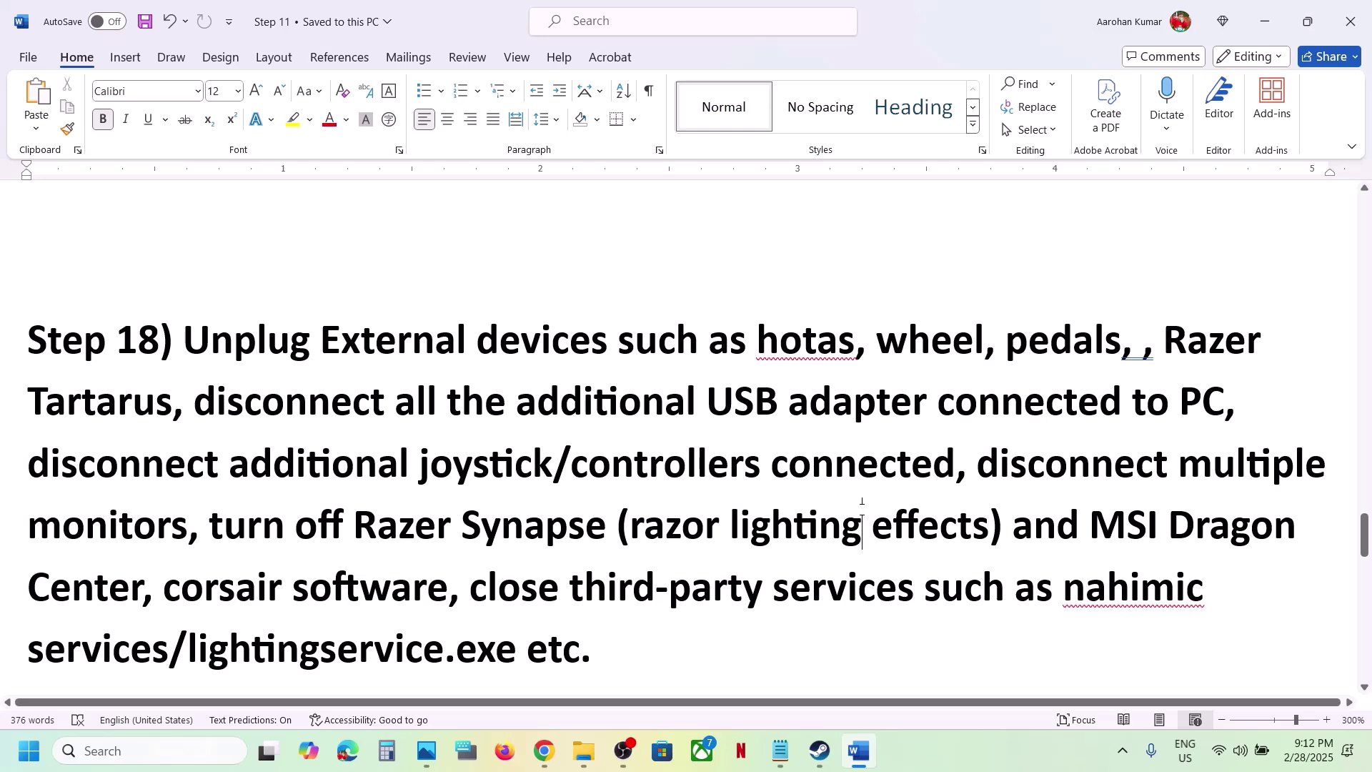
left_click_drag(979, 460, 197, 549)
scroll(196, 548, "down", 2)
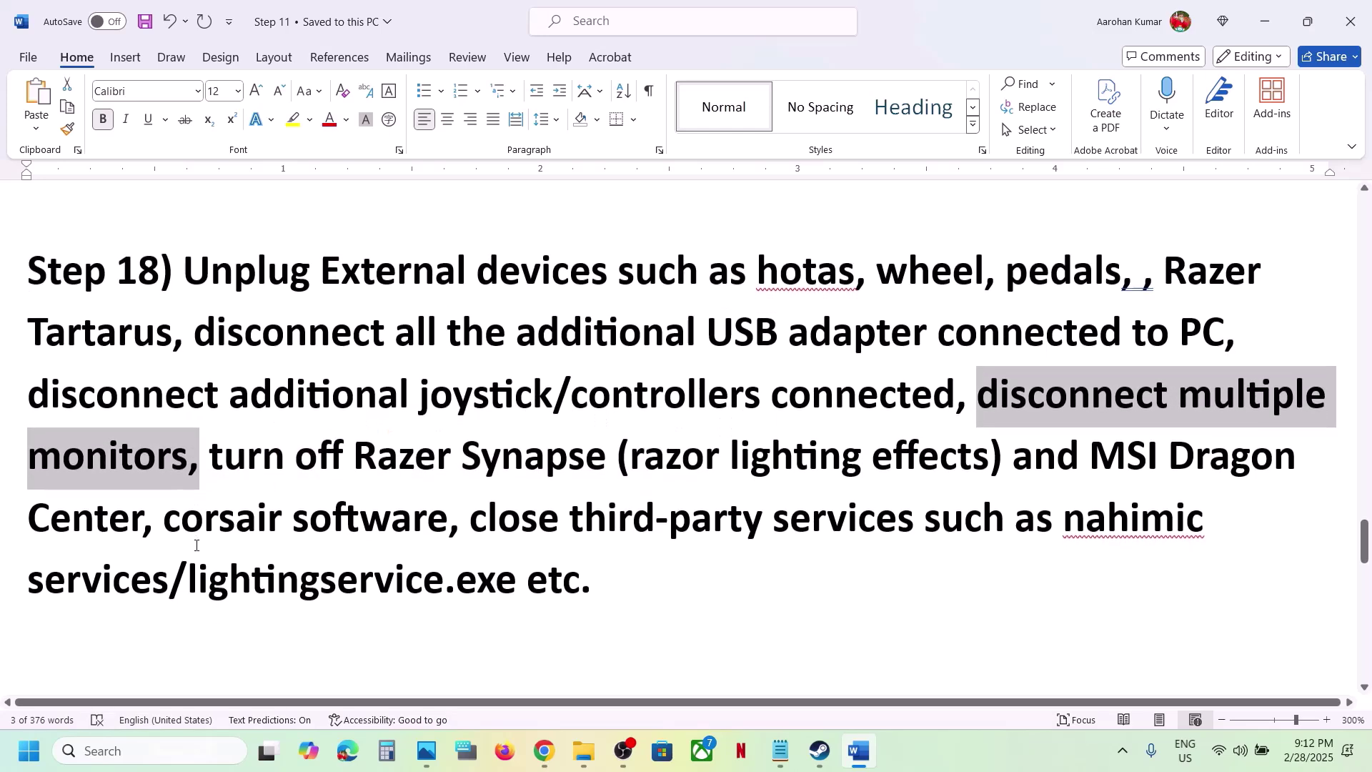
left_click_drag(209, 451, 596, 577)
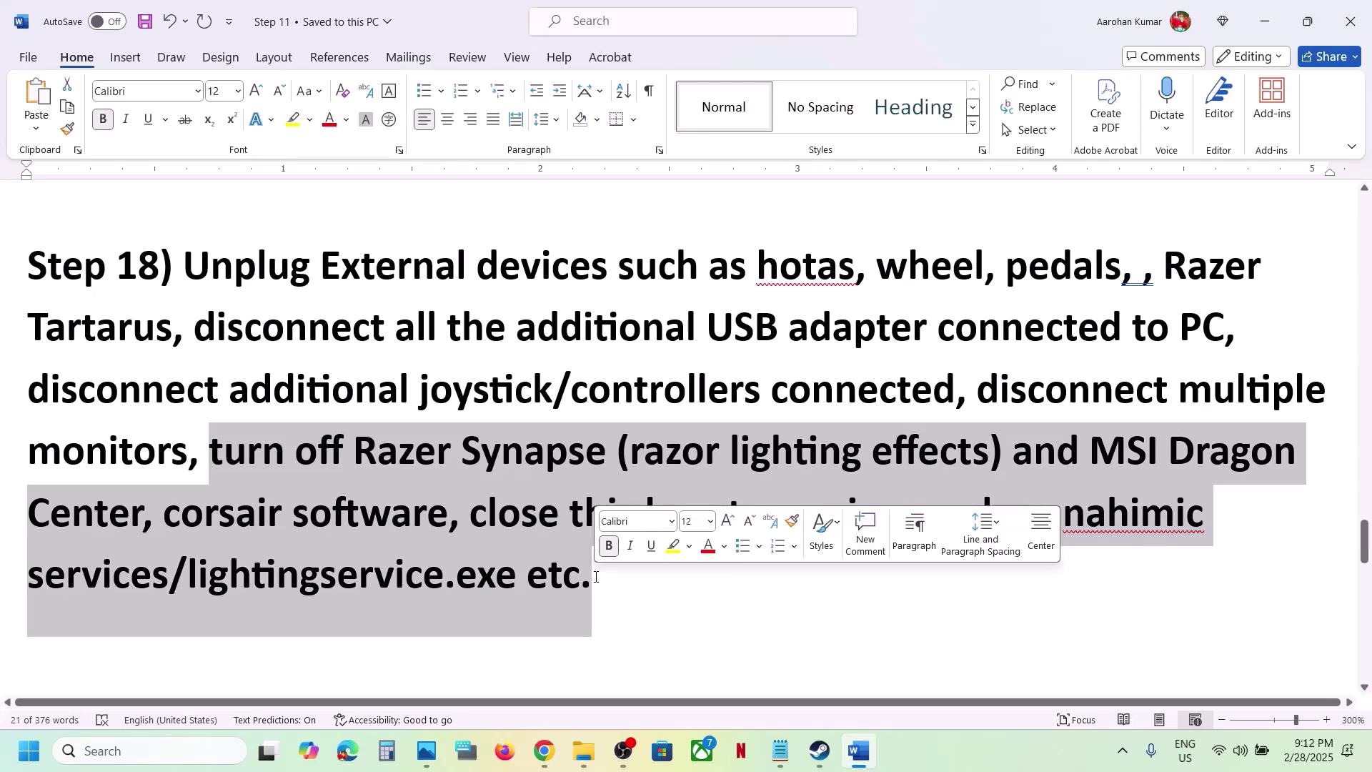
scroll(596, 577, "down", 5)
scroll(596, 577, "up", 1)
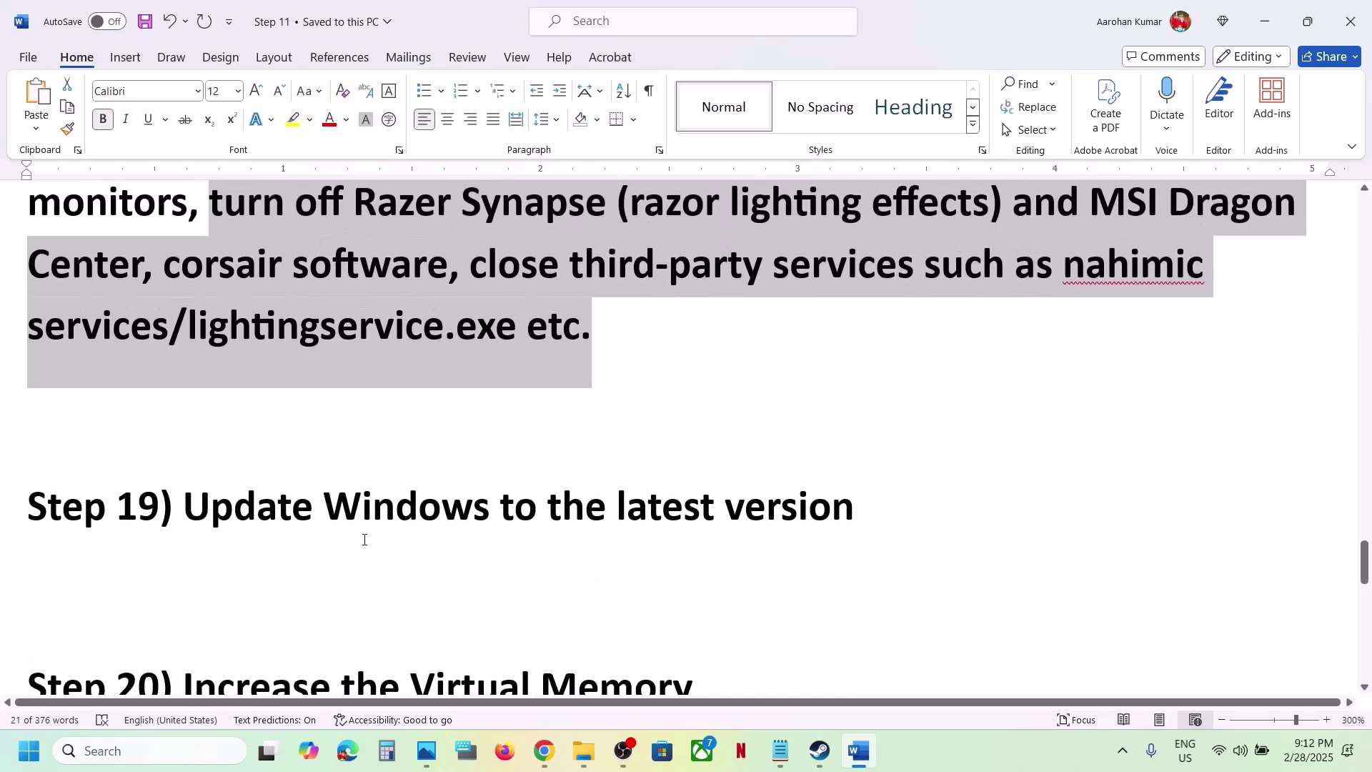
Highlight the Step 19 heading on updating Windows, and check for updates on the Windows Update page in Settings
left_click_drag(286, 521, 962, 471)
key("super+i")
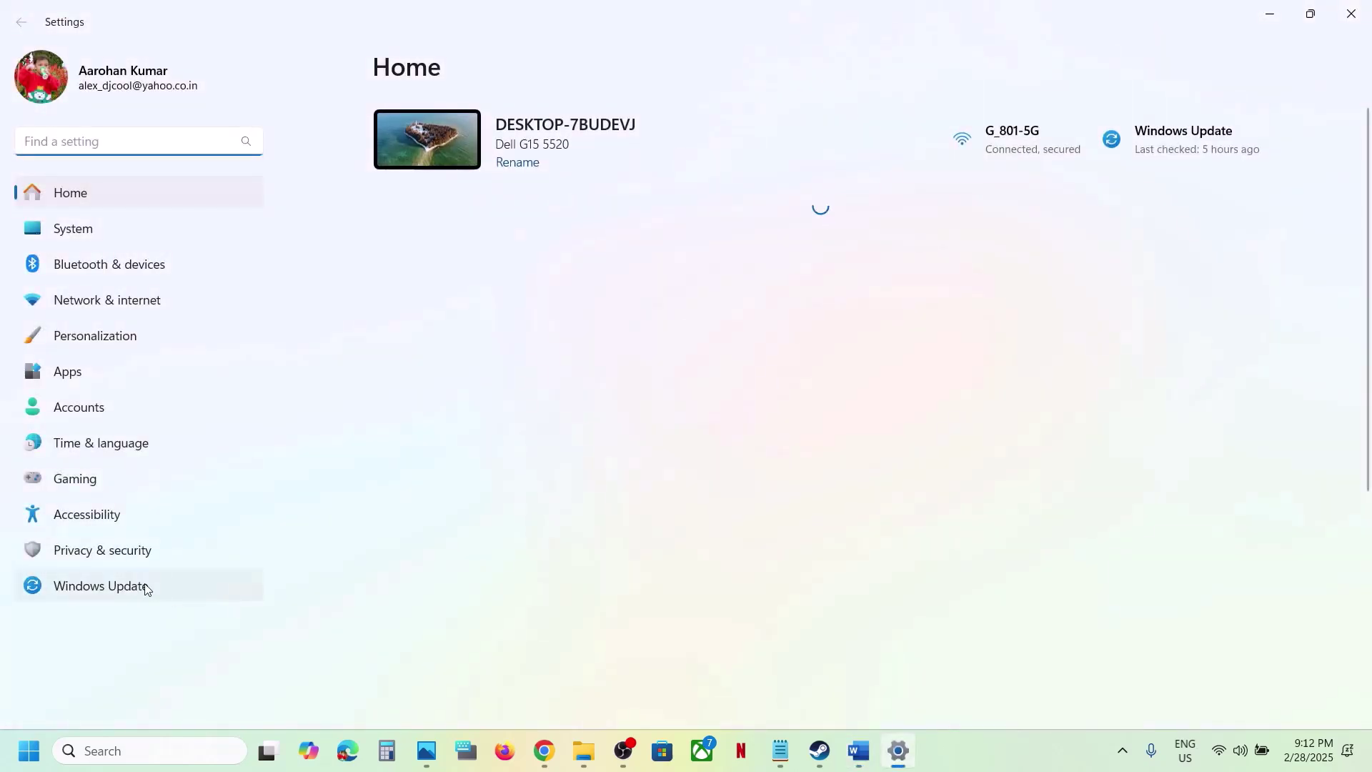
left_click(146, 587)
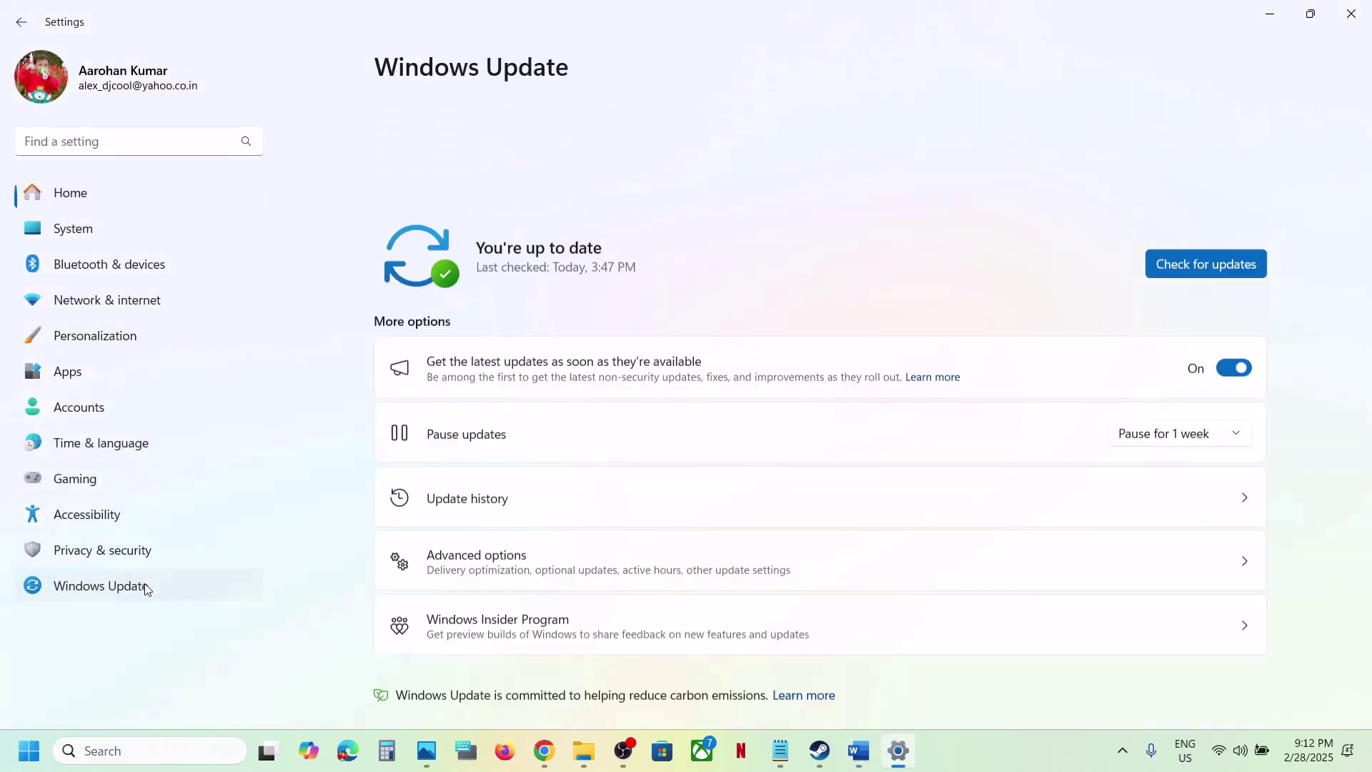
left_click(1215, 148)
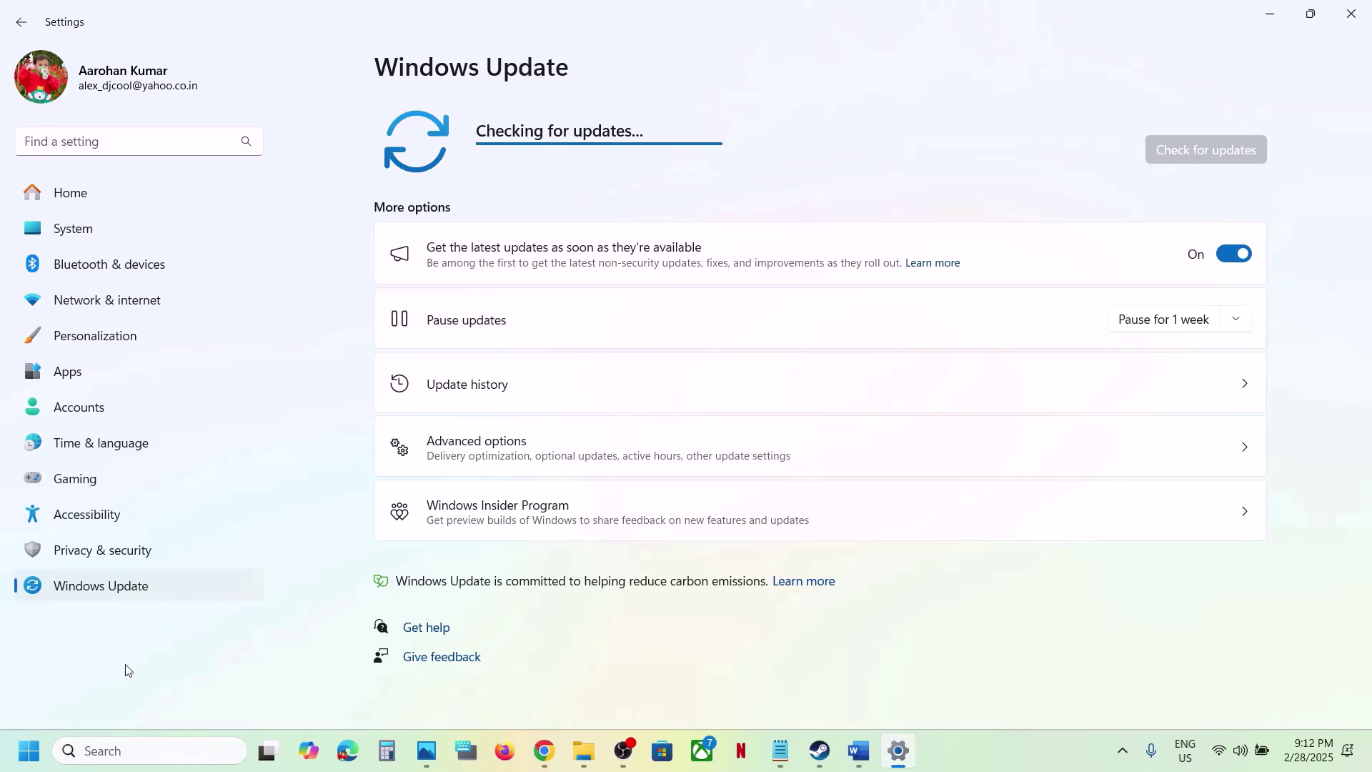
Show the Start menu's power options for restarting the PC, and close them without choosing one
key("super")
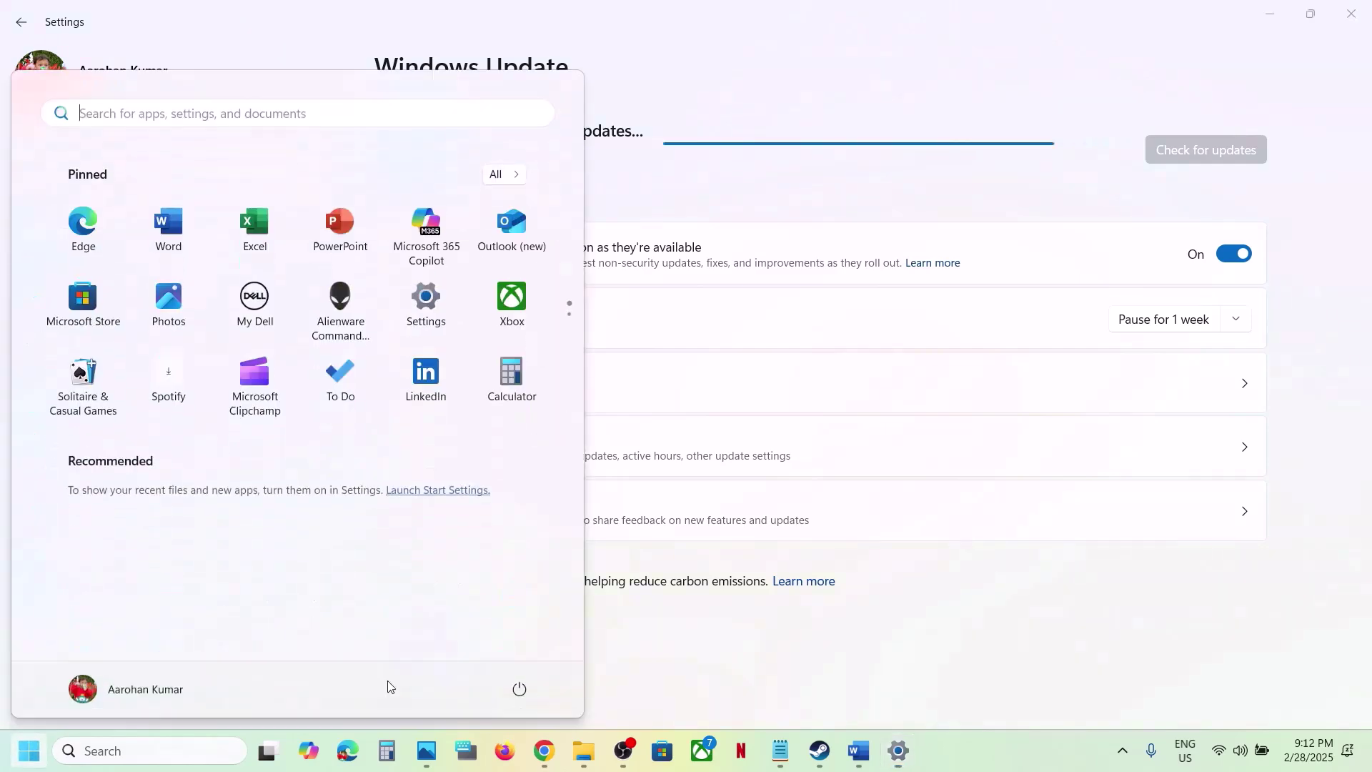
left_click(521, 690)
key("Escape")
left_click(726, 658)
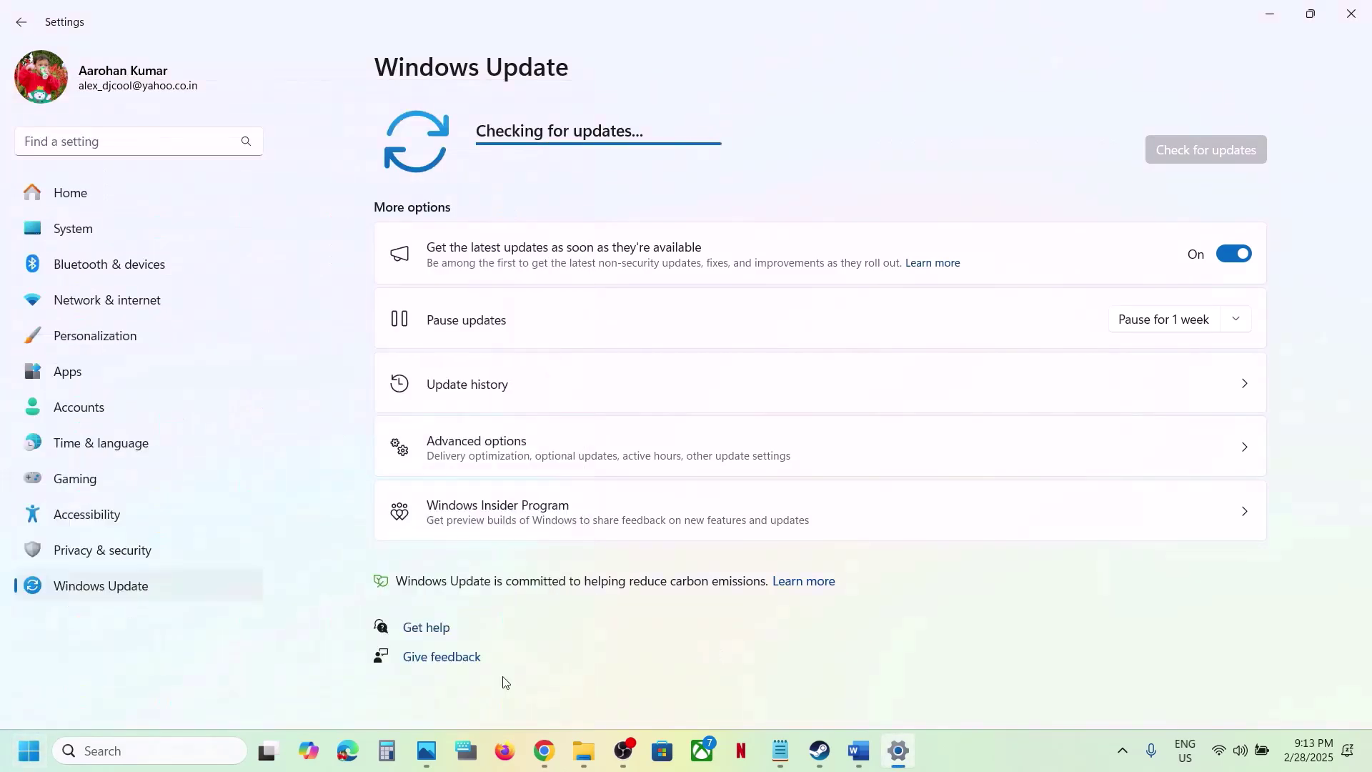
Run winver from Windows search to view the installed Windows version, and close the About Windows dialog
left_click(158, 756)
type("inver")
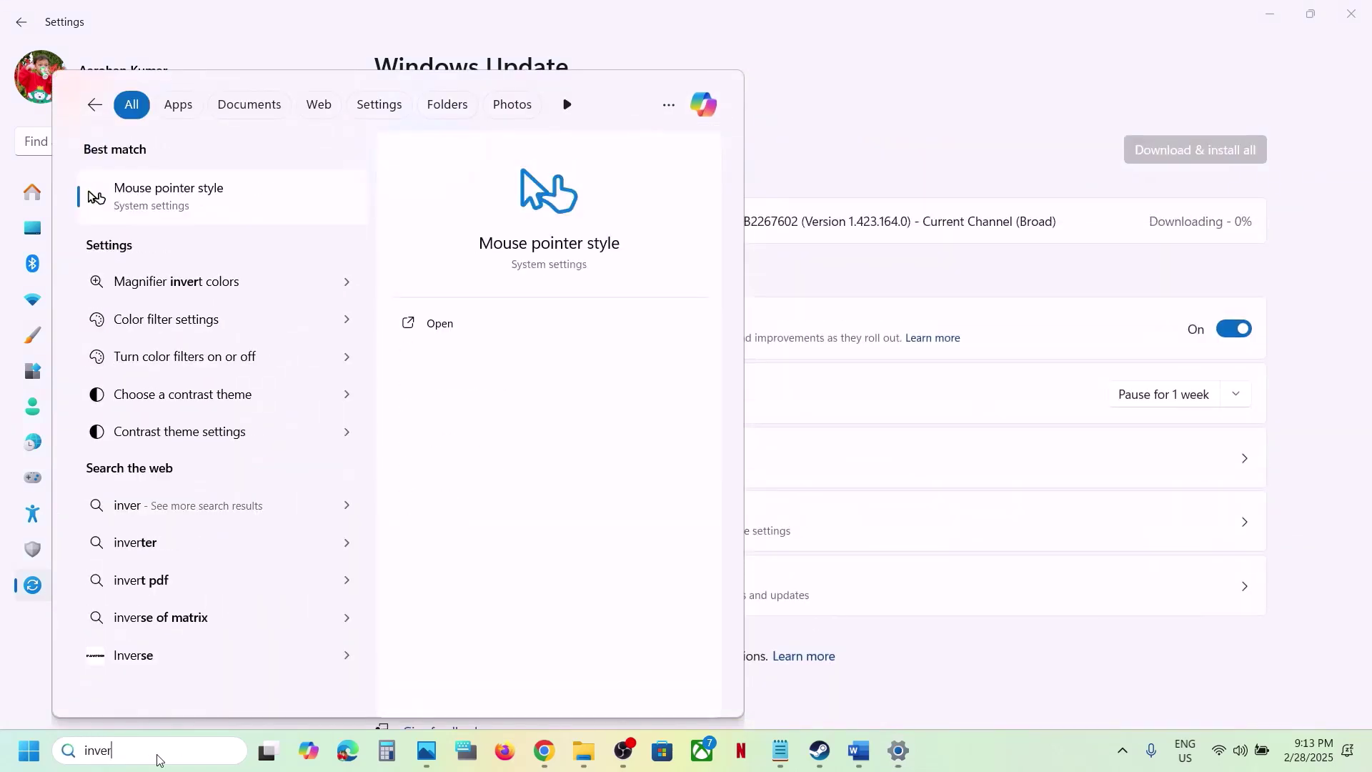
key("BackSpace")
type("winve")
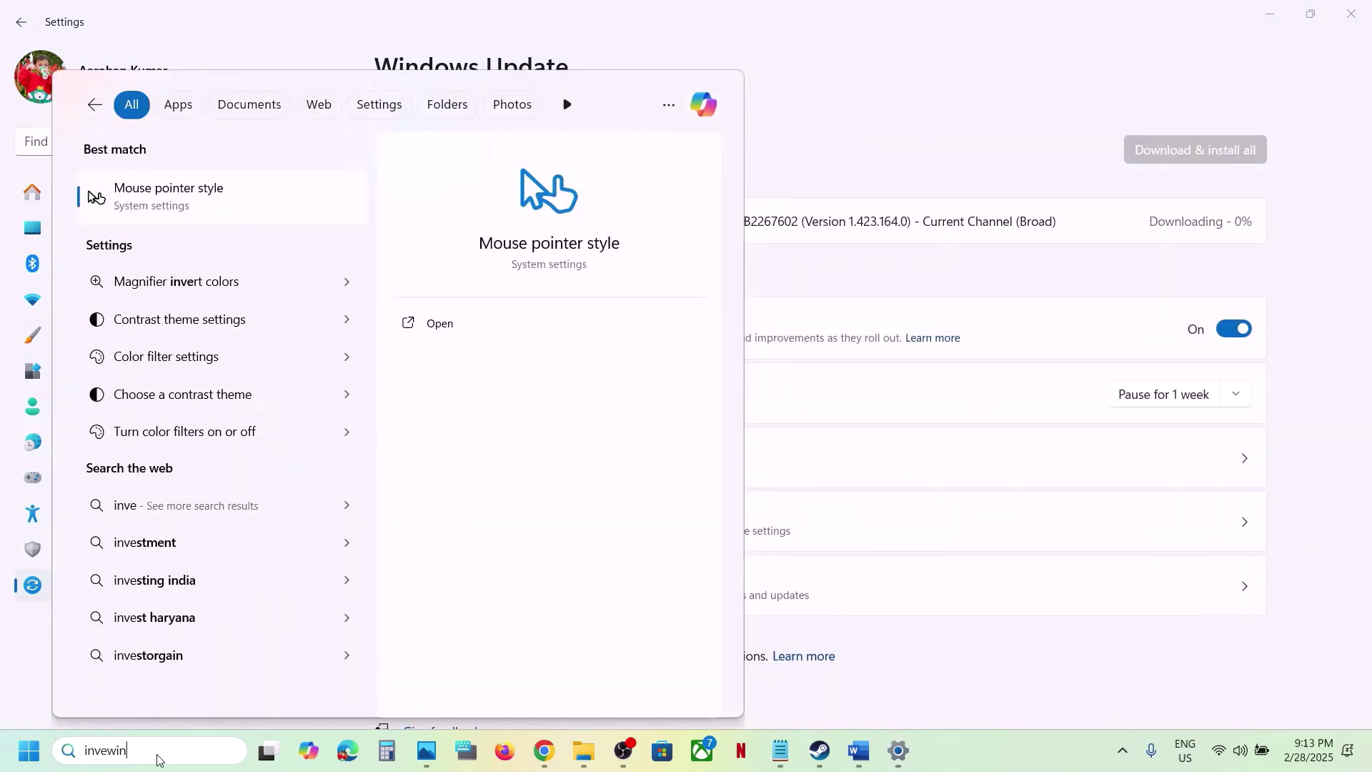
key("BackSpace")
key("BackSpace")
key("BackSpace")
key("BackSpace")
key("BackSpace")
key("BackSpace")
key("BackSpace")
key("BackSpace")
key("BackSpace")
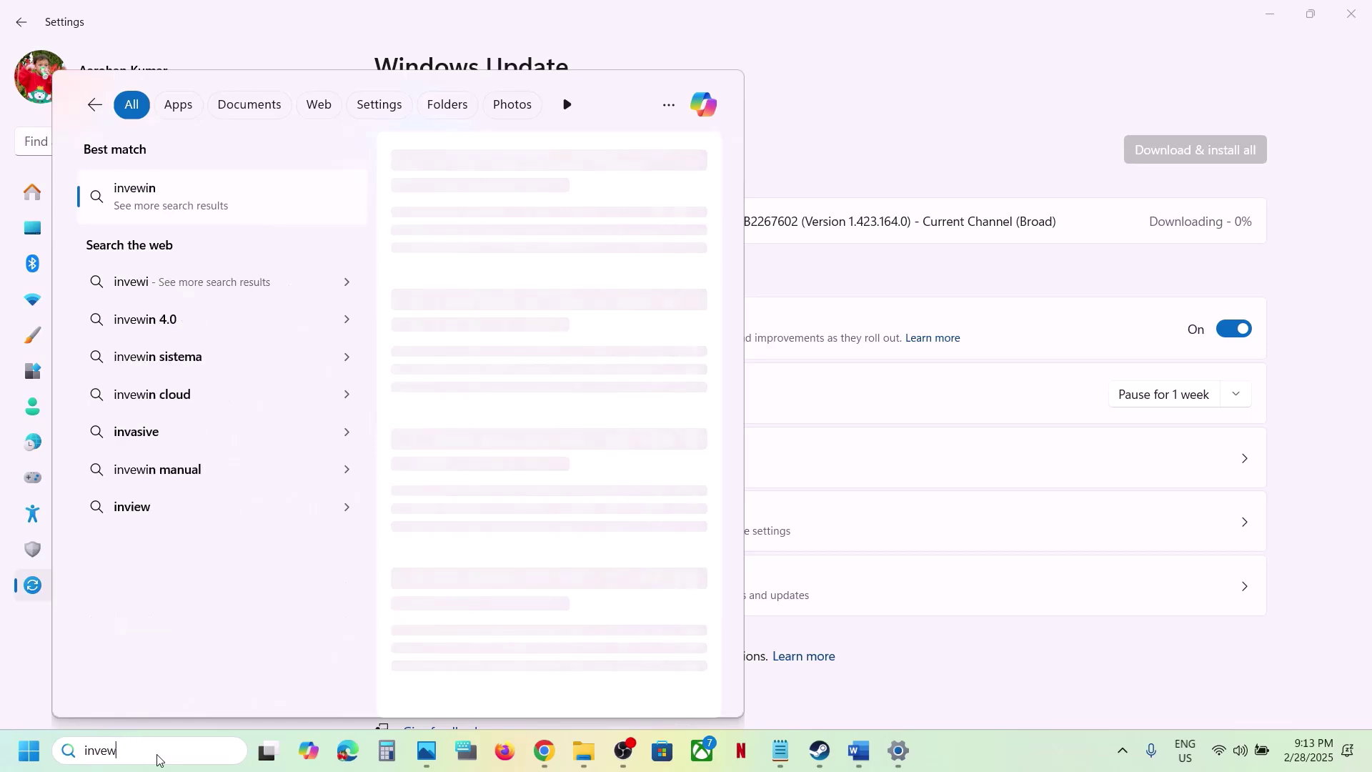
type("winver")
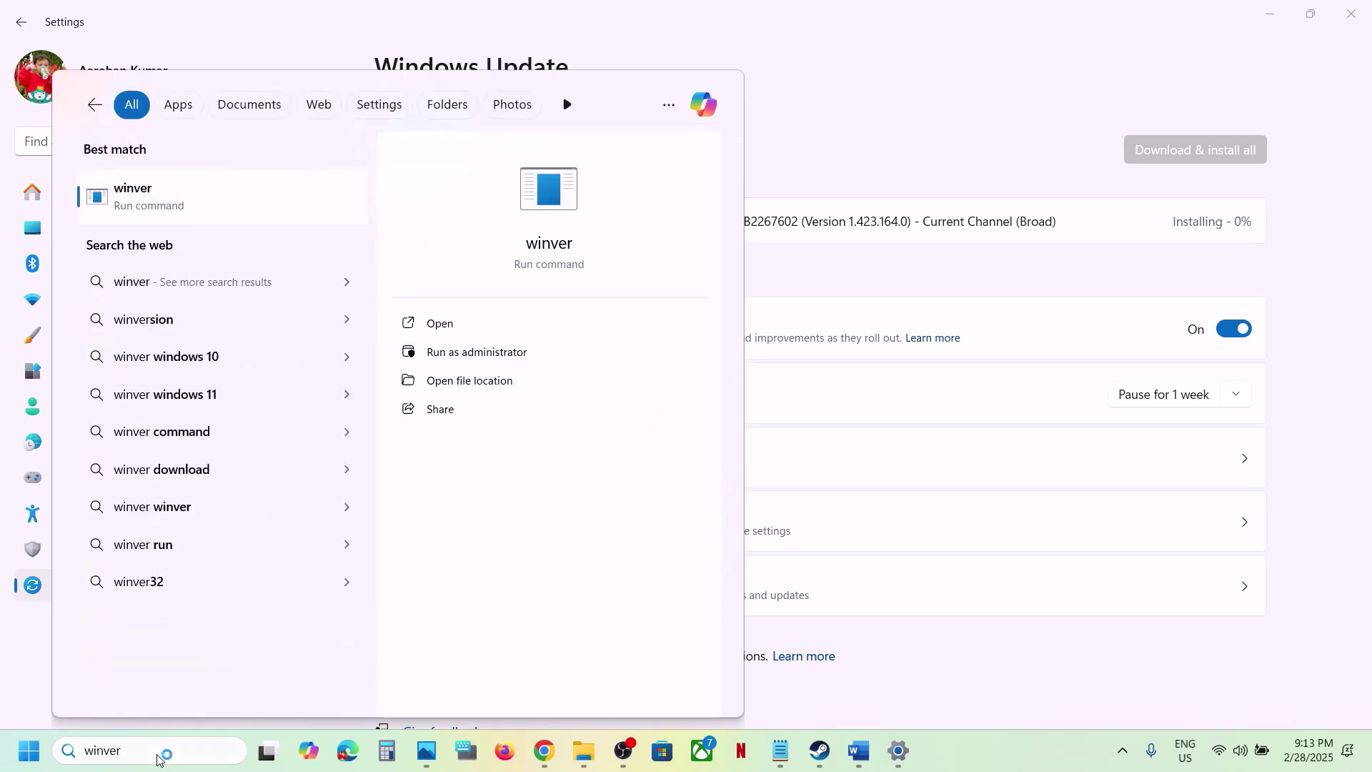
key("Return")
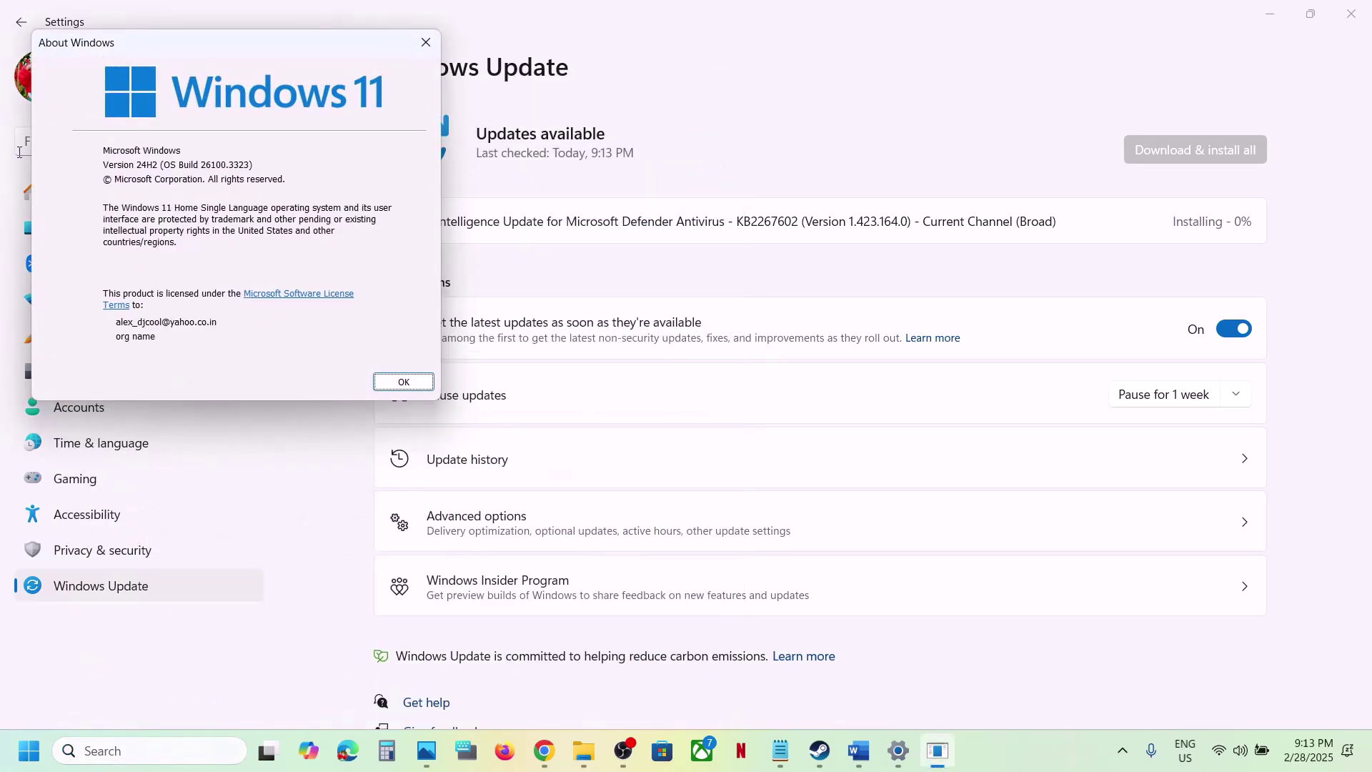
left_click(427, 42)
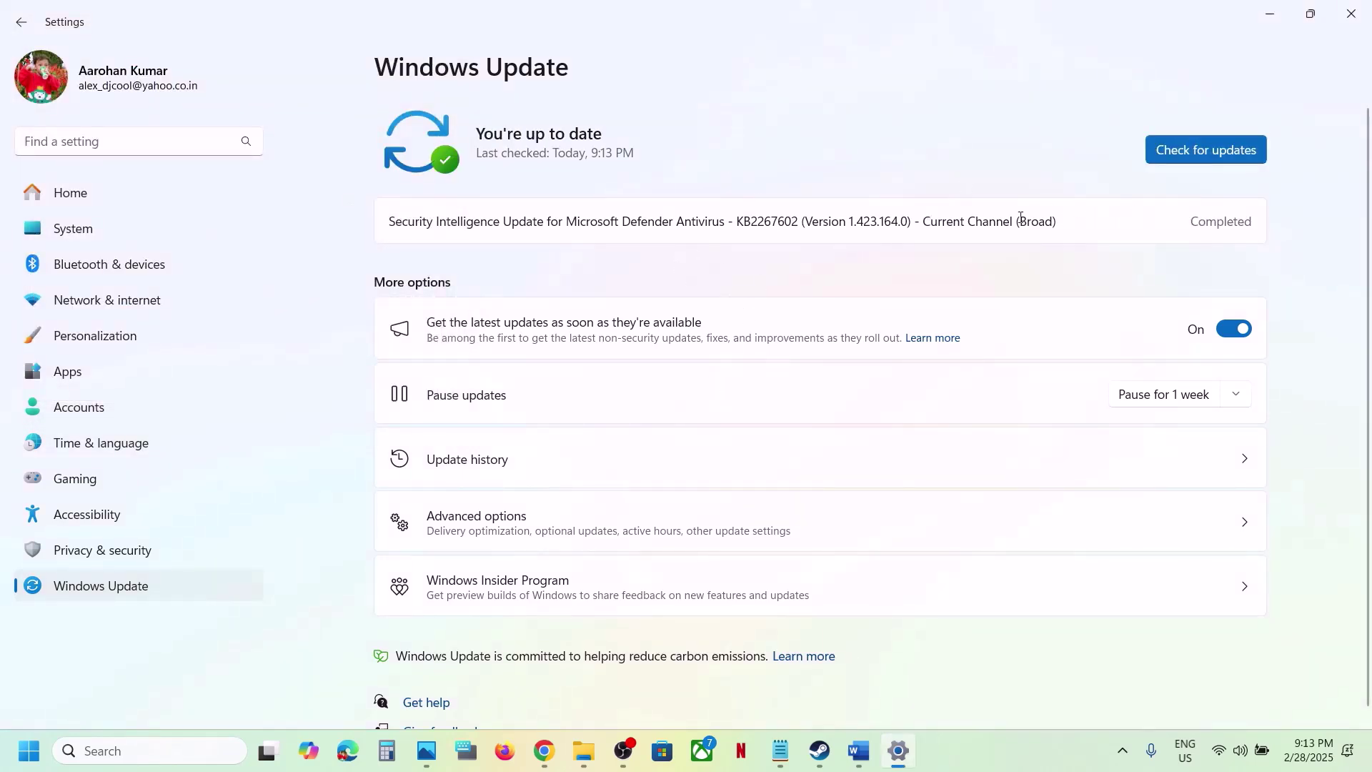
Switch back to the Word document and go to Step 20 on increasing the virtual memory
left_click(820, 751)
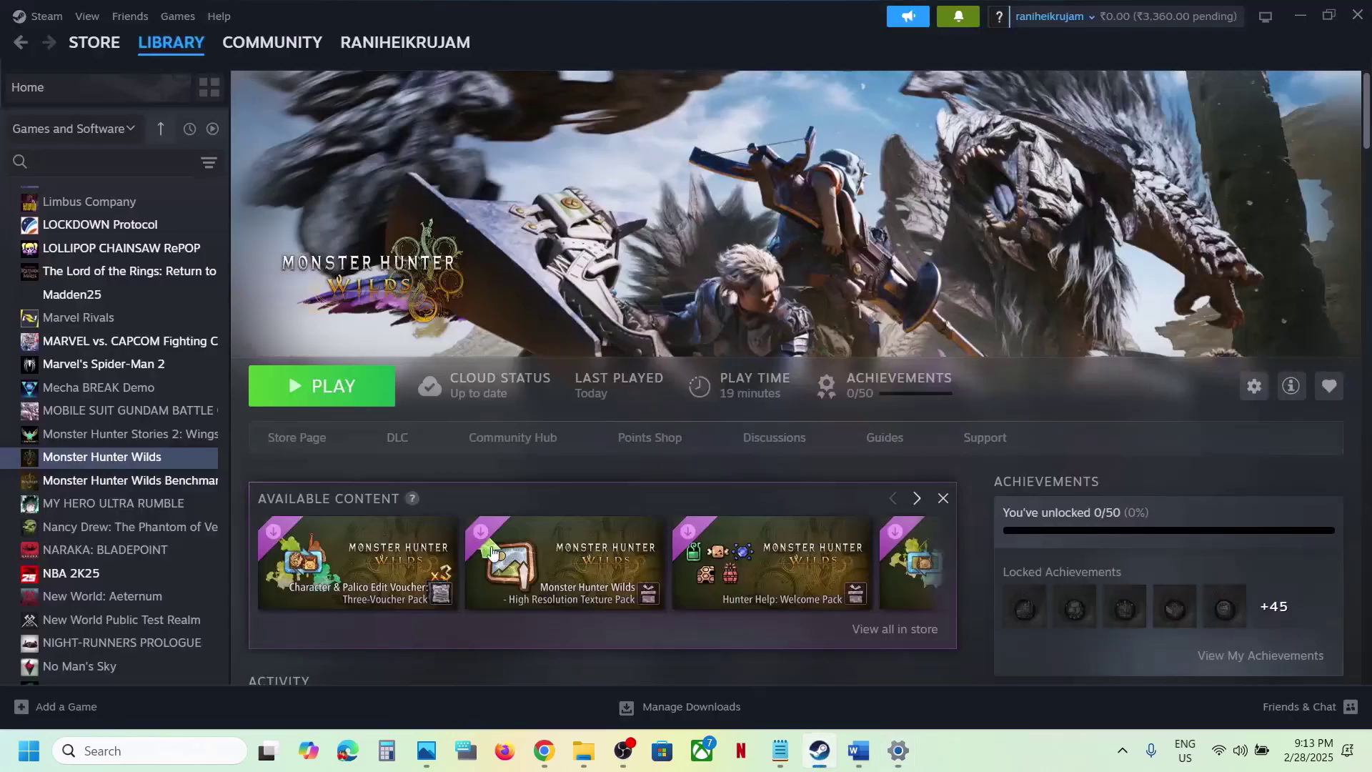
left_click(858, 751)
scroll(541, 526, "down", 3)
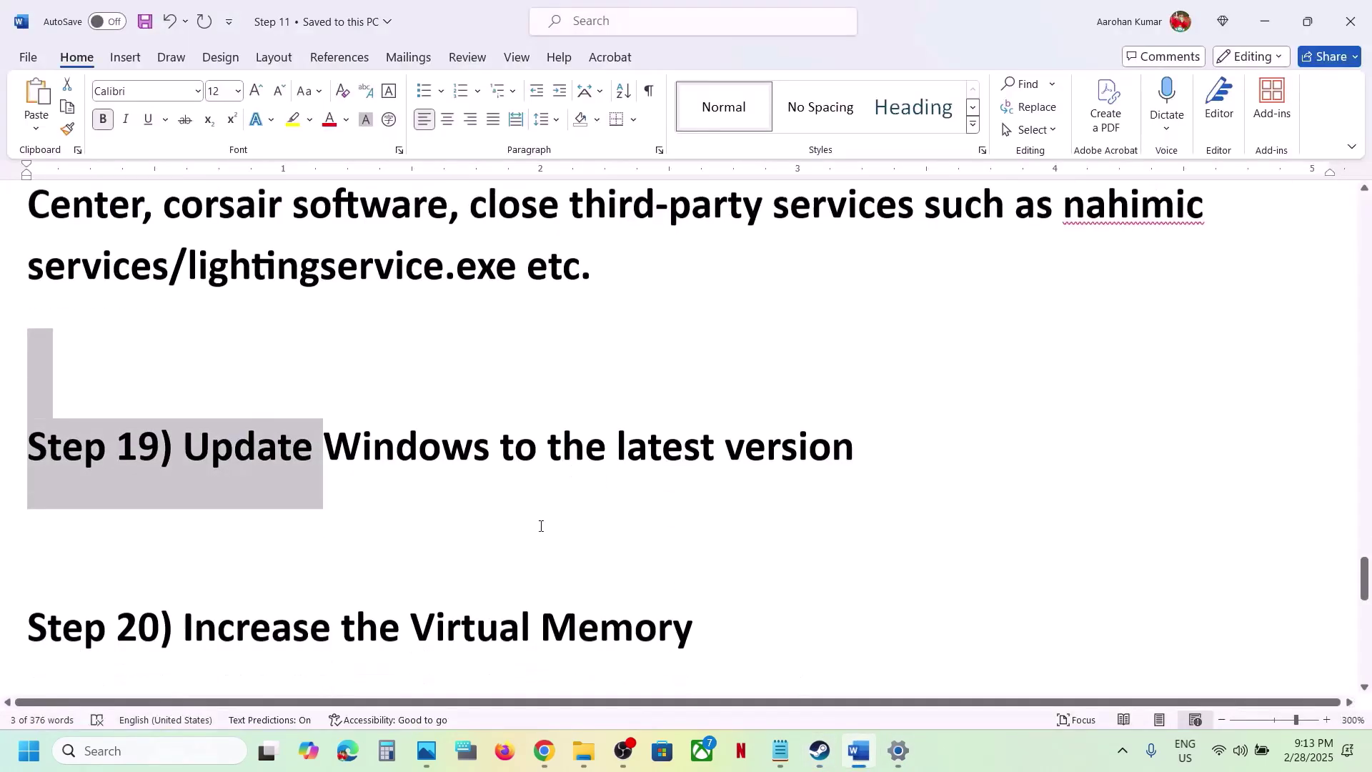
scroll(541, 526, "down", 2)
left_click(1015, 767)
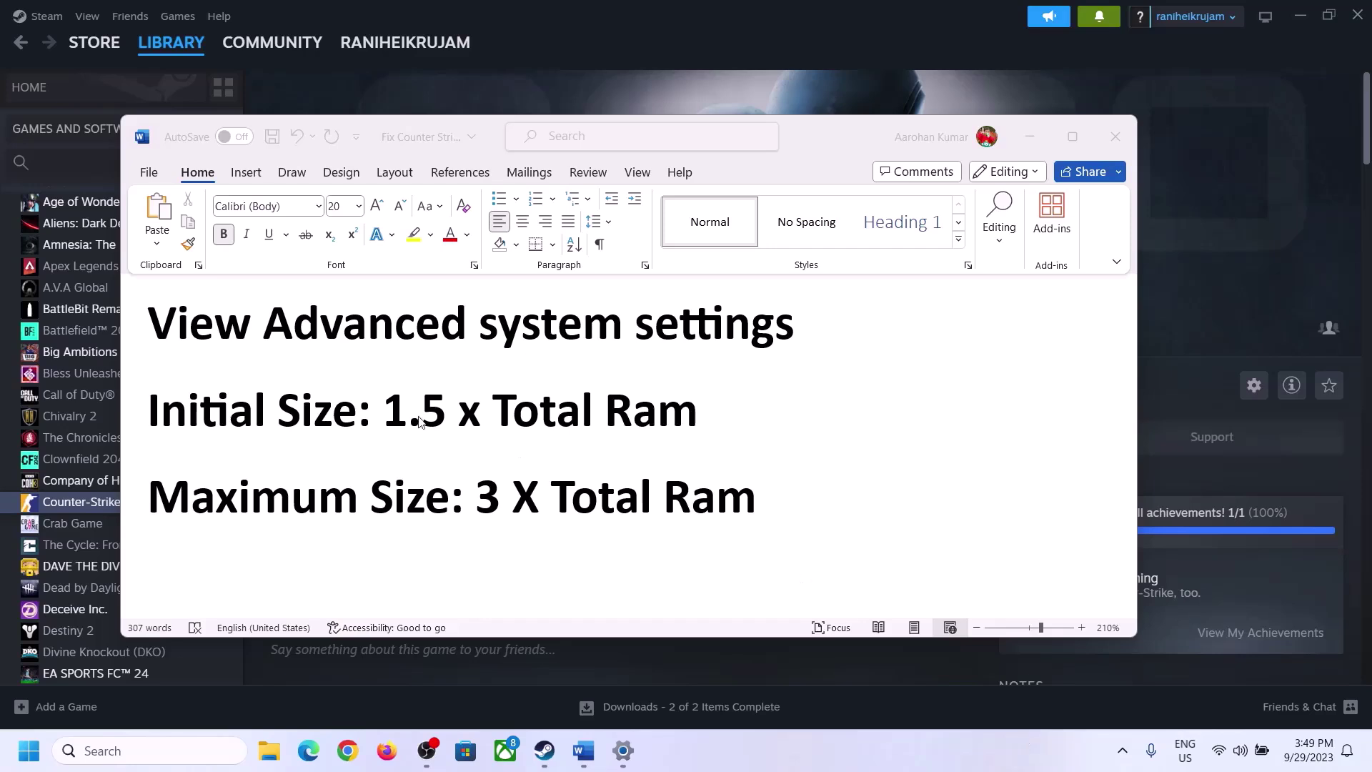
Copy "View Advanced system settings" from the Word document, search Windows for it, and open the matching Control Panel result
left_click(206, 332)
left_click_drag(164, 330, 772, 332)
key("ctrl+c")
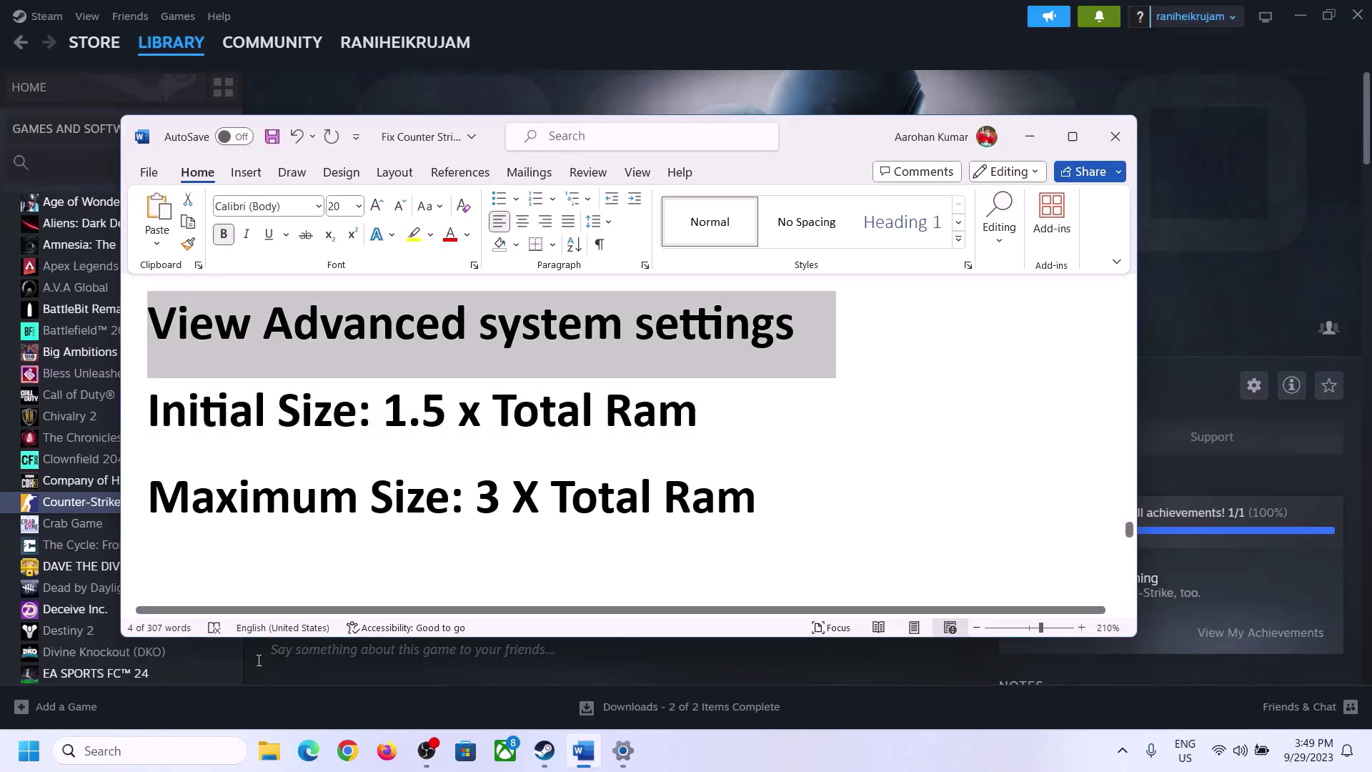
left_click(163, 750)
key("ctrl+v")
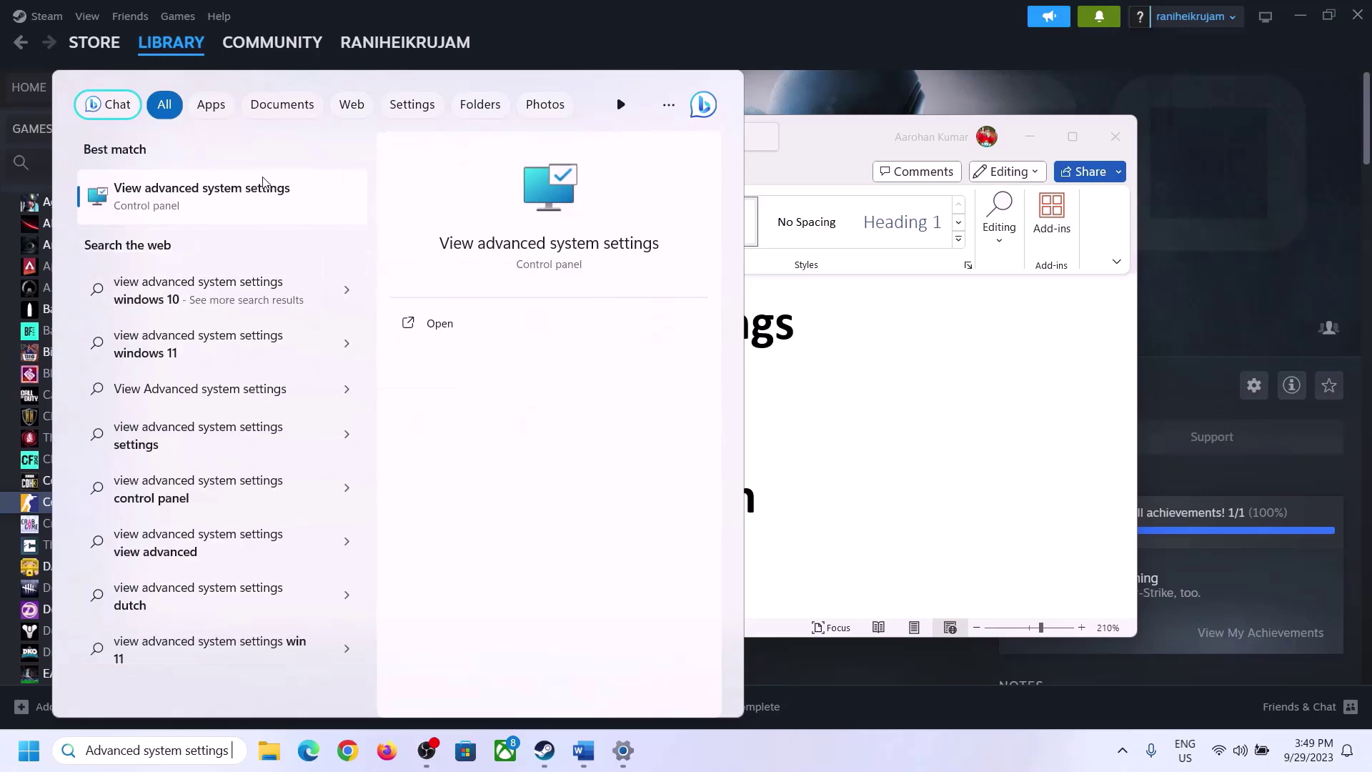
left_click(193, 209)
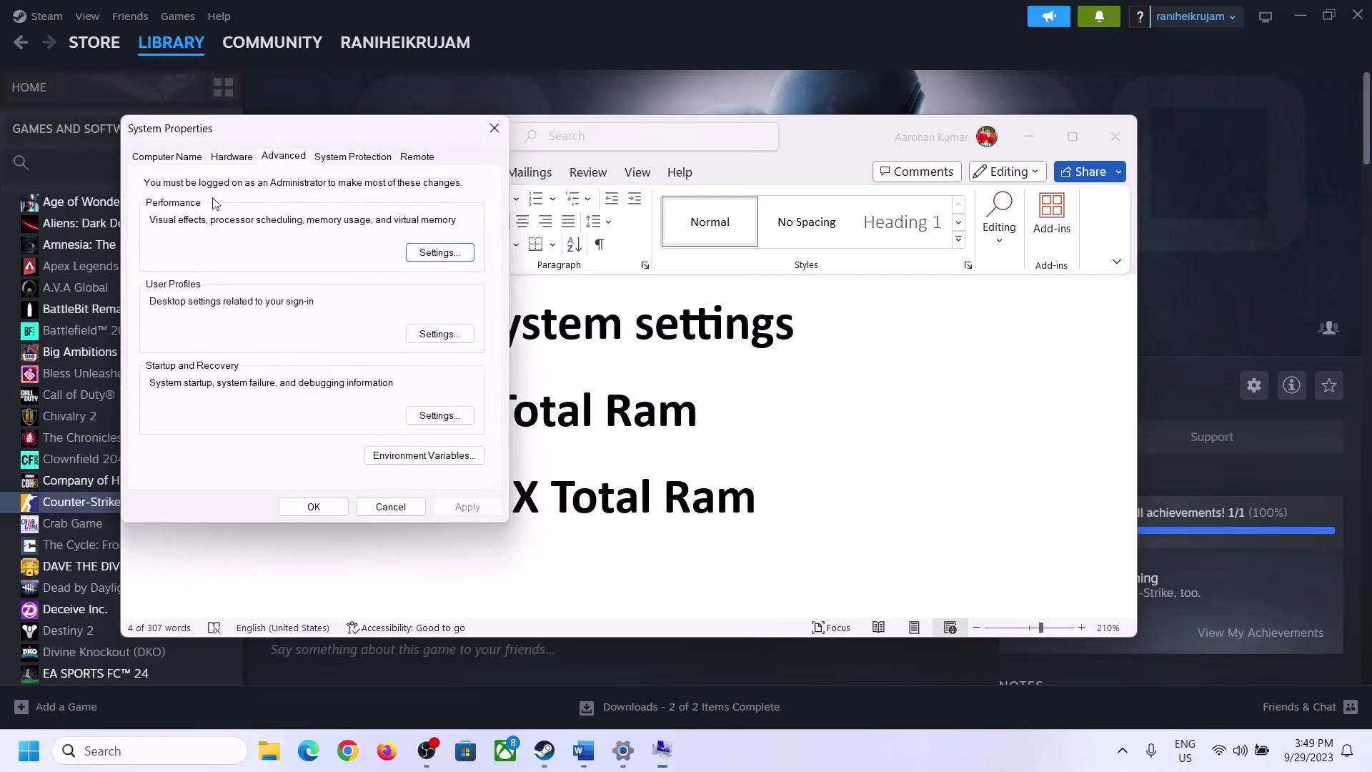
Move the System Properties dialog clear of the Word text, and open the Virtual Memory dialog from the advanced Performance Options
left_click_drag(283, 138, 614, 247)
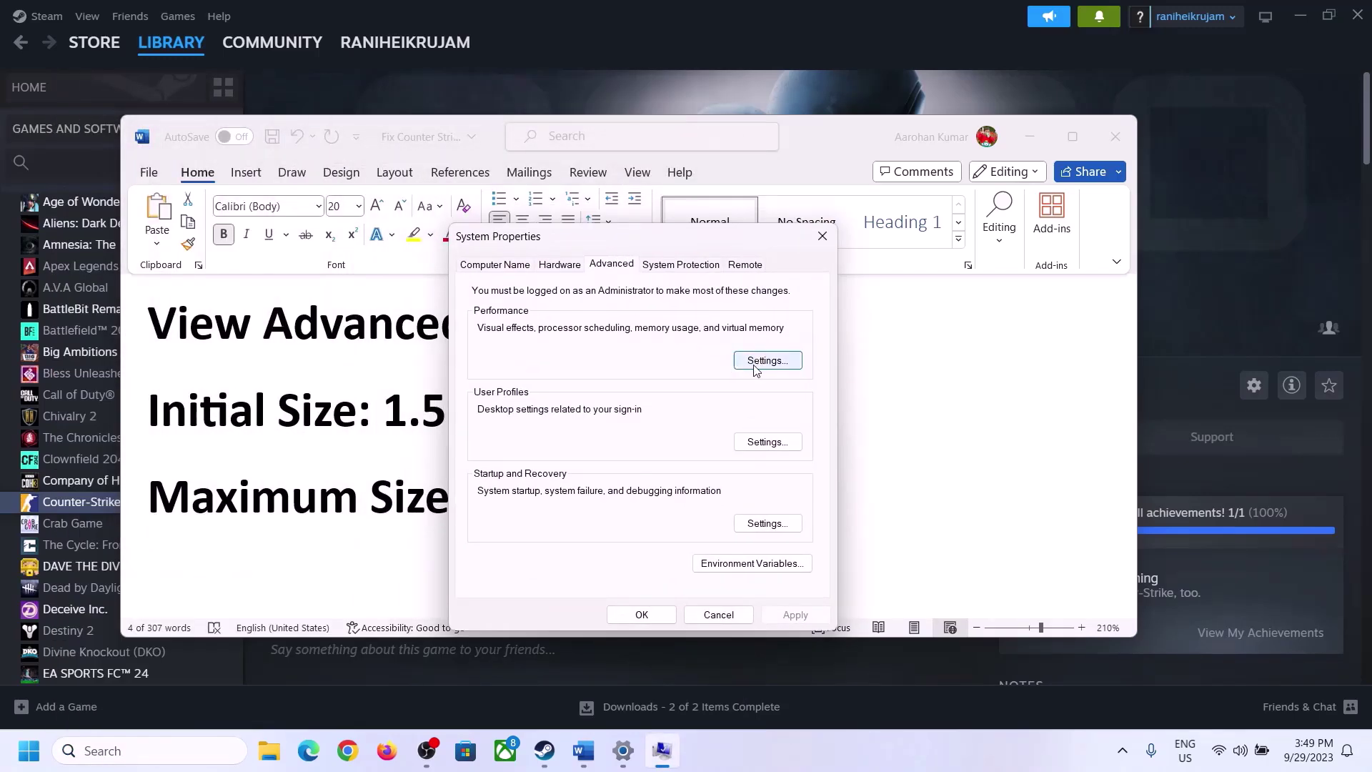
left_click(768, 360)
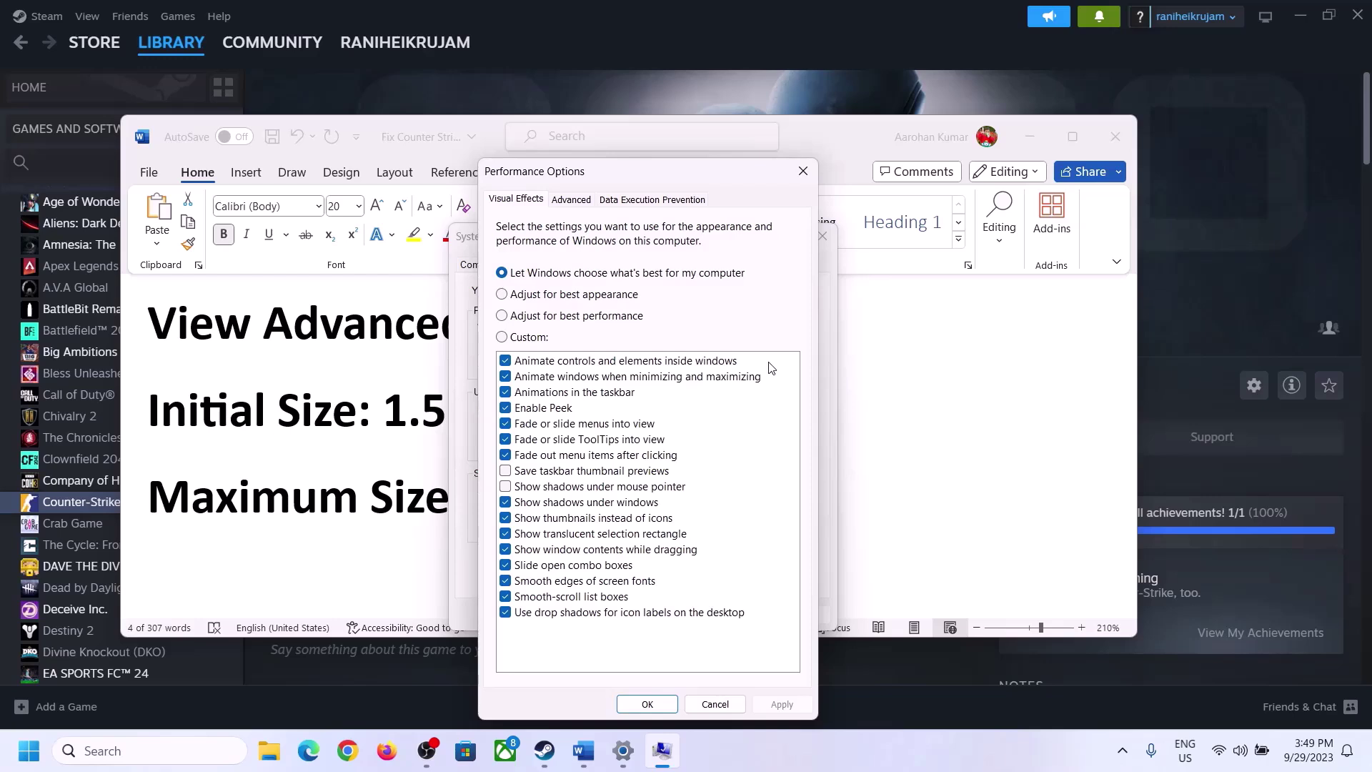
left_click(576, 201)
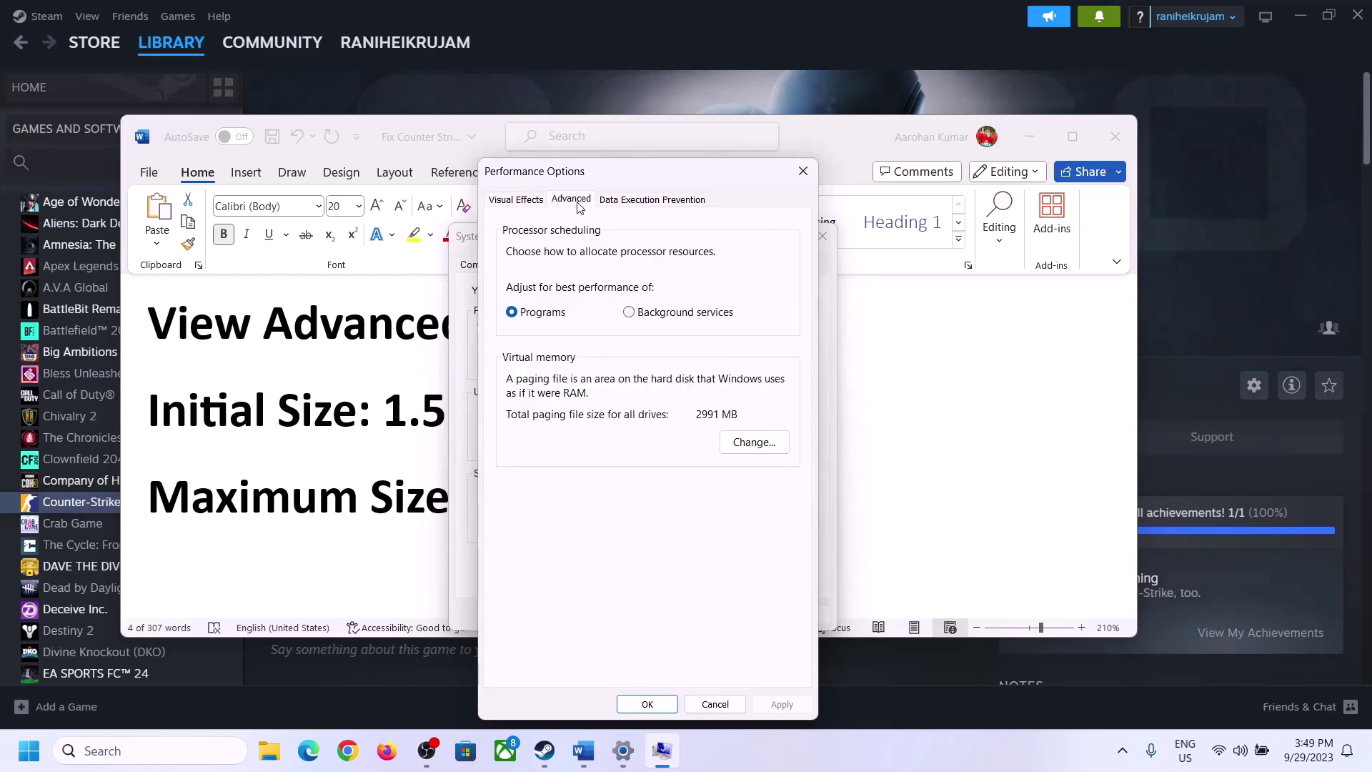
left_click(760, 444)
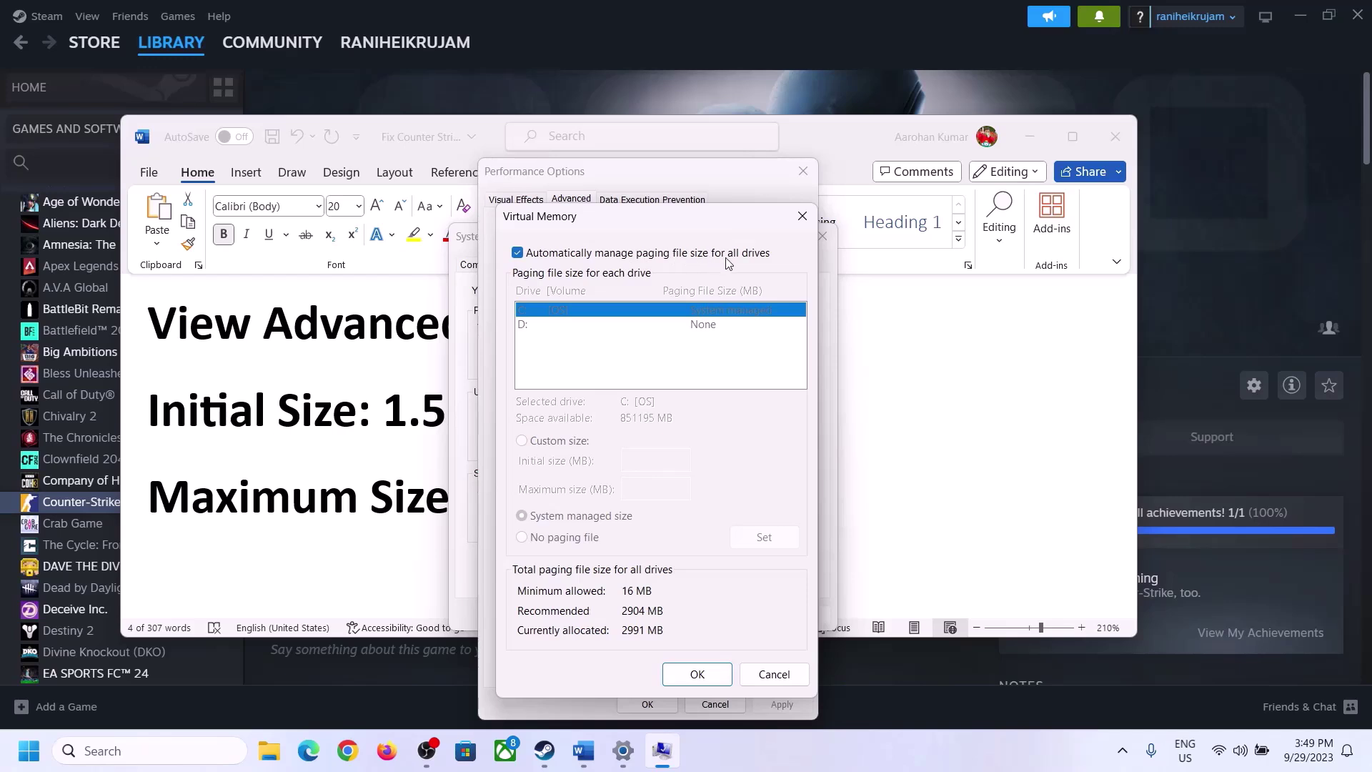
Turn off automatic paging file management for all drives and choose a custom size for drive C:
left_click(517, 253)
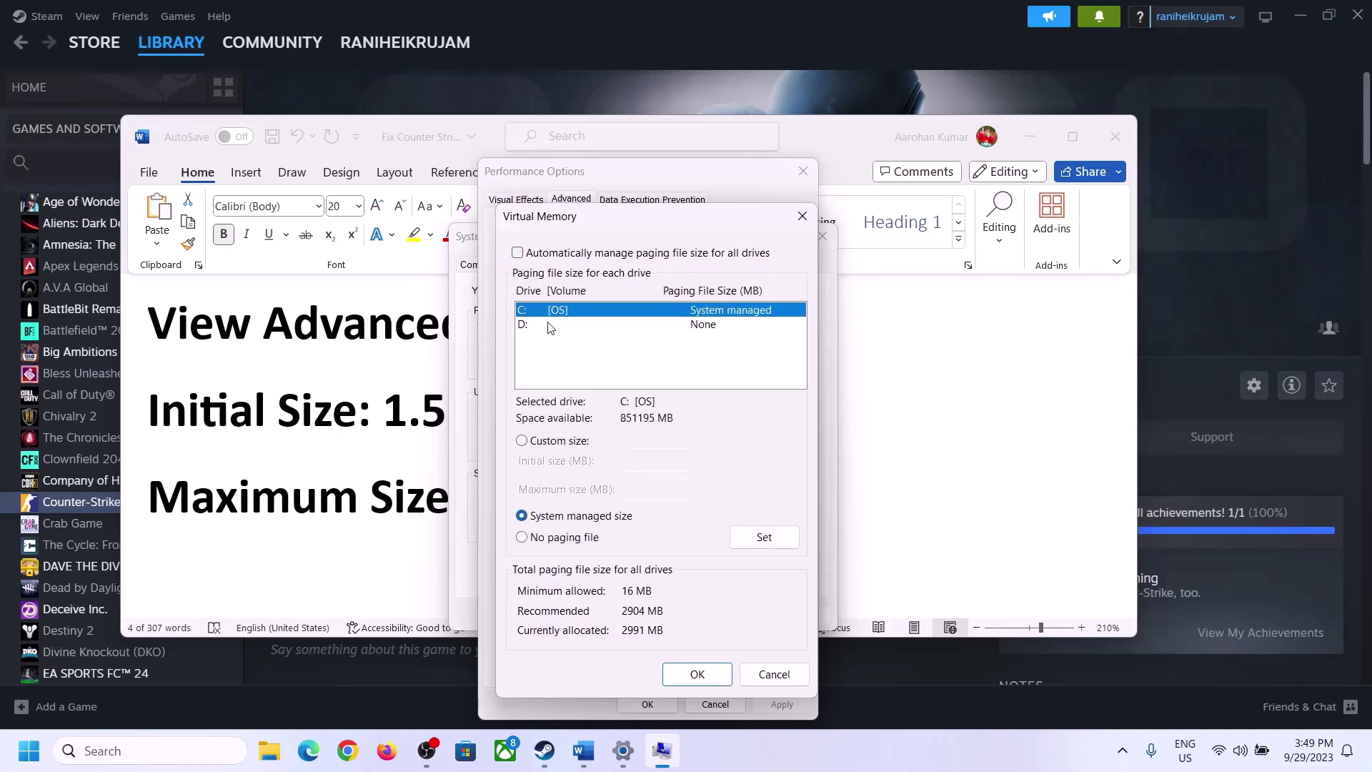
left_click(542, 311)
left_click(523, 441)
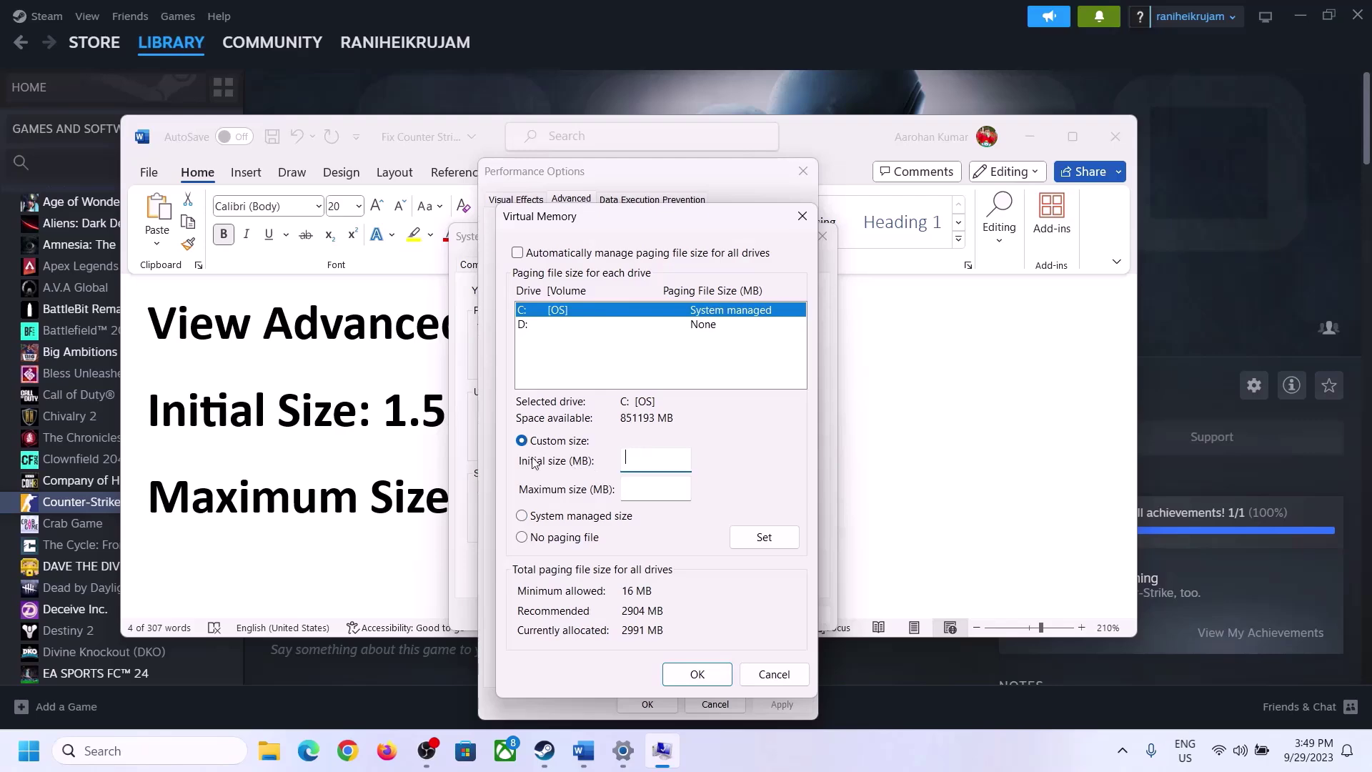
Highlight "1.5 x Total Ram" in the Word document, and look up the installed RAM on the System About page in Settings
left_click(371, 426)
left_click_drag(393, 411, 636, 426)
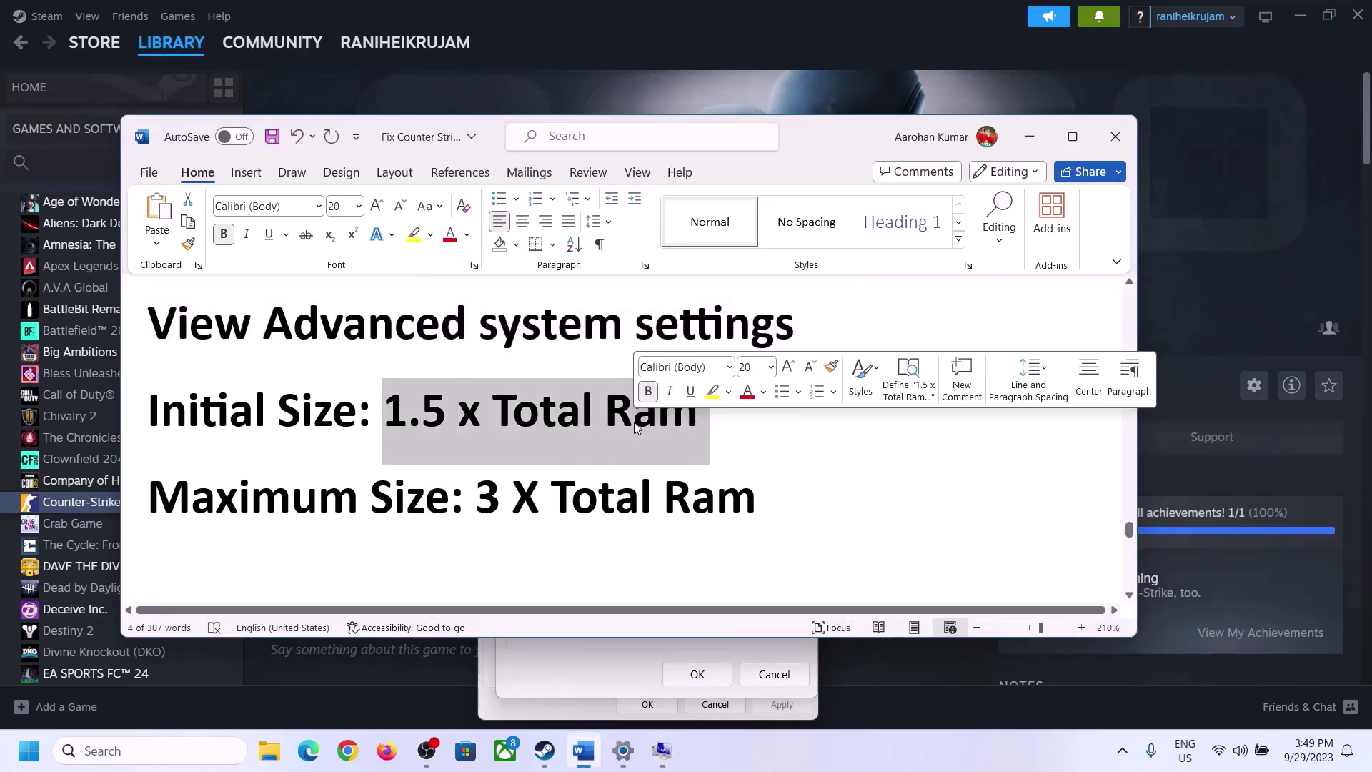
left_click(625, 756)
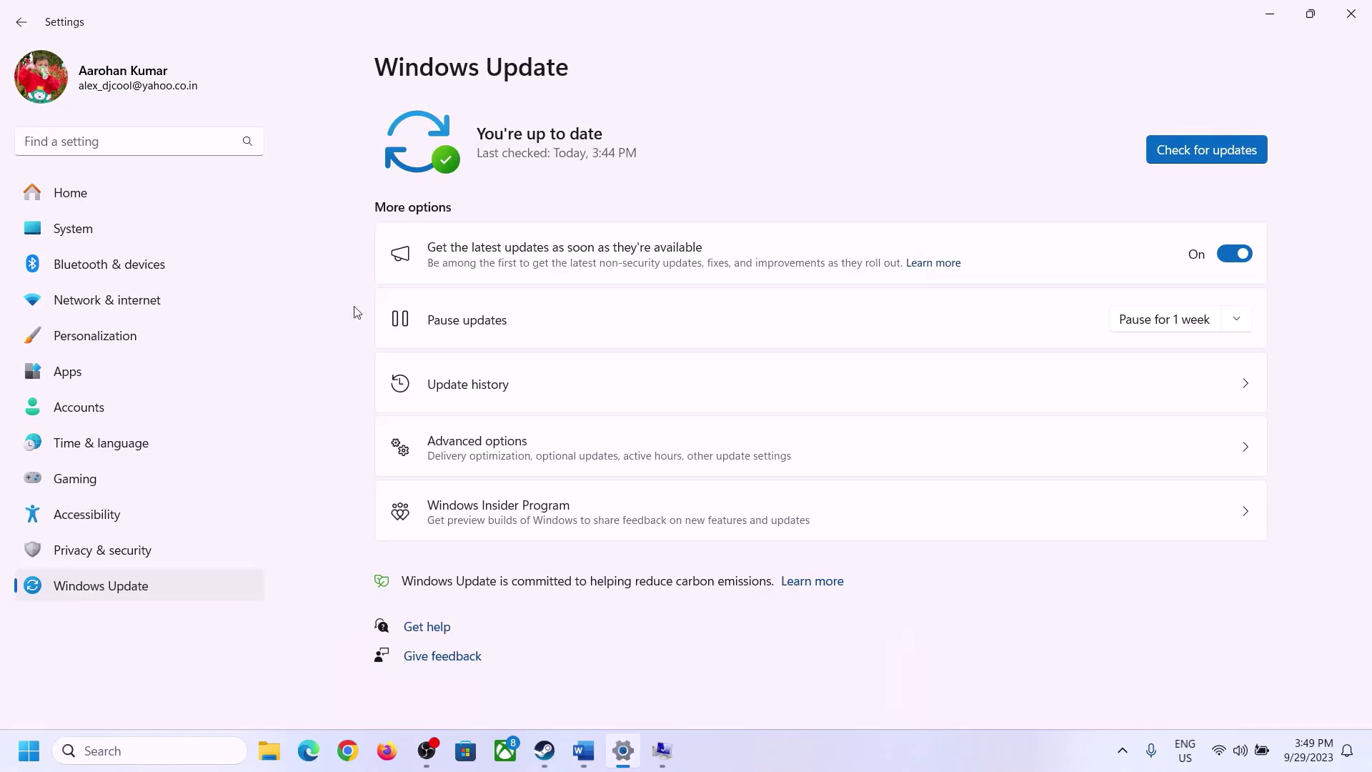
left_click(64, 229)
scroll(506, 519, "down", 5)
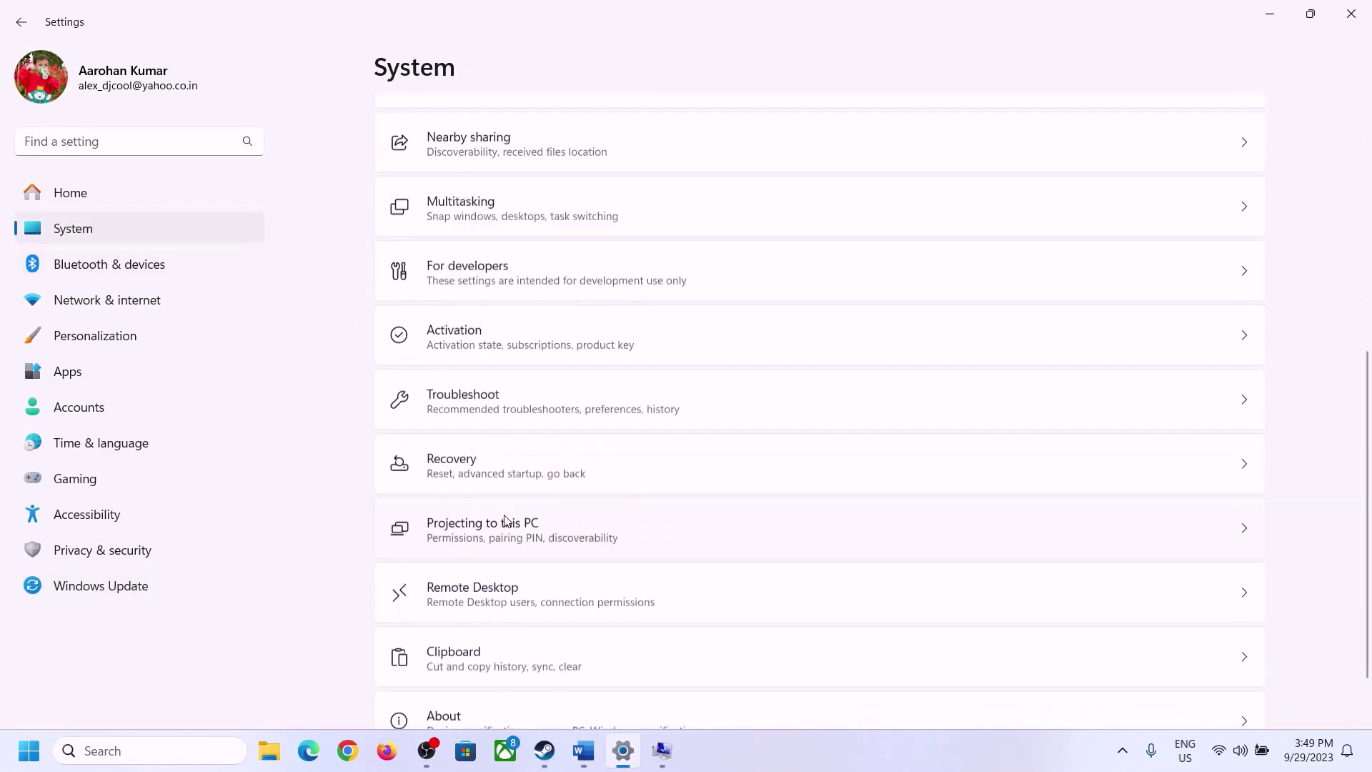
scroll(505, 520, "down", 1)
left_click(452, 677)
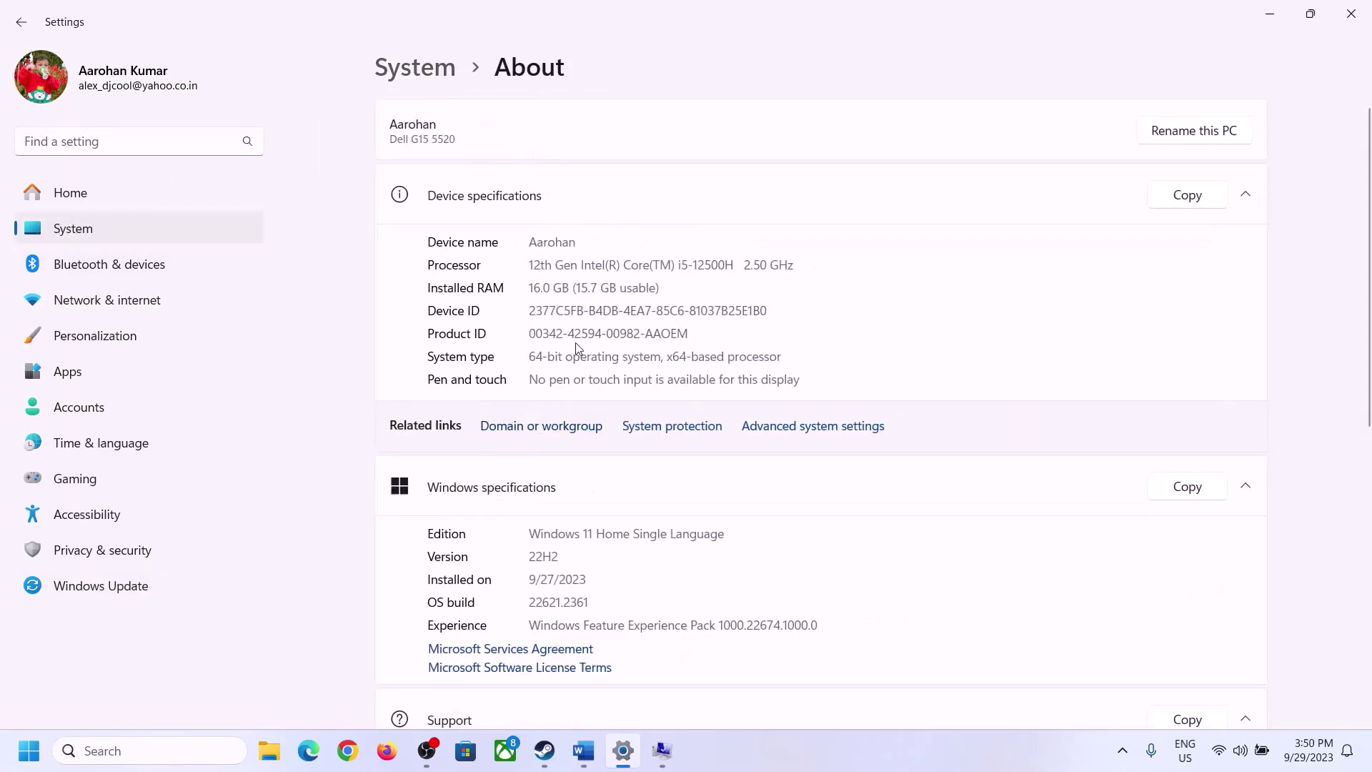
left_click_drag(542, 287, 523, 287)
left_click(541, 286)
left_click_drag(541, 287, 534, 281)
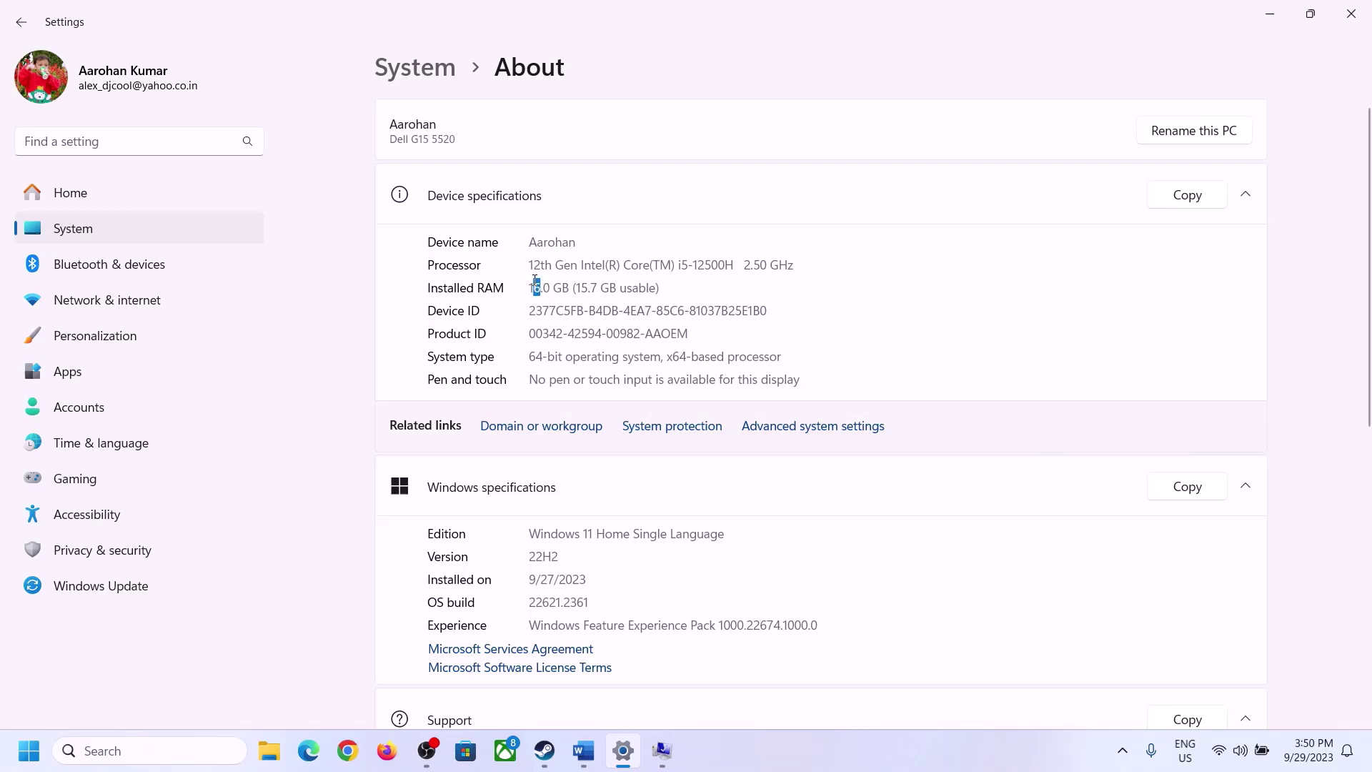
Launch Calculator with calc, place it beside the Virtual Memory dialog, and bring up the paging size formulas in Word
left_click(662, 751)
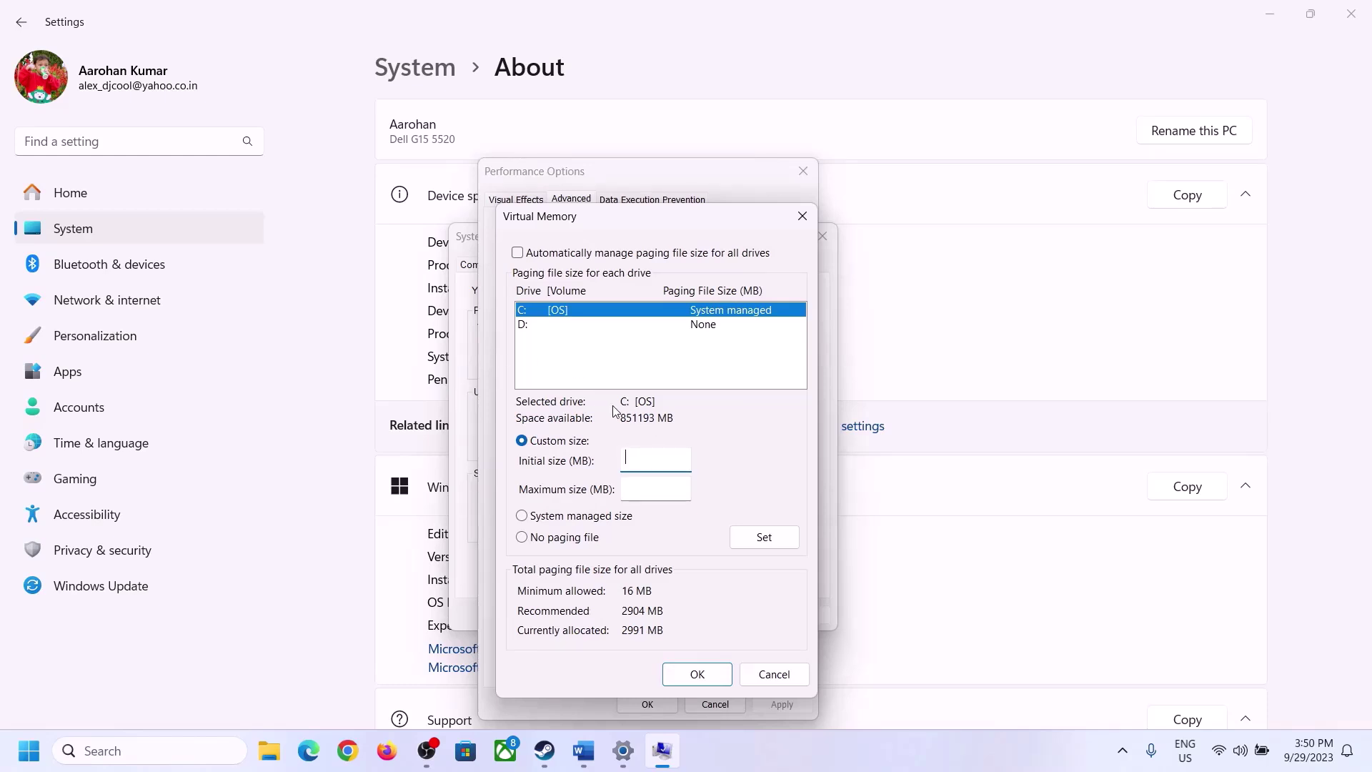
mouse_move(620, 751)
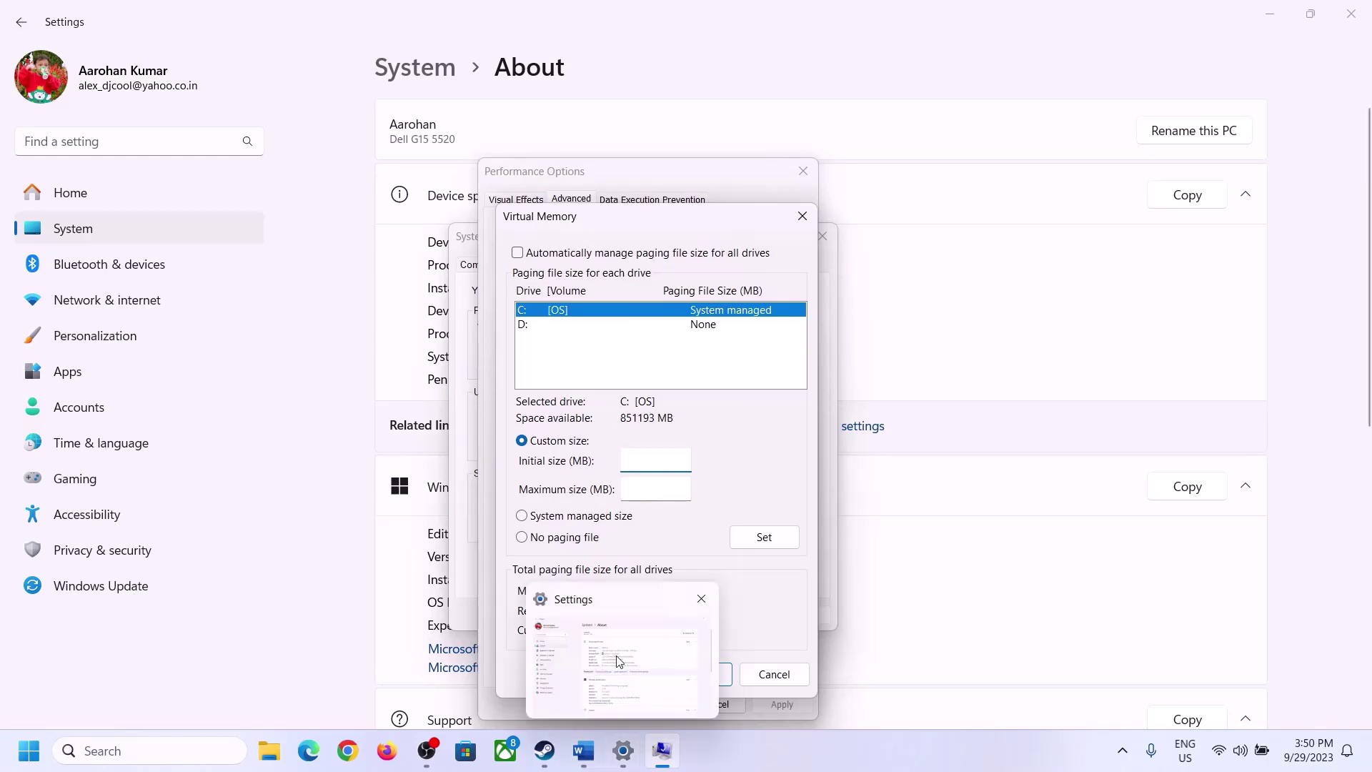
key("super+r")
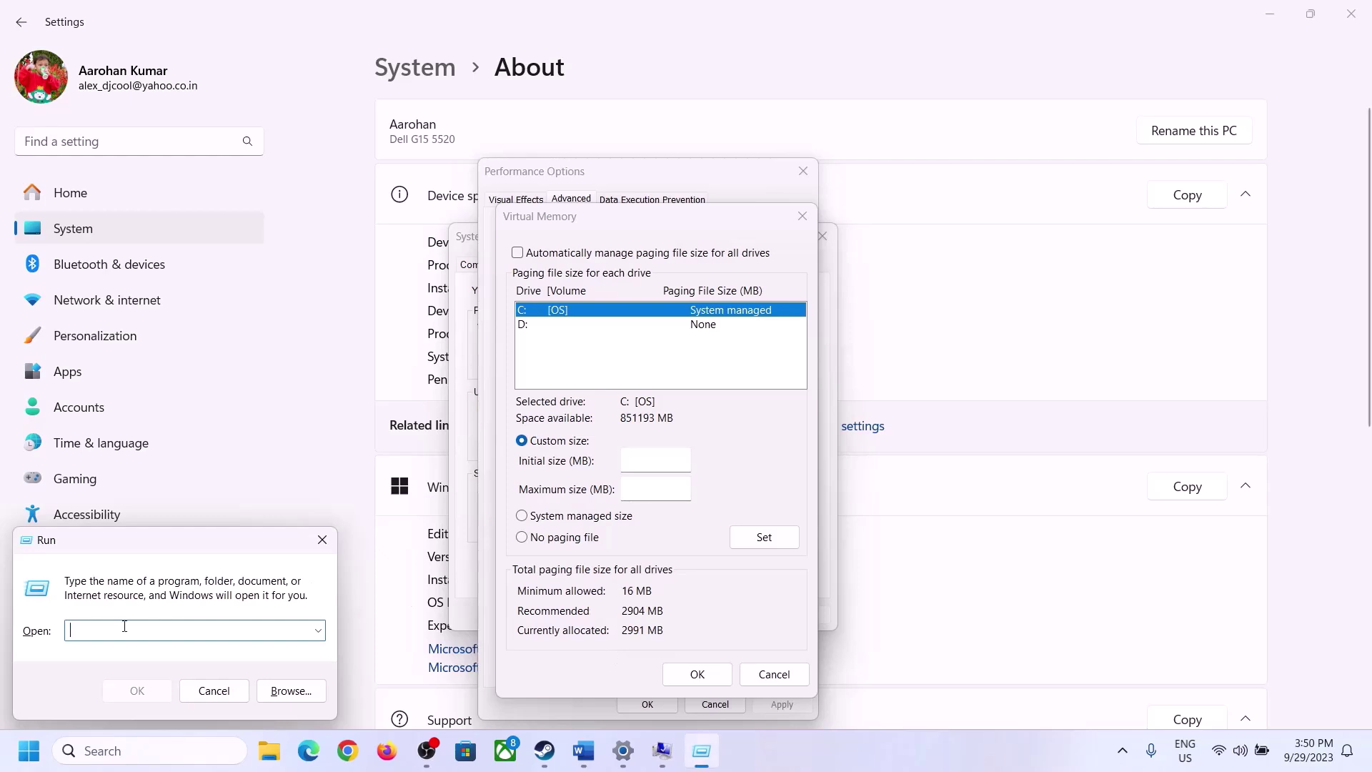
type("calc")
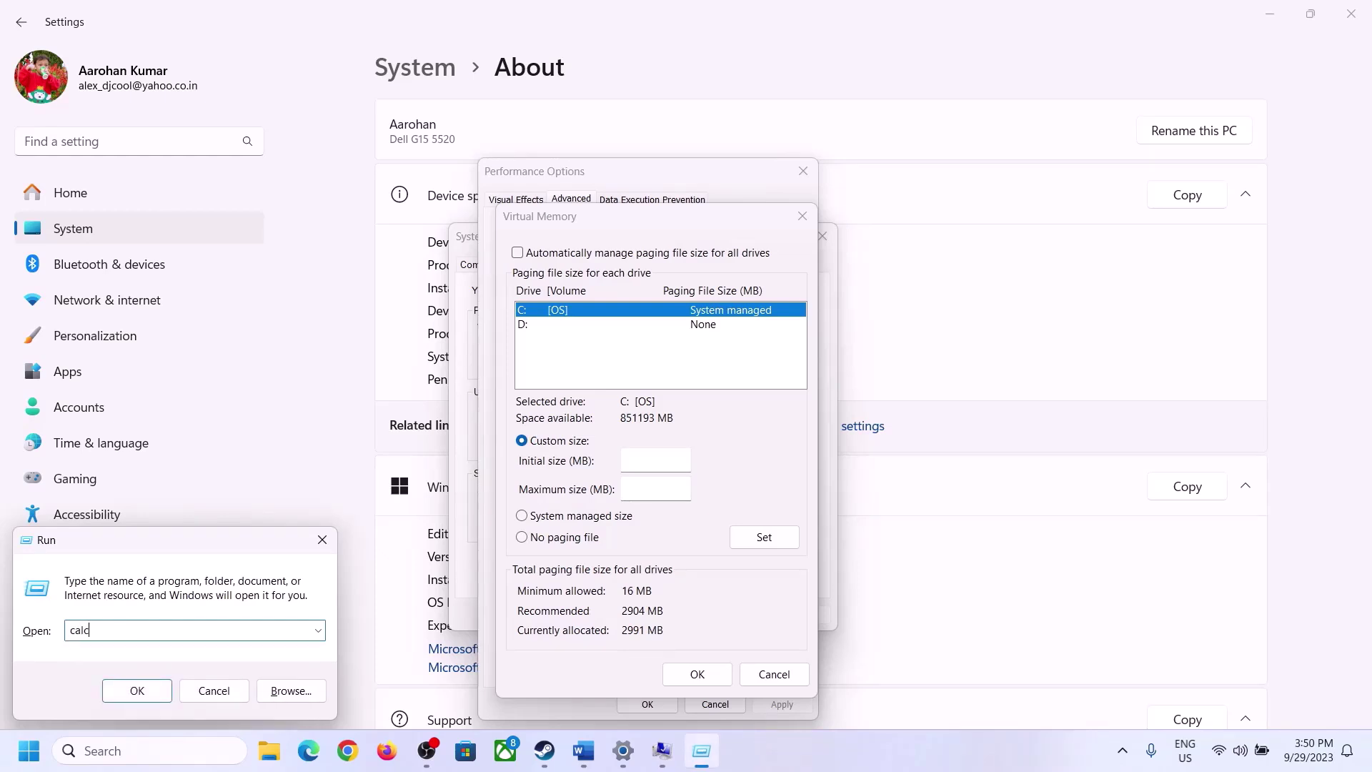
left_click(136, 690)
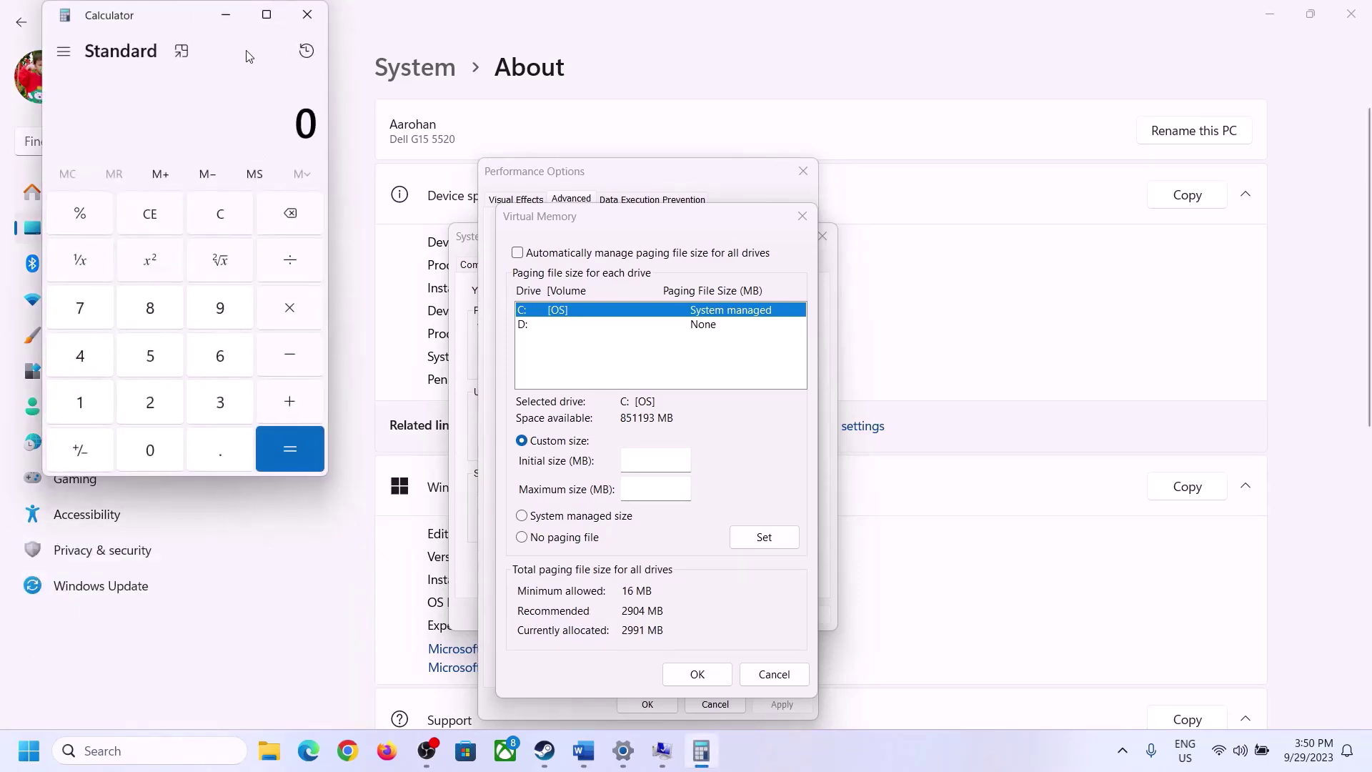
left_click_drag(171, 25, 1001, 234)
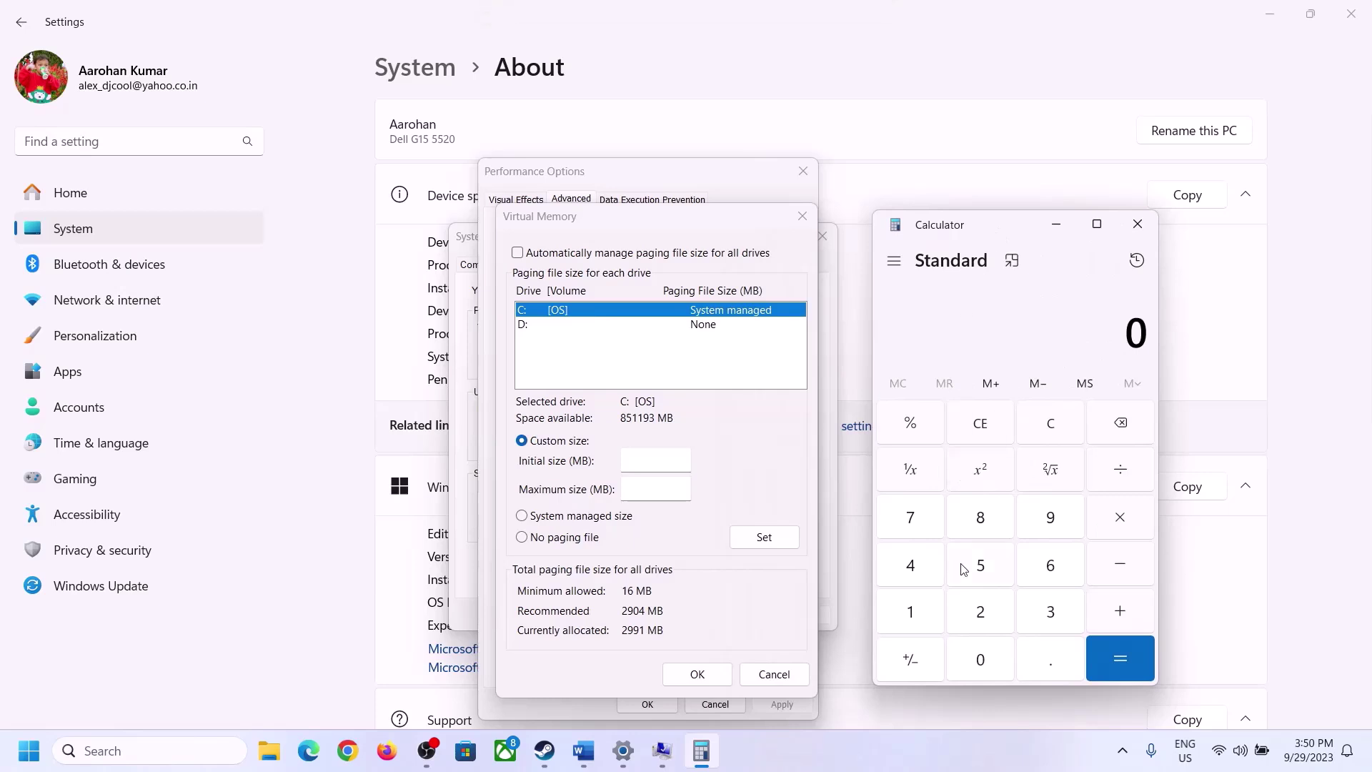
left_click(582, 762)
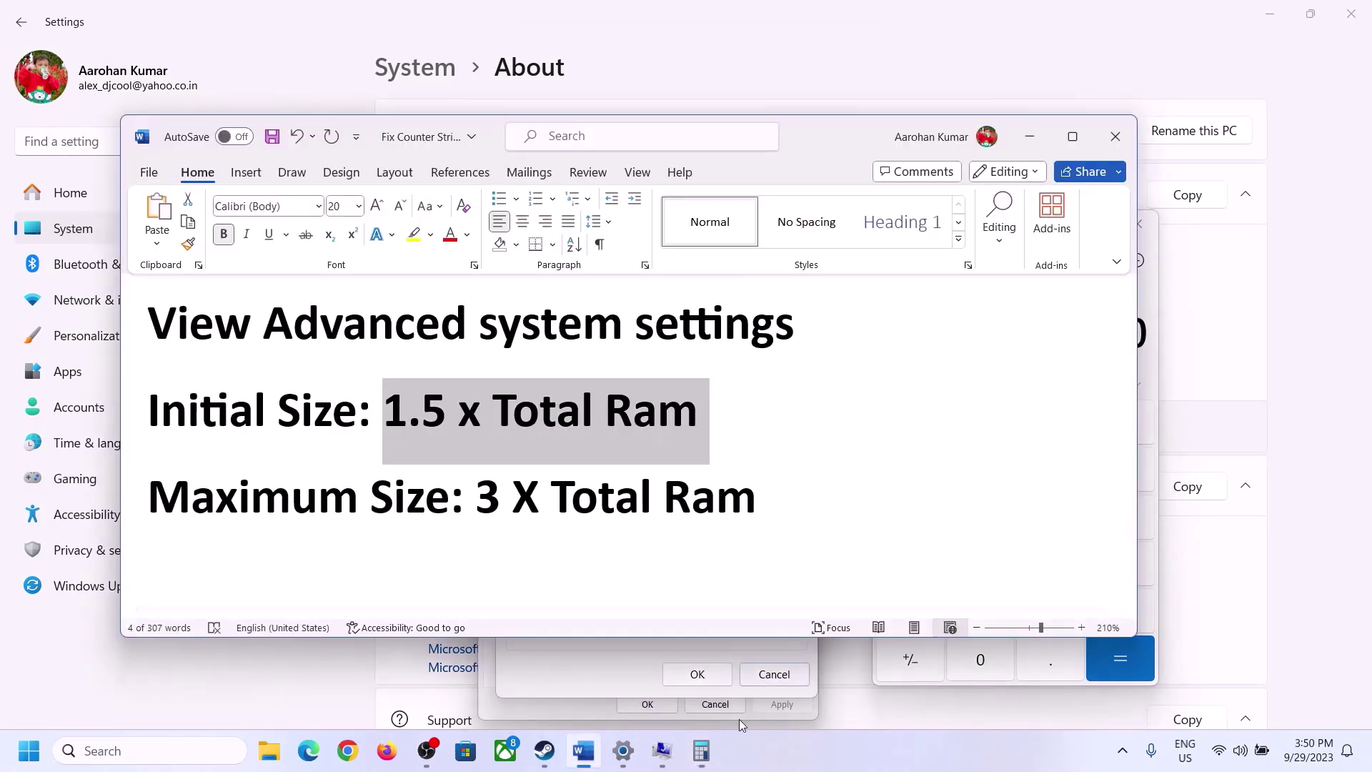
In Calculator, convert the 16 GB of installed RAM to megabytes by multiplying 16 by 1024
left_click(701, 750)
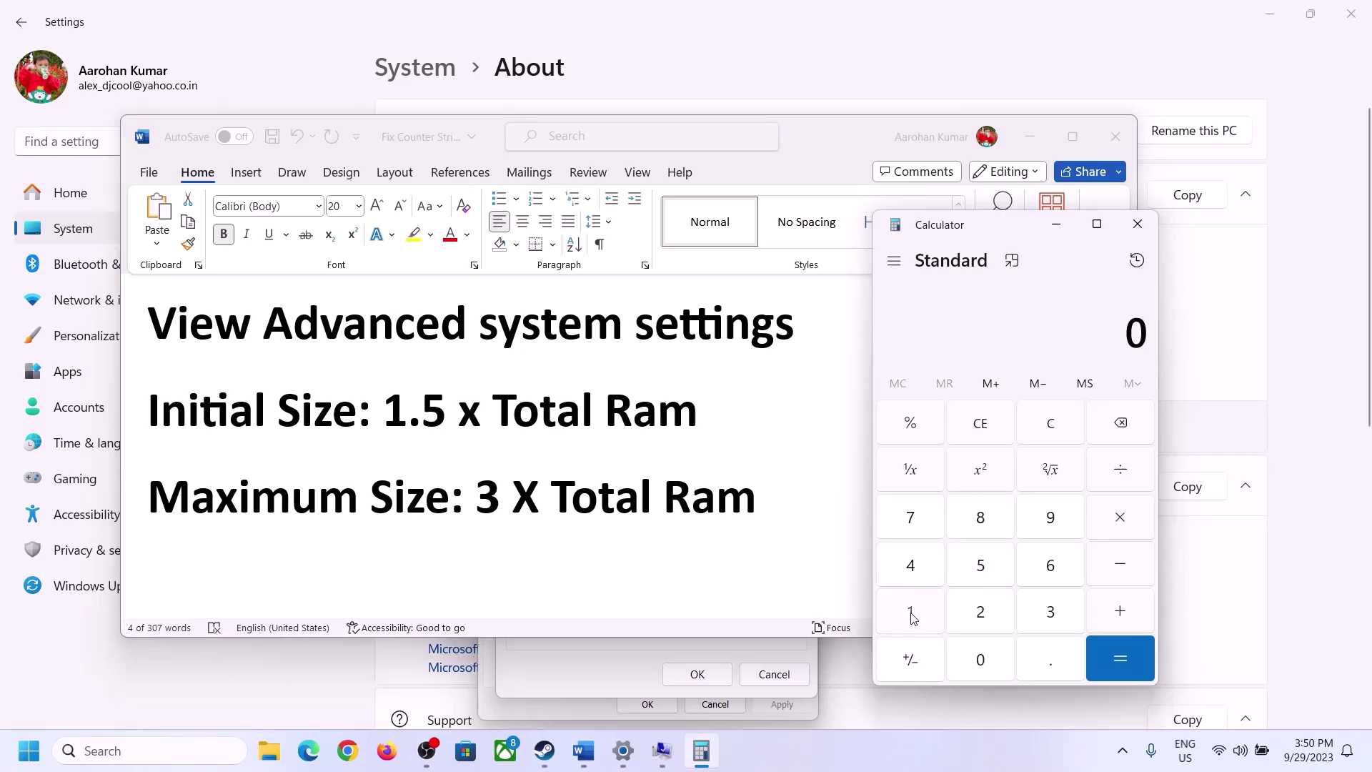
left_click(912, 616)
left_click(1045, 576)
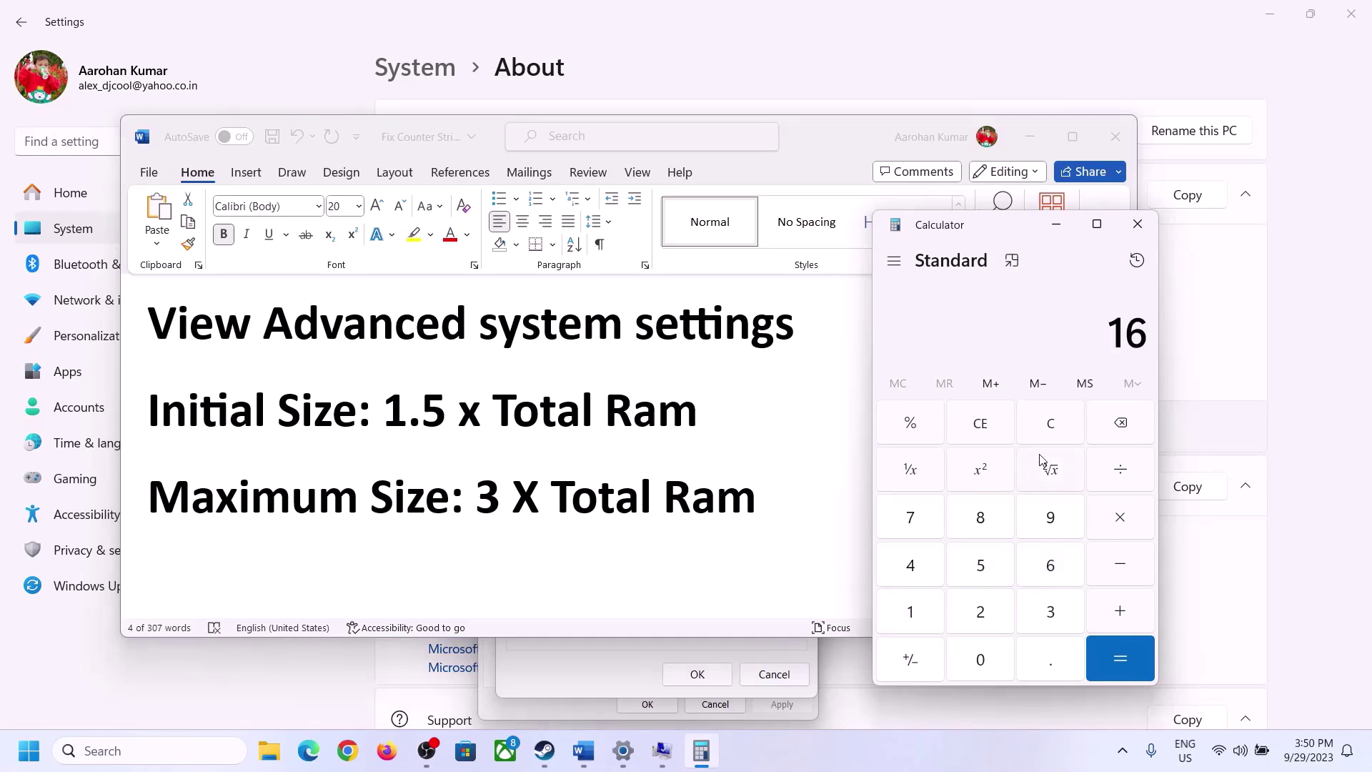
left_click(1055, 436)
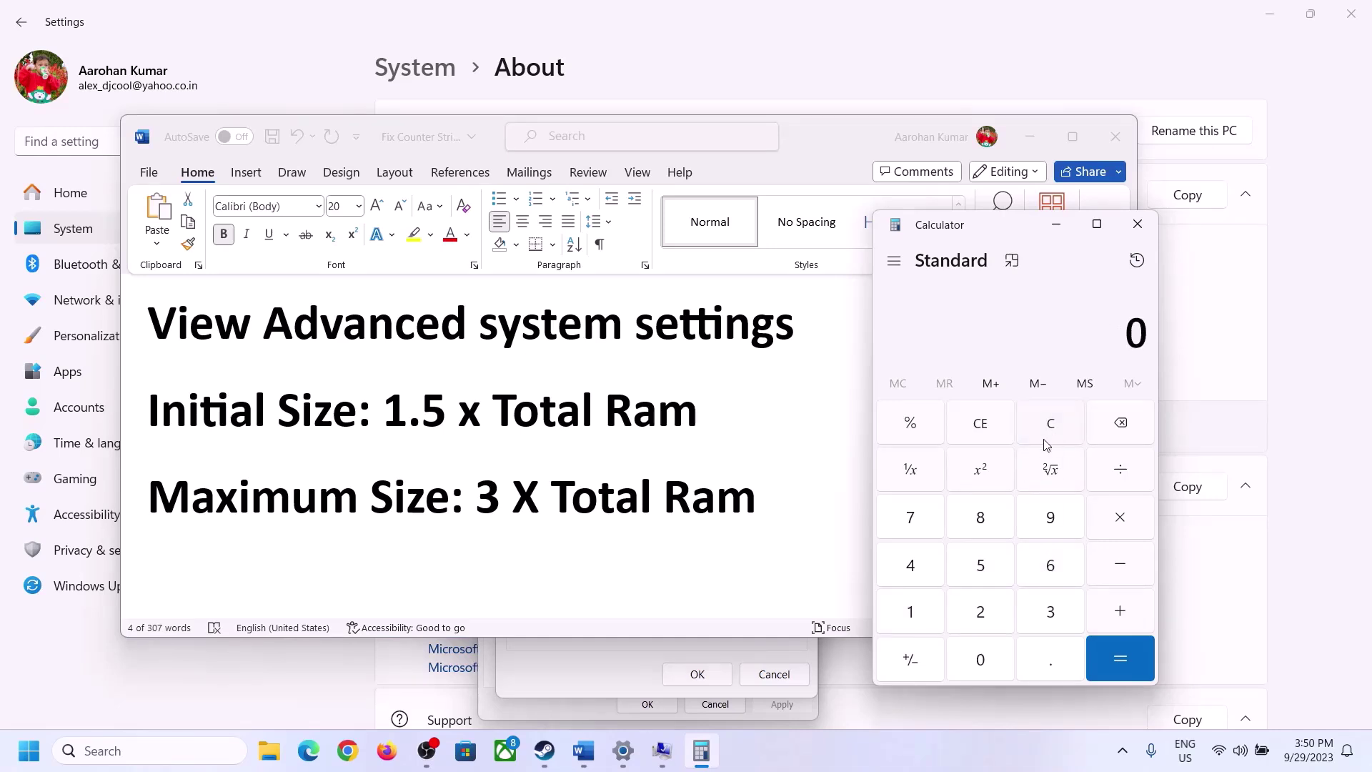
left_click(922, 613)
left_click(1053, 565)
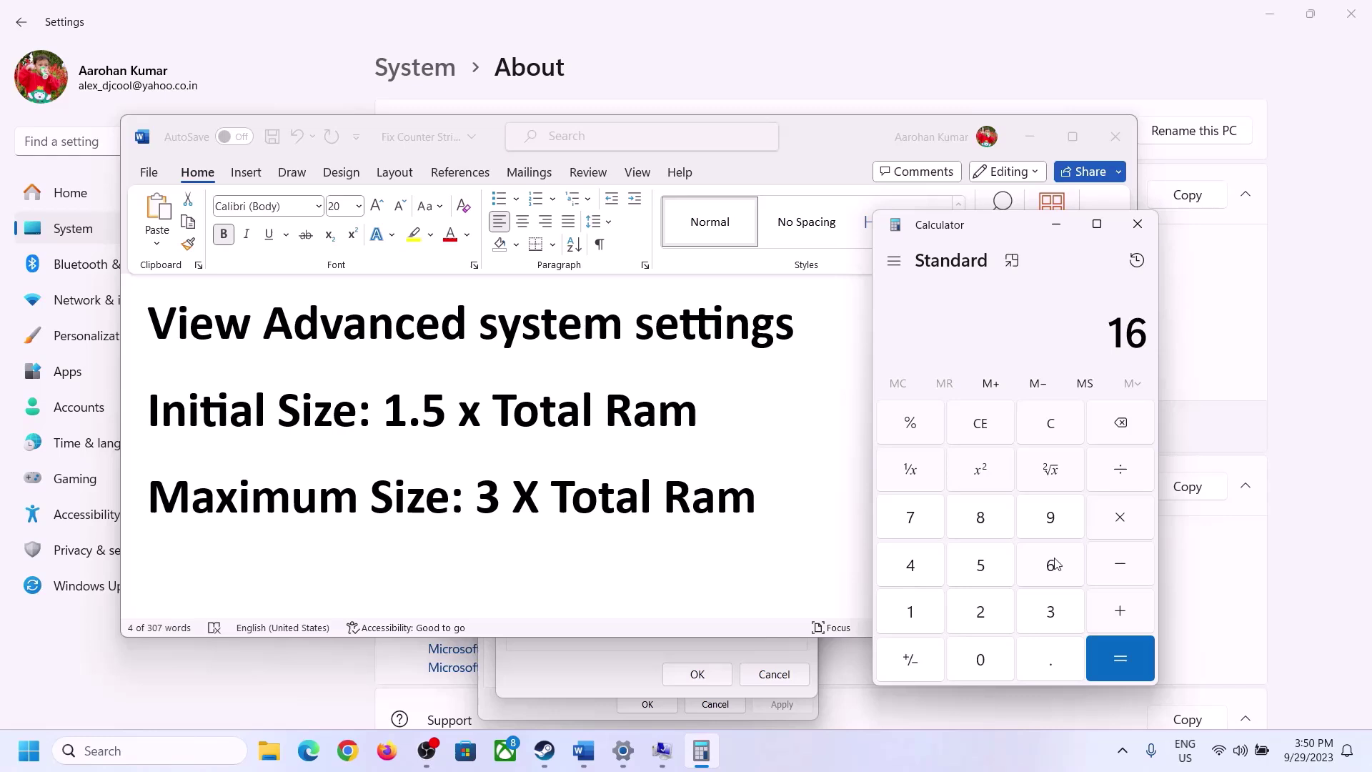
left_click(1120, 525)
left_click(915, 621)
left_click(986, 659)
left_click(982, 617)
left_click(922, 576)
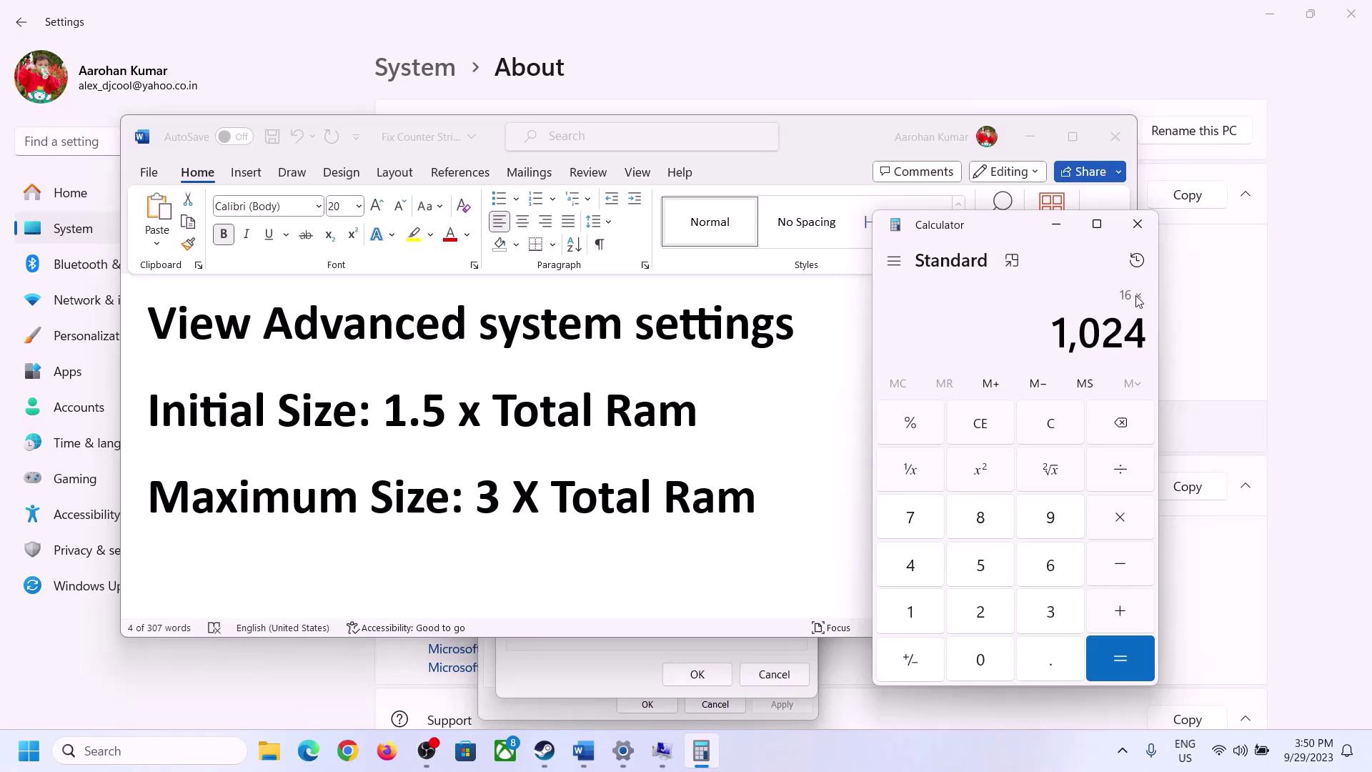
left_click(1119, 661)
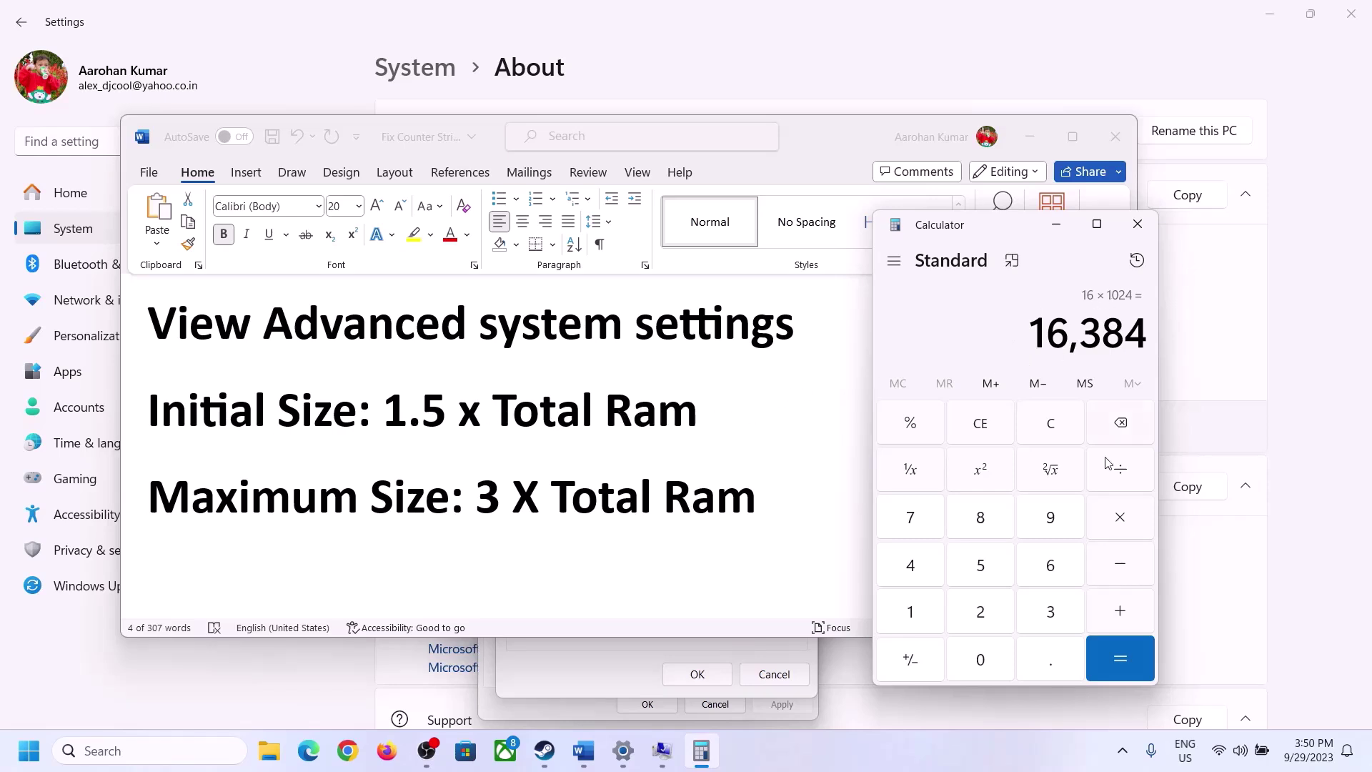
Multiply the RAM in megabytes by 1.5 and set drive C:'s initial paging file size to 24576 MB
left_click(1122, 520)
left_click(917, 614)
left_click(1044, 665)
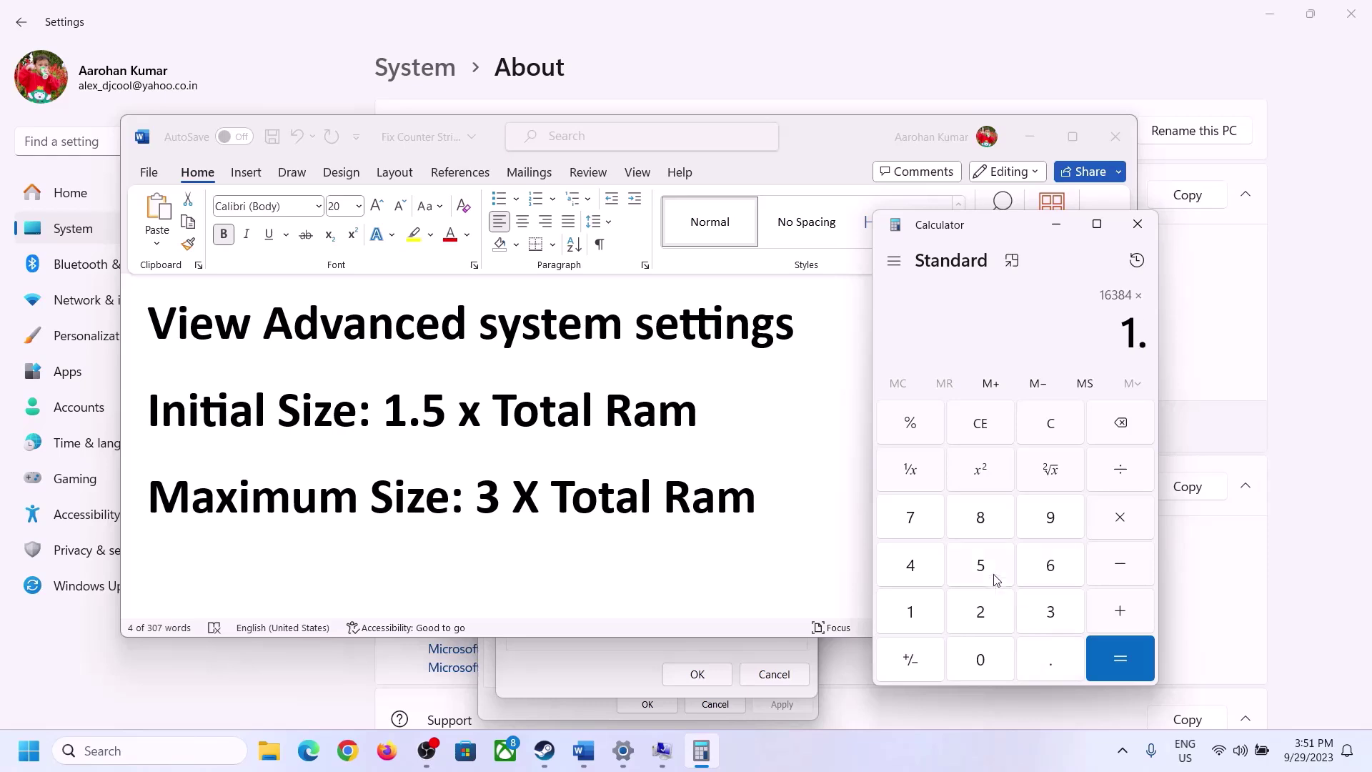
left_click(995, 579)
left_click(1120, 656)
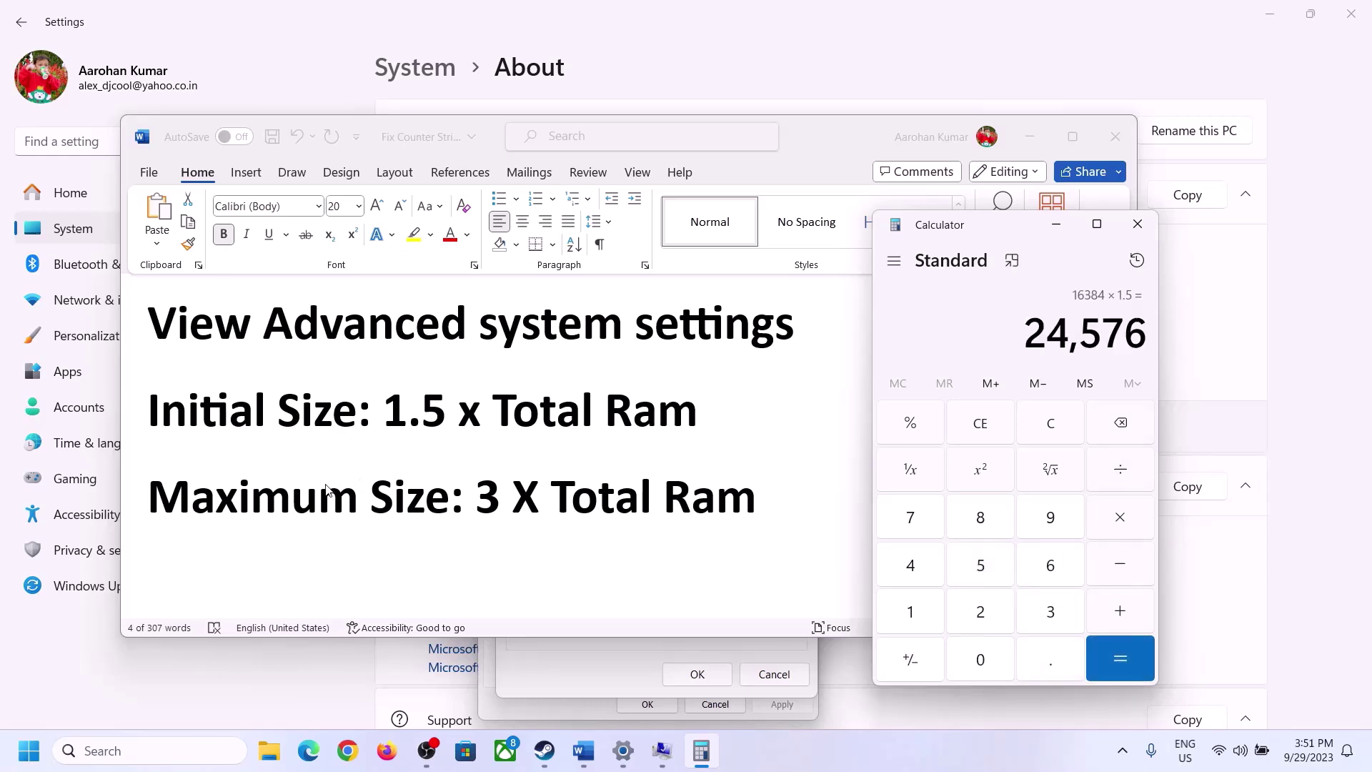
left_click(605, 672)
type("24576")
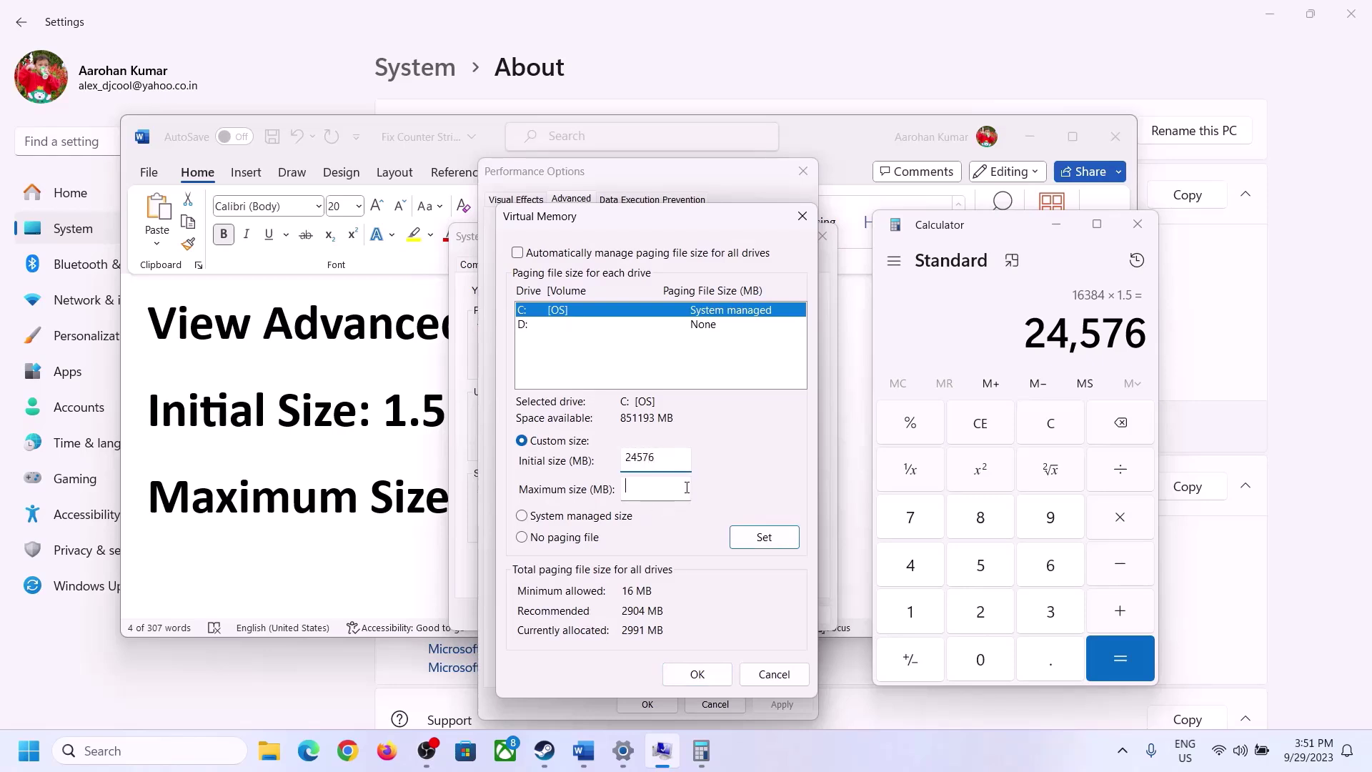
Review the maximum size formula in Word, clear Calculator, and recheck the installed RAM on the System About page in Settings
left_click(394, 505)
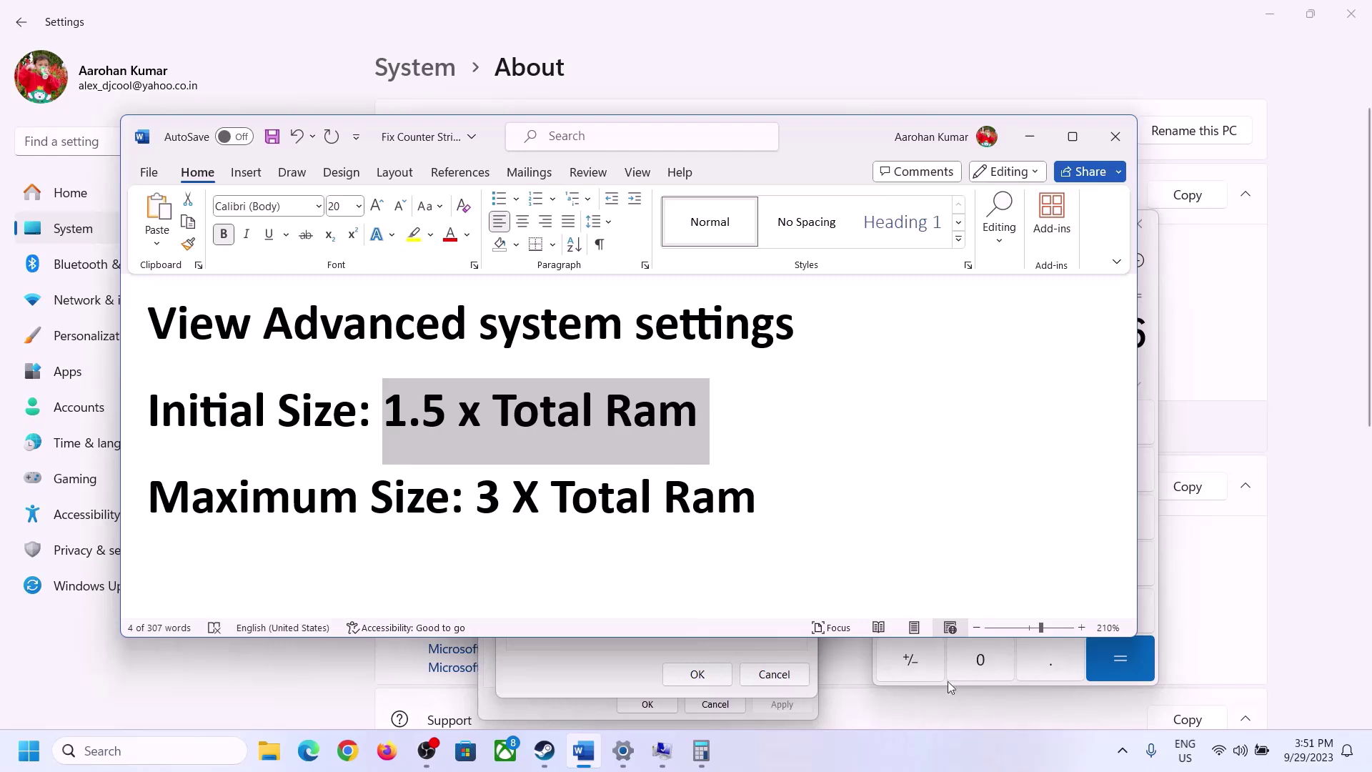
left_click(1156, 422)
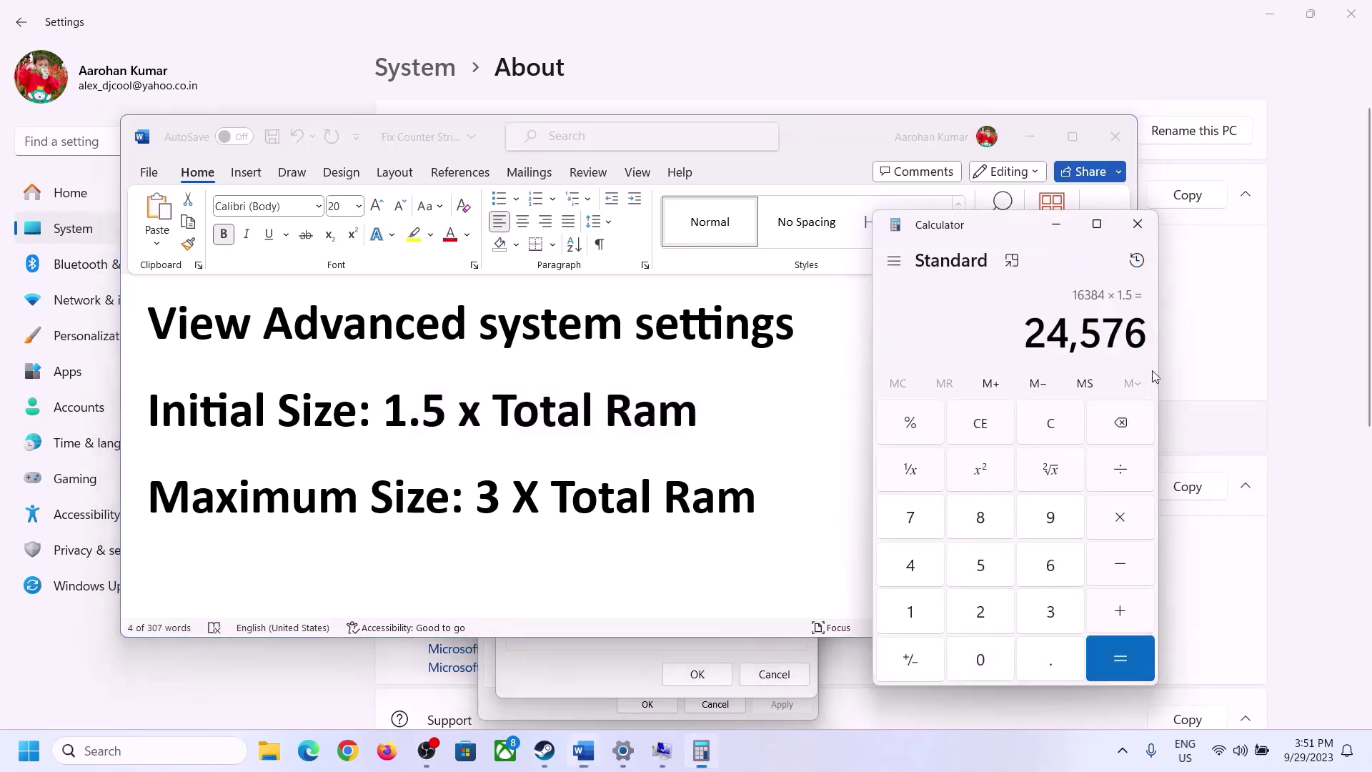
left_click(1050, 423)
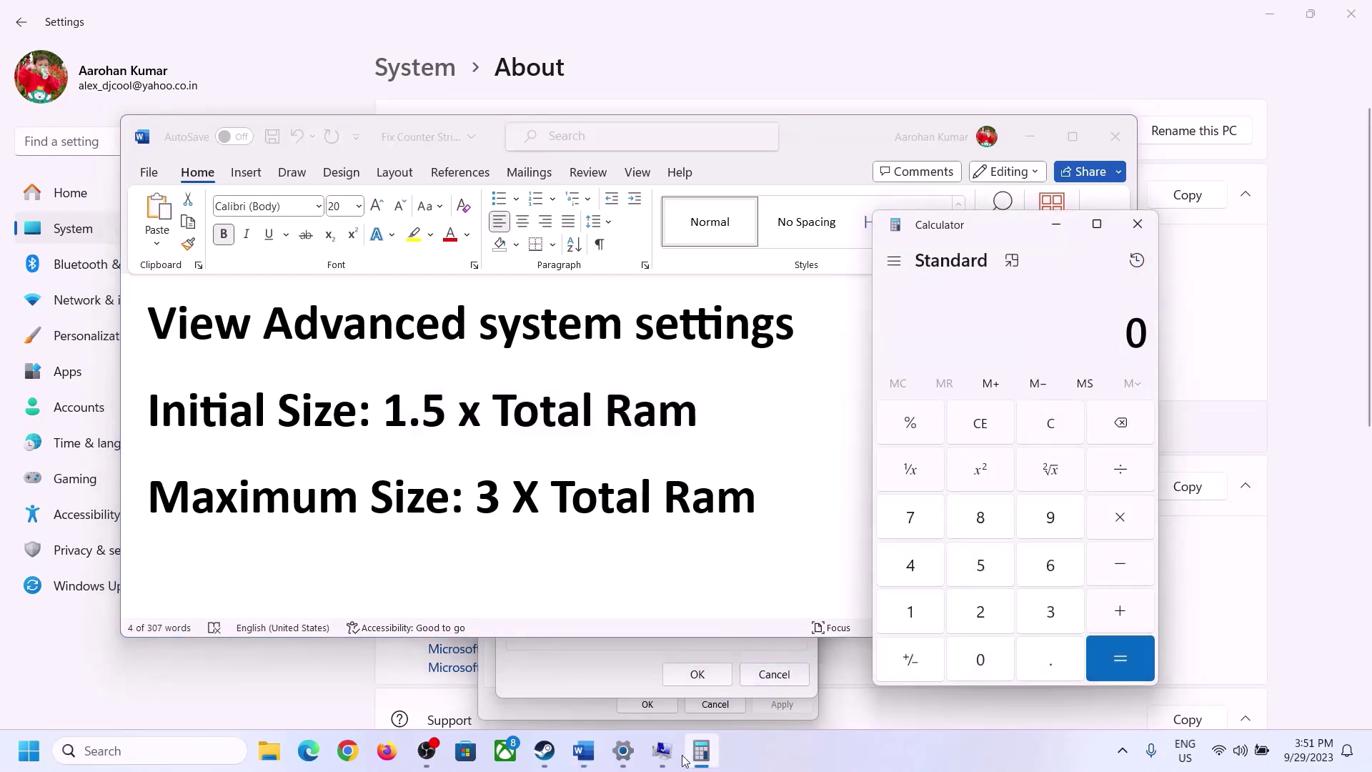
left_click(624, 750)
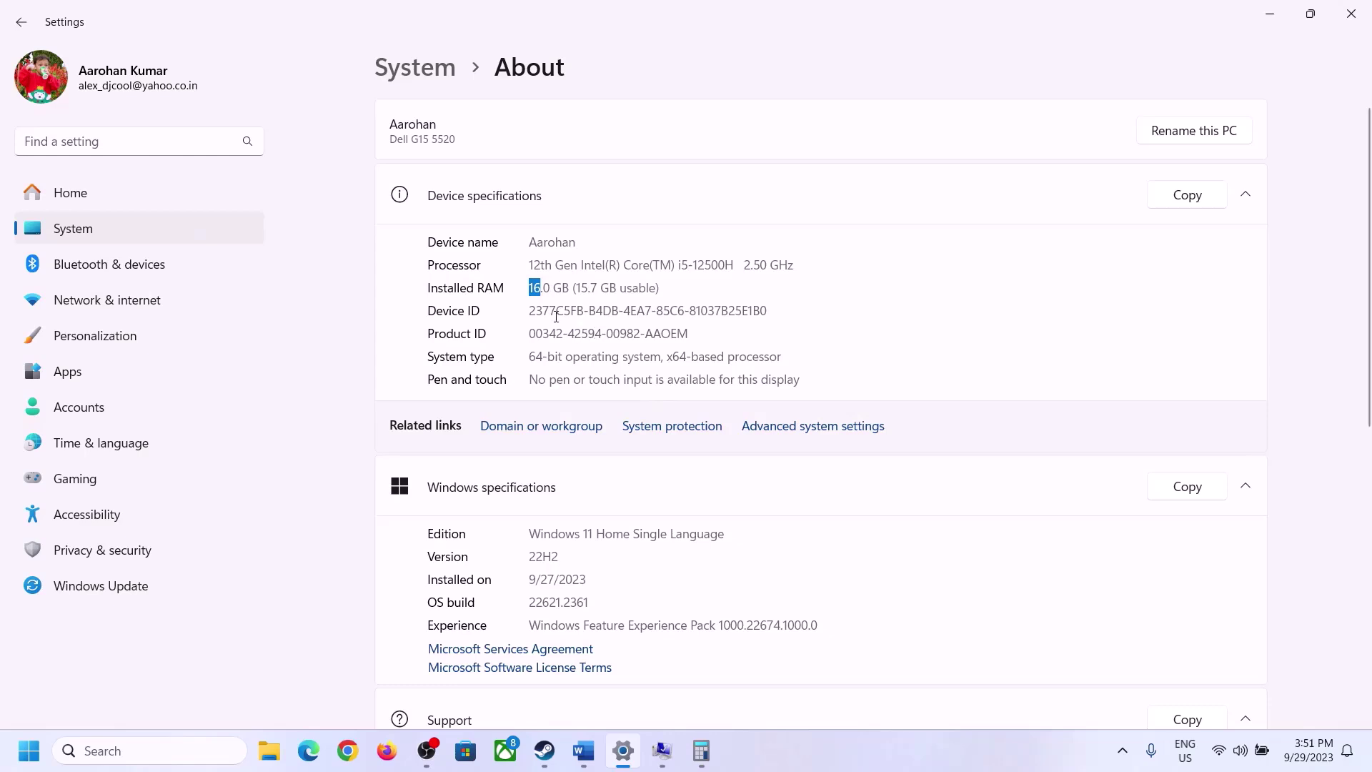
Return to Calculator and multiply 16 by 1024 again as the base for the maximum paging size
left_click(701, 750)
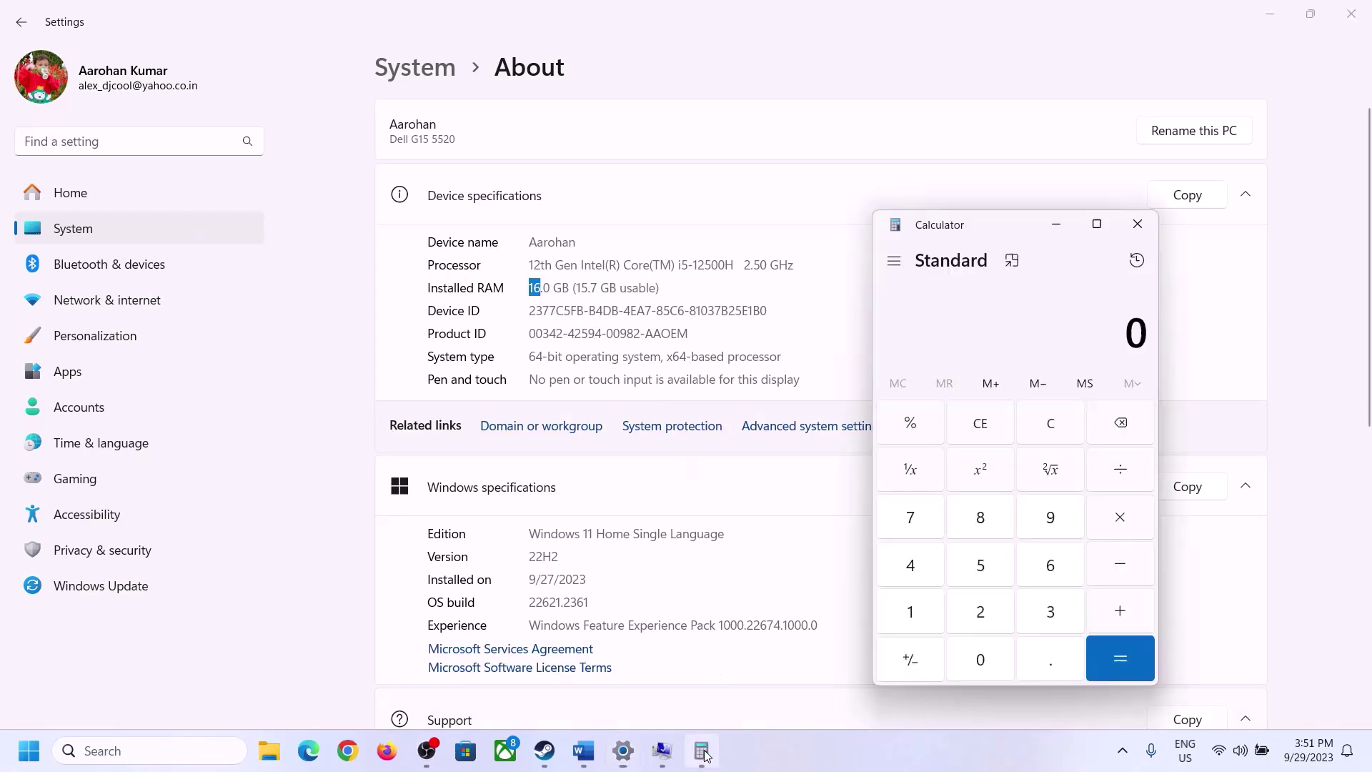
left_click(922, 609)
left_click(1045, 567)
left_click(1109, 519)
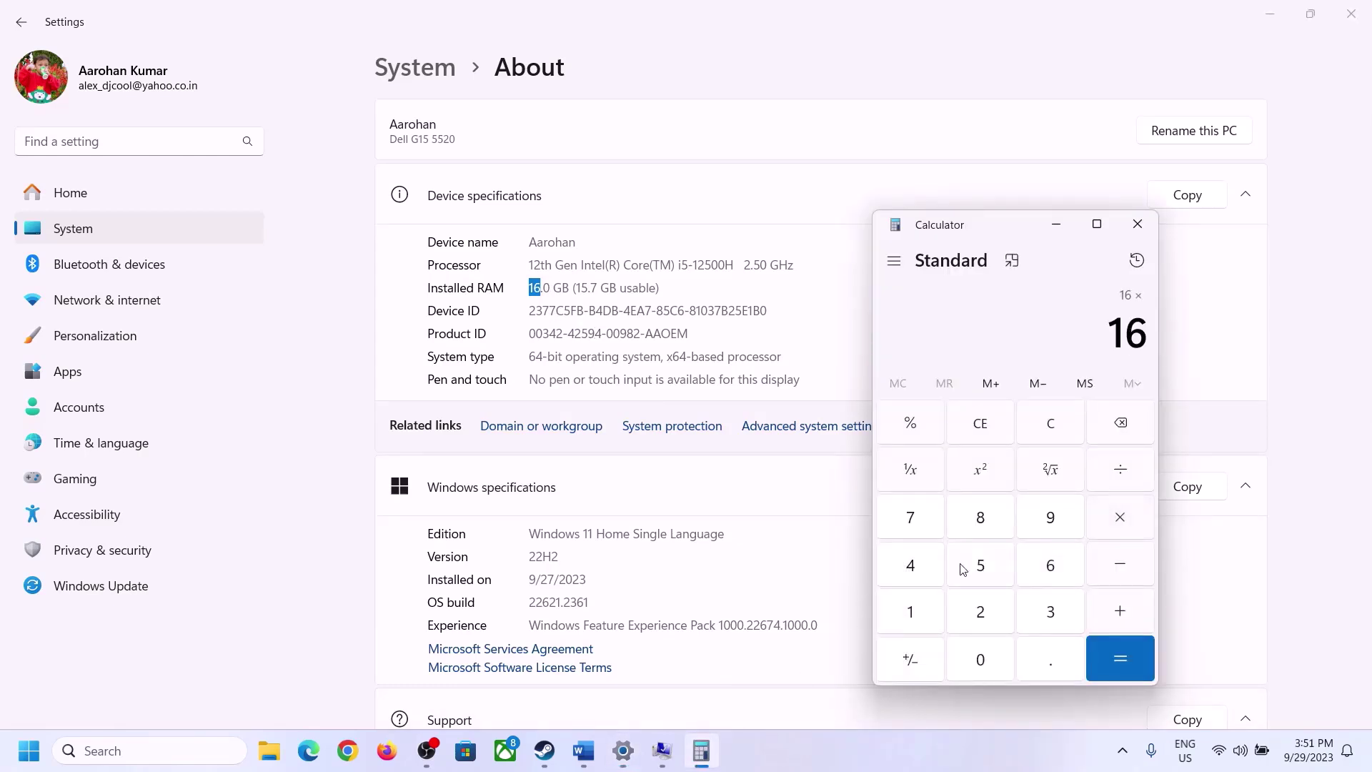
left_click(916, 602)
left_click(969, 653)
left_click(980, 611)
left_click(911, 565)
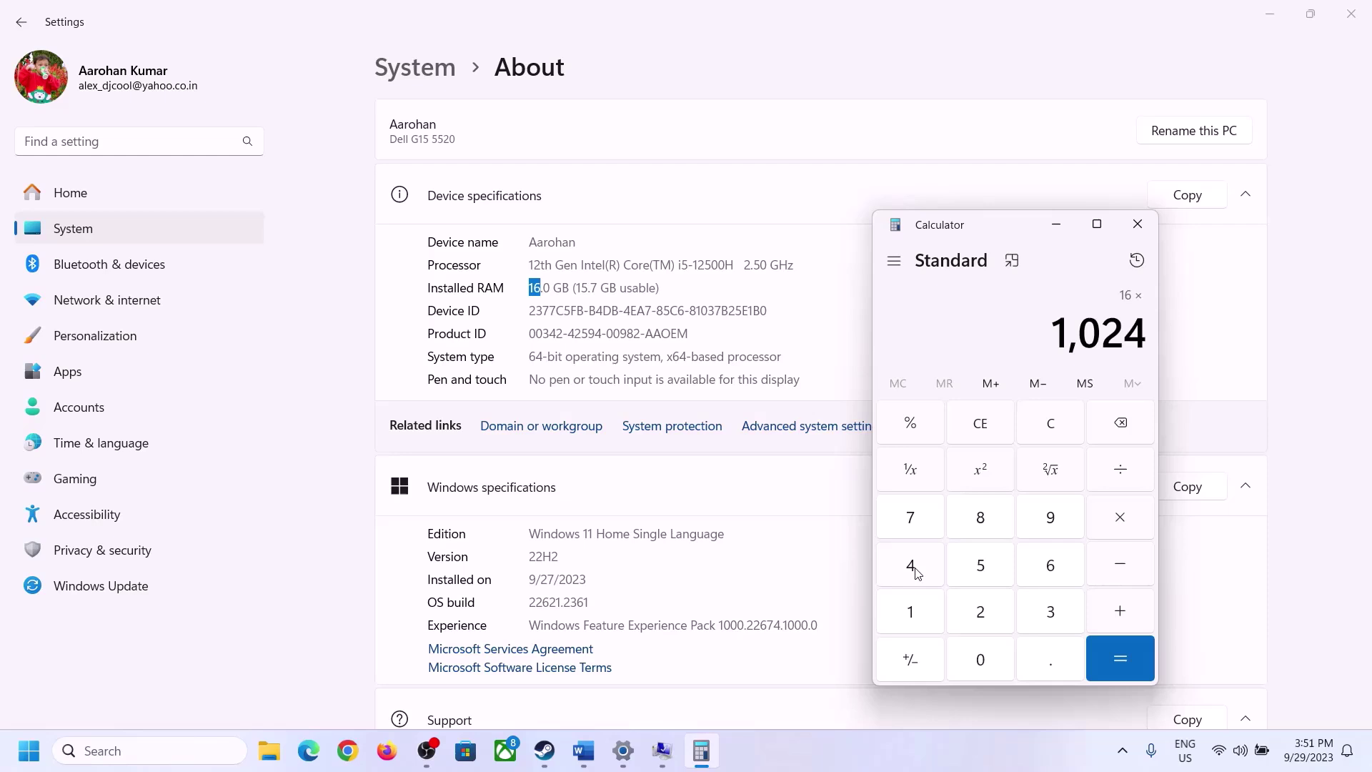
left_click(1115, 661)
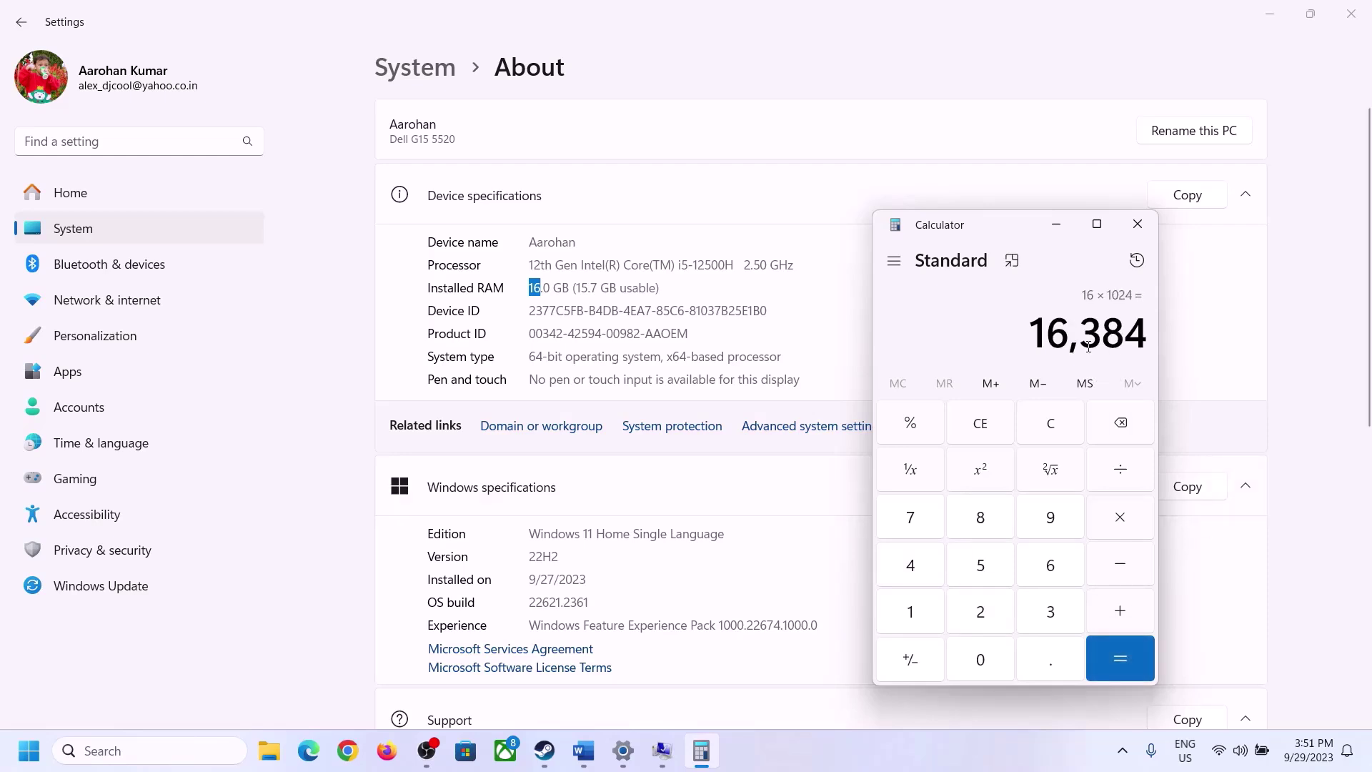
Check the maximum size formula in Word and multiply the Calculator result by 3
left_click(584, 751)
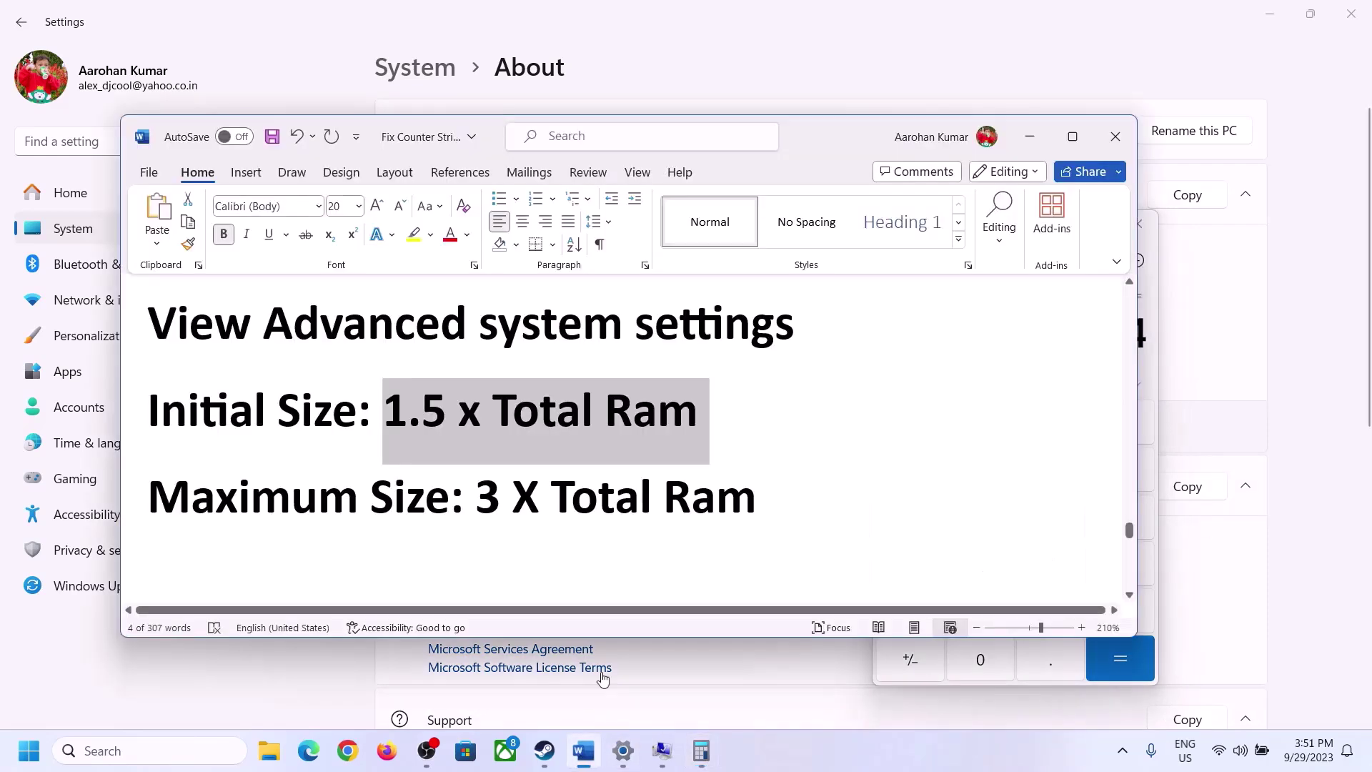
left_click(701, 751)
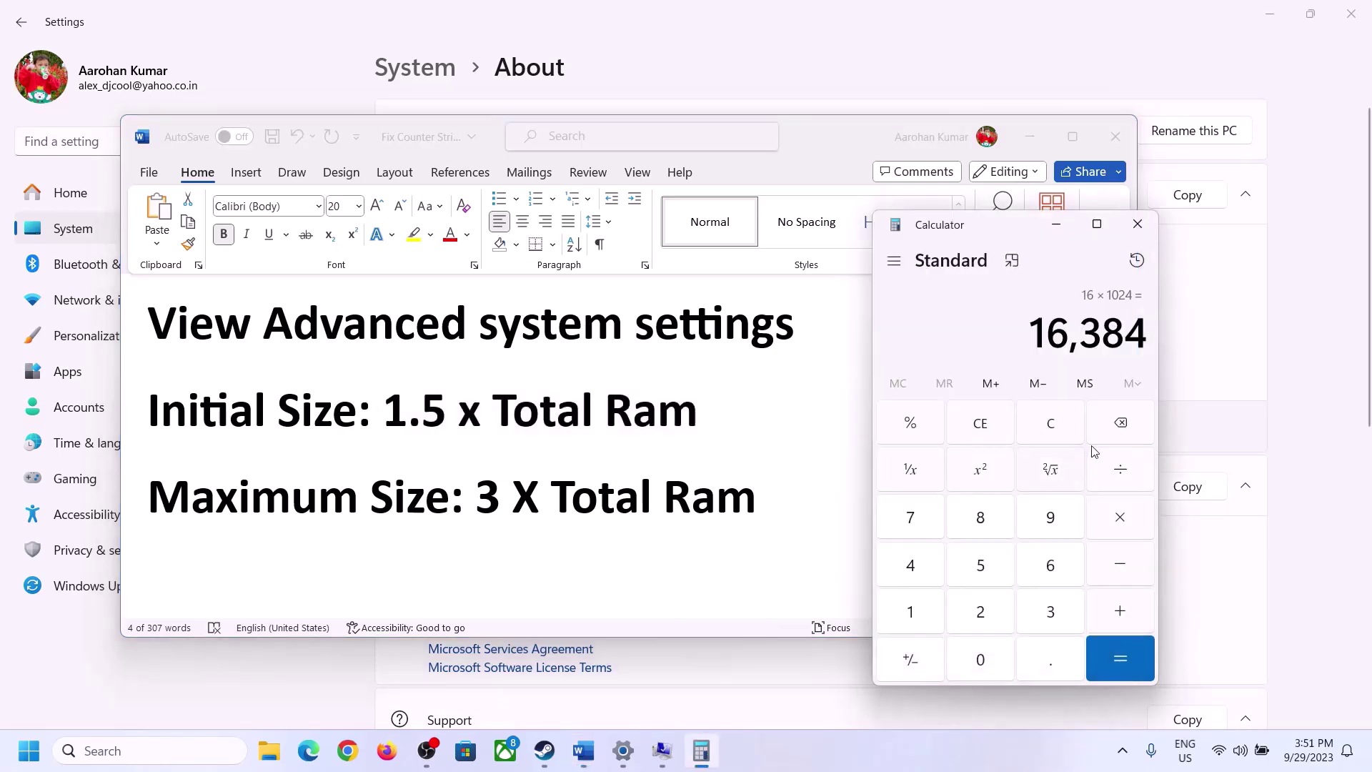
left_click(1123, 523)
left_click(1047, 614)
left_click(1131, 656)
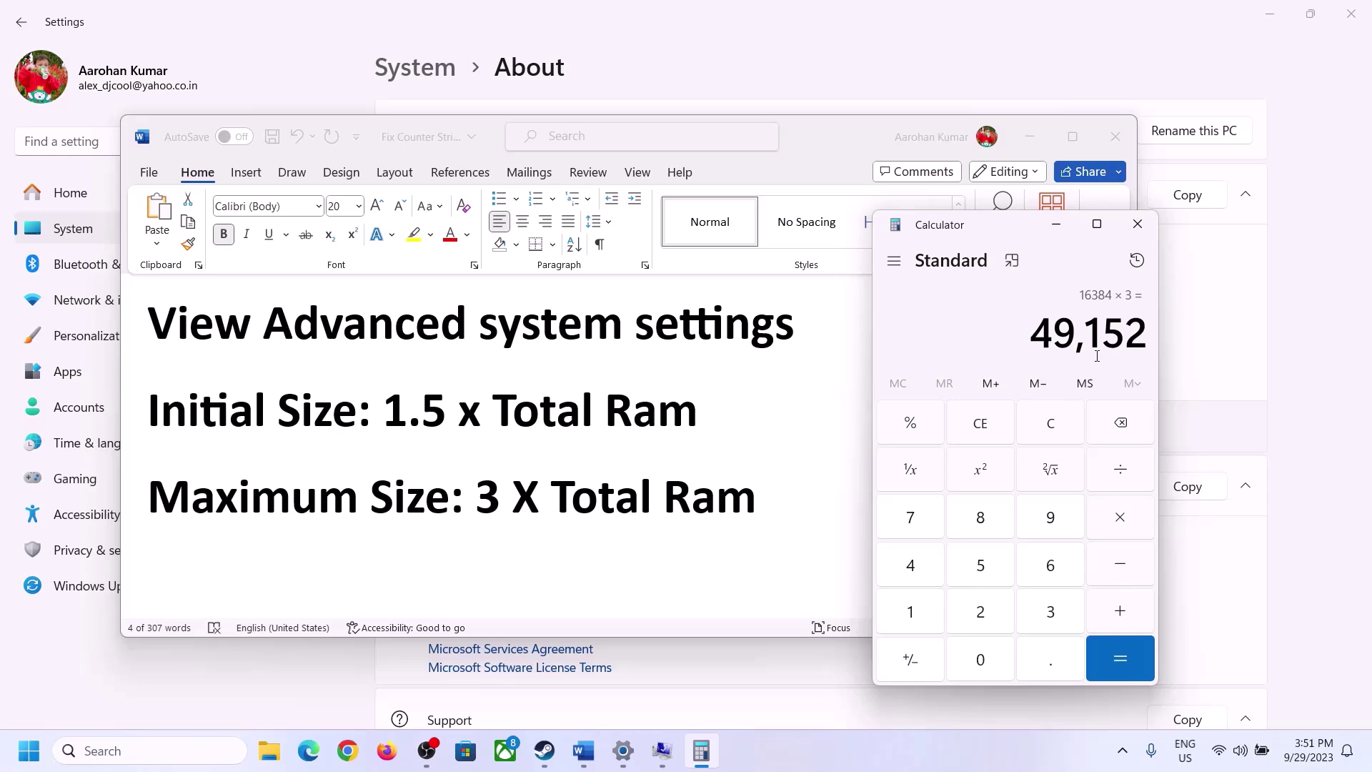
Set drive C:'s maximum paging file size to 49152 MB in the Virtual Memory dialog and apply the custom size
left_click(670, 747)
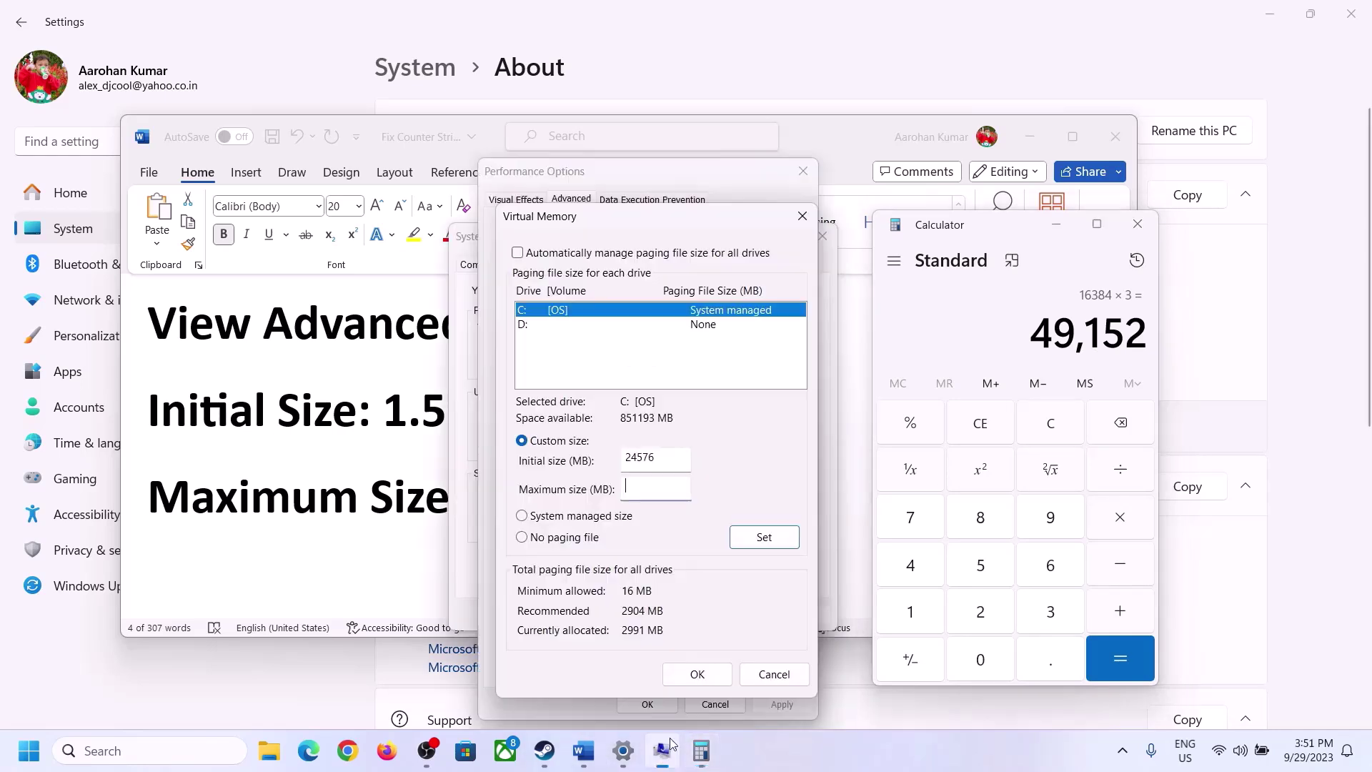
type("49152")
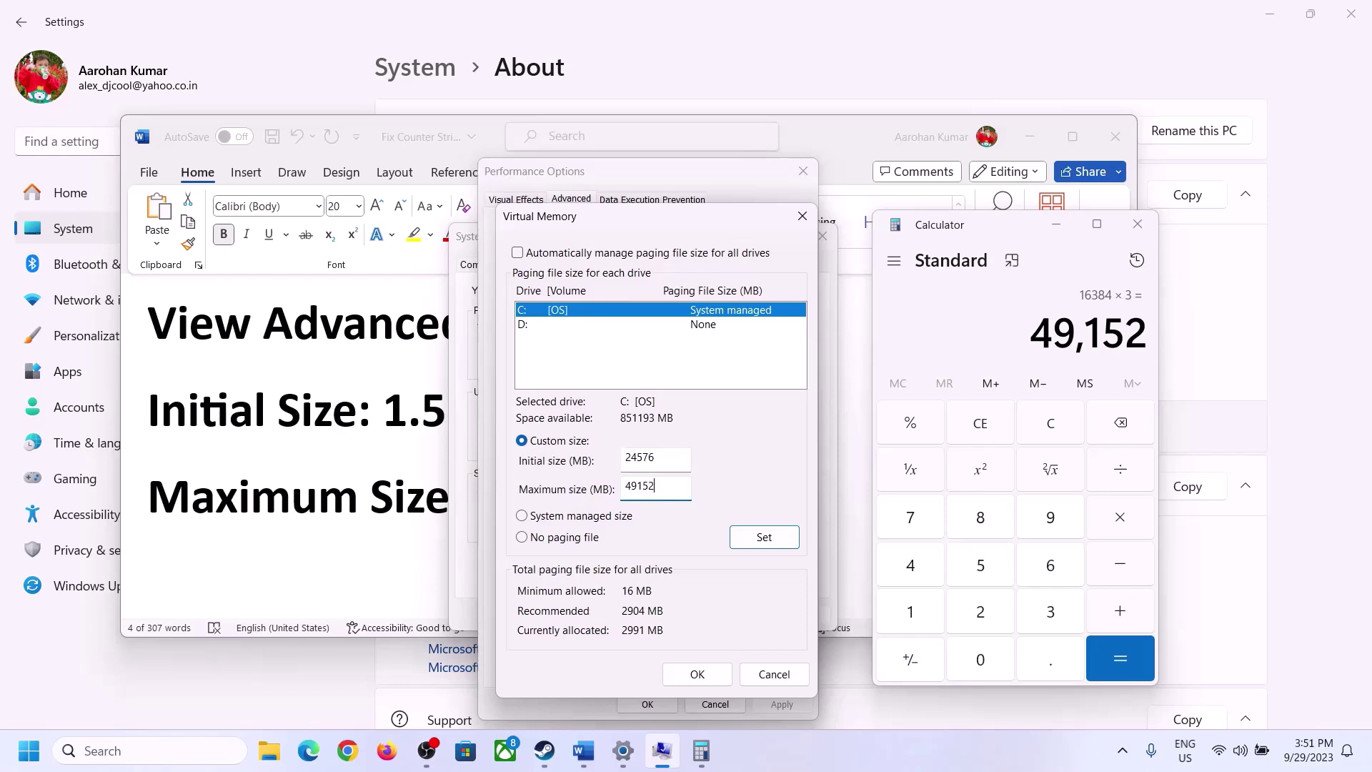
left_click(764, 541)
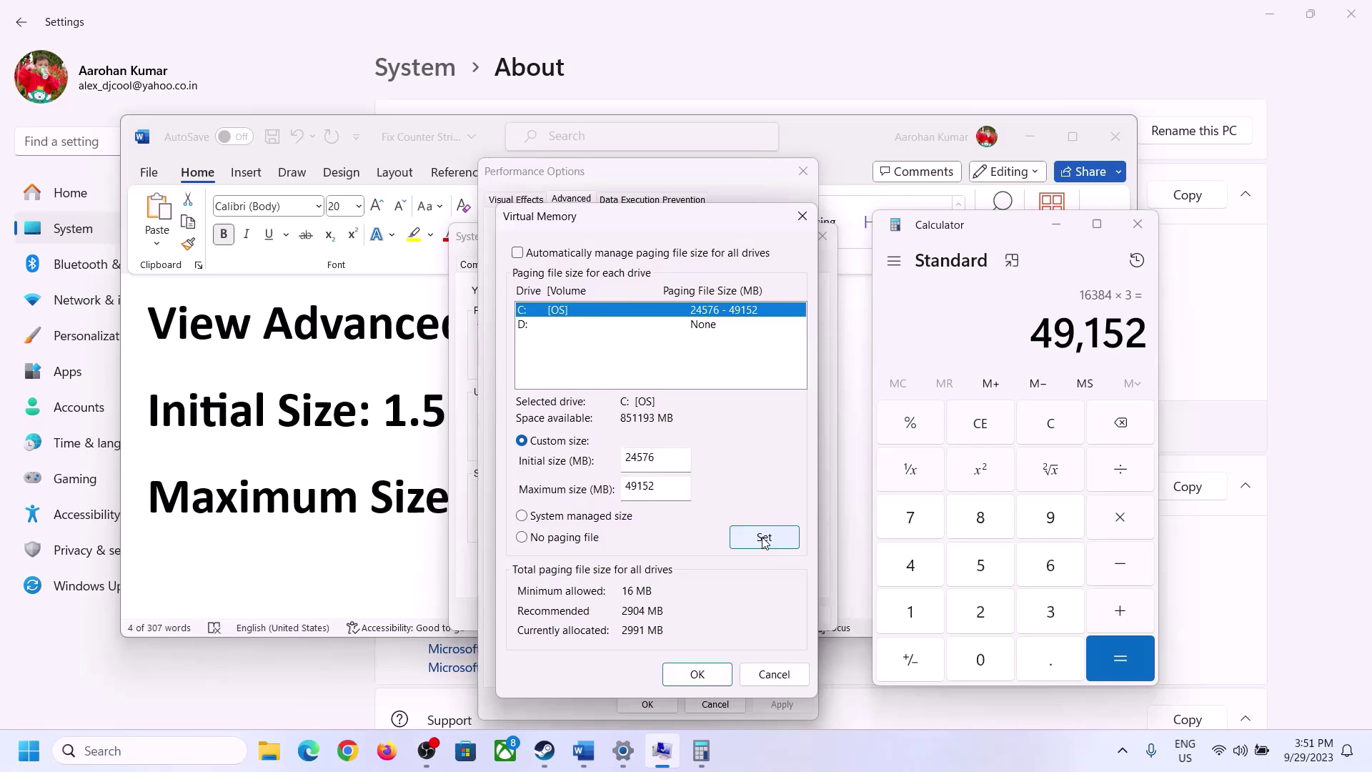
Accept the Virtual Memory, Performance Options and System Properties dialogs, and close the restart prompt without restarting
left_click(698, 671)
left_click(851, 440)
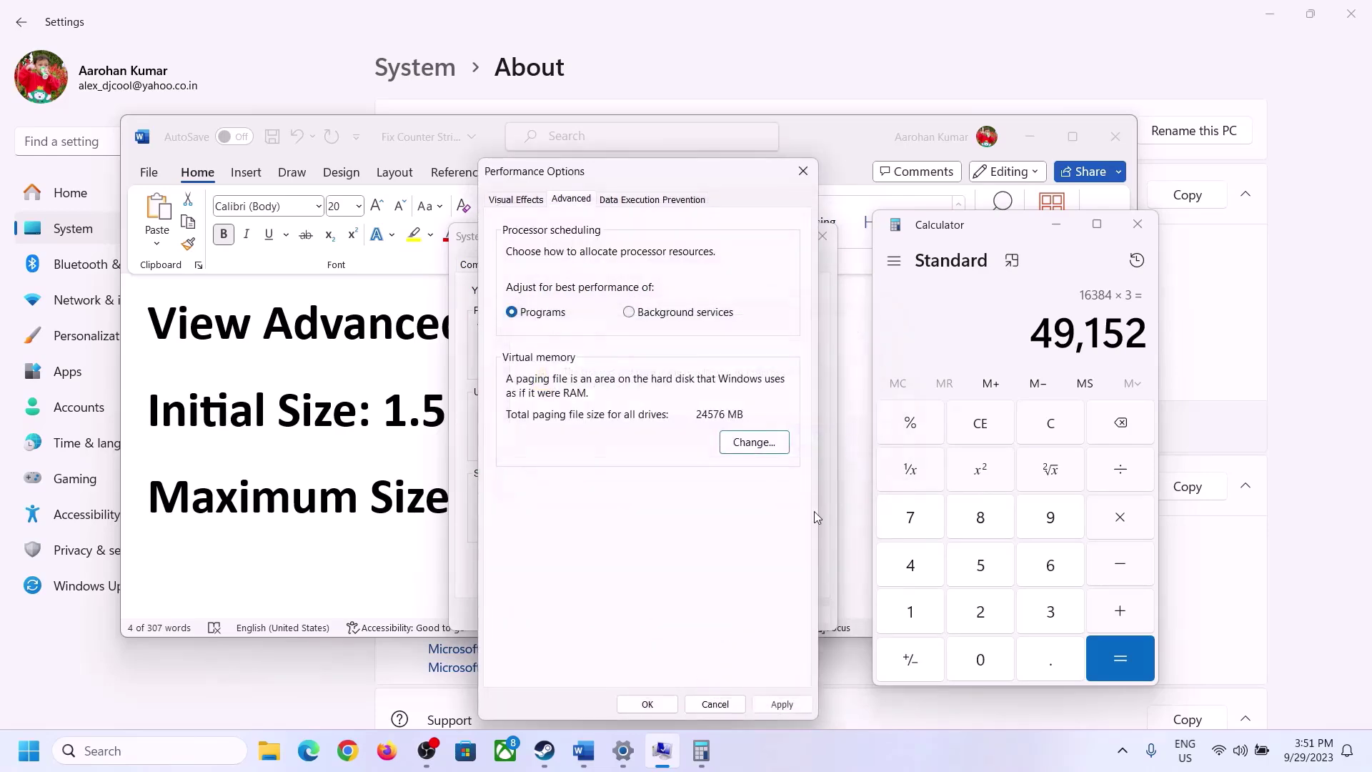
left_click(648, 705)
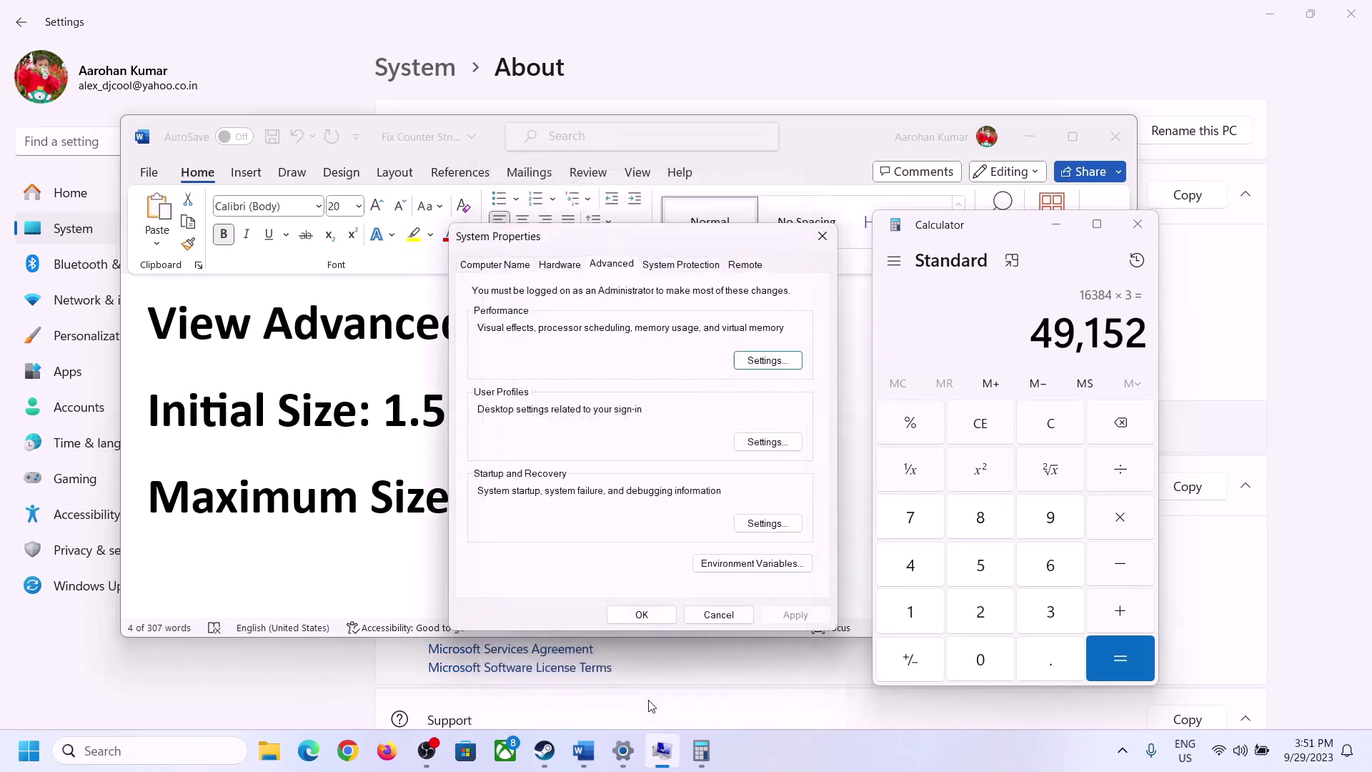
left_click(645, 613)
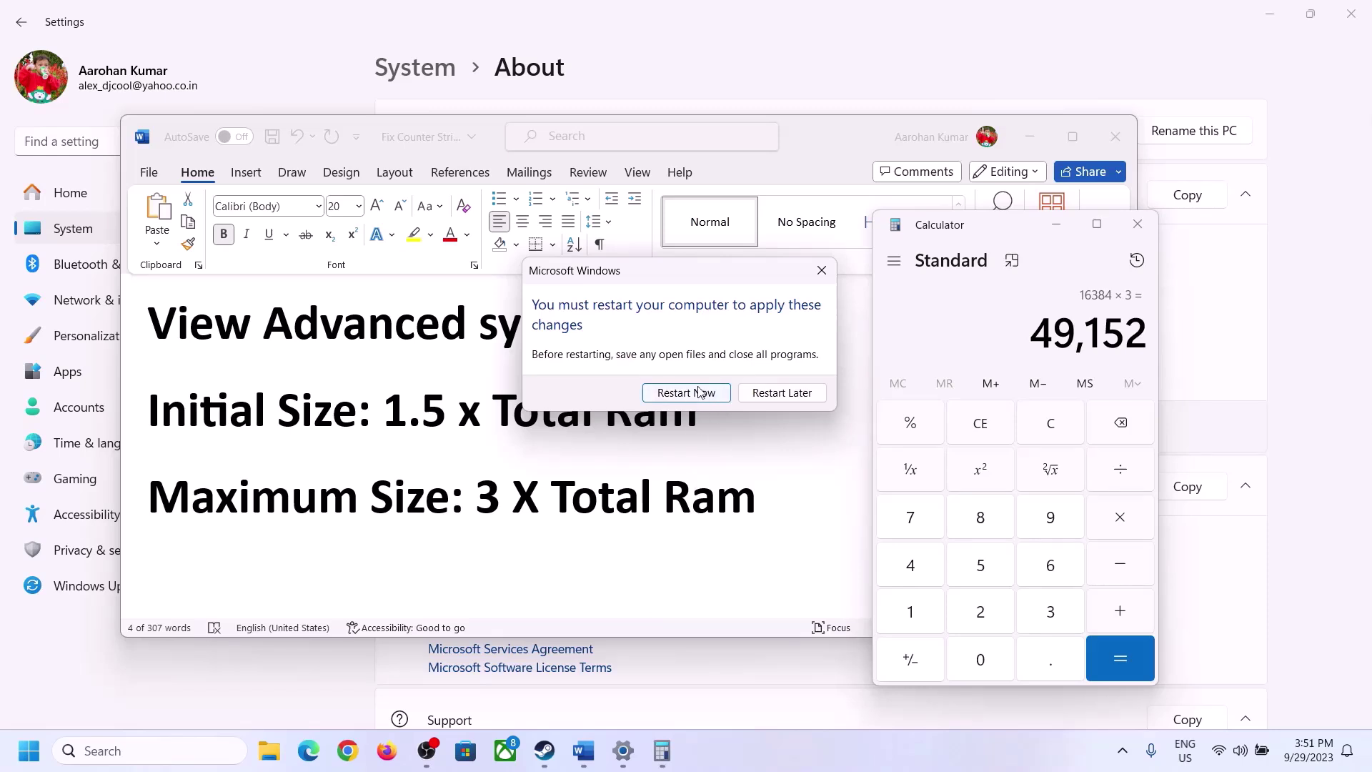
left_click(822, 270)
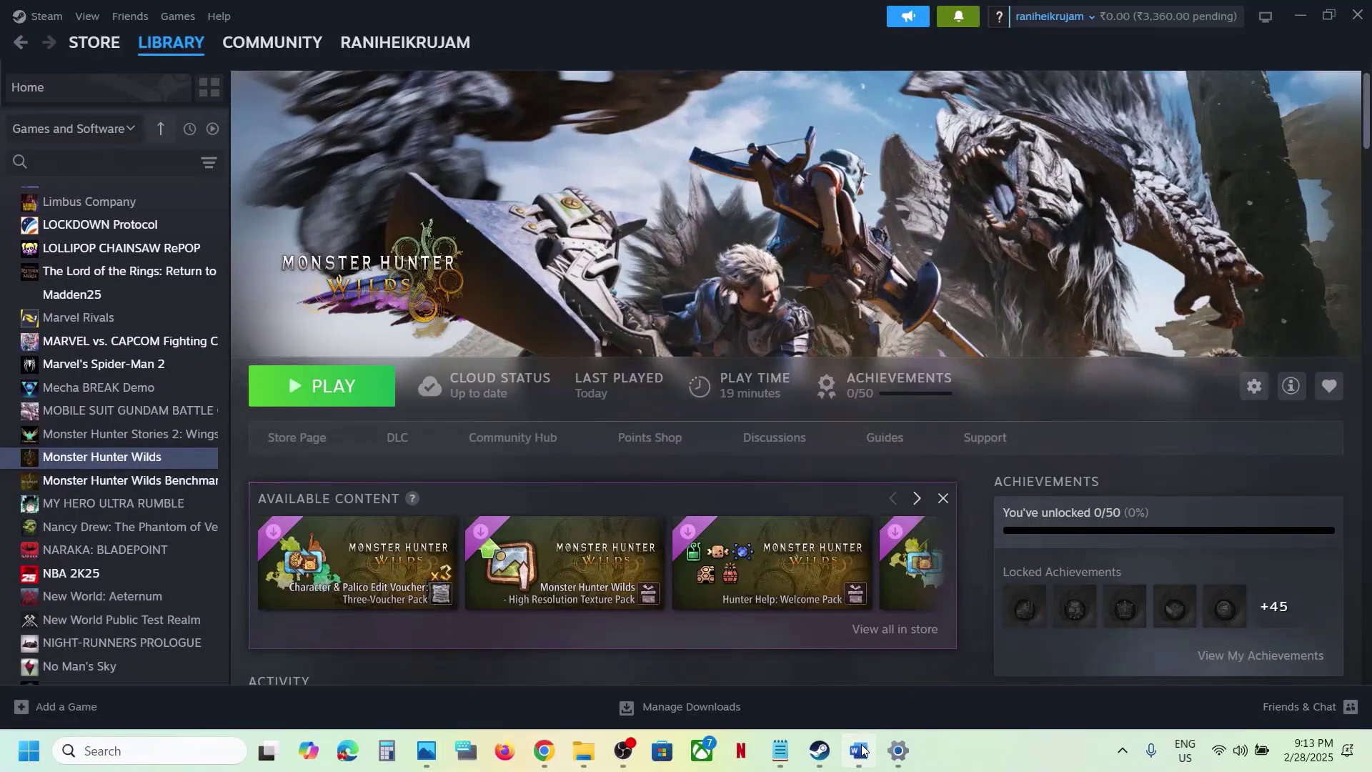
Switch to the Word document of troubleshooting steps and highlight "Update BIOS" in Step 21
left_click(858, 750)
scroll(616, 506, "down", 4)
scroll(616, 506, "up", 1)
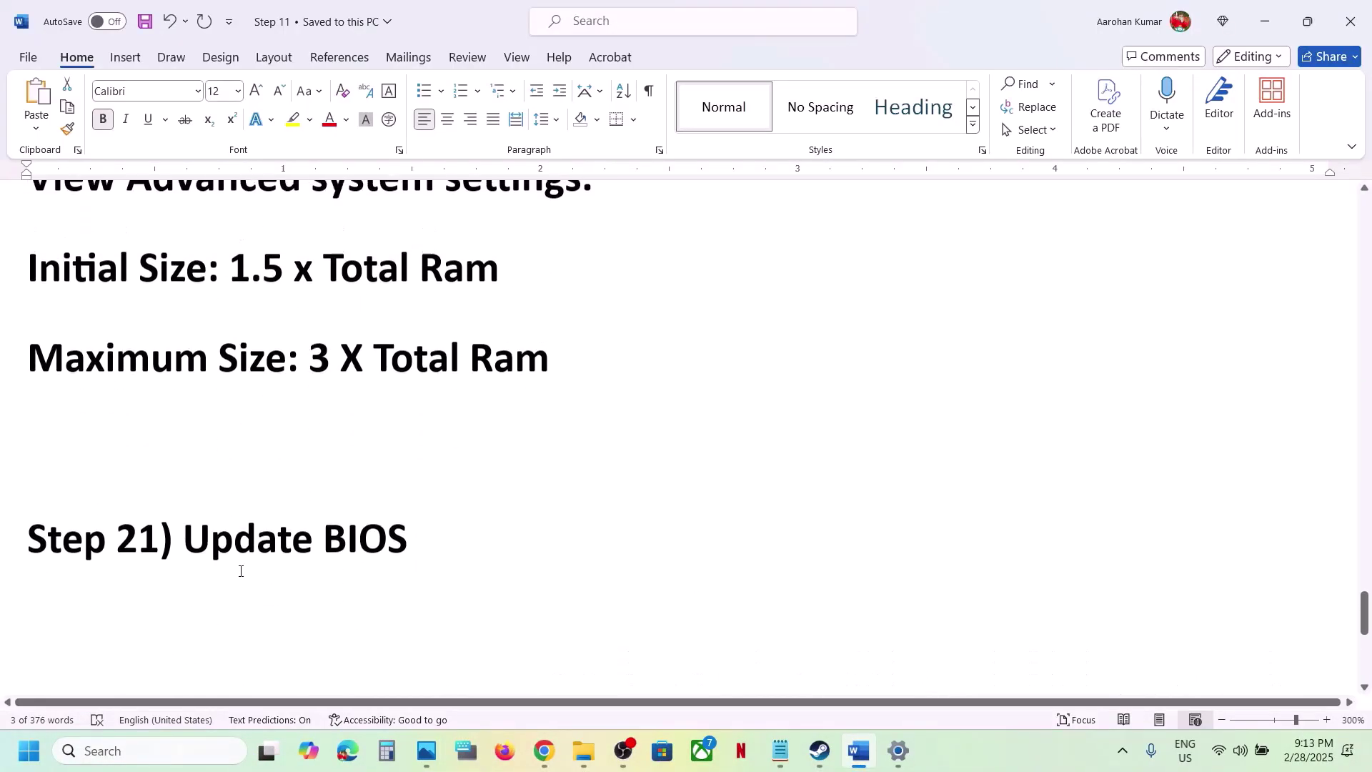
left_click_drag(183, 541, 453, 541)
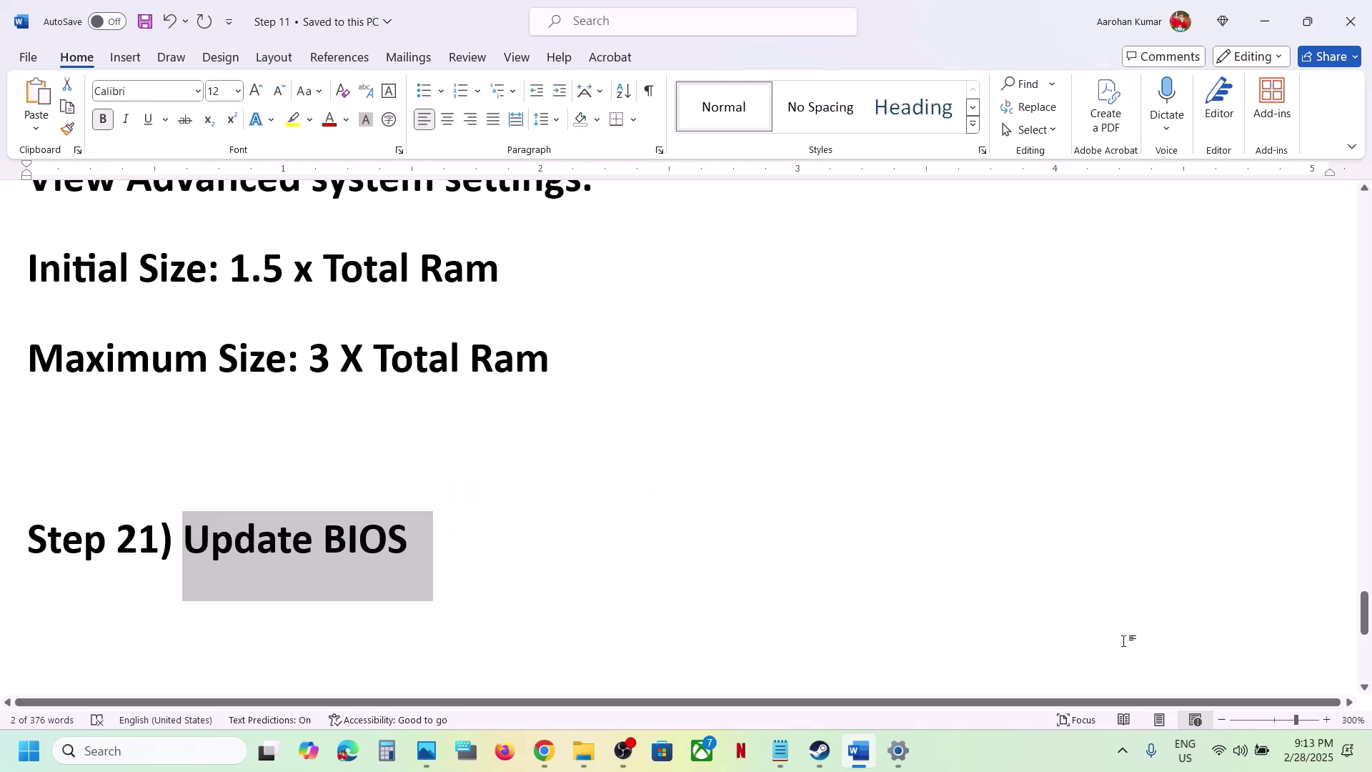
Check the laptop's battery charge level in the Windows quick settings, and return to the Word document
left_click(1240, 750)
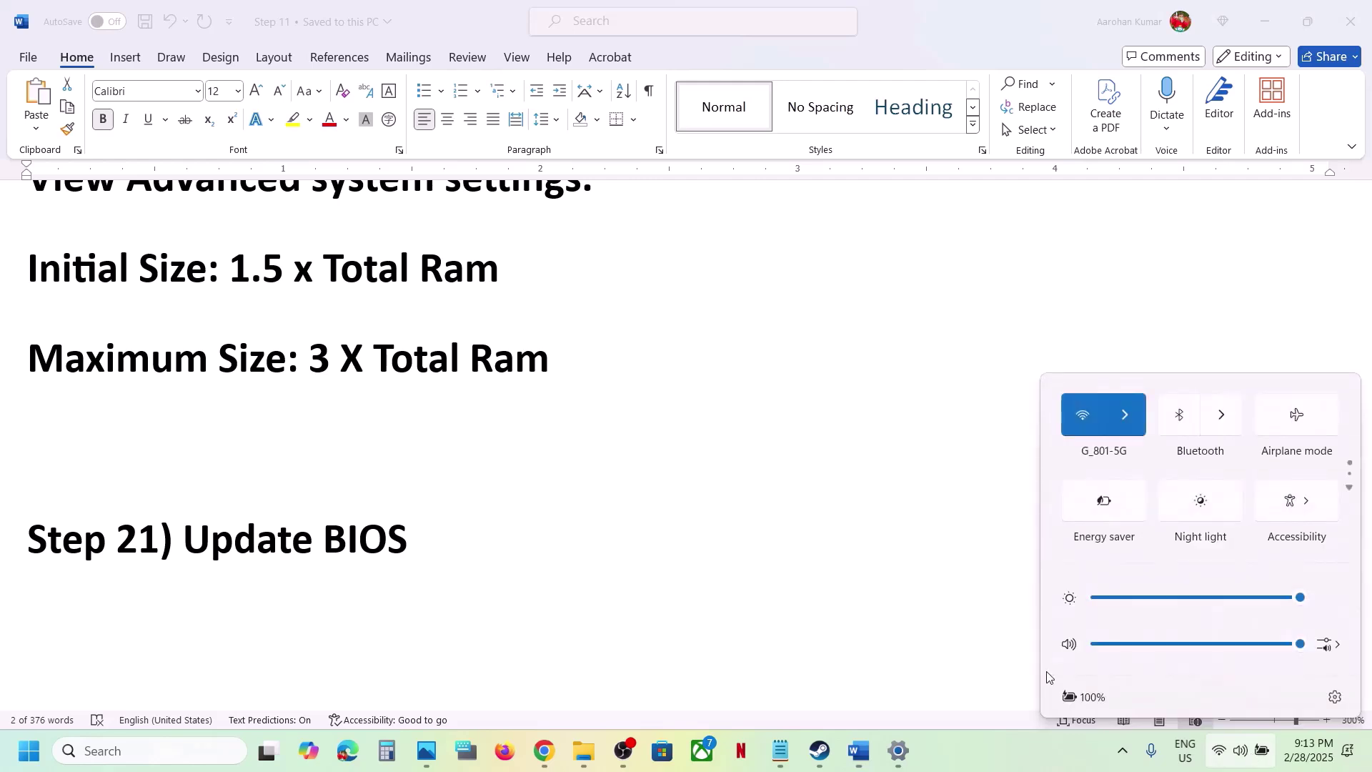
mouse_move(1105, 704)
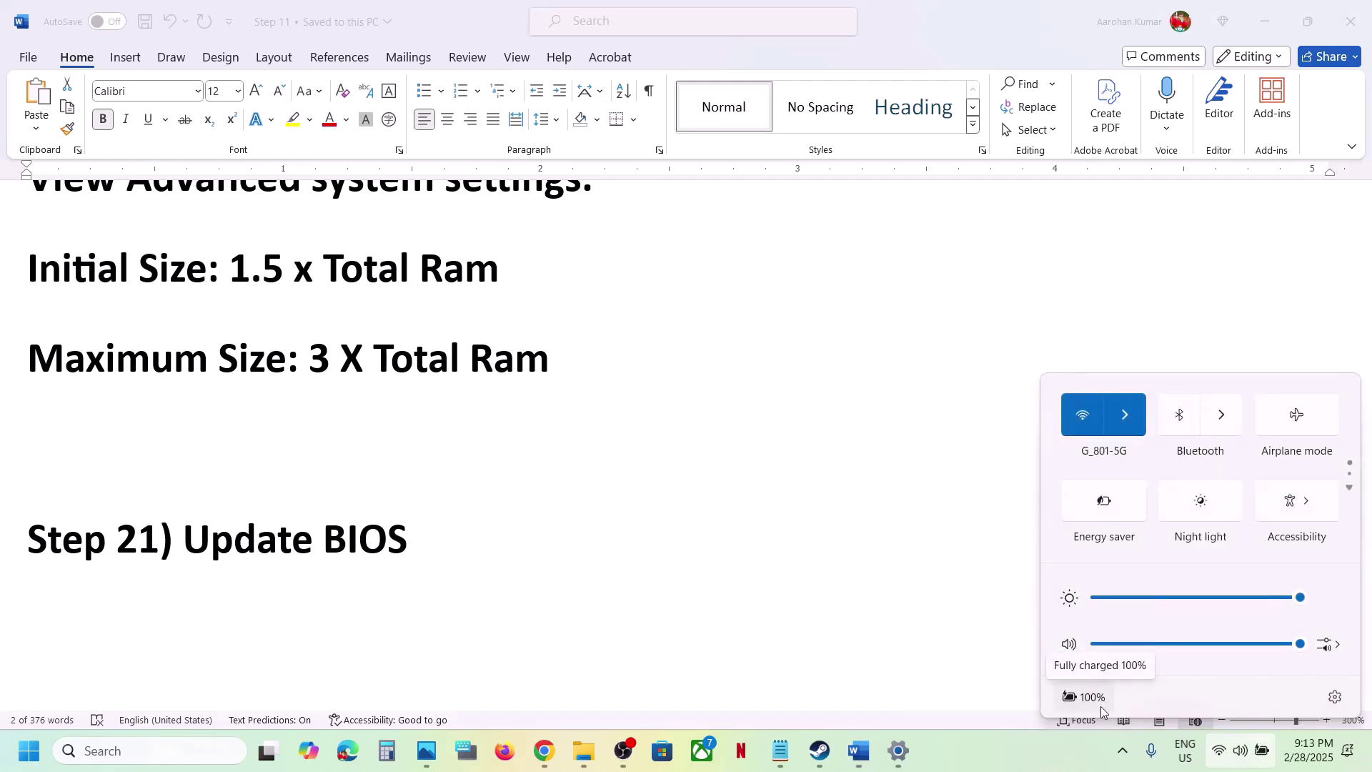
left_click(451, 547)
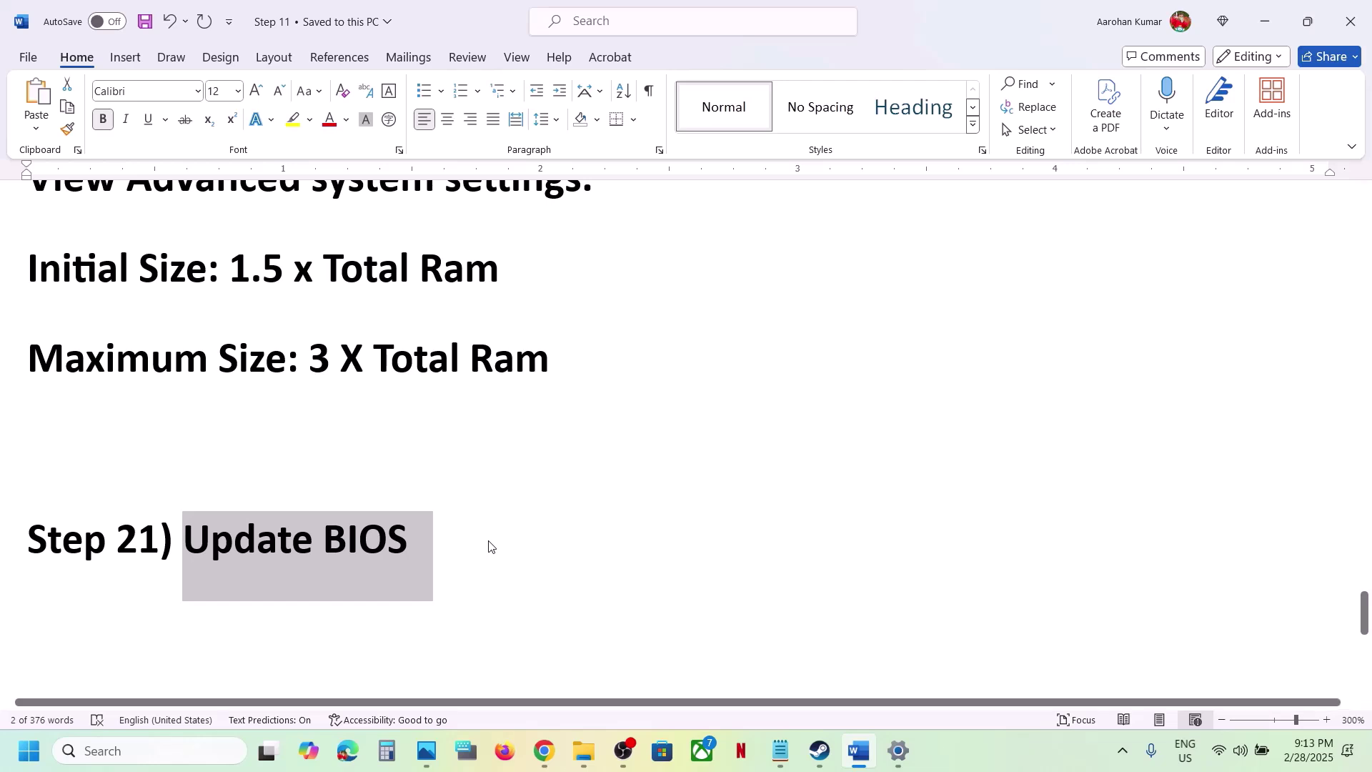
Go through Step 22 in the Word document, highlighting its advice on Windowed mode and turning off frame generation
scroll(488, 546, "down", 4)
scroll(489, 541, "down", 1)
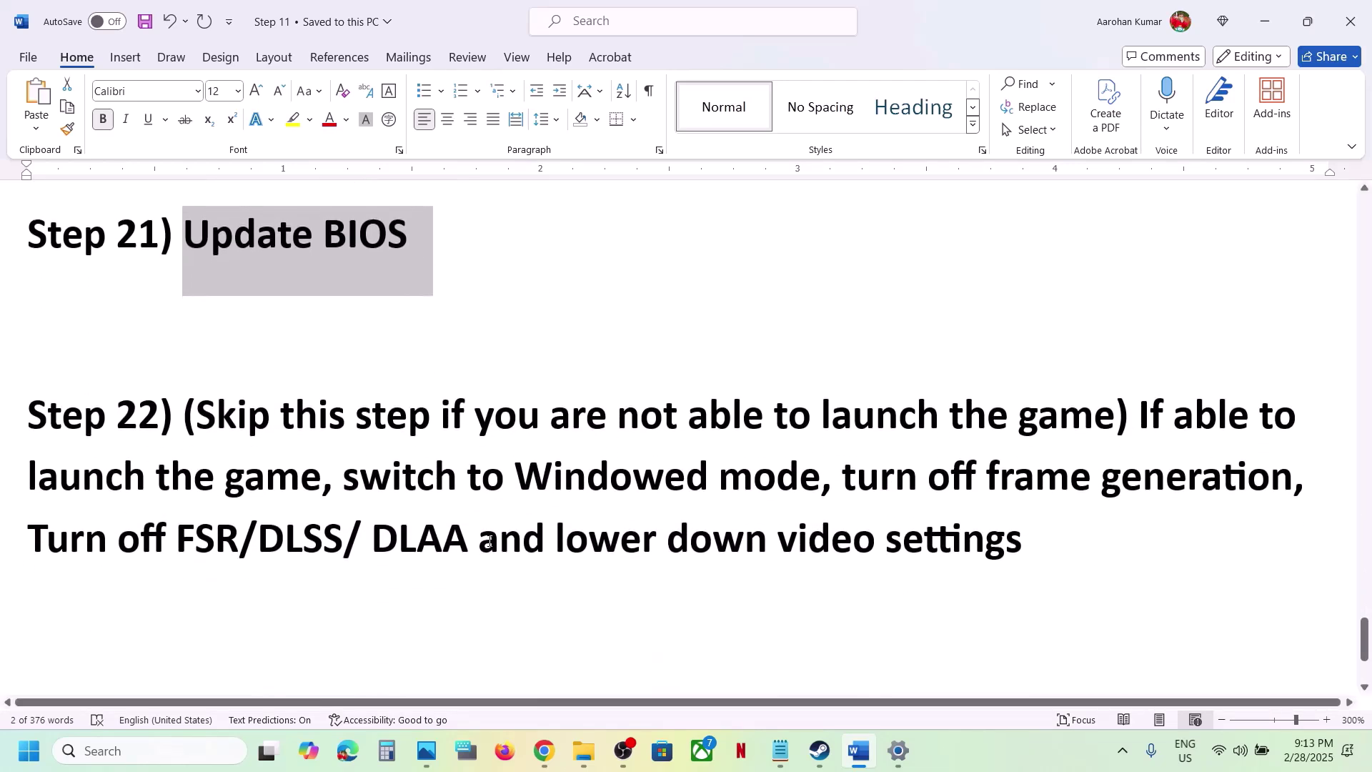
left_click_drag(206, 419, 1219, 484)
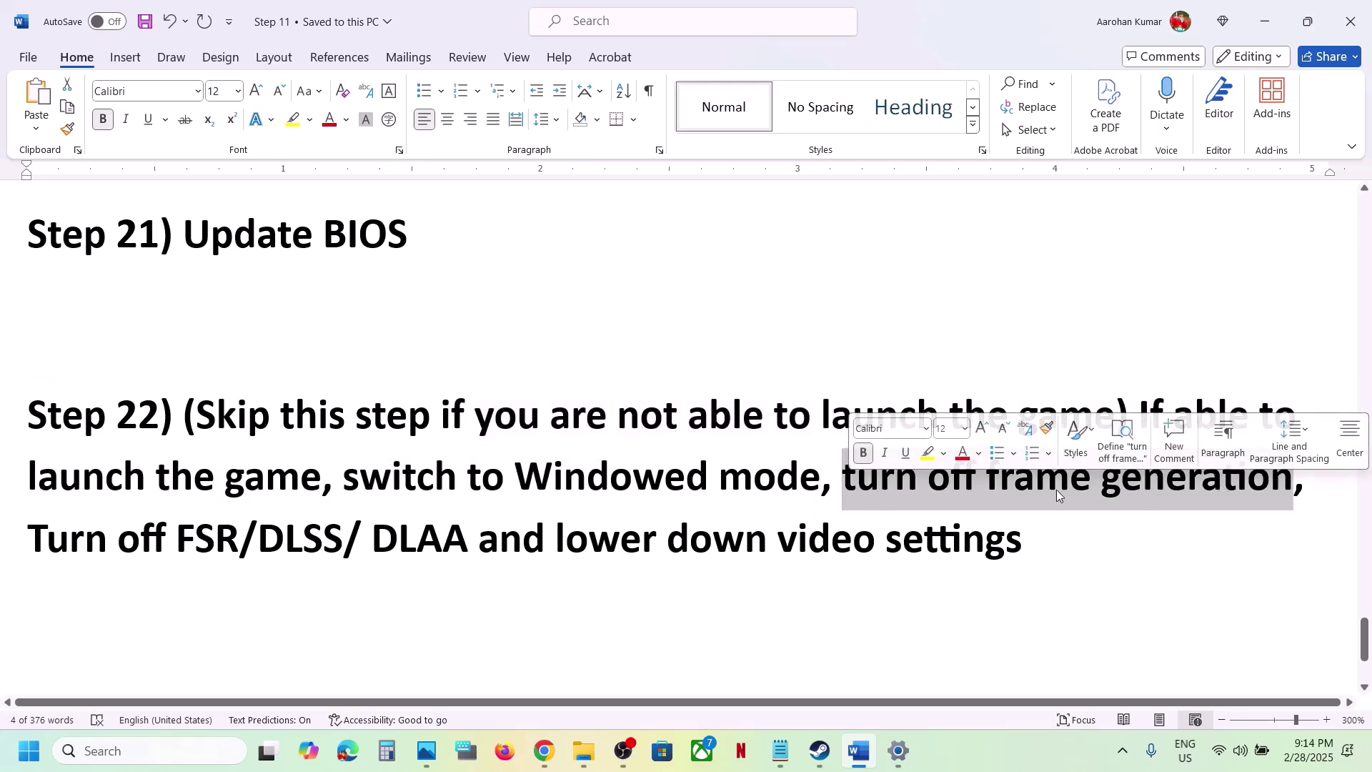
left_click(1038, 500)
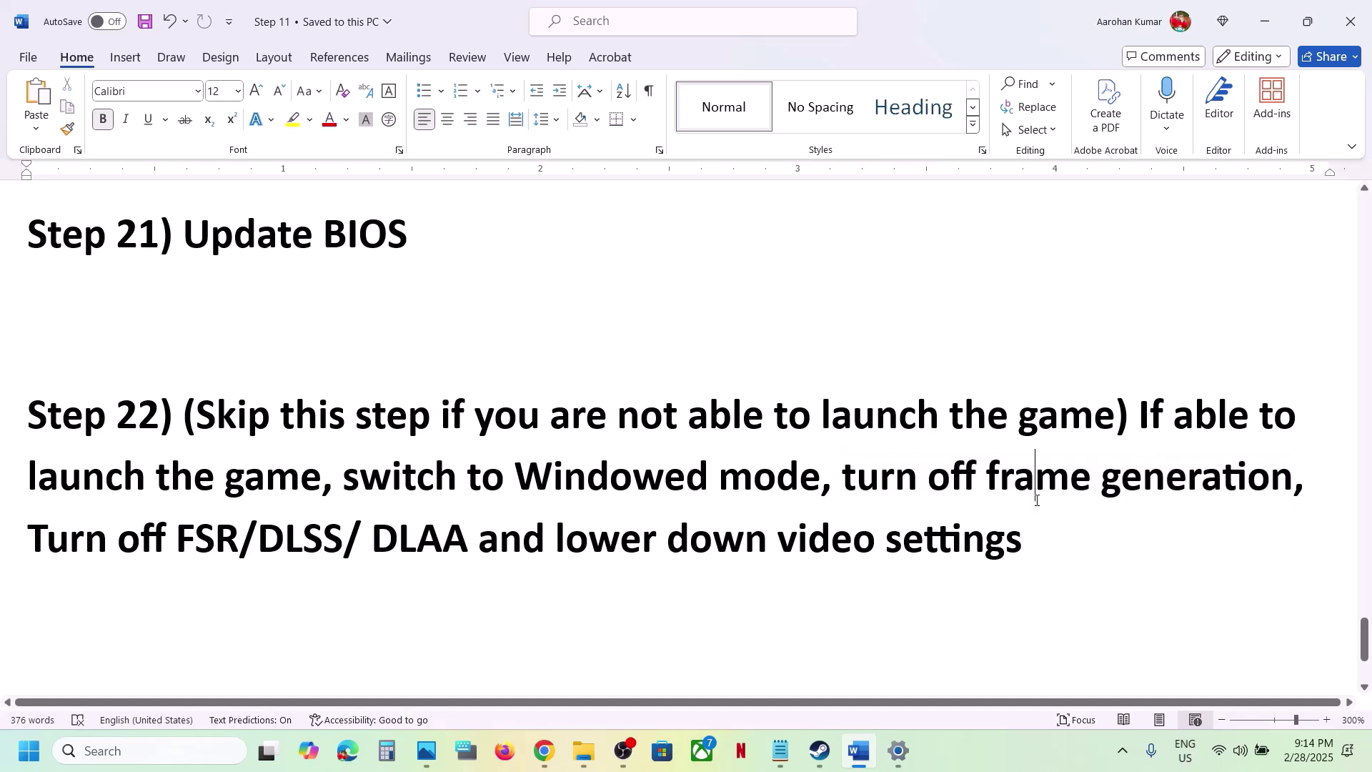
left_click_drag(926, 471, 1294, 480)
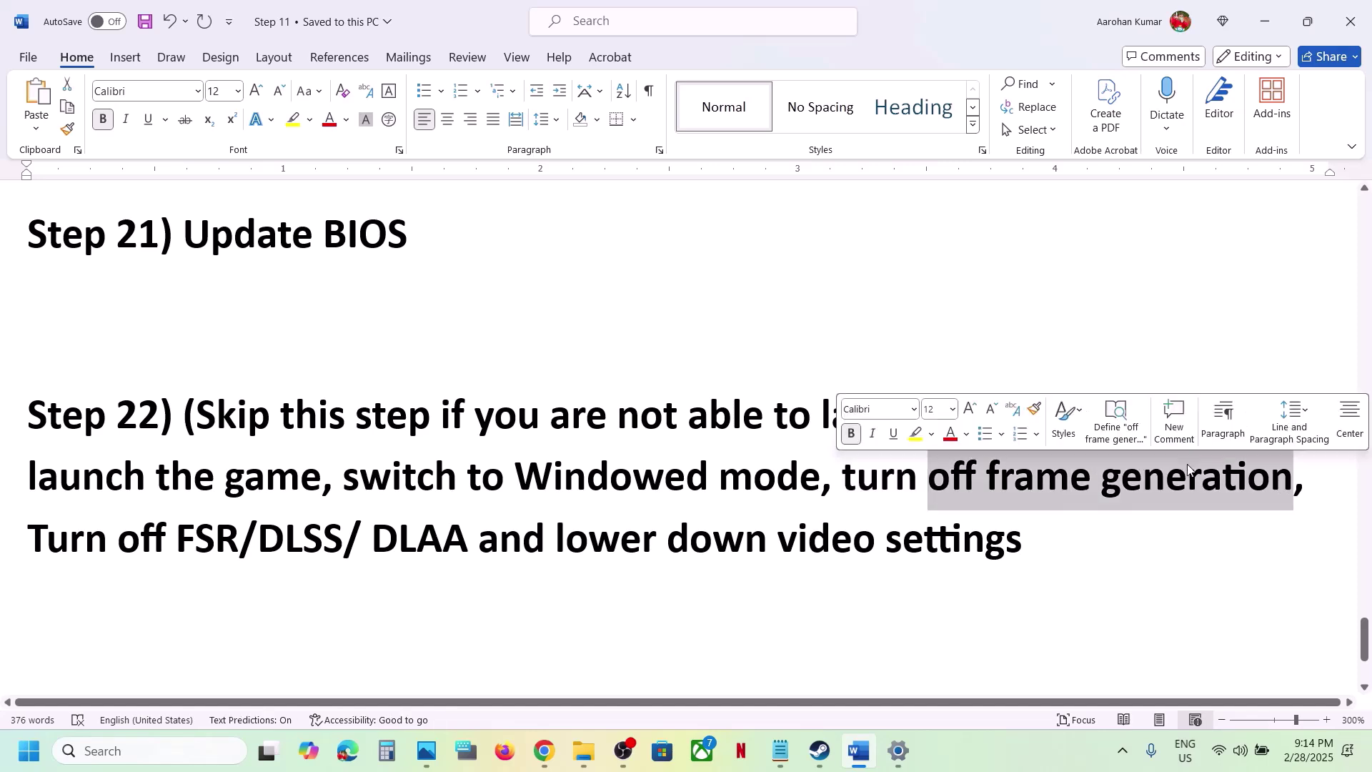